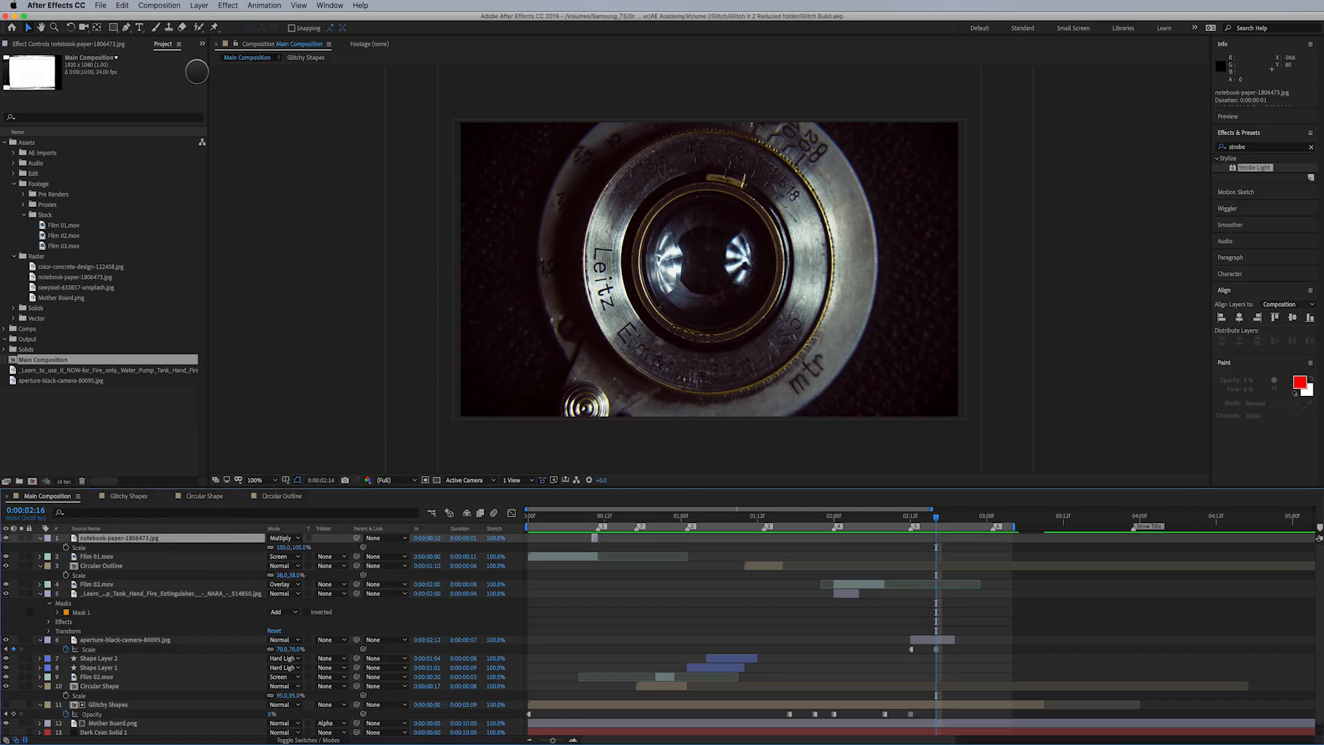
# - Create a new adjustment layer above all other layers in Main Composition
pyautogui.click(198, 5)
pyautogui.moveTo(207, 19)
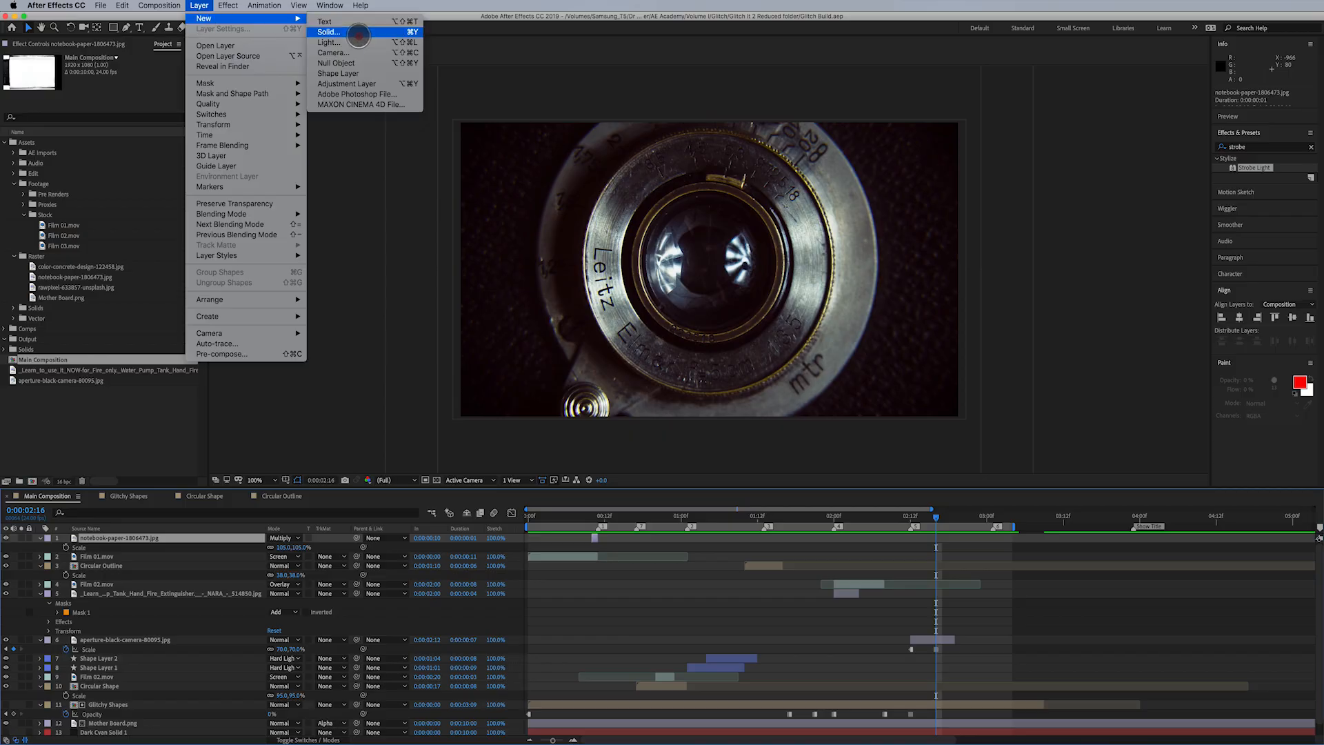
pyautogui.click(371, 83)
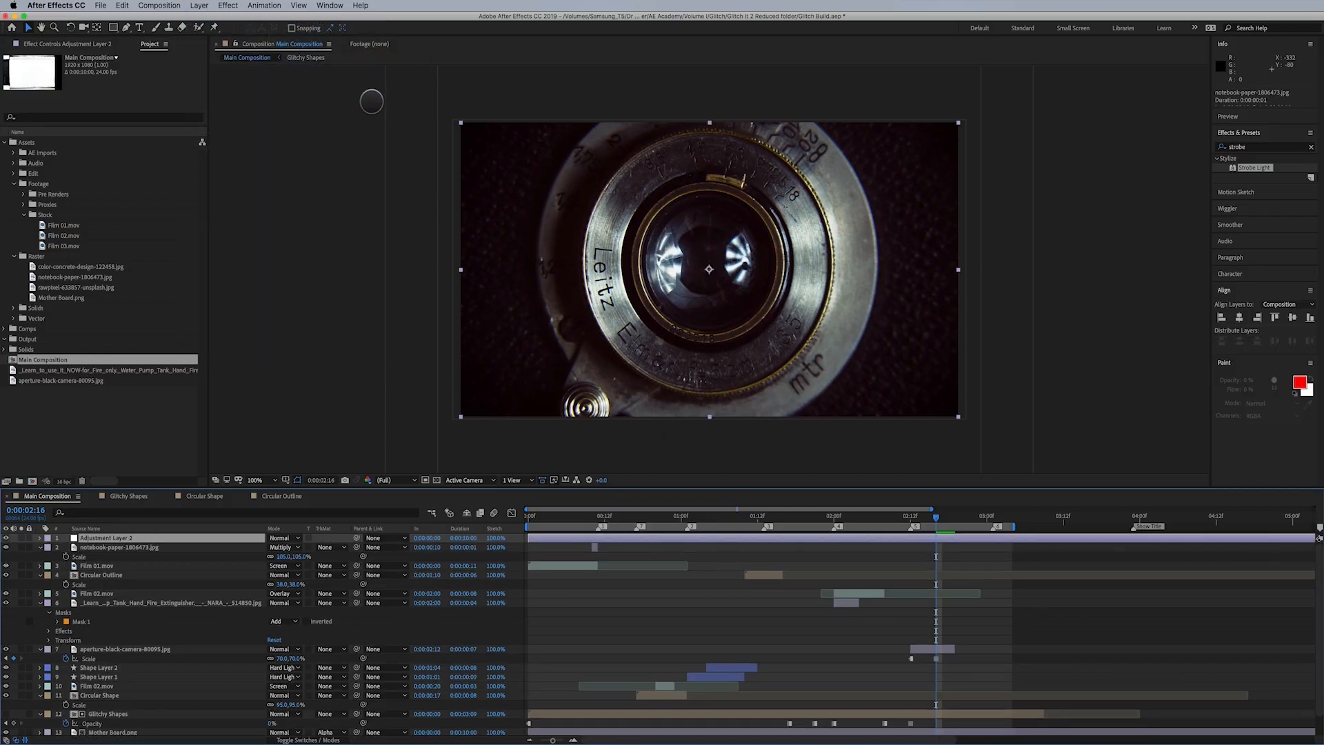
# - Apply the Noise effect to the new adjustment layer and set Amount of Noise to 15%
pyautogui.click(229, 5)
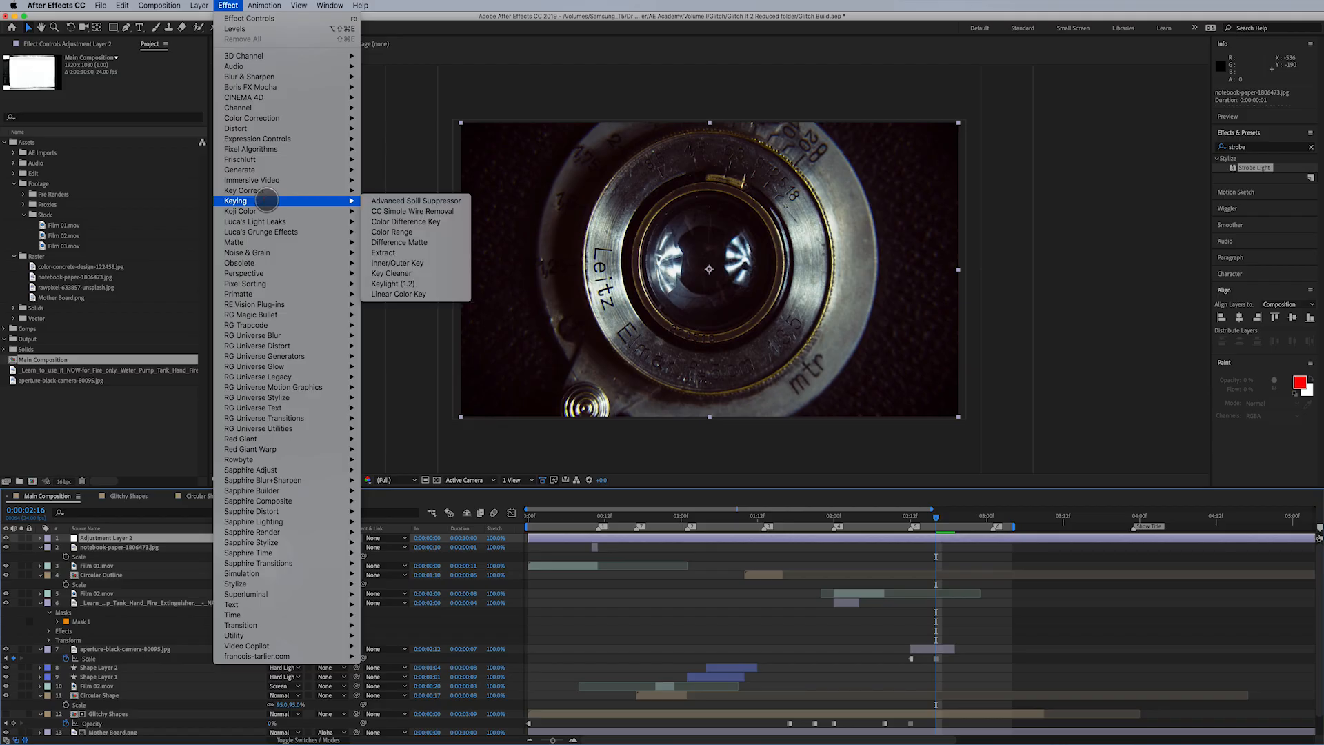
pyautogui.moveTo(275, 253)
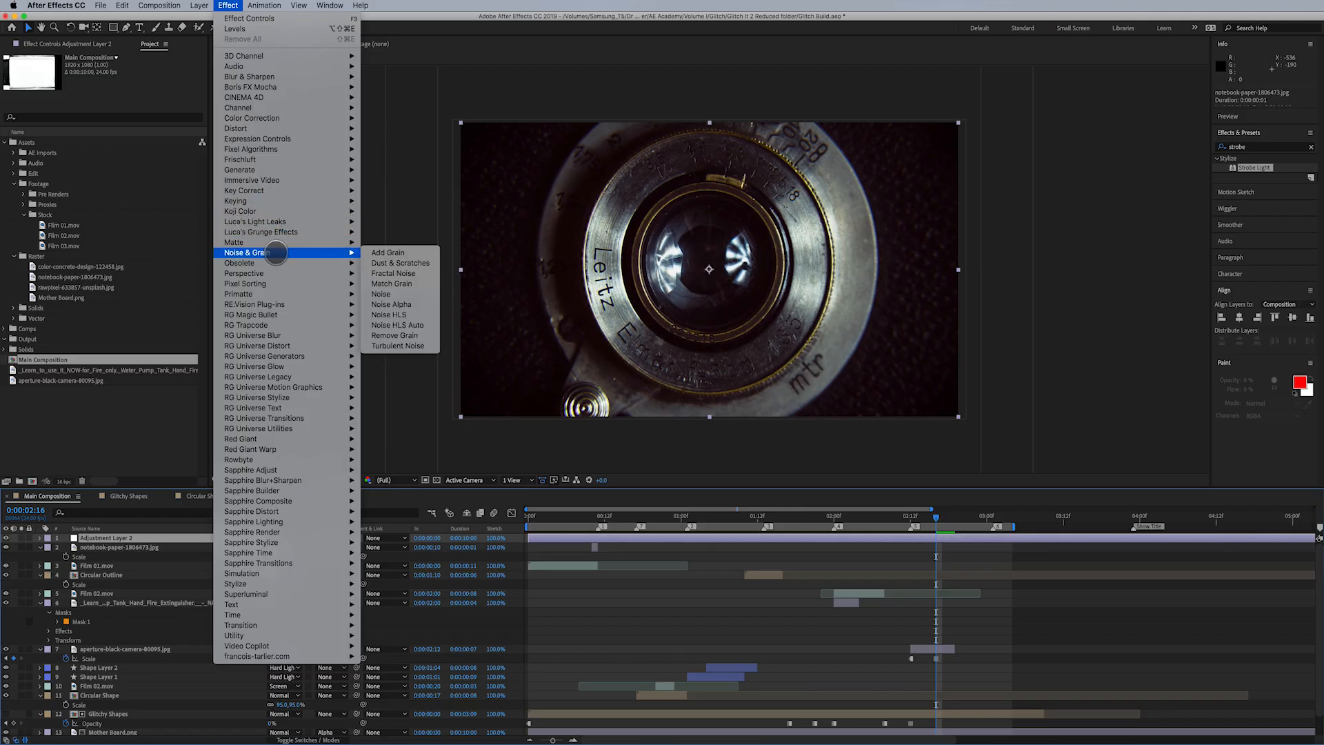
pyautogui.click(391, 294)
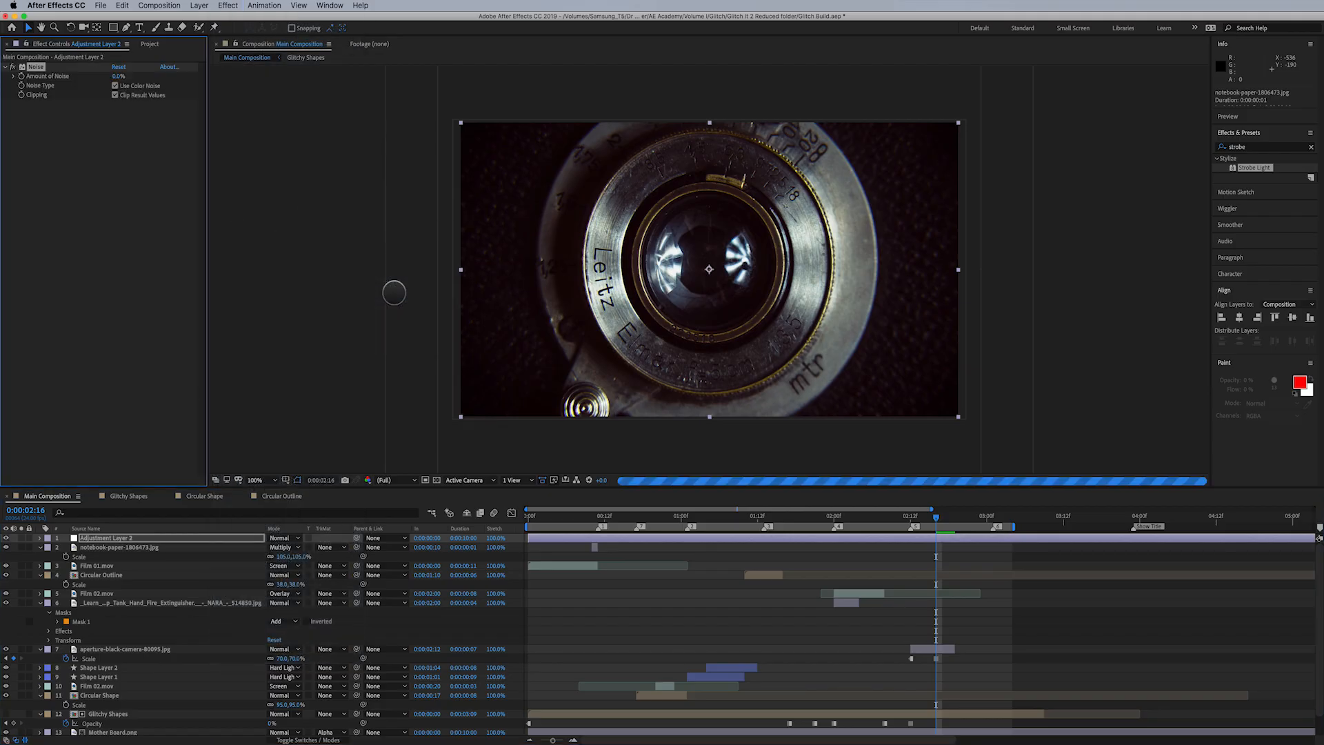
pyautogui.click(120, 77)
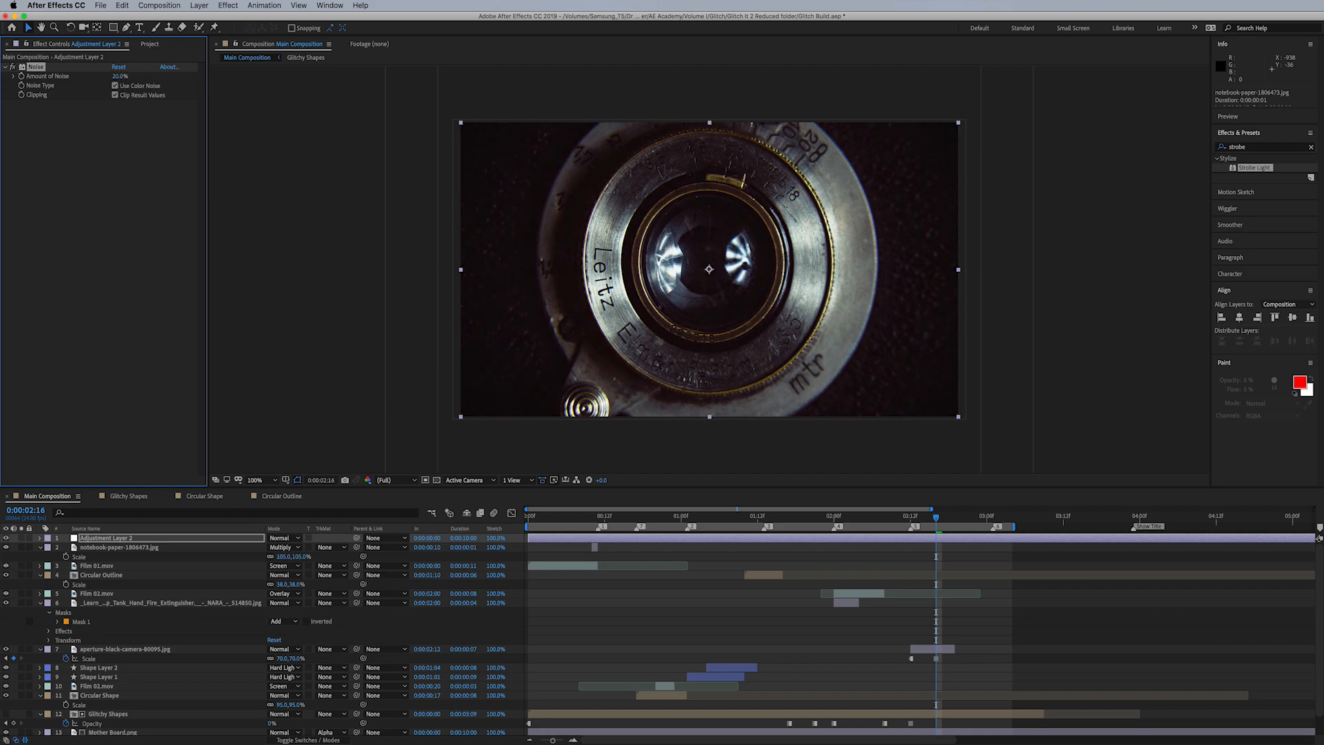
pyautogui.click(118, 76)
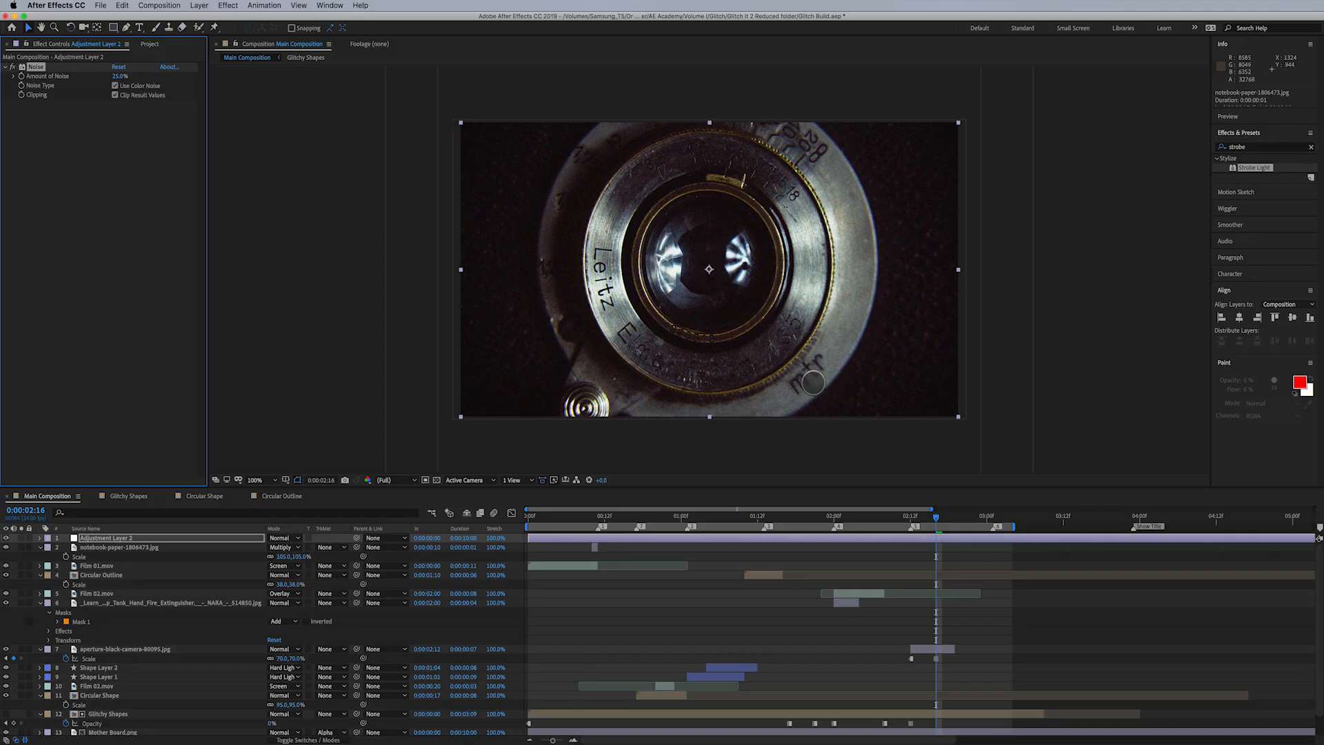
# - Compare the picture with and without the noise on several frames, including 0:00:02:07, 0:00:02:15 and 0:00:00:18
pyautogui.click(880, 526)
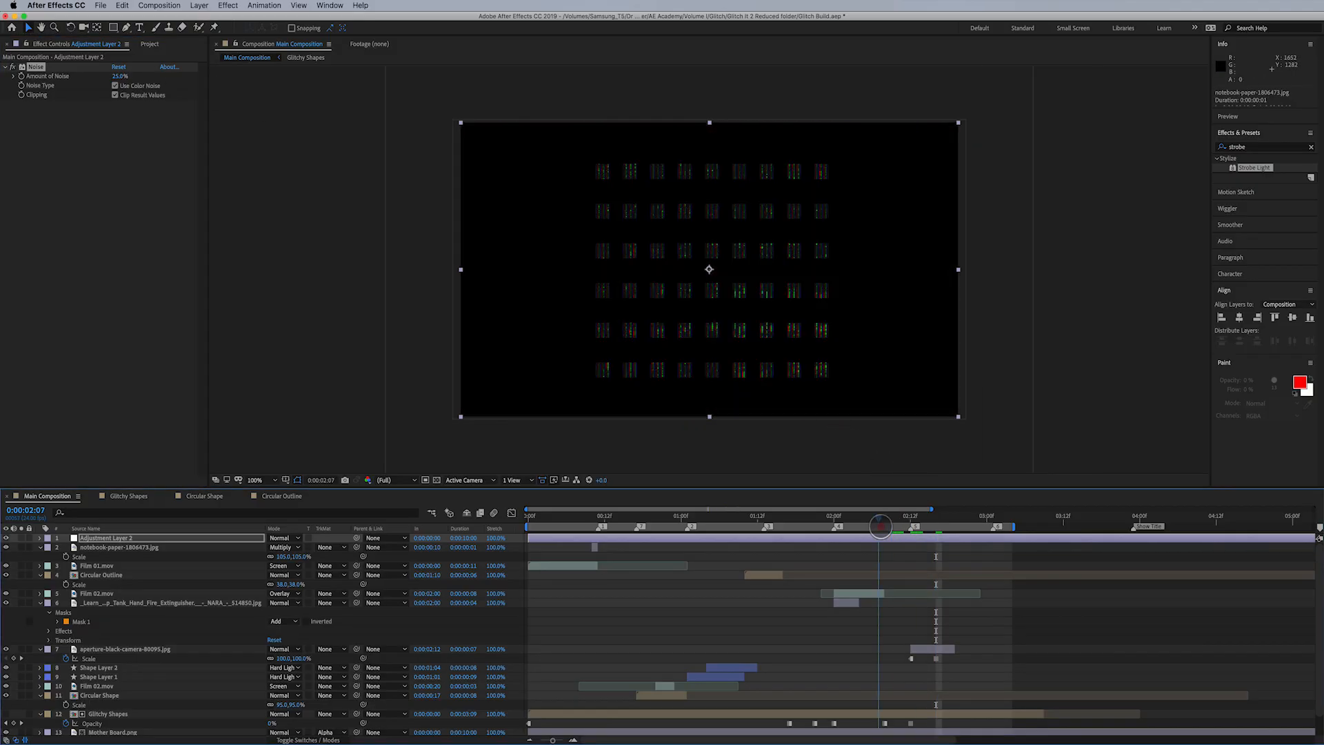
pyautogui.moveTo(881, 526); pyautogui.dragTo(876, 518)
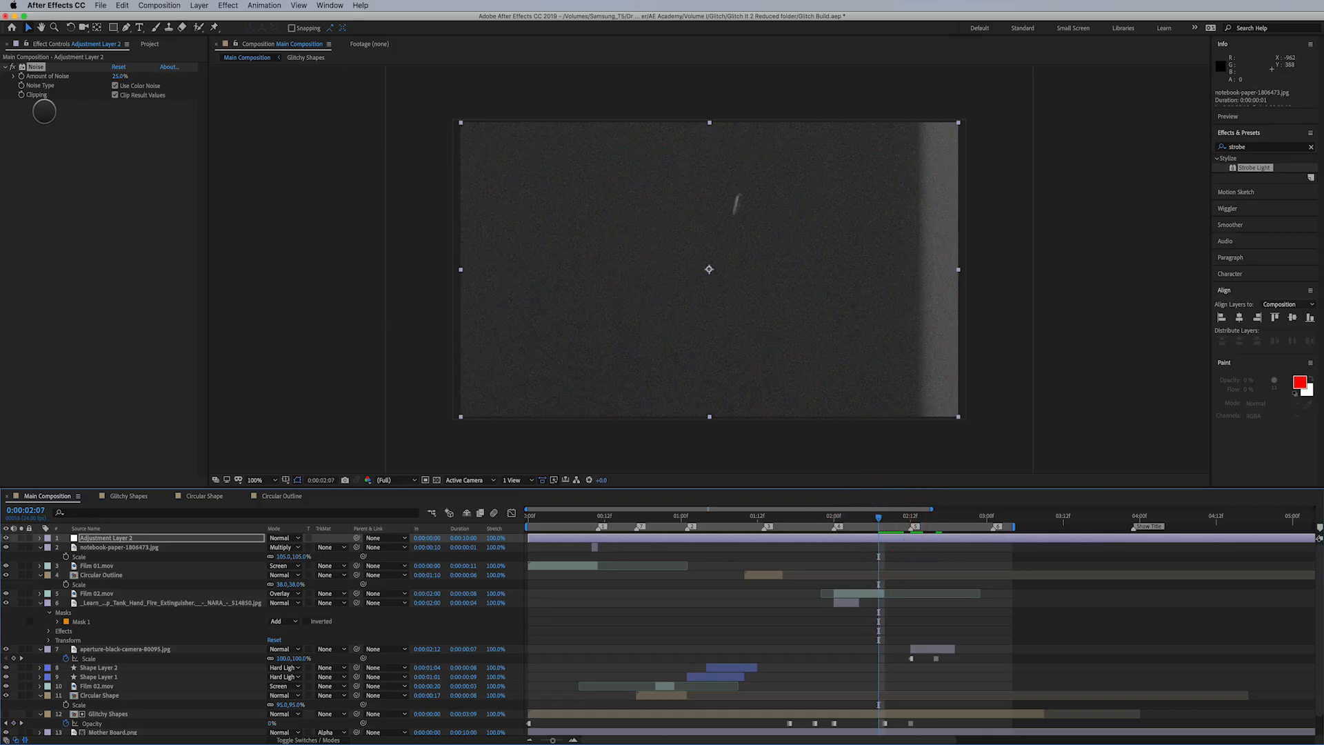
pyautogui.click(13, 66)
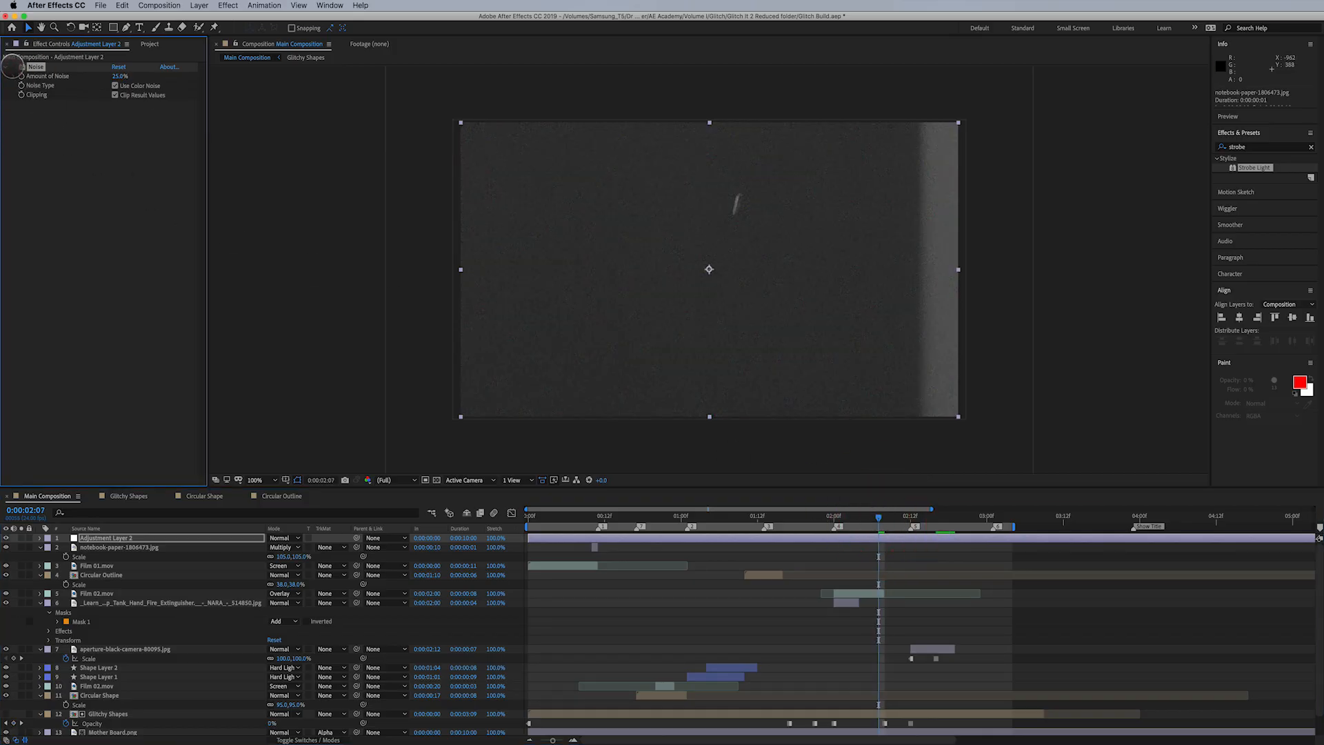
pyautogui.click(13, 66)
pyautogui.click(774, 517)
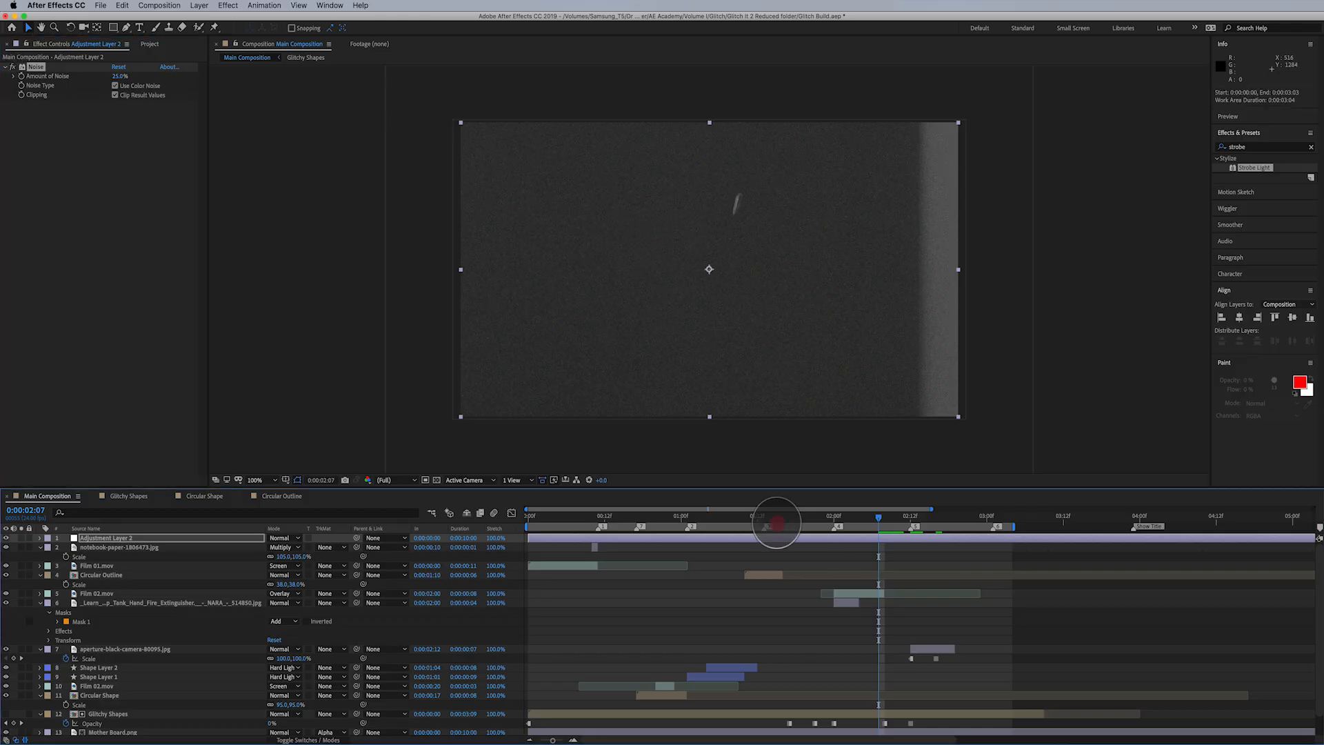
pyautogui.click(929, 517)
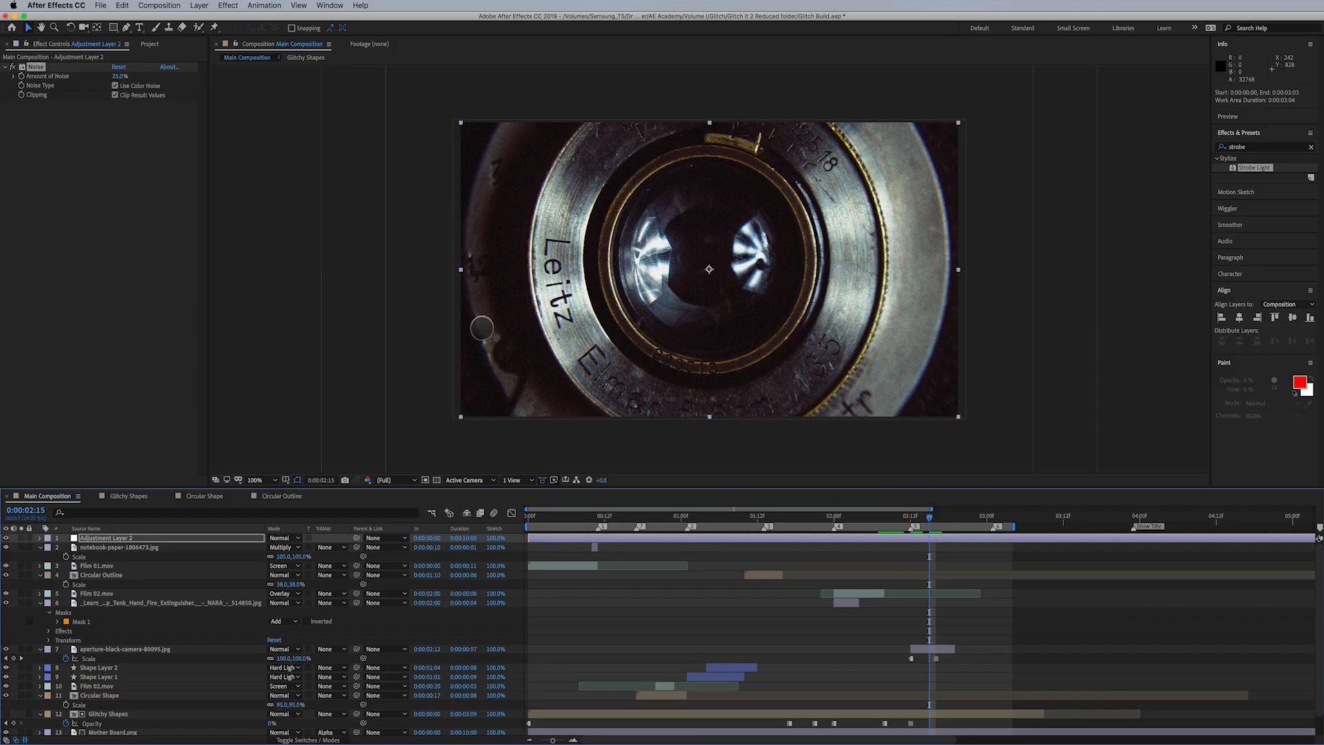
pyautogui.click(11, 67)
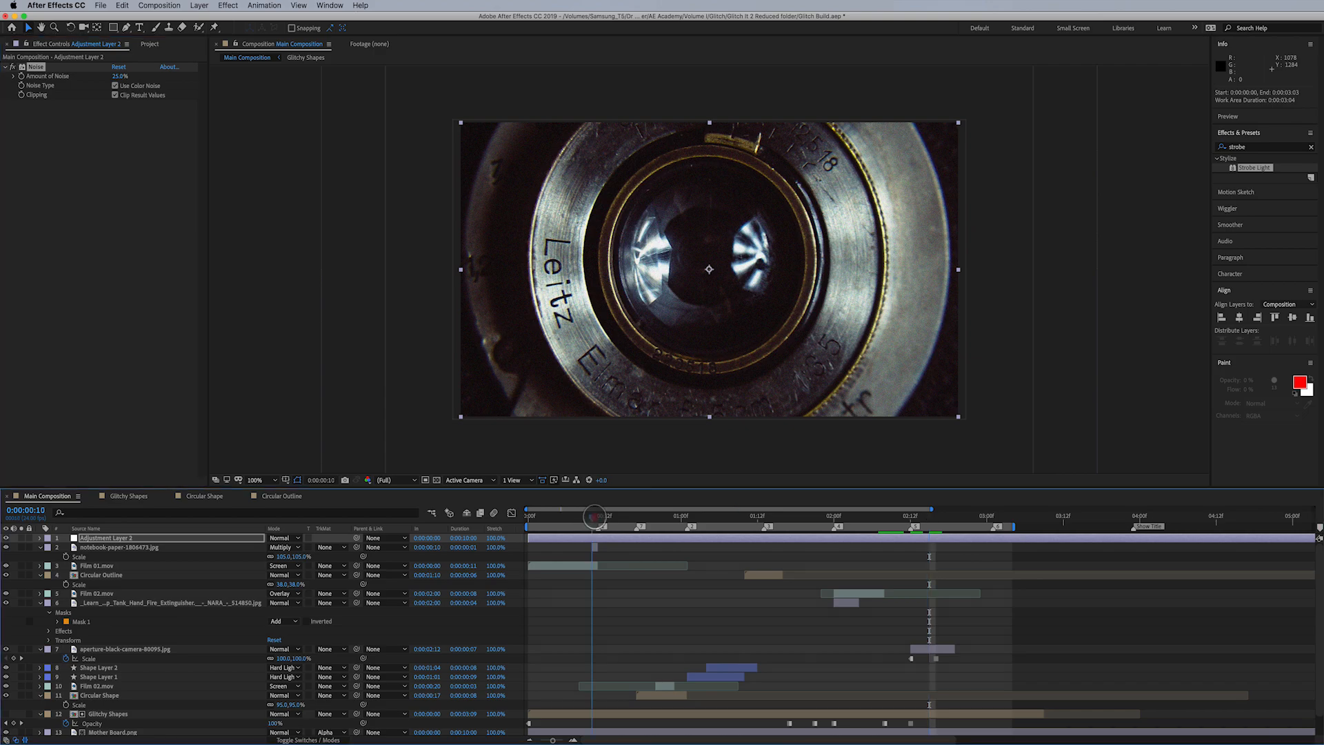
pyautogui.moveTo(591, 517); pyautogui.dragTo(643, 516)
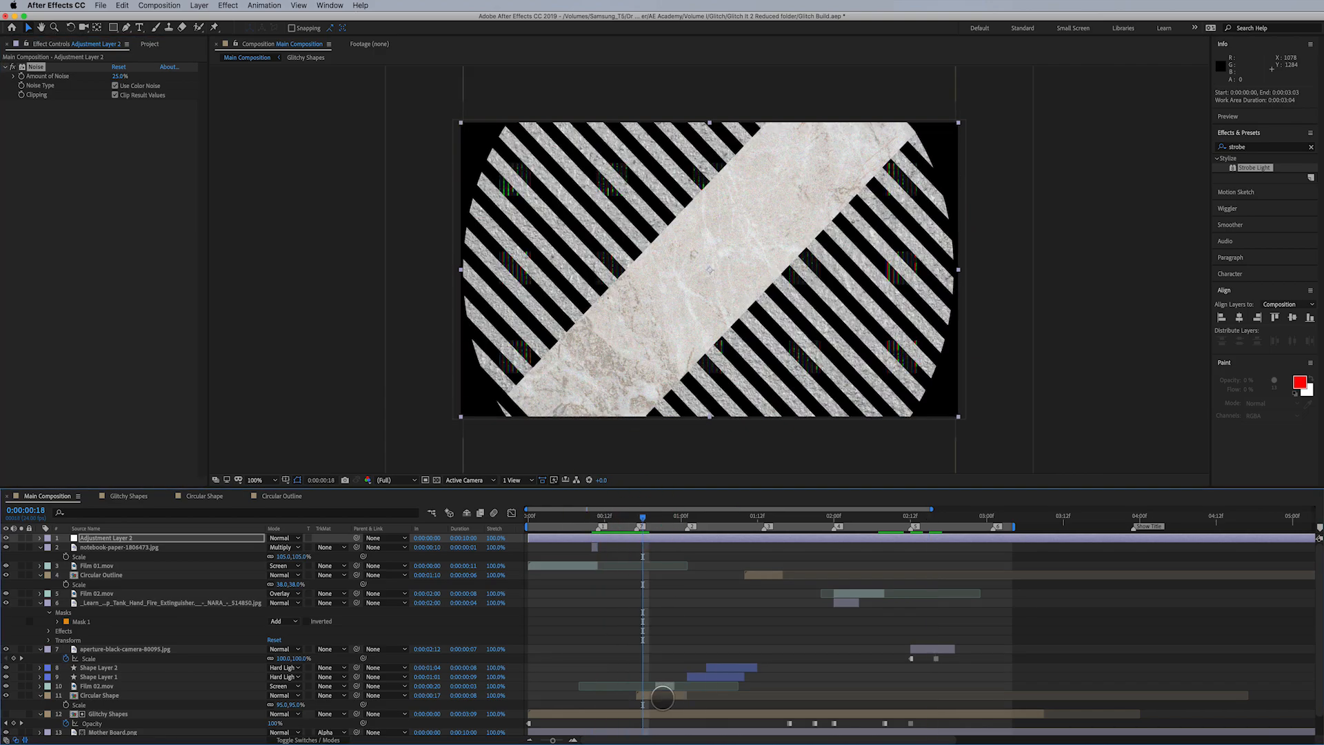
pyautogui.click(6, 538)
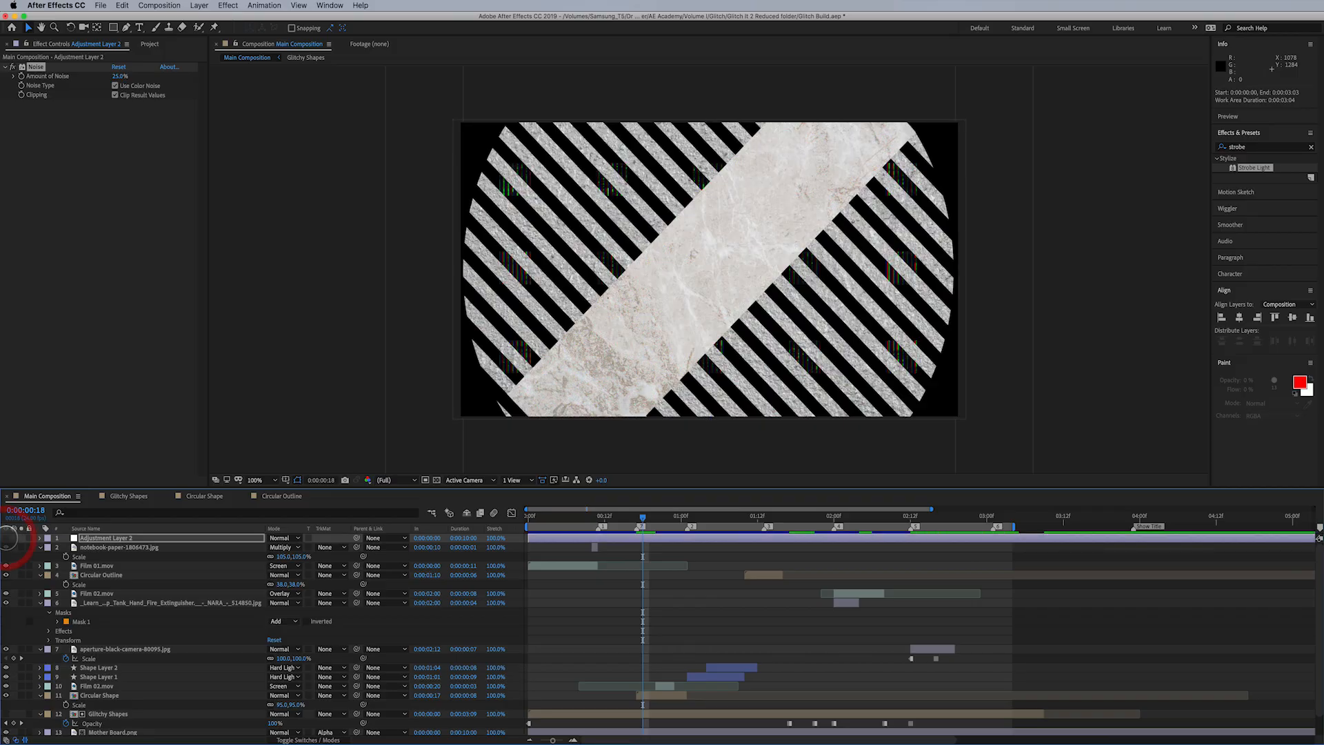
# - Rename the adjustment layer carrying the noise effect as Noise
pyautogui.click(176, 538)
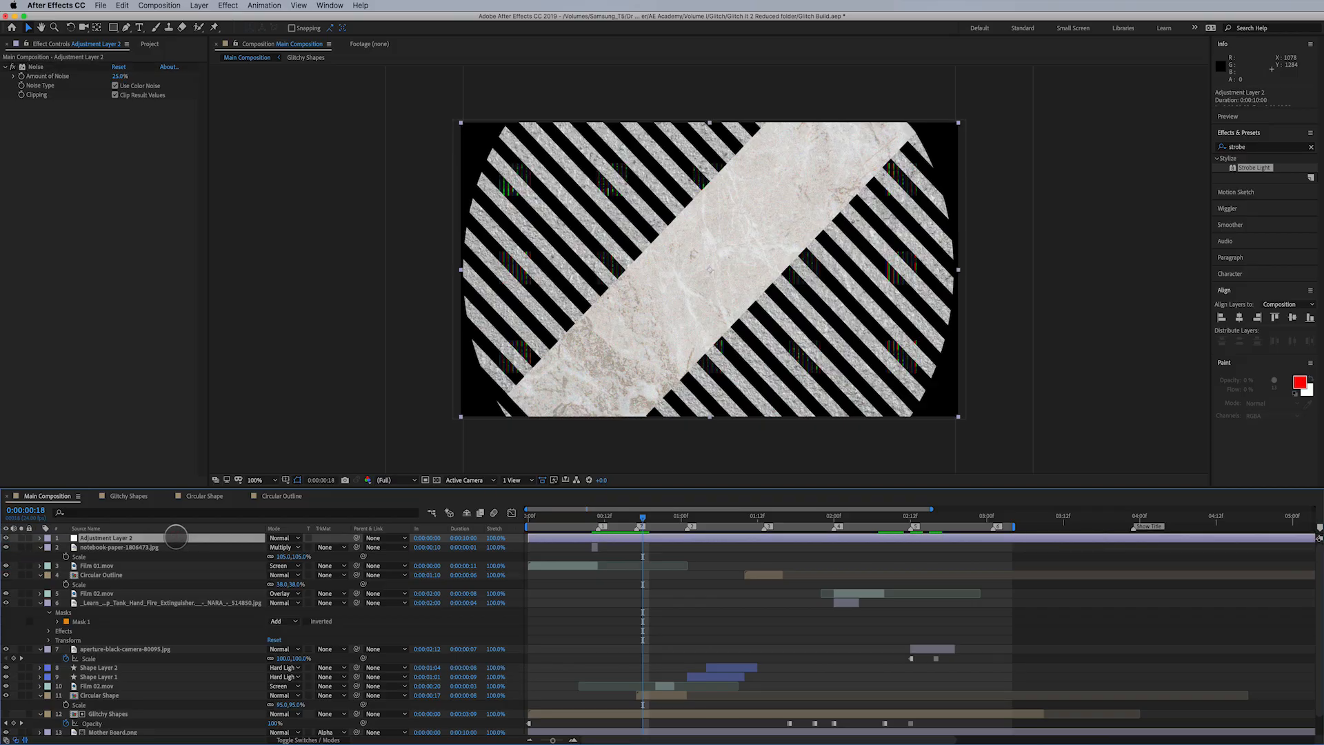
pyautogui.press('Return')
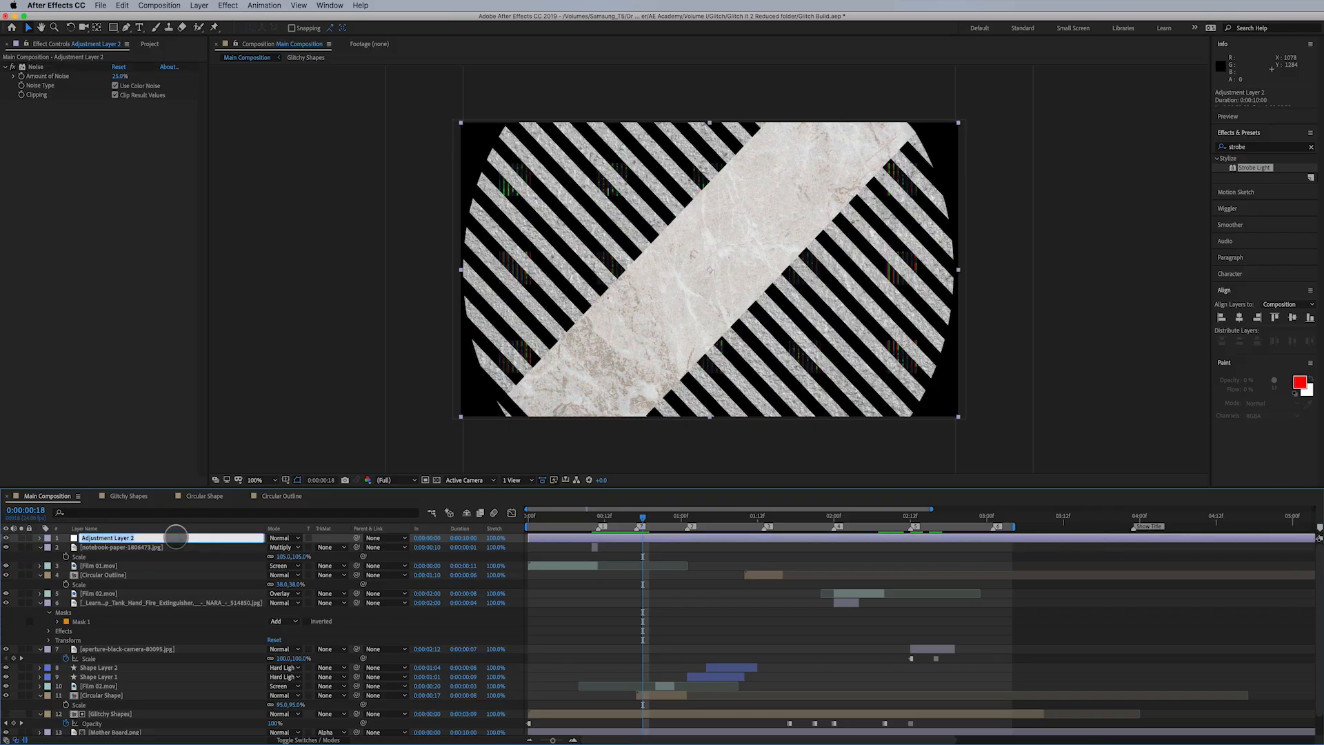
pyautogui.write('Noise')
pyautogui.press('Return')
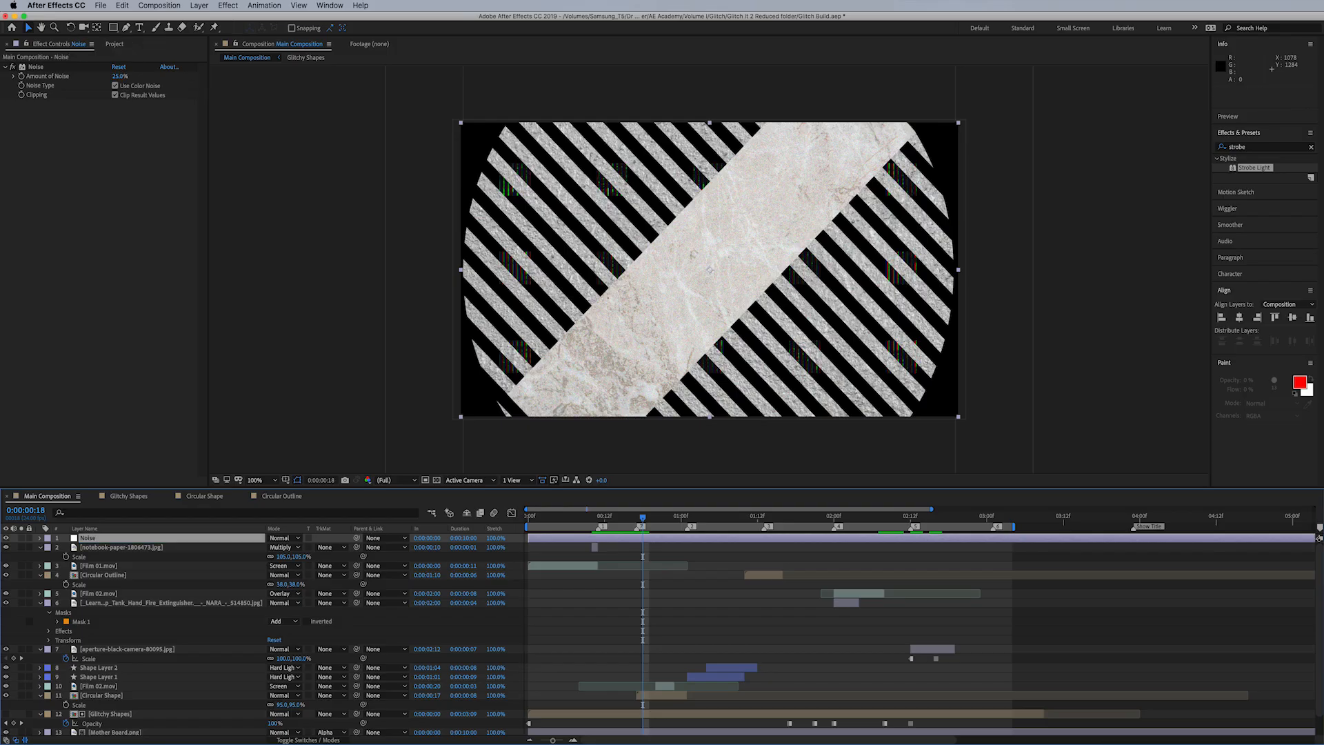
# - Create another adjustment layer and place it directly below the Noise layer
pyautogui.click(200, 6)
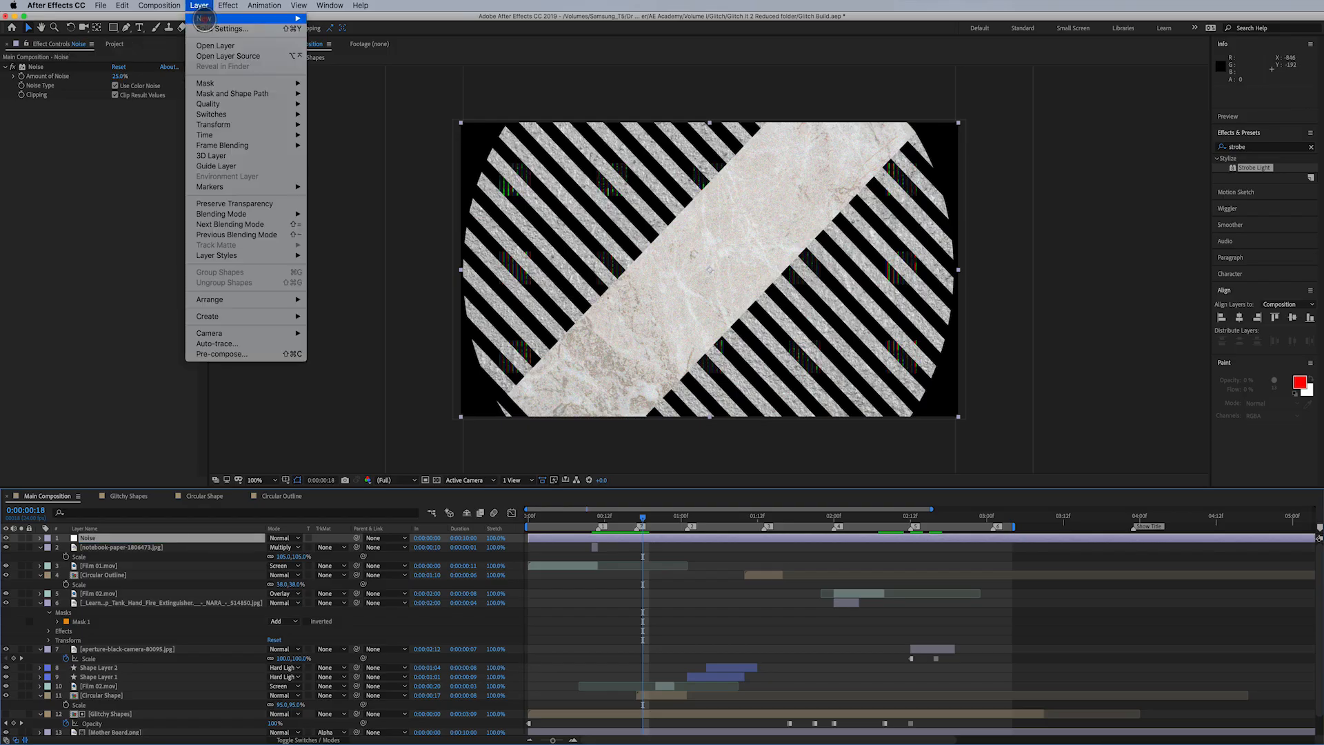
pyautogui.moveTo(207, 18)
pyautogui.click(353, 84)
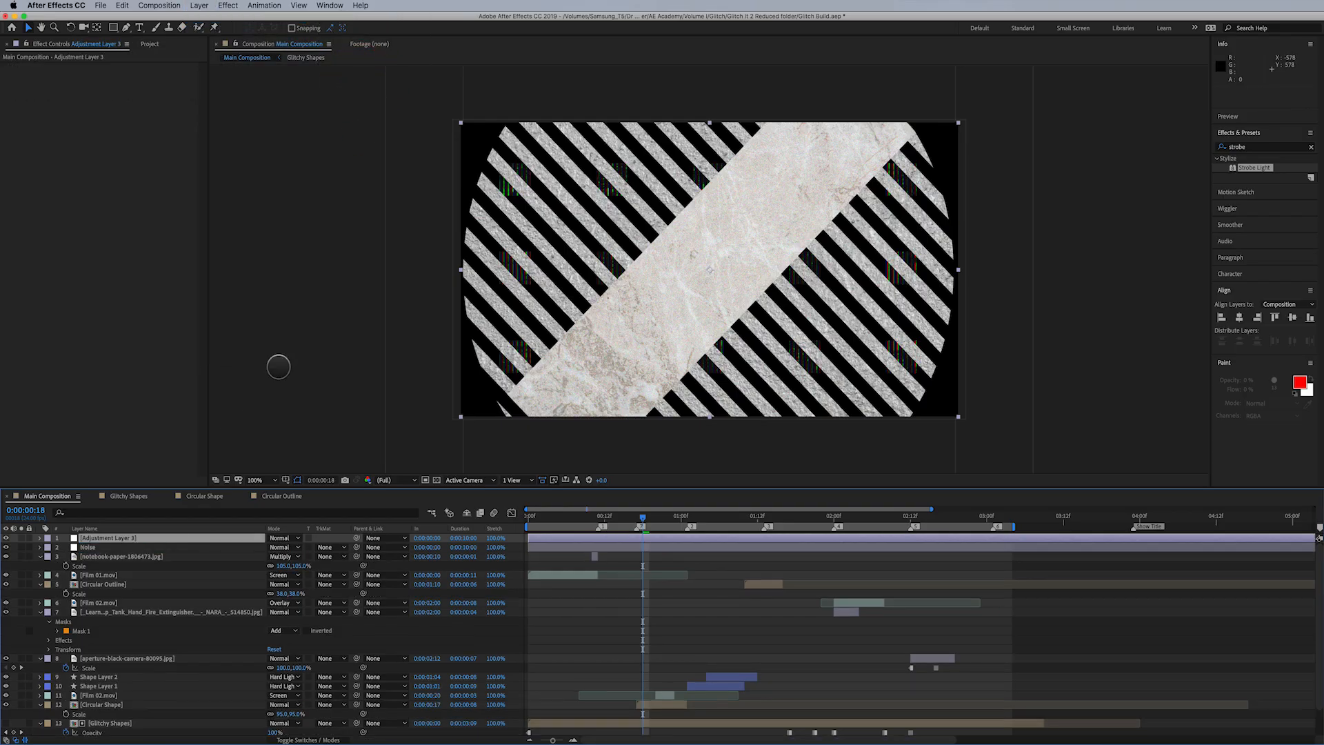
pyautogui.moveTo(116, 537); pyautogui.dragTo(115, 548)
# - Rename the second adjustment layer as Shift
pyautogui.press('Return')
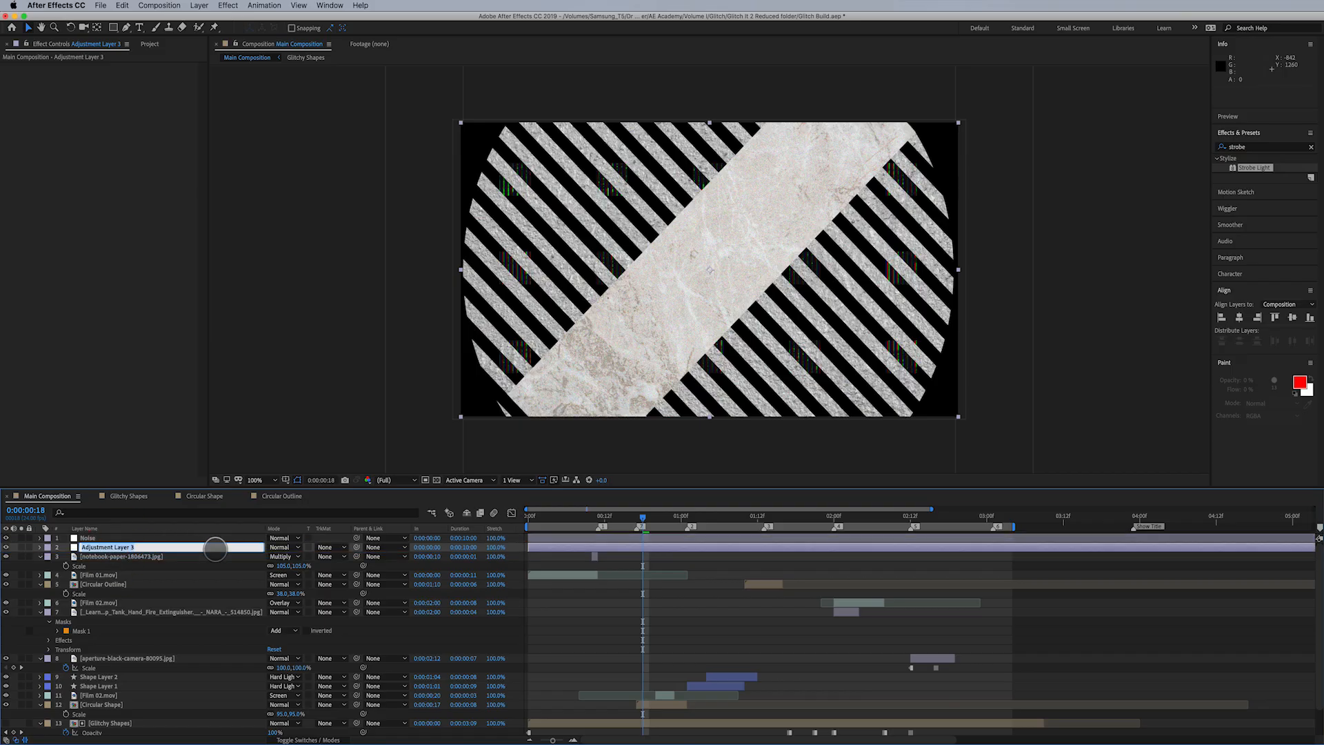
pyautogui.write('Chift')
pyautogui.press('Return')
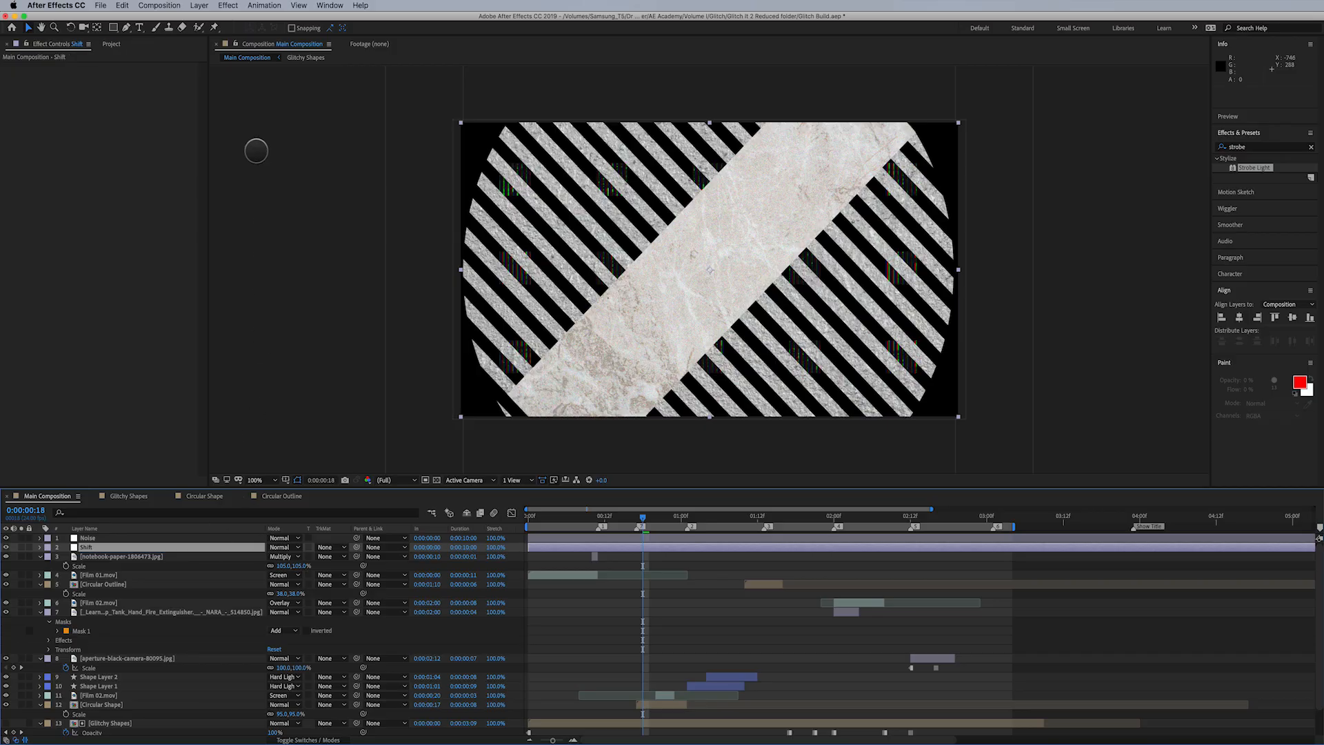
# - Apply the Shift Channels effect to the Shift adjustment layer
pyautogui.click(234, 7)
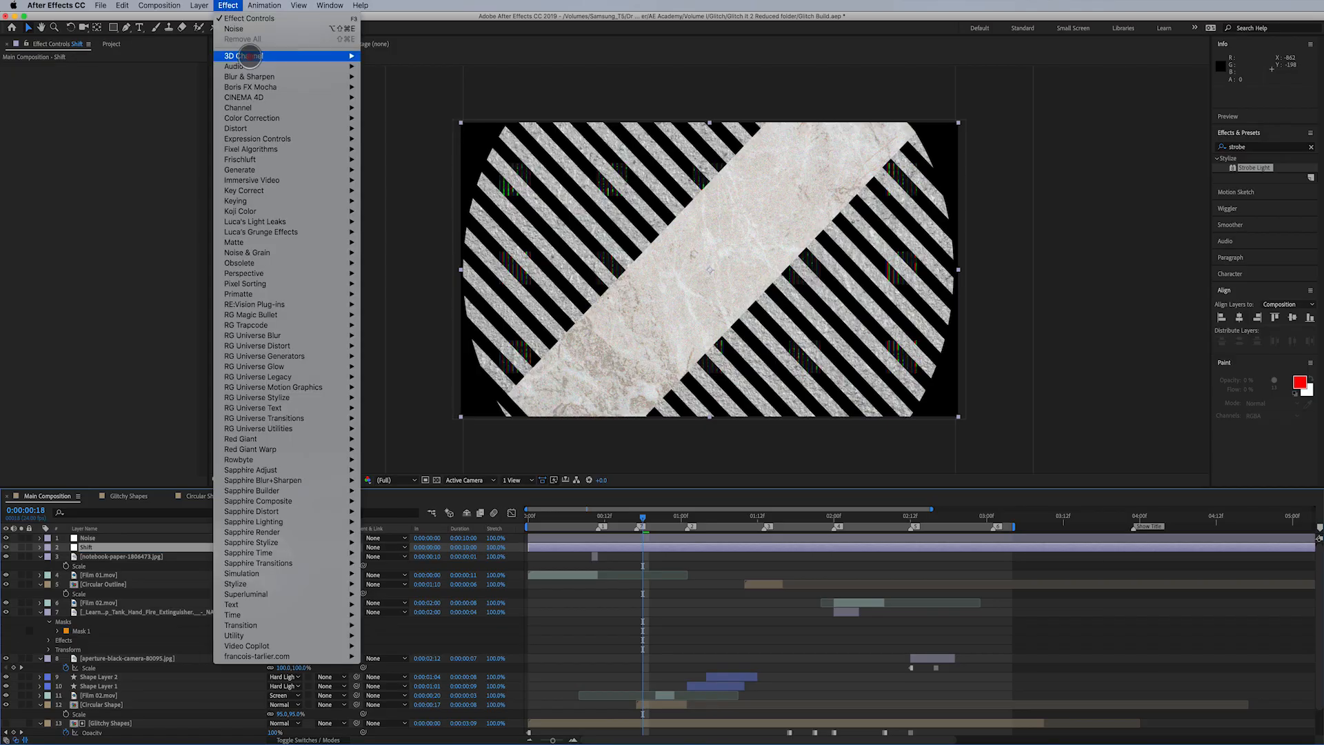
pyautogui.moveTo(269, 107)
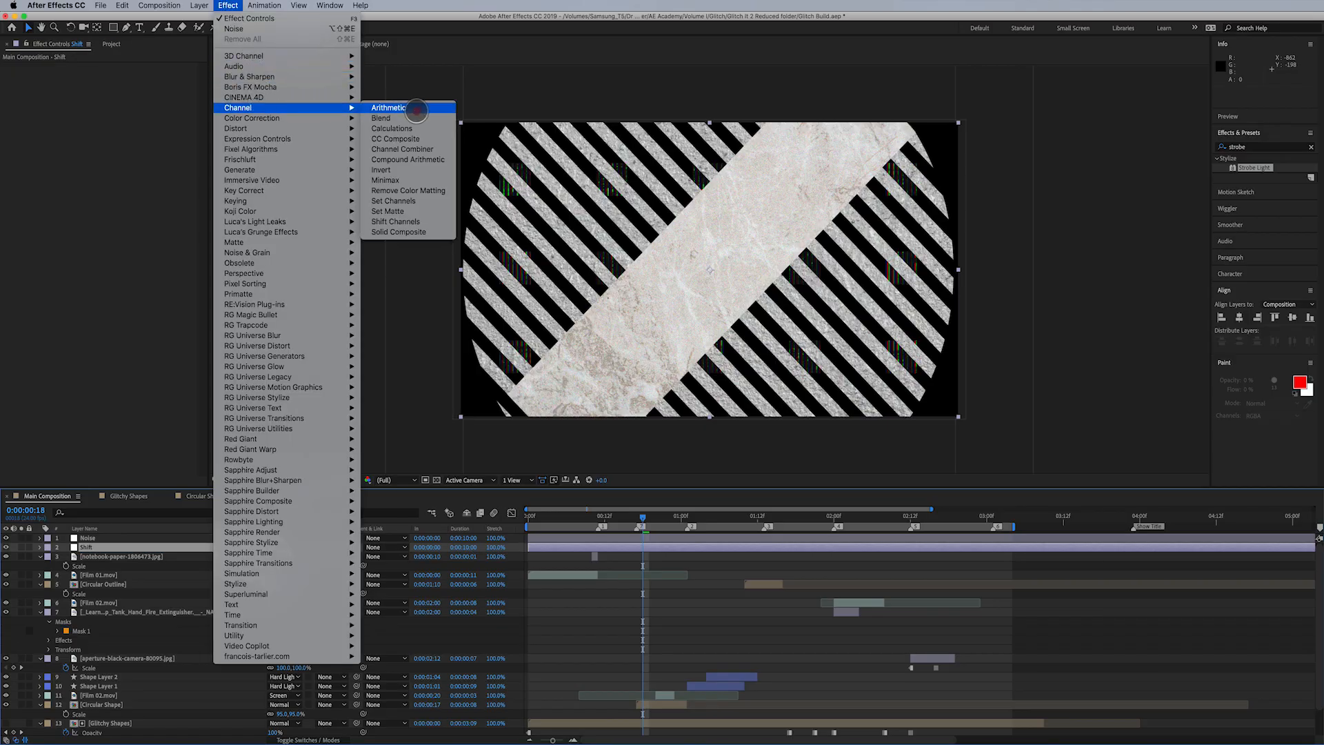
pyautogui.click(421, 220)
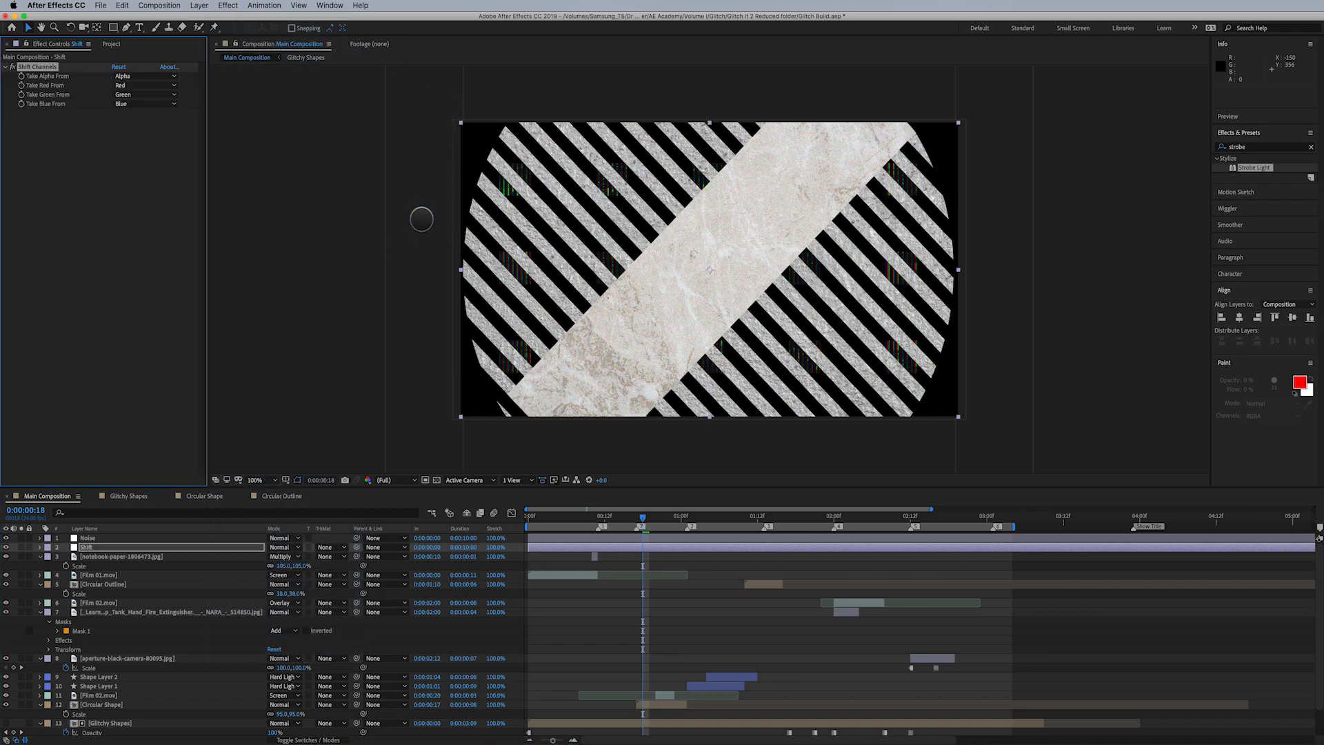
# - In Shift Channels, take red from Blue and green from Full Off, and set the Shift layer's blending mode to Lighten
pyautogui.click(135, 85)
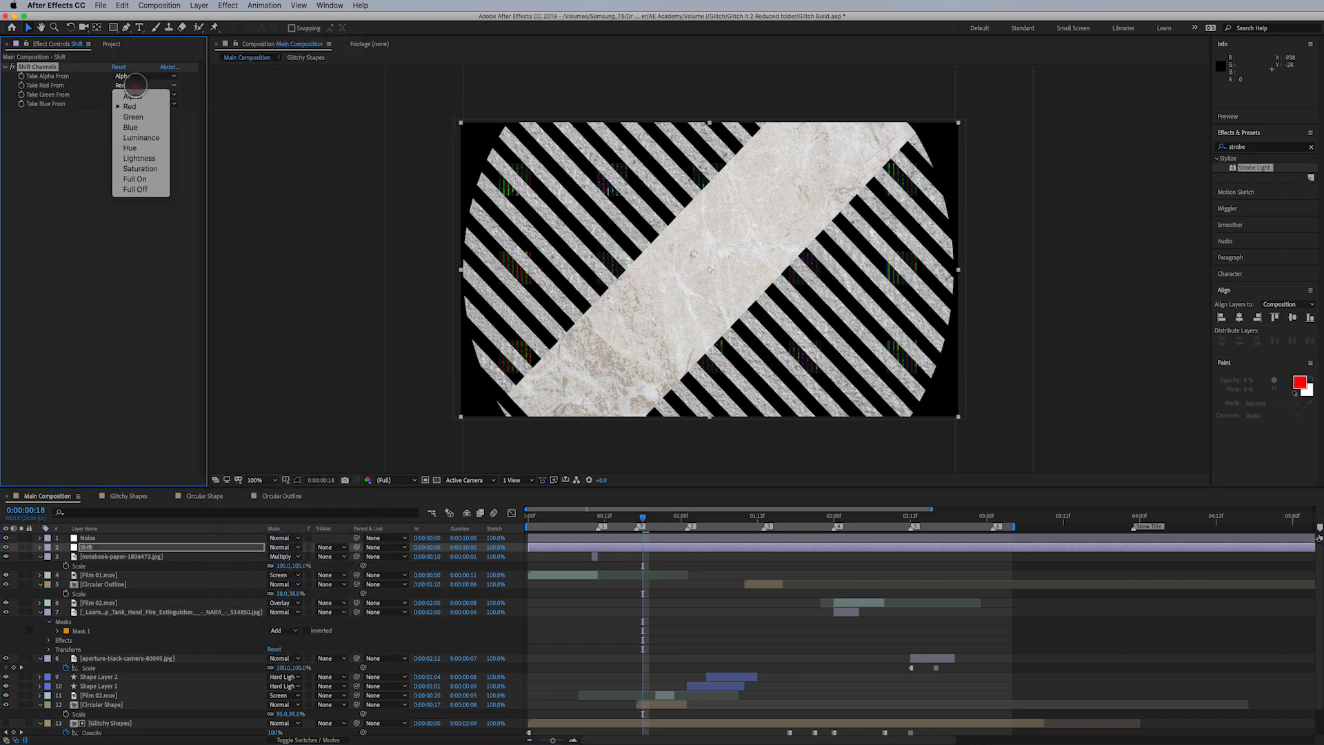
pyautogui.click(143, 126)
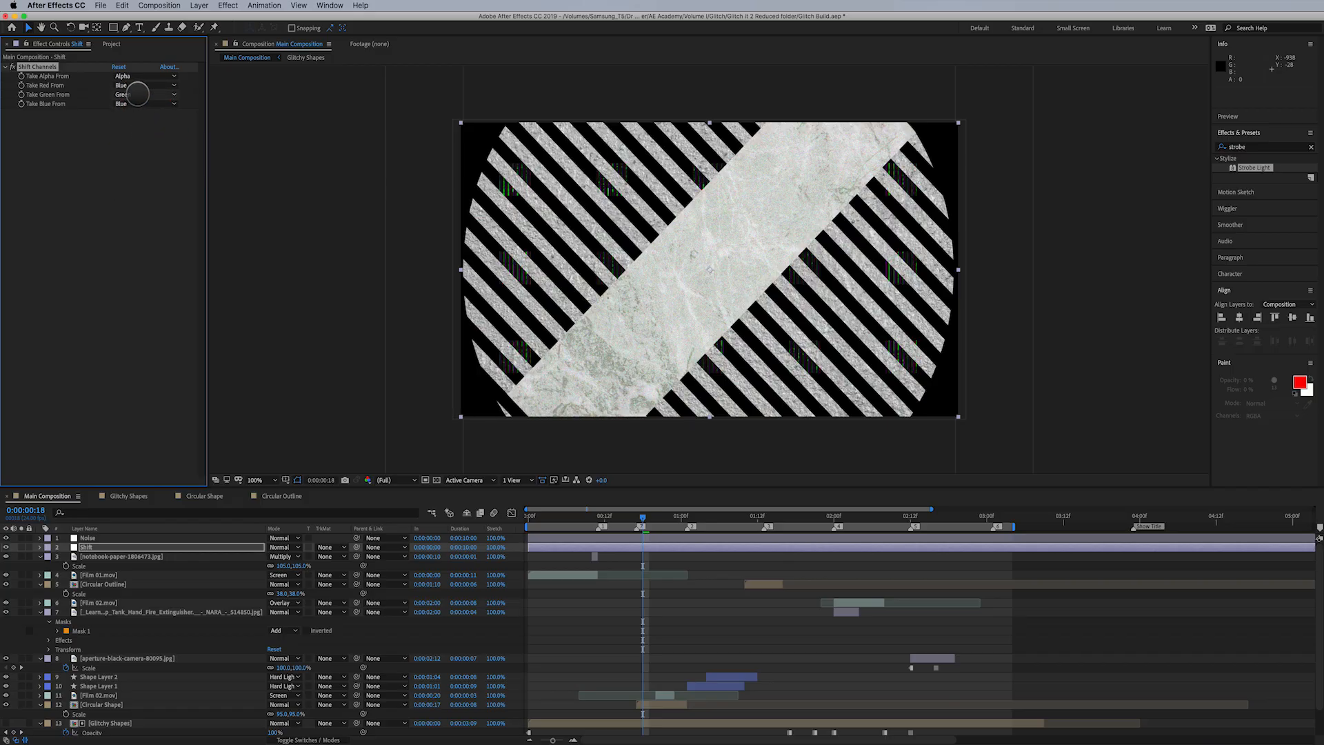
pyautogui.click(140, 94)
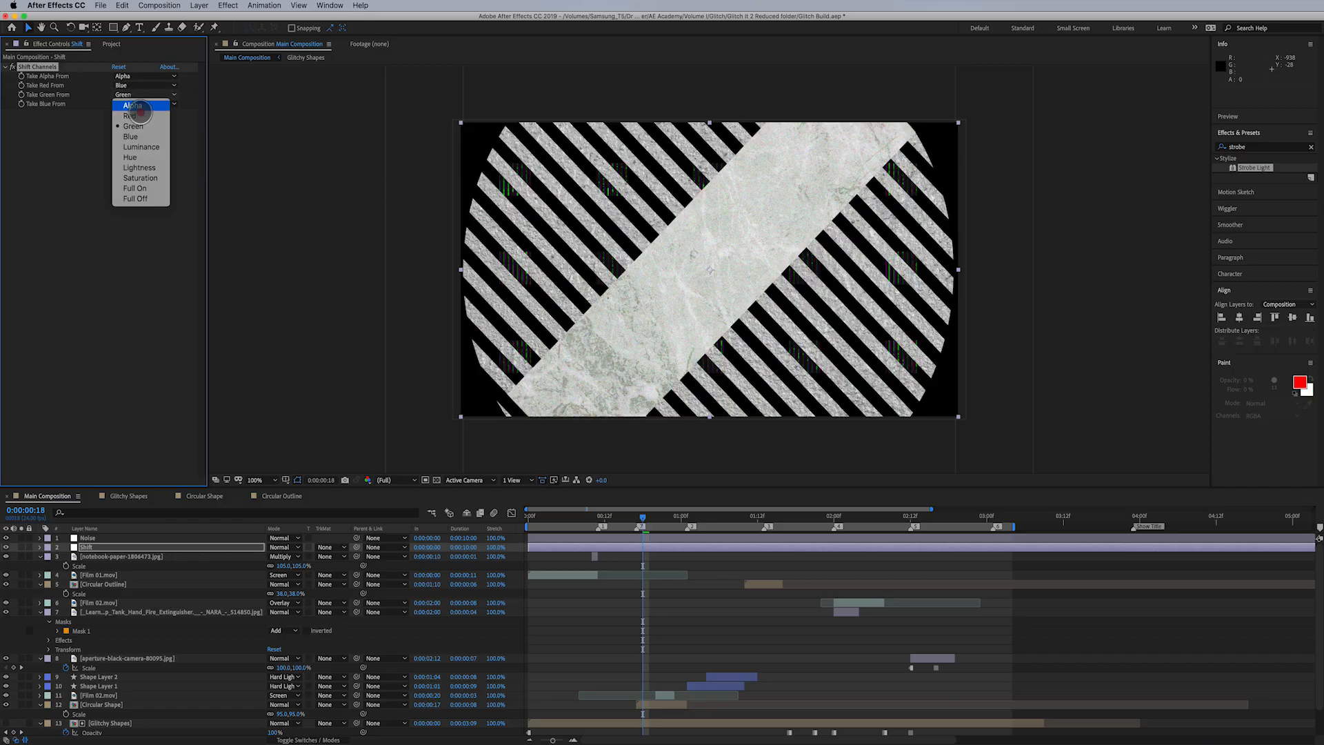
pyautogui.click(142, 199)
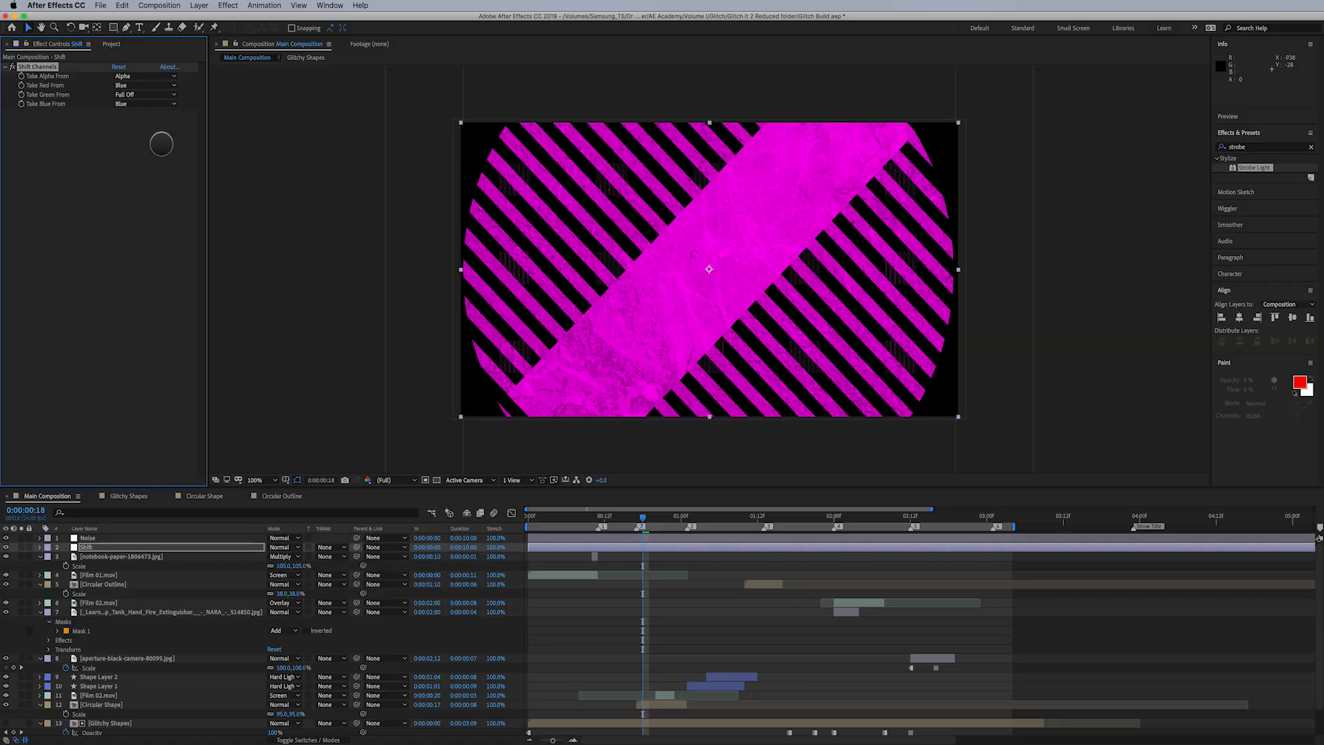
pyautogui.click(295, 548)
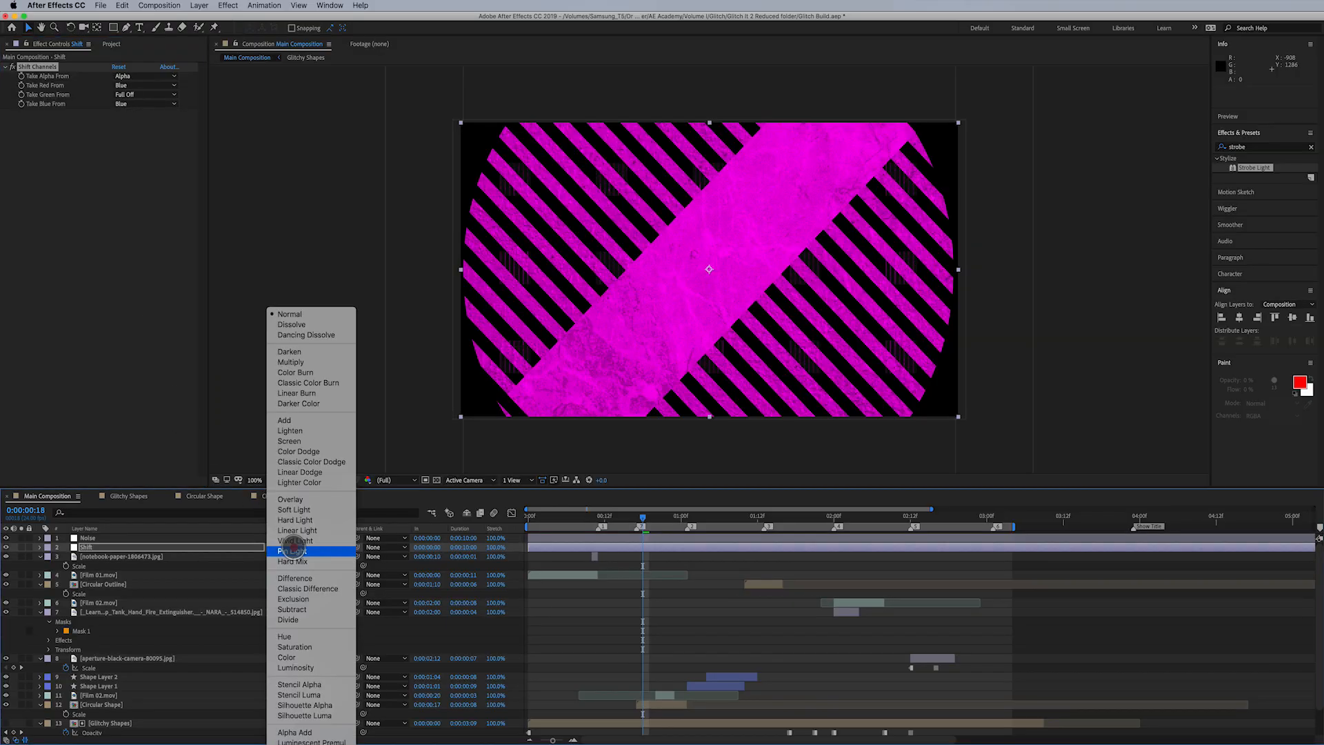
pyautogui.click(298, 432)
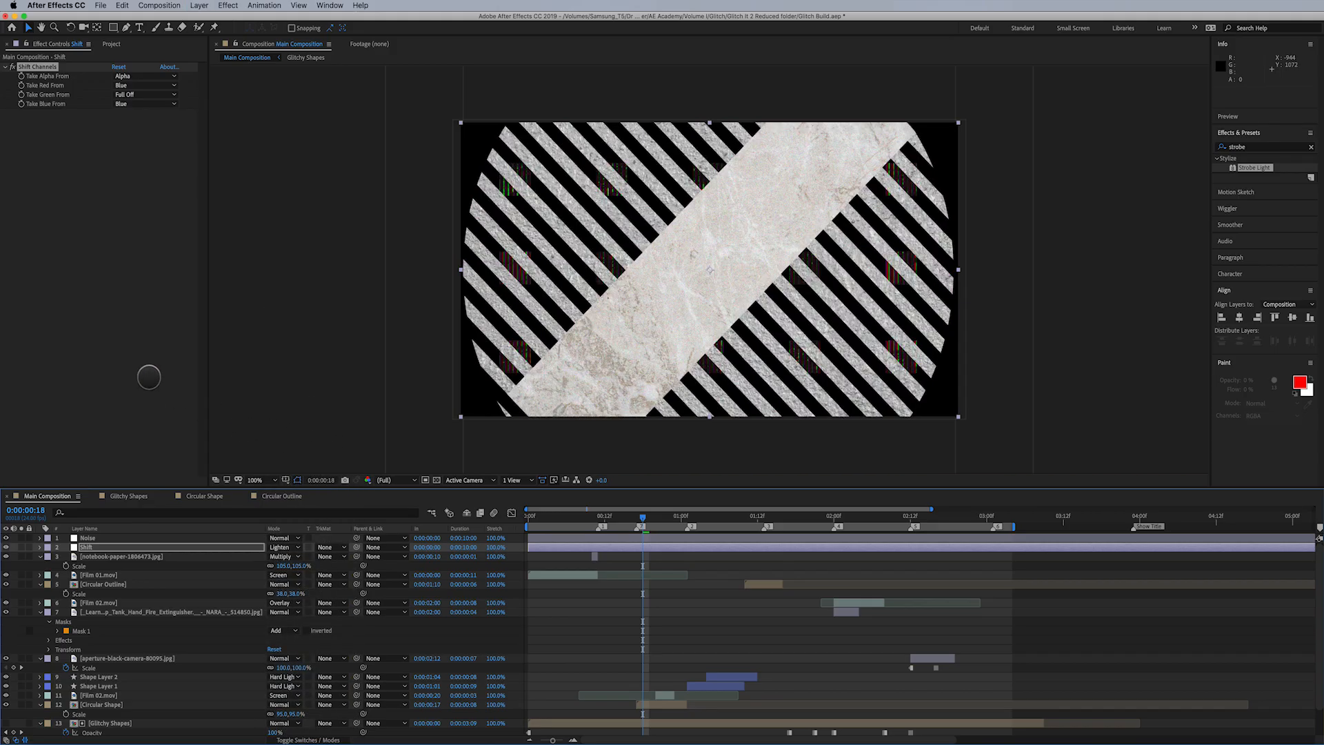
# - Apply the Transform effect to the Shift layer, offset its Position a few pixels left, and preview frame 0:00:00:15
pyautogui.click(227, 6)
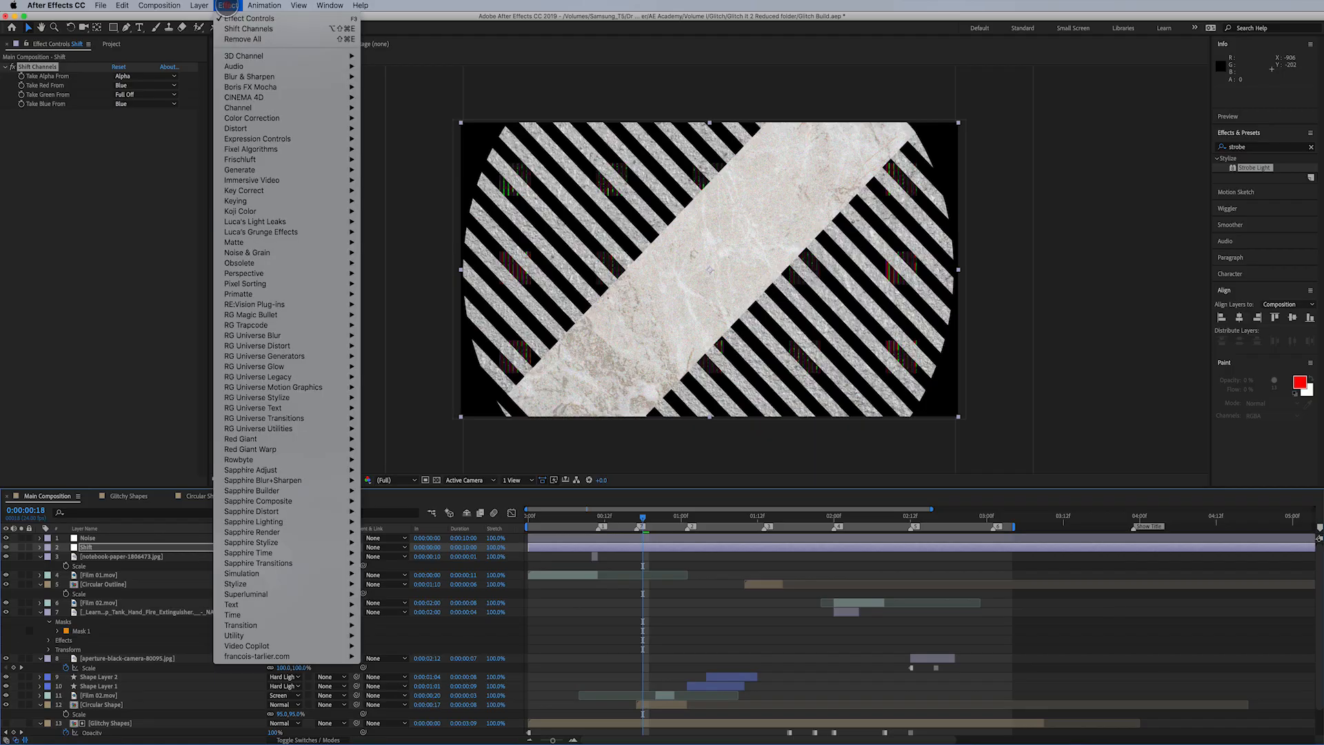
pyautogui.moveTo(259, 108)
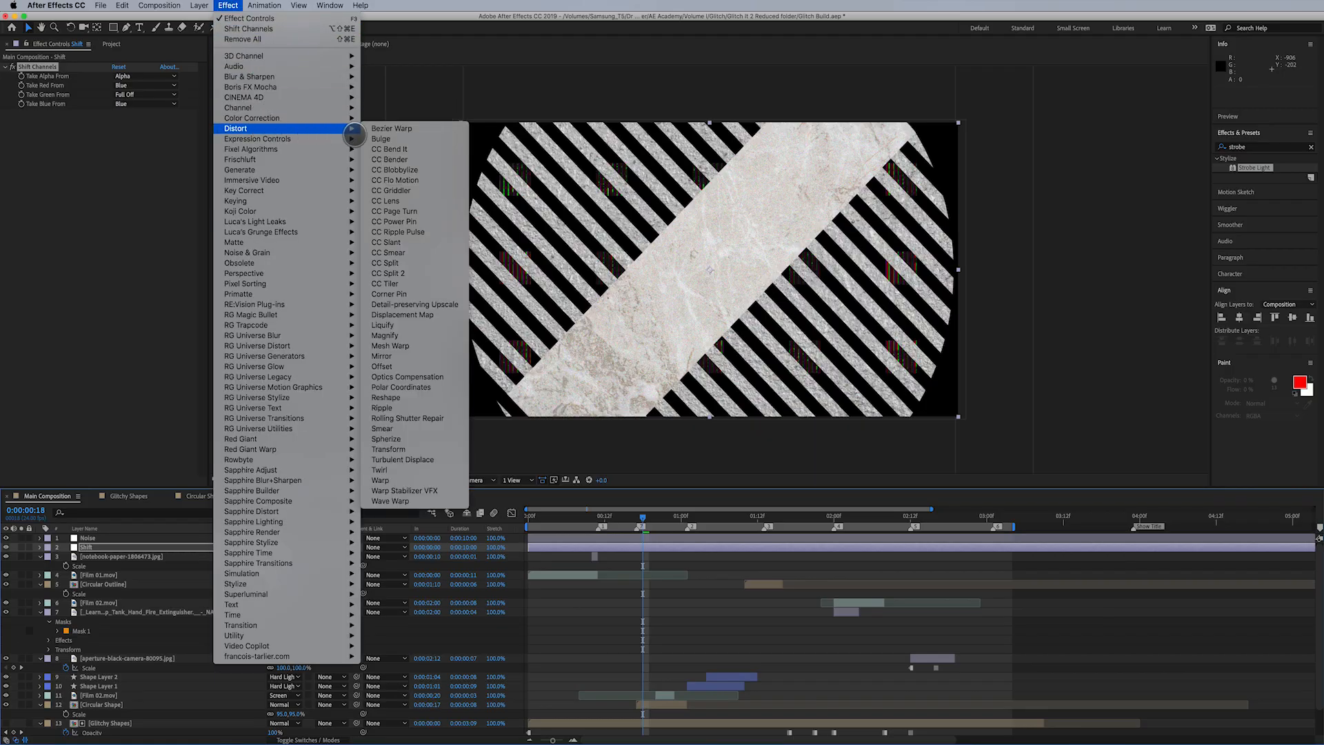
pyautogui.click(390, 449)
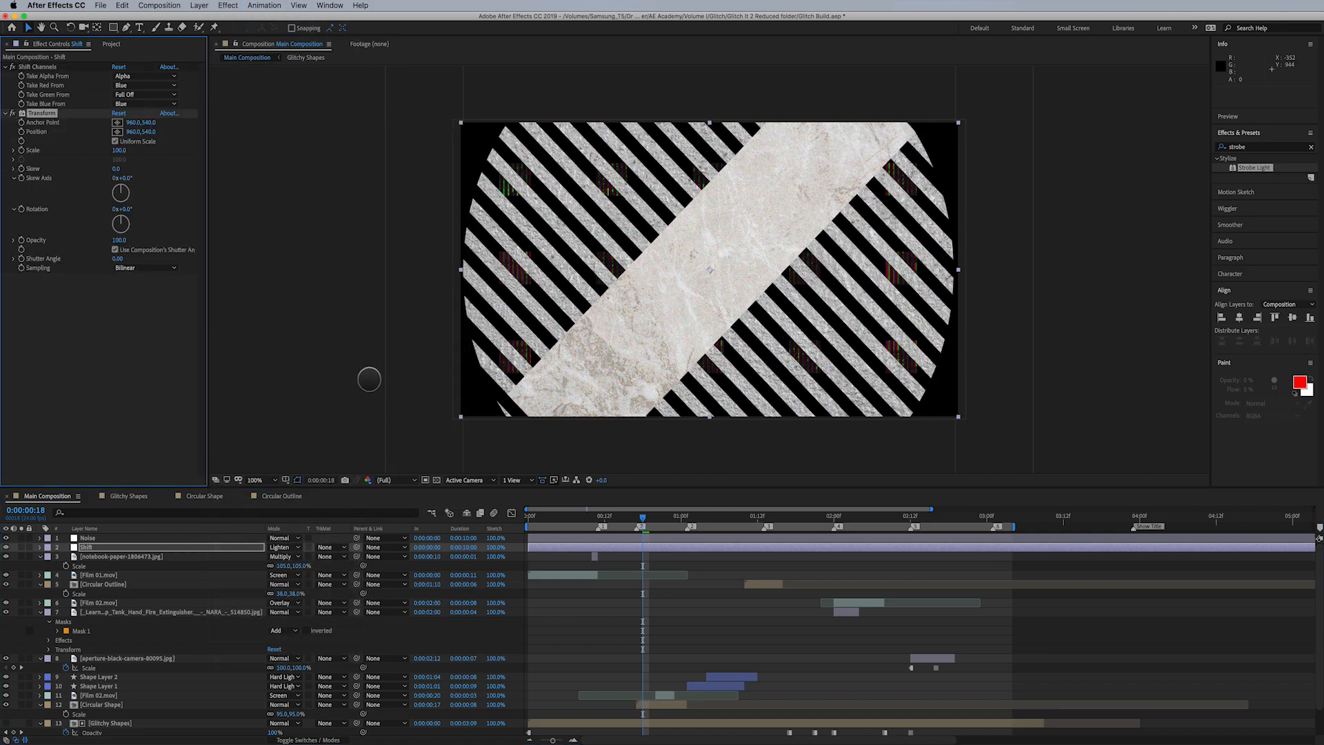
pyautogui.click(129, 132)
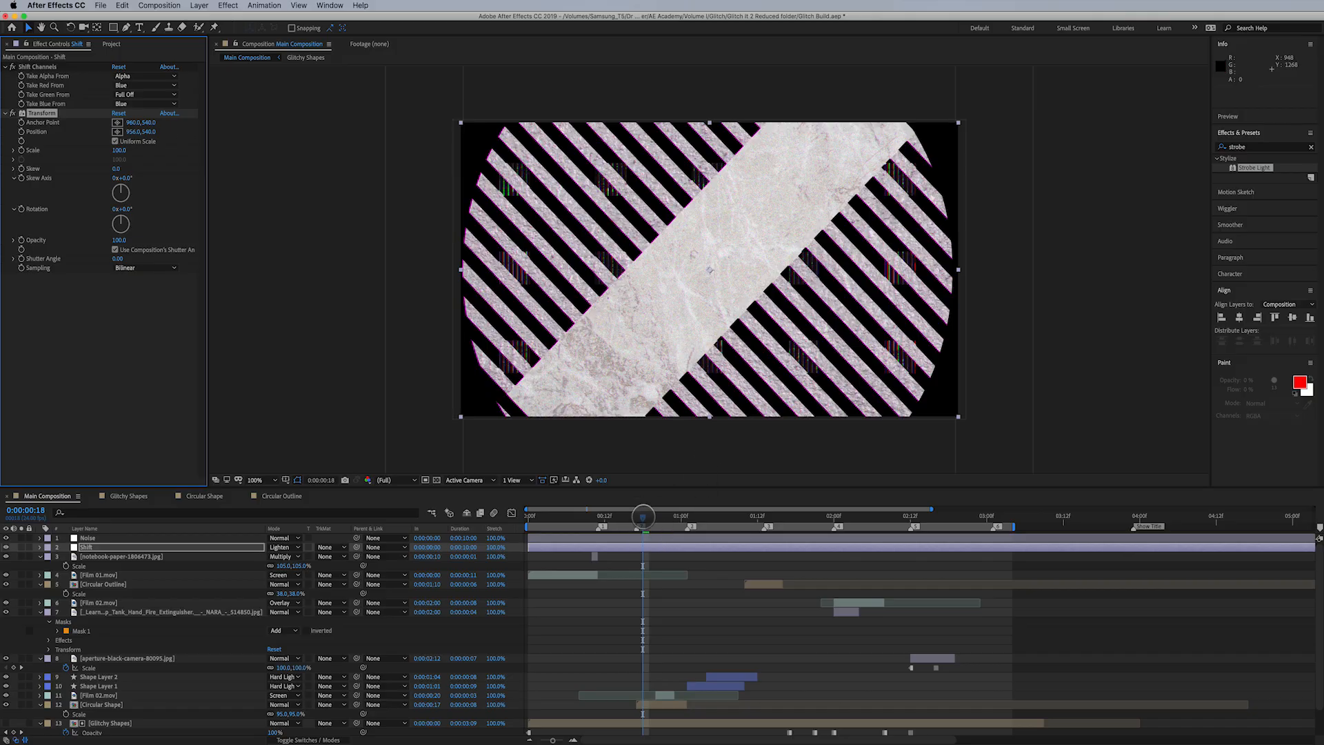
pyautogui.moveTo(643, 518); pyautogui.dragTo(625, 518)
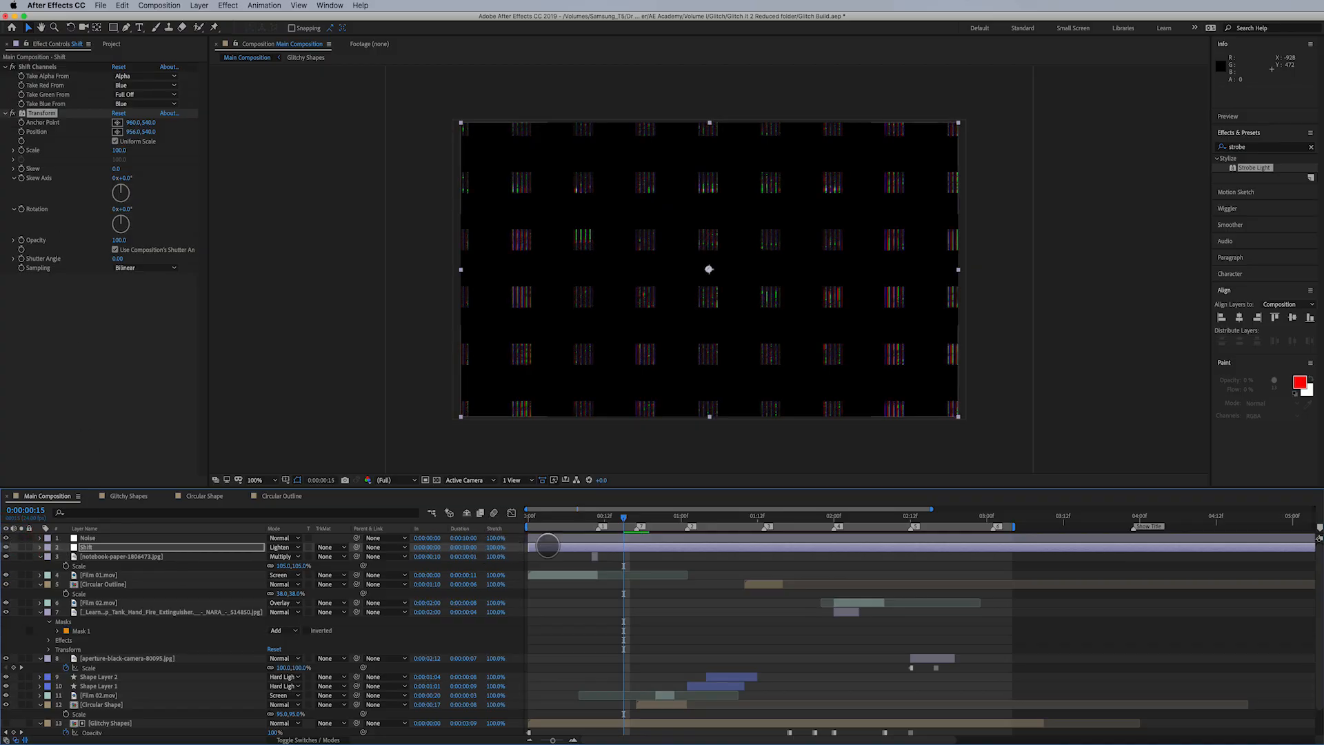
# - Play back Main Composition from around 0:00:01:00 to check the channel shift across the different shots
pyautogui.moveTo(625, 518); pyautogui.dragTo(677, 530)
pyautogui.press('space')
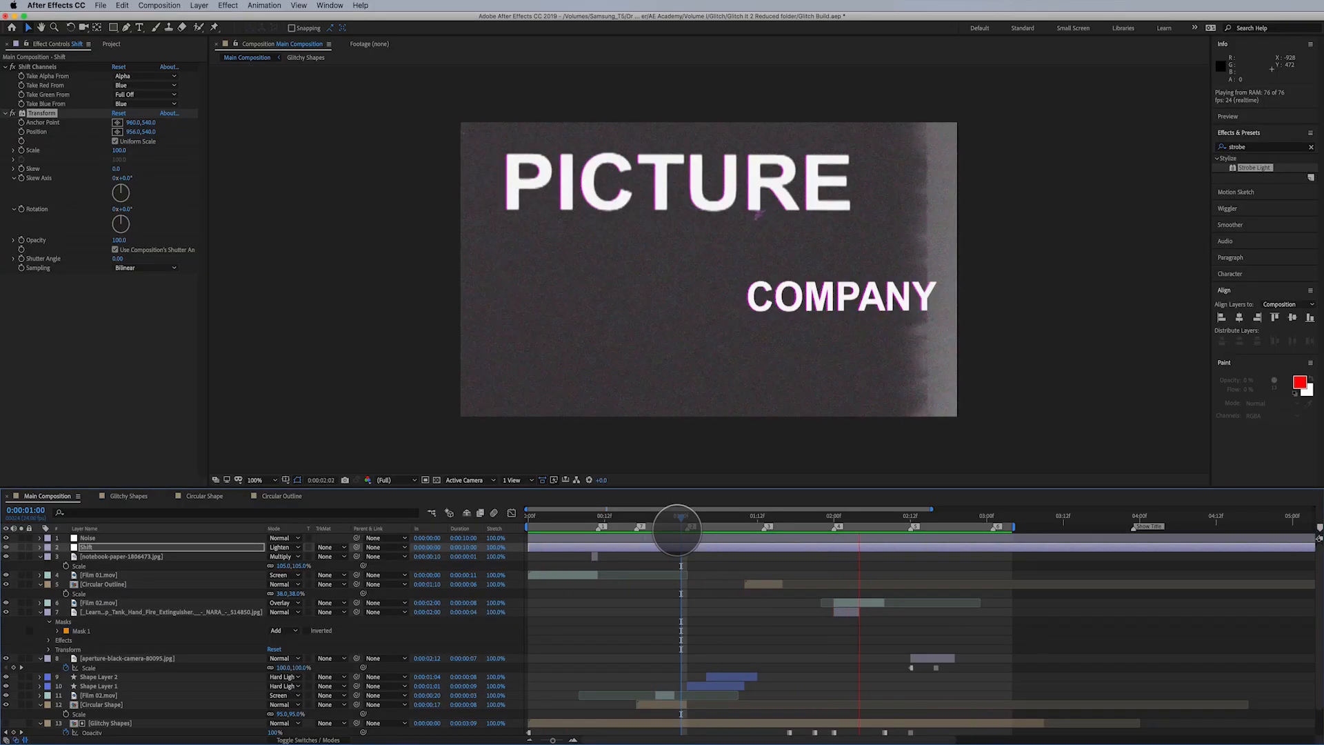
pyautogui.press('space')
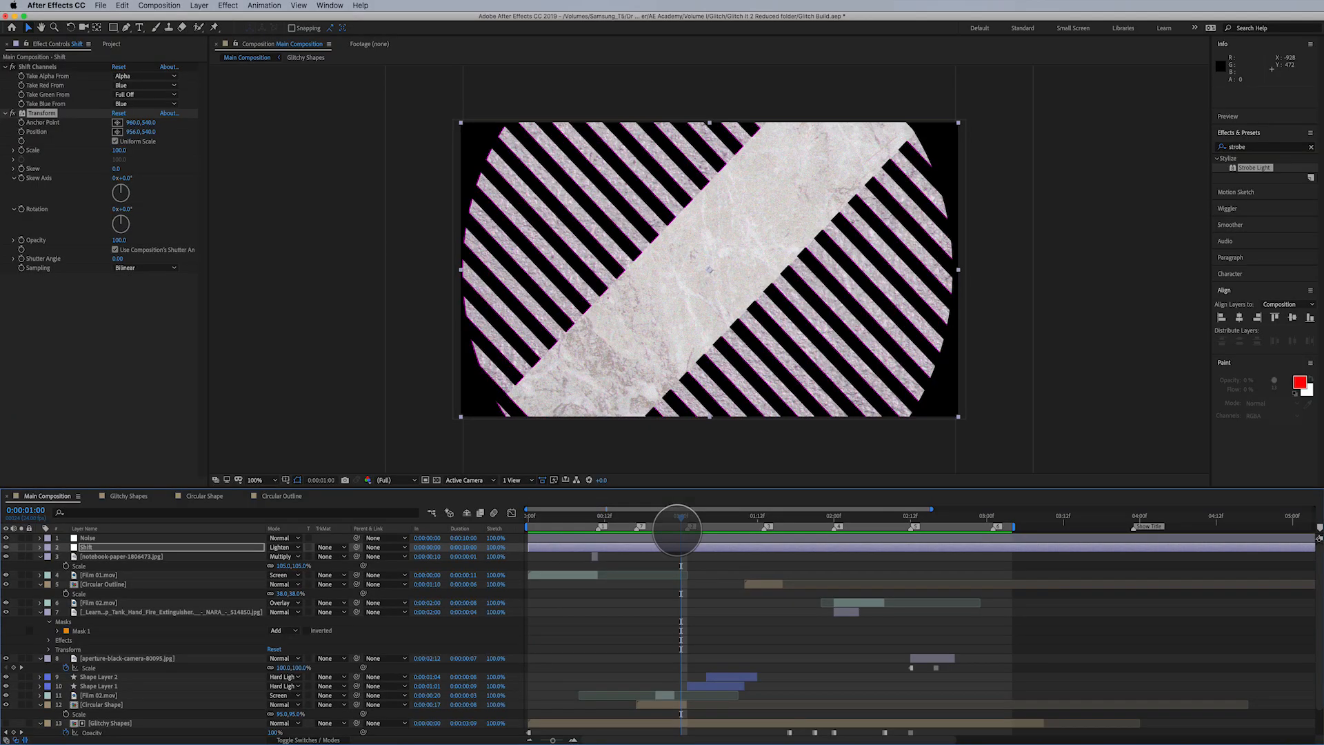
pyautogui.press('space')
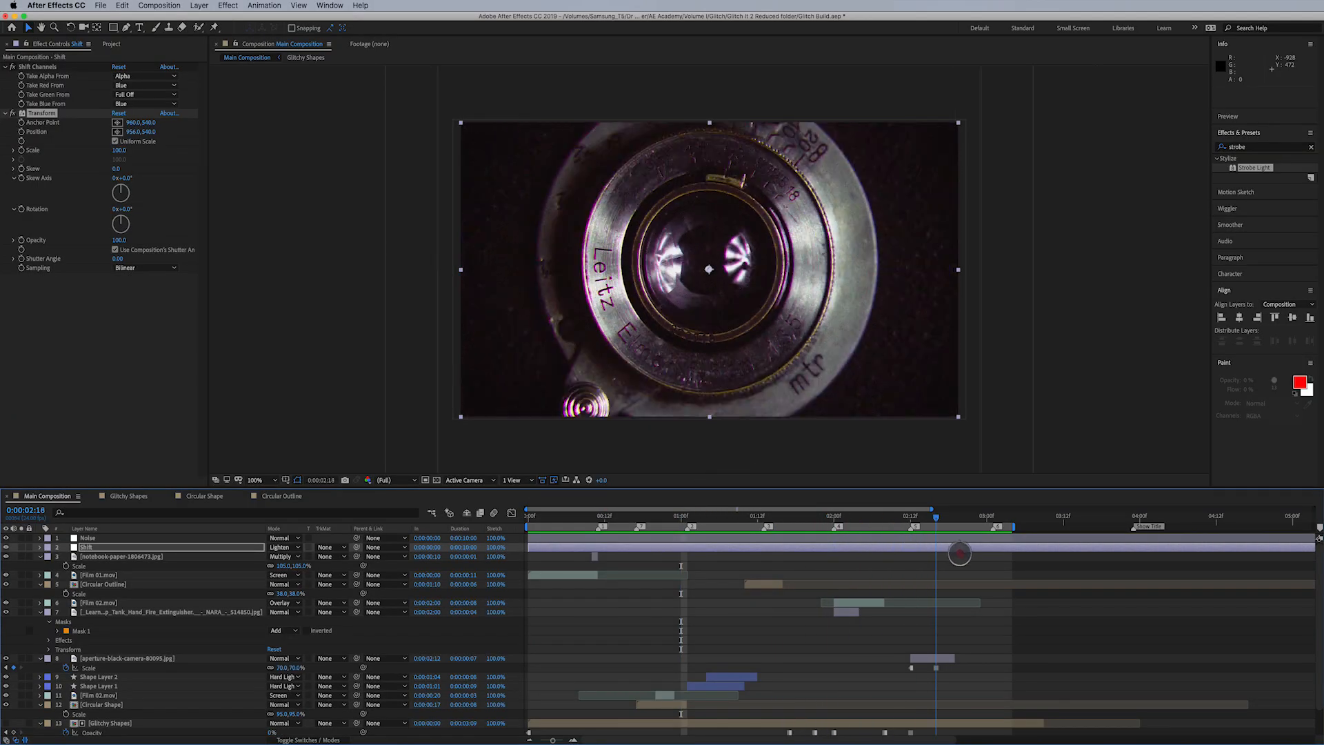
pyautogui.moveTo(959, 553); pyautogui.dragTo(961, 553)
# - Add a new adjustment layer above the Shift layer at frame 0:00:02:04 and rename it Displacement
pyautogui.click(117, 548)
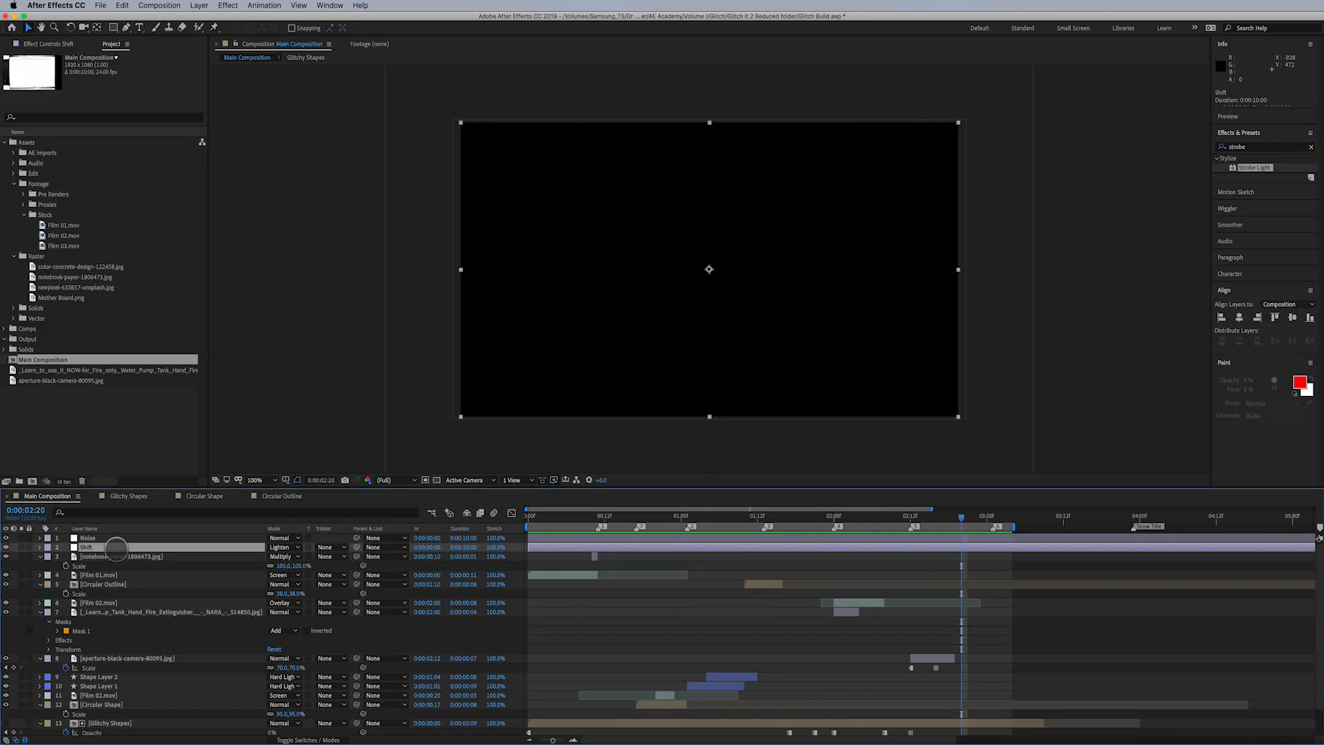
pyautogui.click(856, 526)
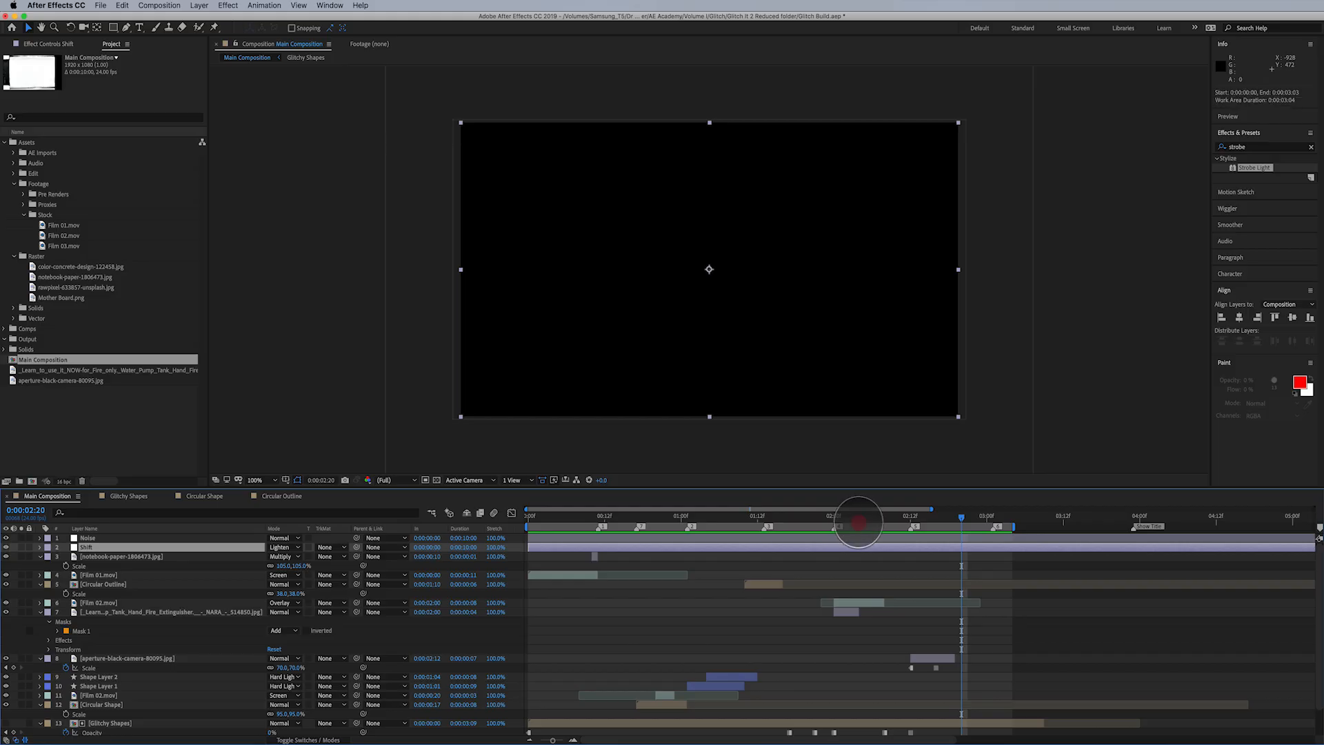
pyautogui.click(858, 517)
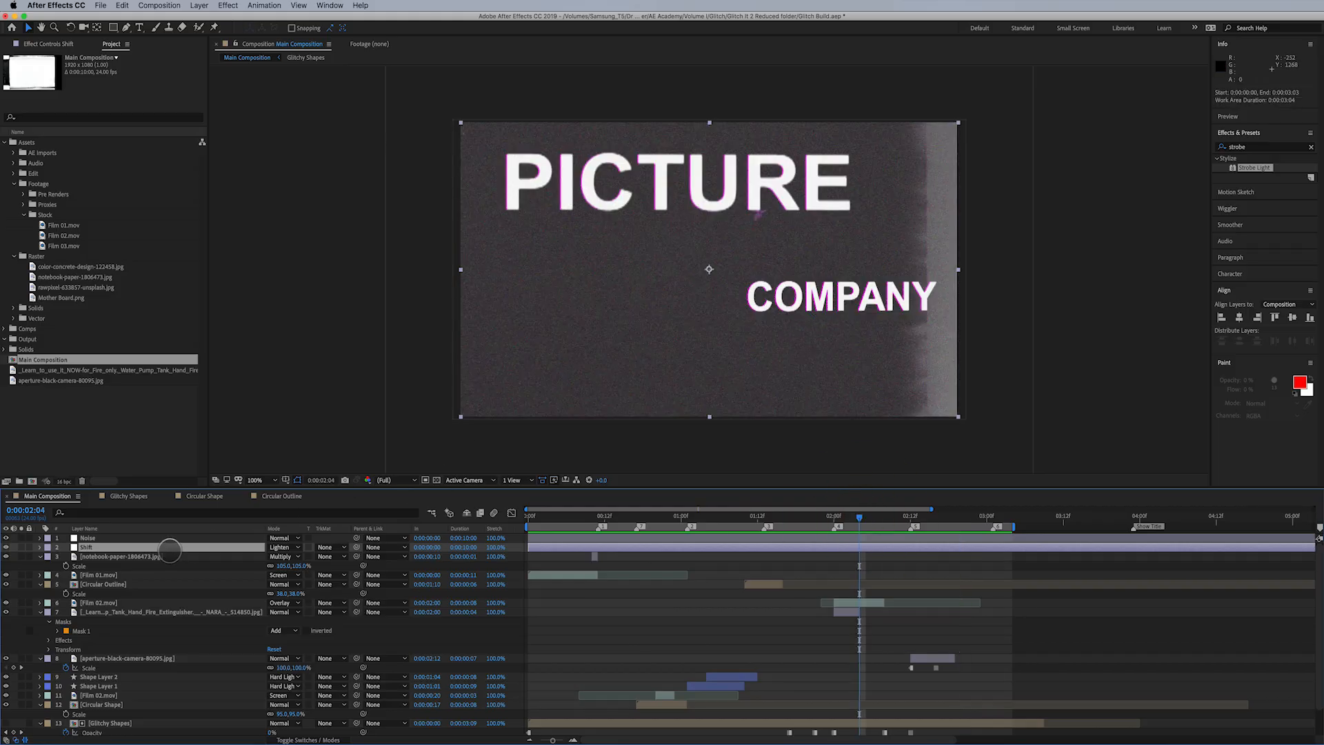
pyautogui.click(198, 6)
pyautogui.moveTo(206, 18)
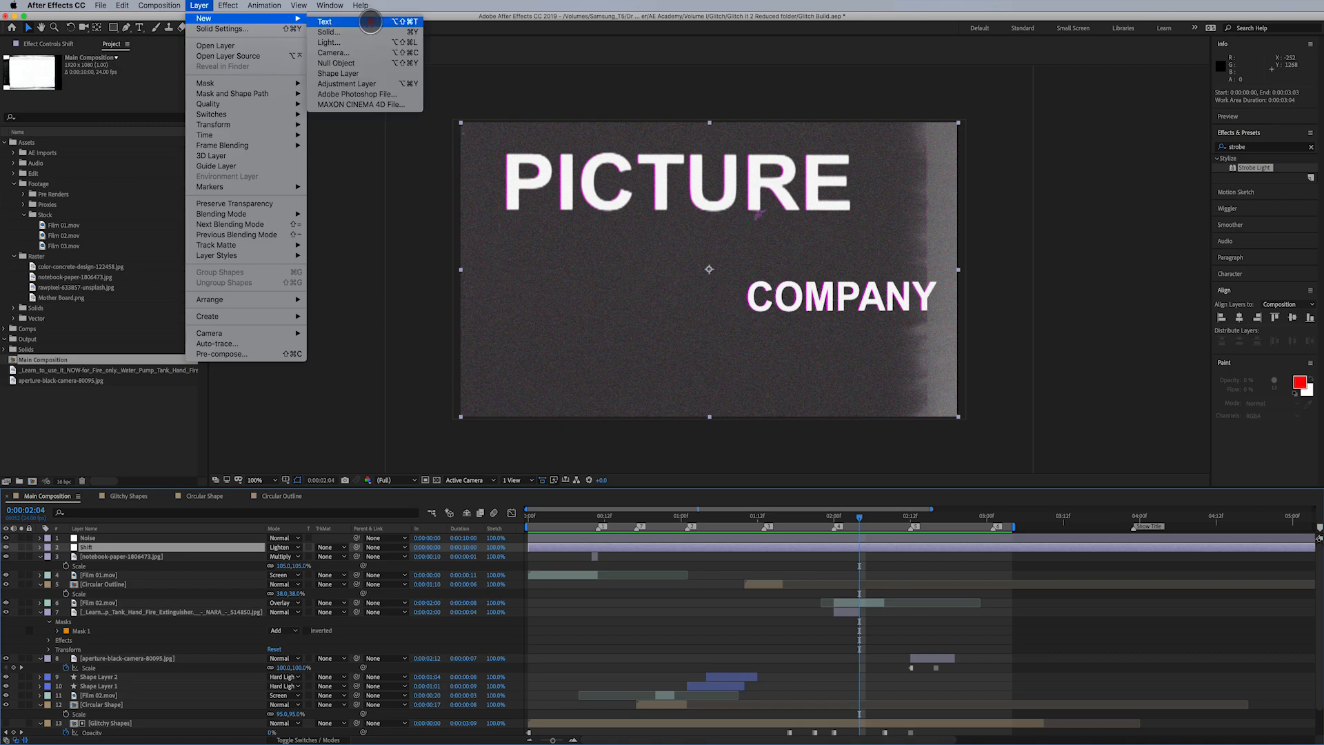
pyautogui.click(372, 83)
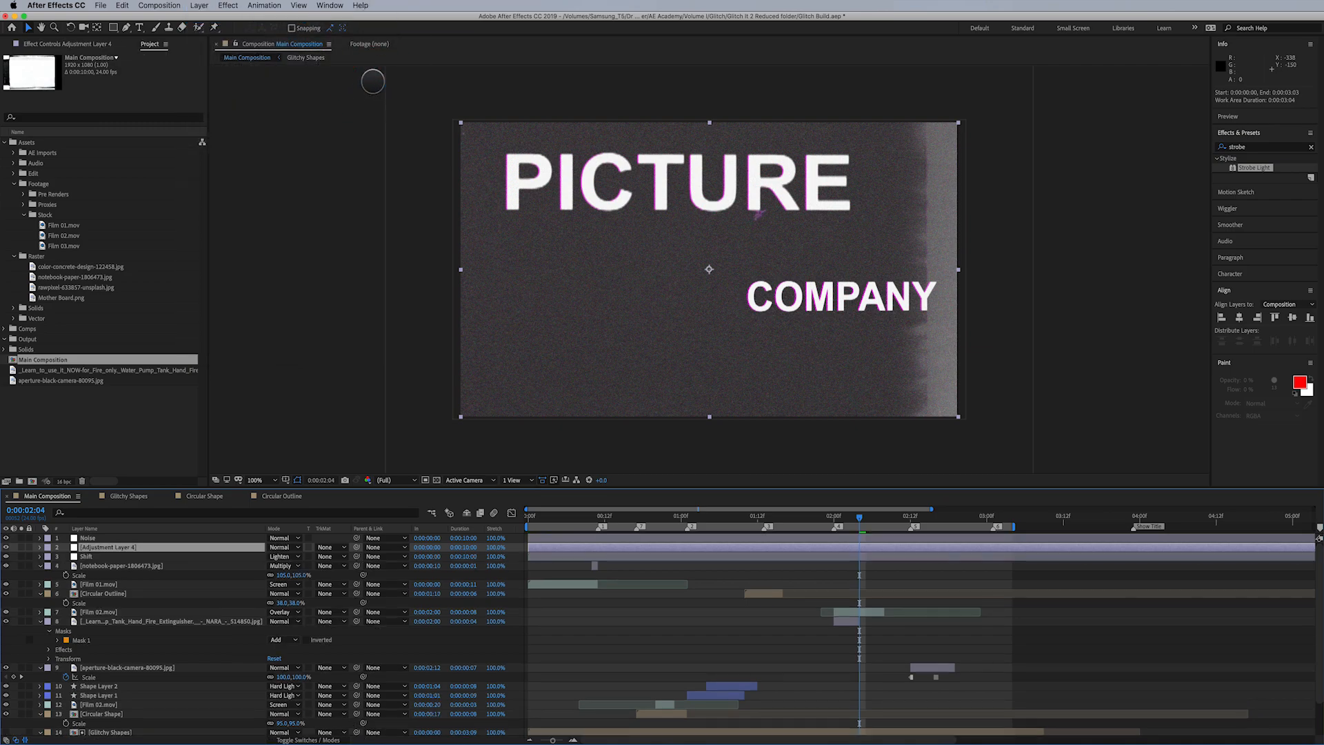
pyautogui.press('Return')
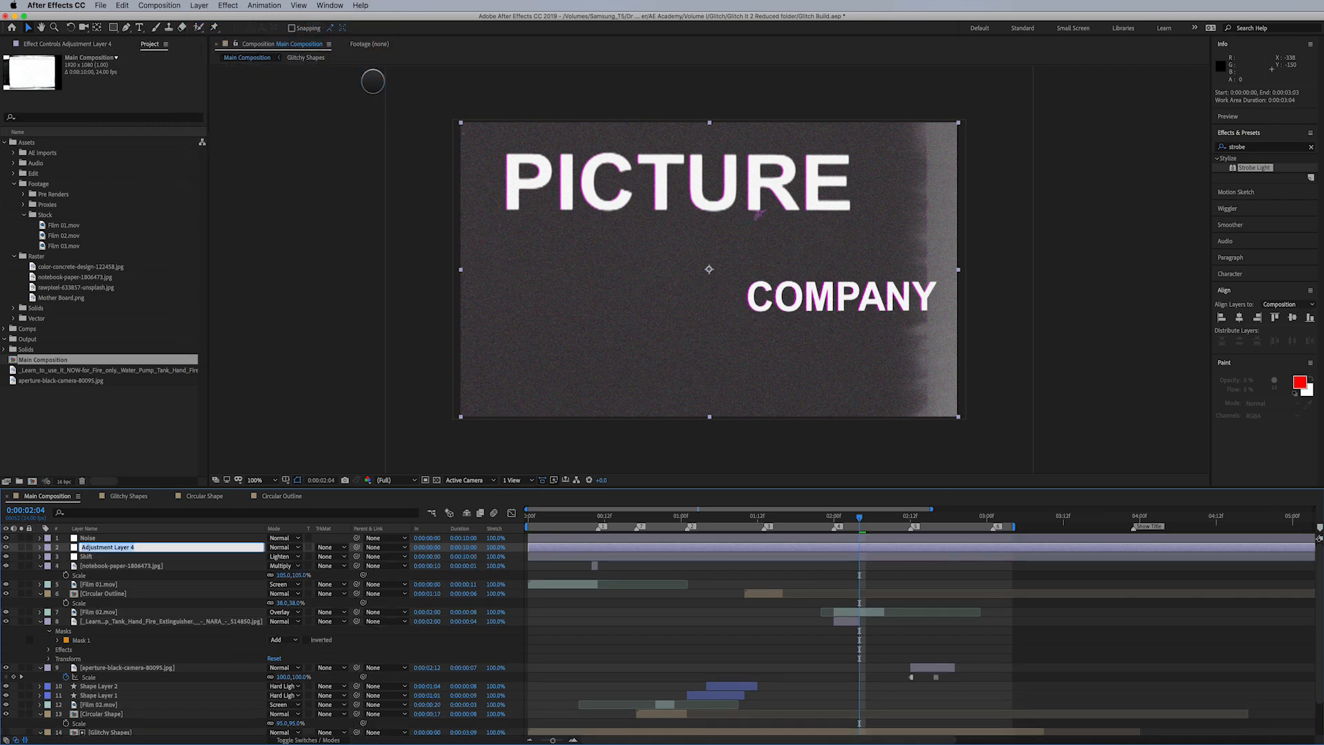
pyautogui.write('Displacement')
pyautogui.press('Return')
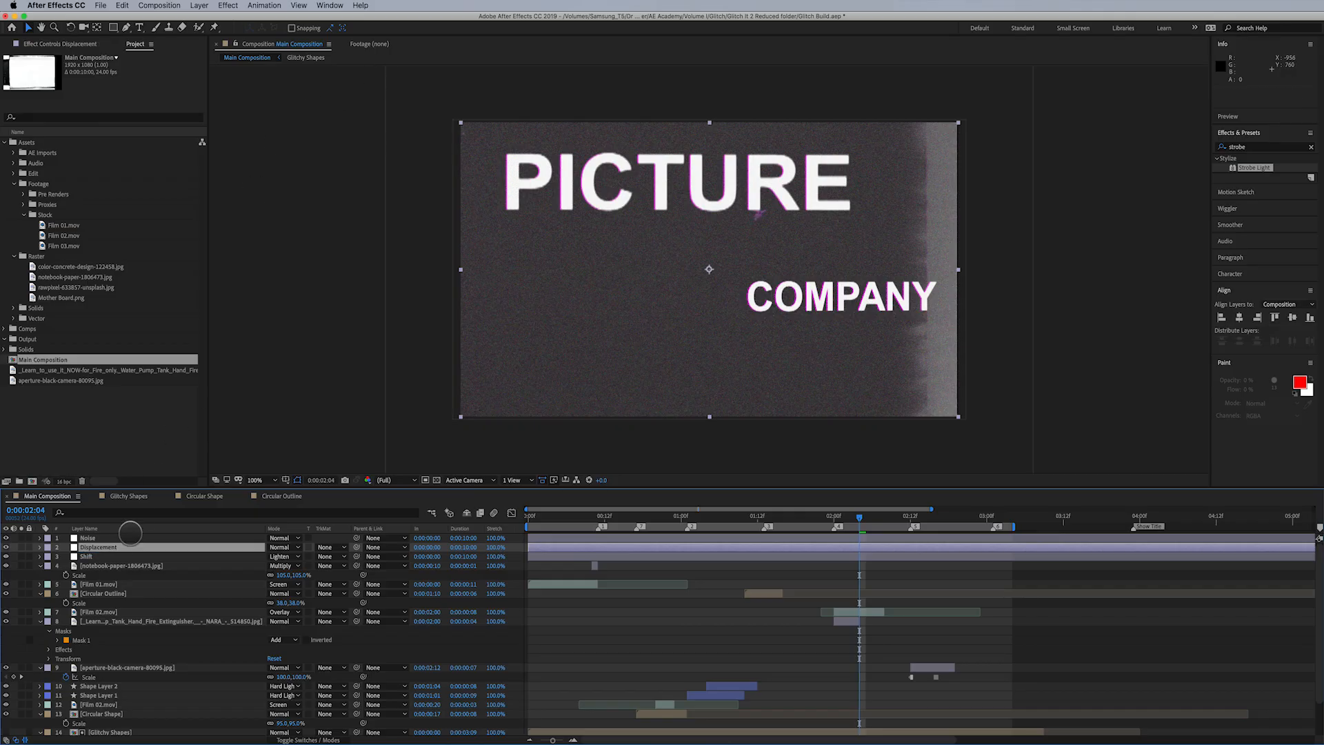
# - Move the Displacement layer directly below the Shift layer and apply the Displacement Map effect to it
pyautogui.moveTo(114, 546); pyautogui.dragTo(121, 556)
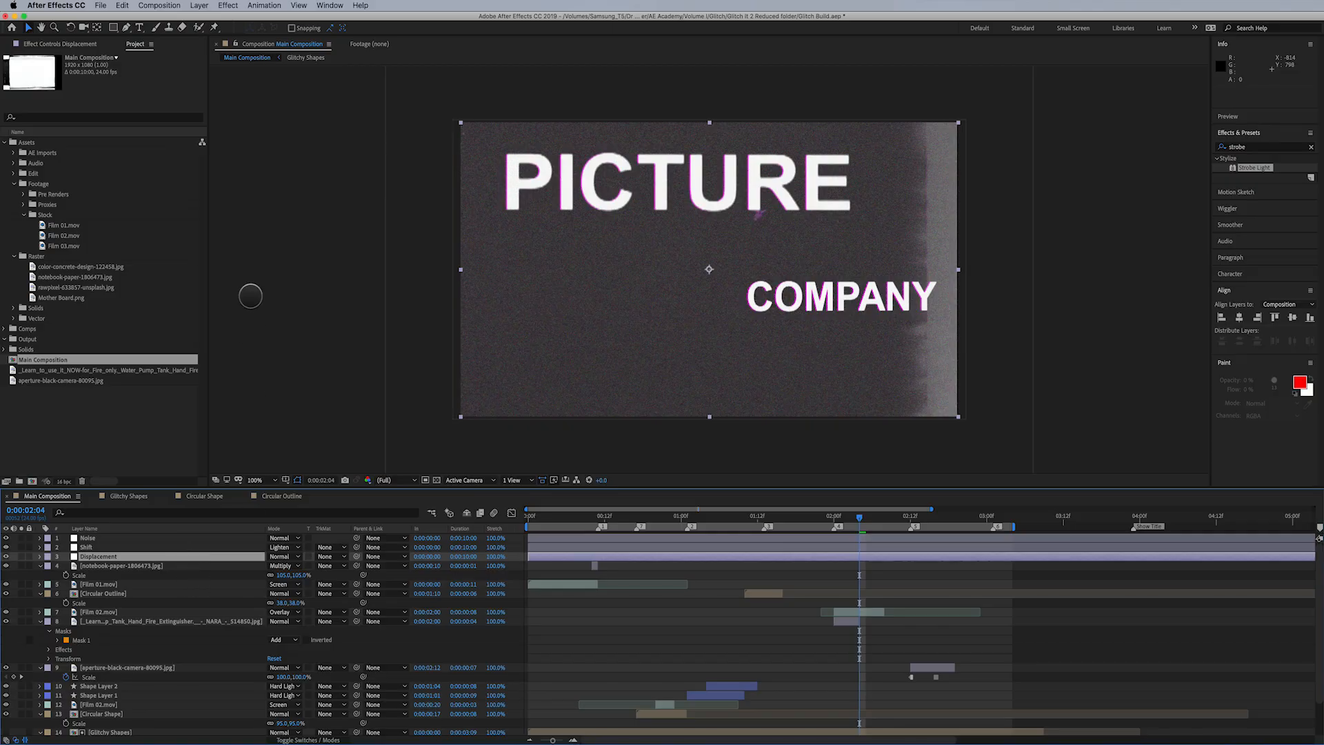
pyautogui.click(228, 6)
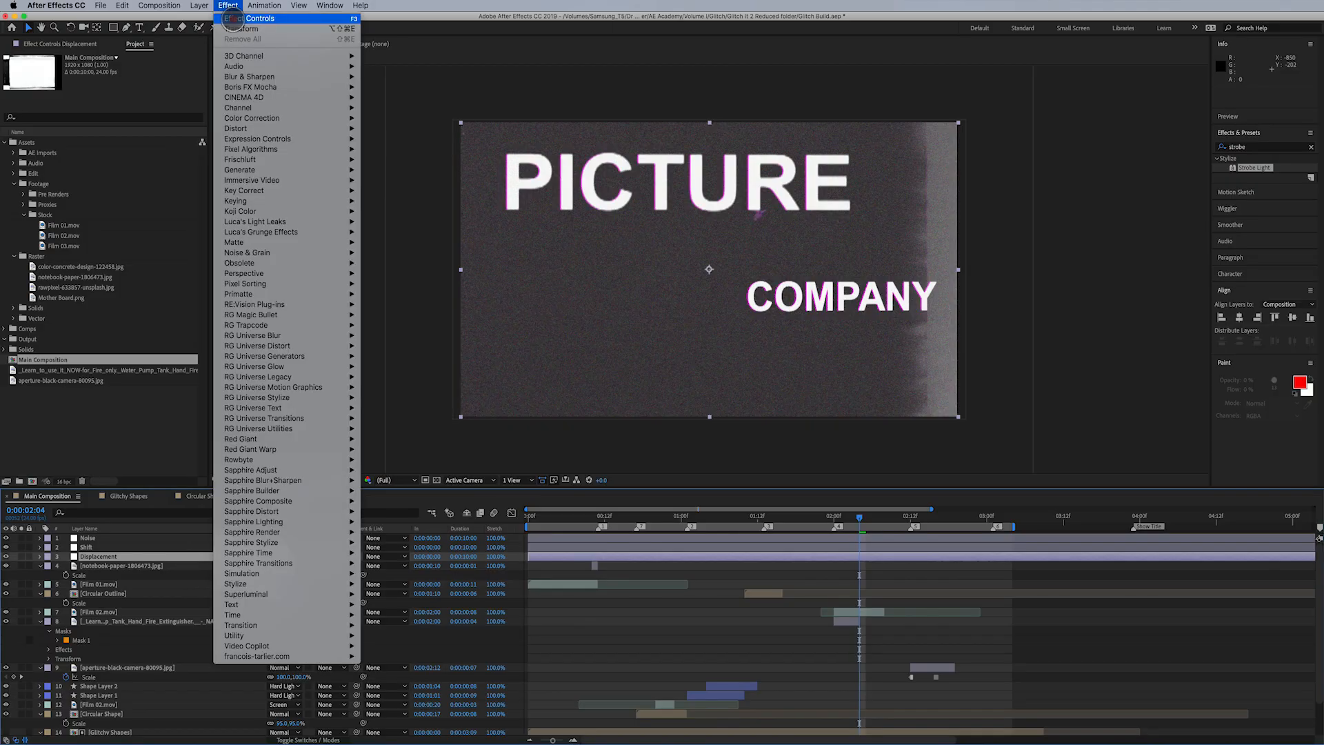
pyautogui.moveTo(255, 128)
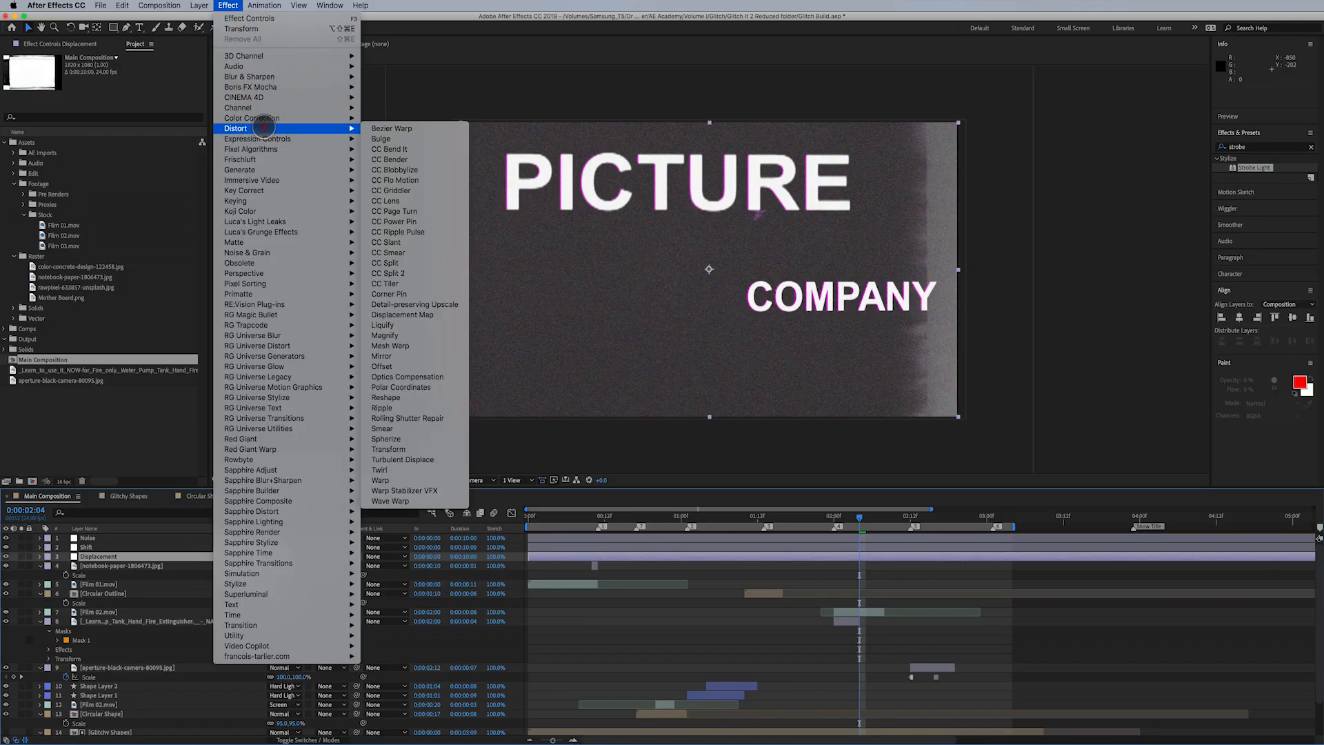
pyautogui.click(437, 315)
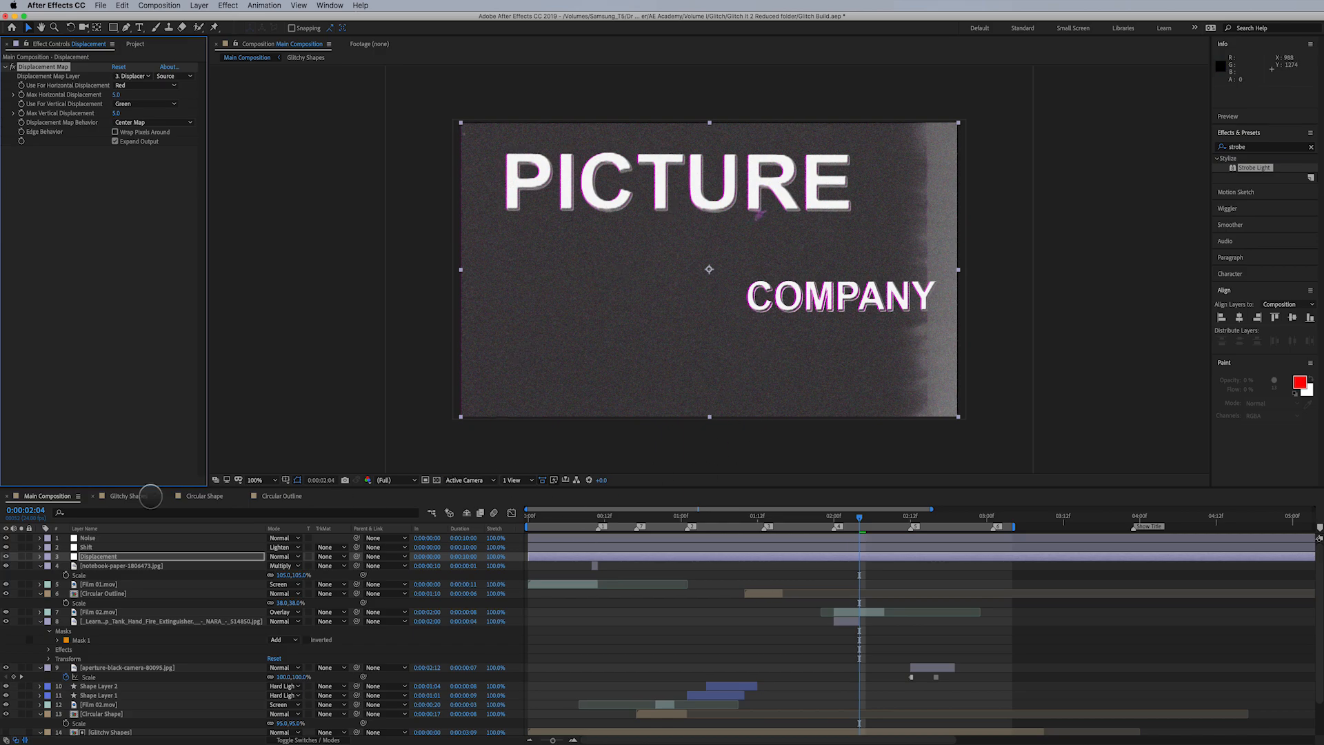
# - Place the Displacement Maps.mov footage beneath all layers of Main Composition, then hide and lock that layer
pyautogui.click(136, 44)
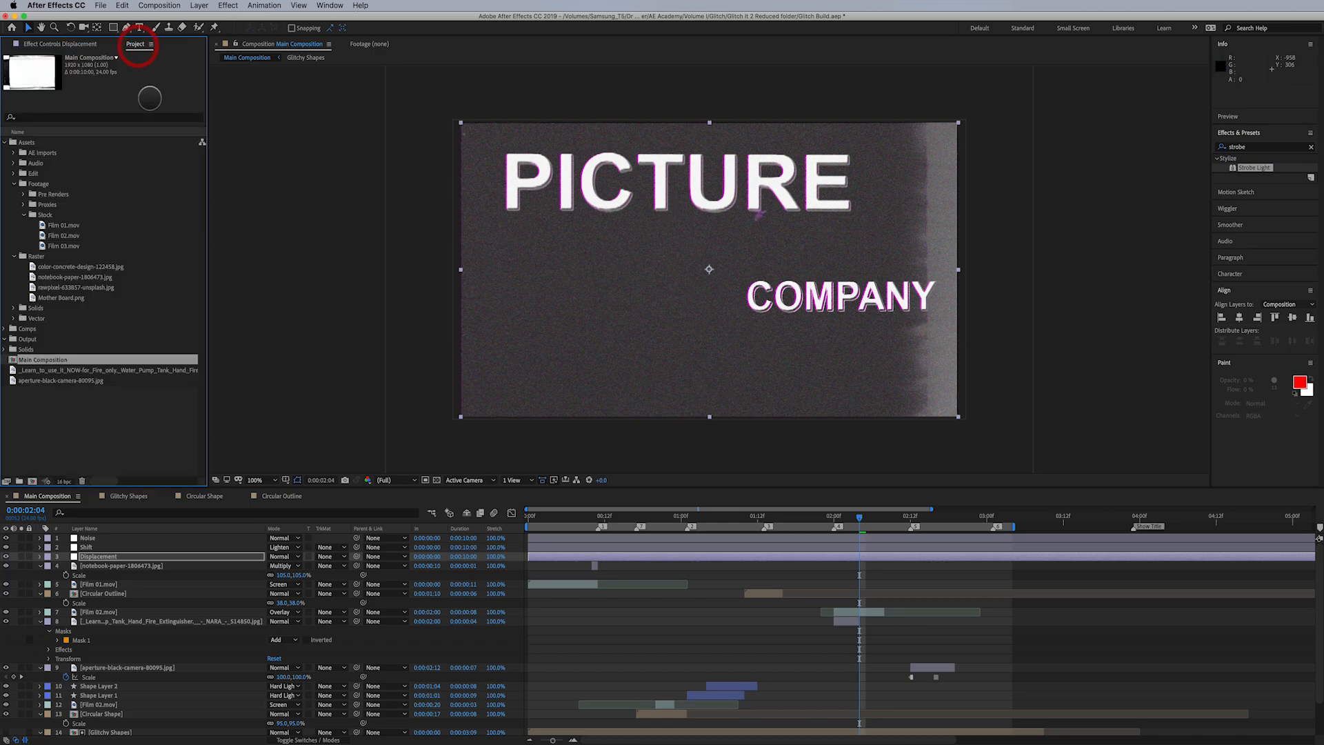
pyautogui.click(88, 439)
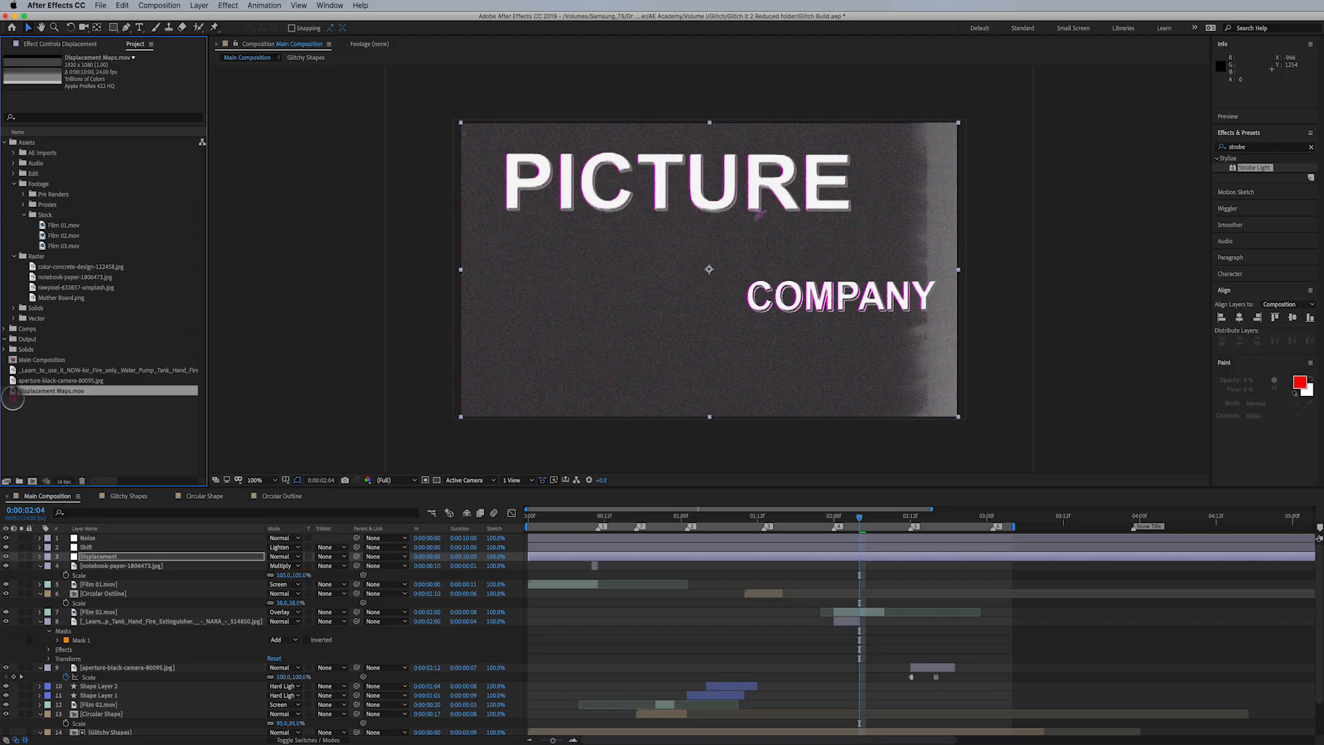
pyautogui.moveTo(12, 399); pyautogui.dragTo(55, 731)
pyautogui.click(7, 730)
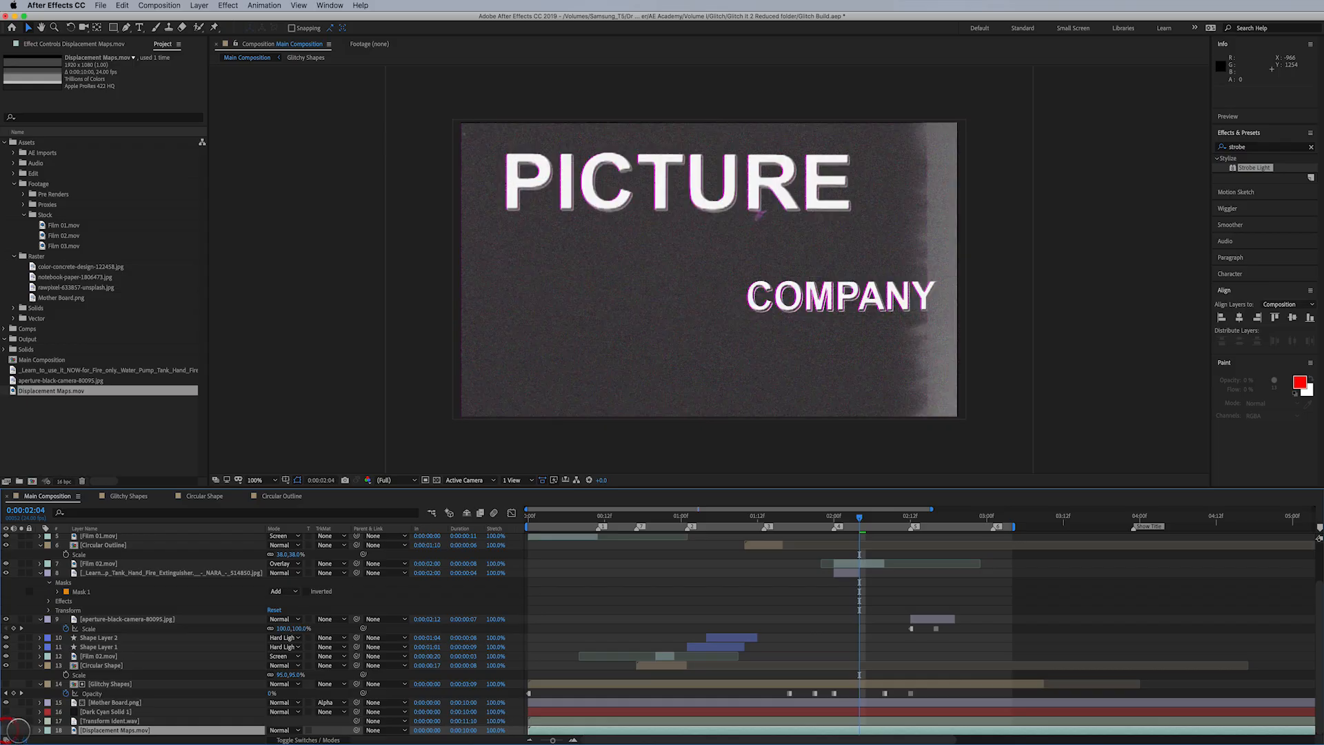
pyautogui.click(29, 729)
# - Open the Displacement Maps.mov source footage and scrub through it to examine its grayscale block and stripe patterns
pyautogui.click(26, 391)
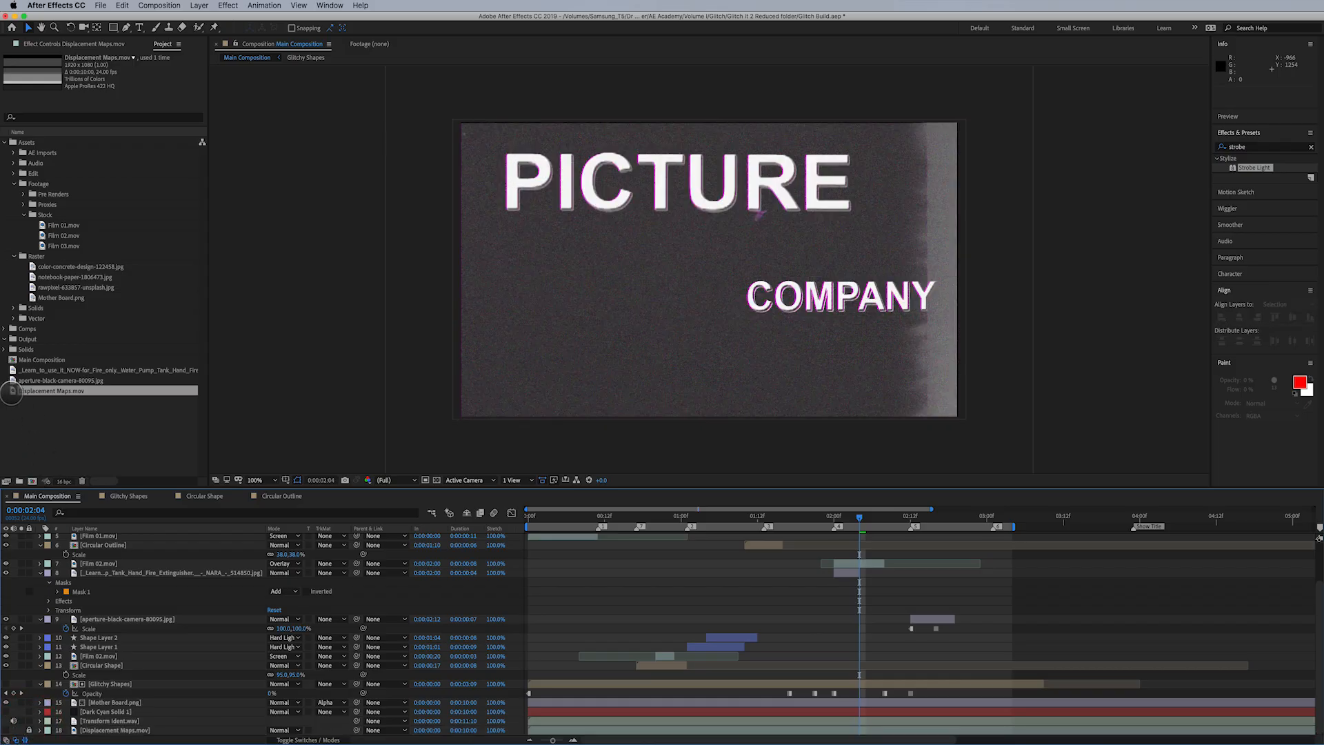
pyautogui.doubleClick(14, 391)
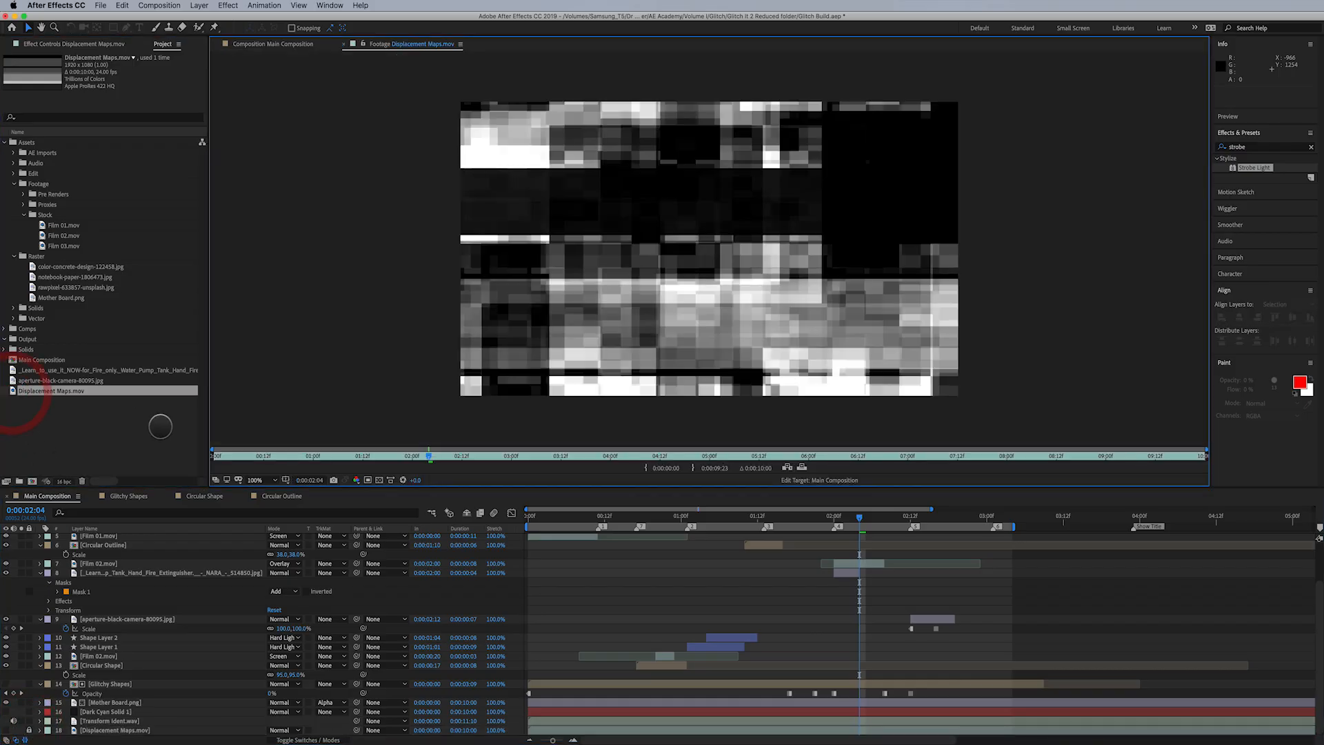
pyautogui.click(219, 453)
pyautogui.moveTo(219, 453); pyautogui.dragTo(1048, 464)
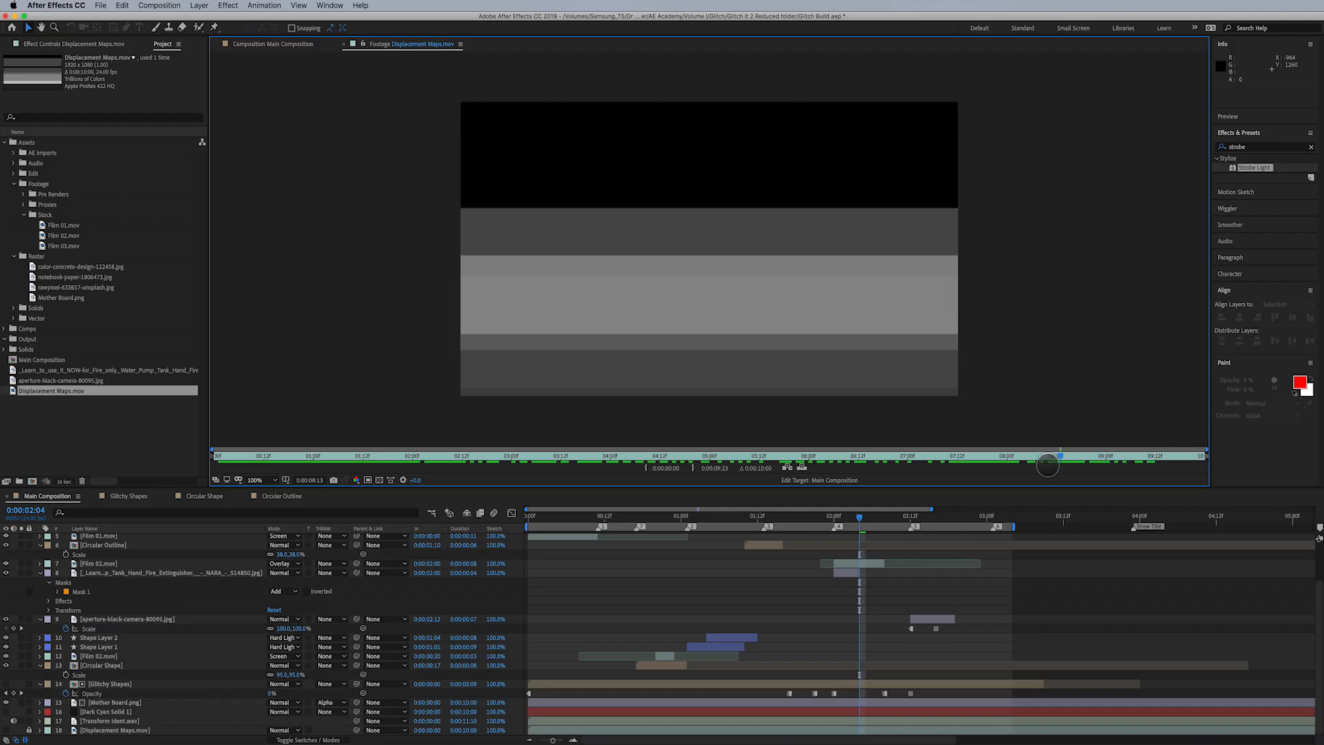
pyautogui.moveTo(944, 466); pyautogui.dragTo(428, 469)
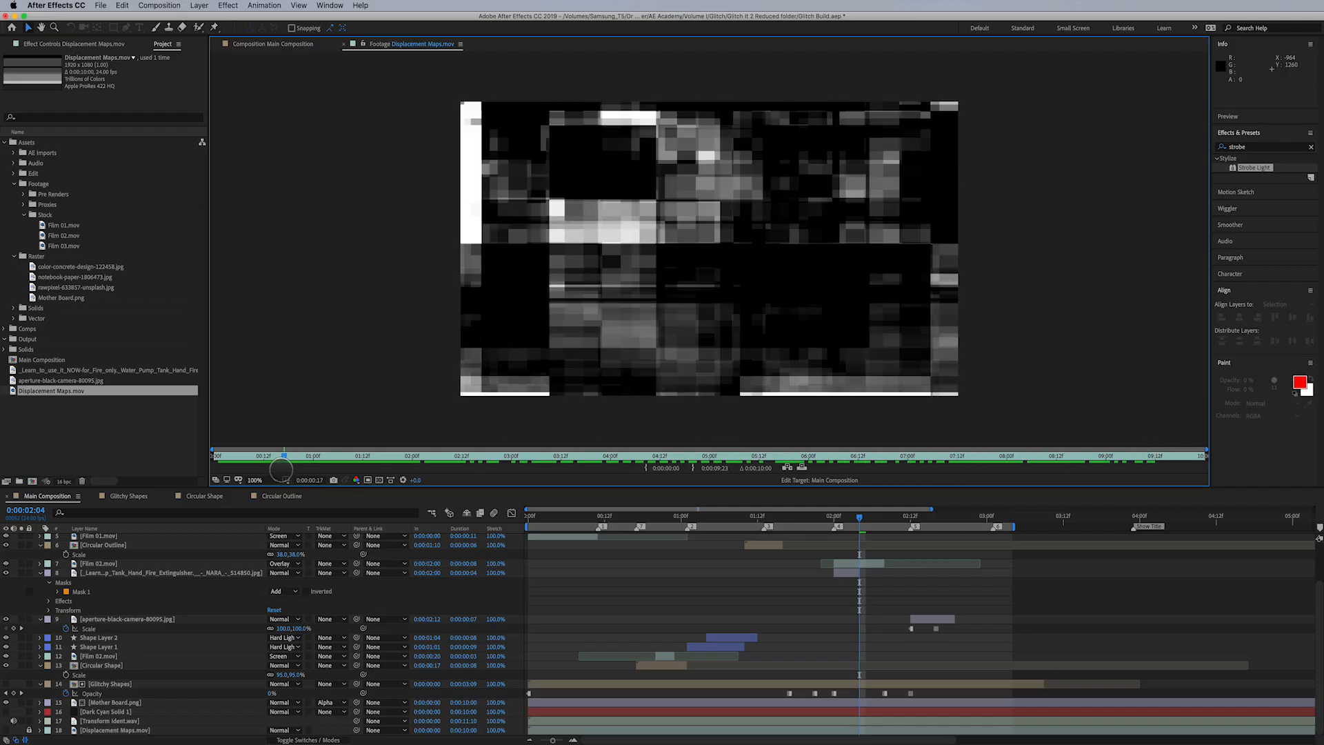
pyautogui.moveTo(281, 469); pyautogui.dragTo(282, 470)
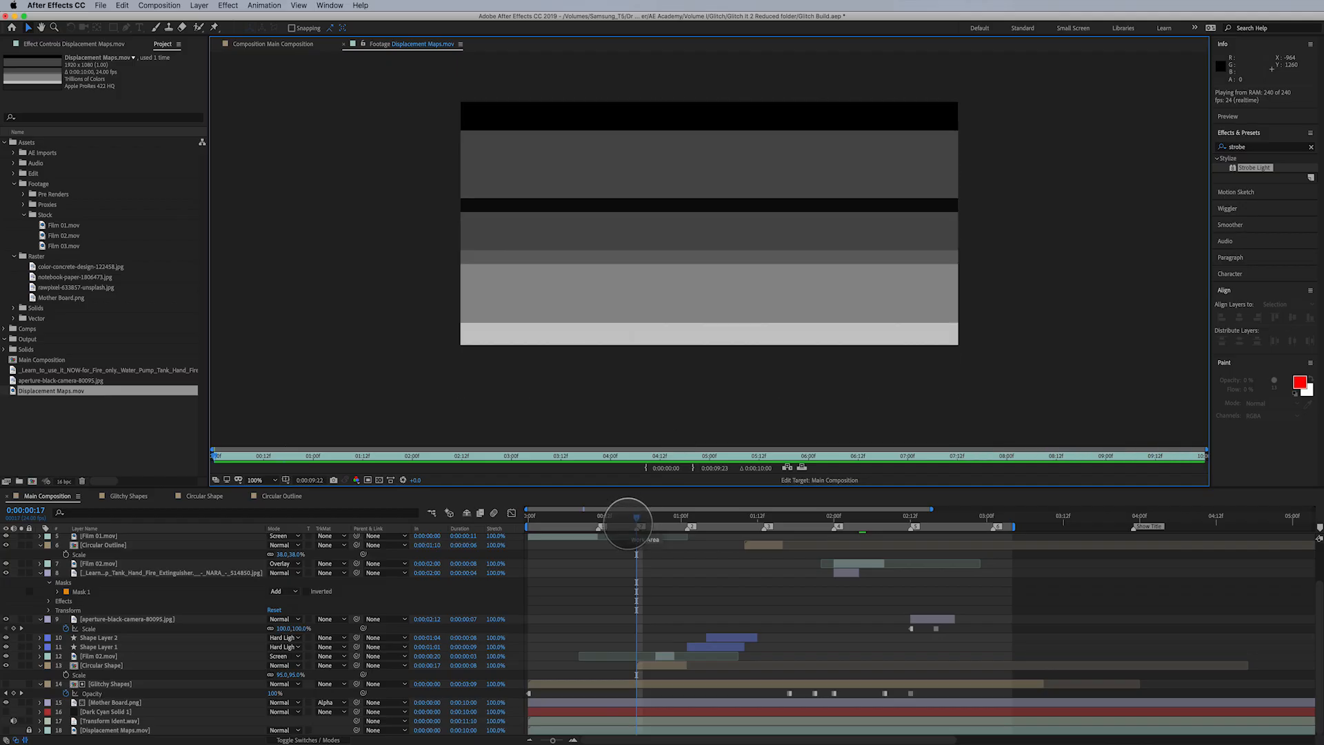
# - In the Displacement layer's effect, use Displacement Maps.mov as the map layer, with Max Horizontal Displacement 238 and Max Vertical Displacement 160
pyautogui.moveTo(633, 517); pyautogui.dragTo(613, 516)
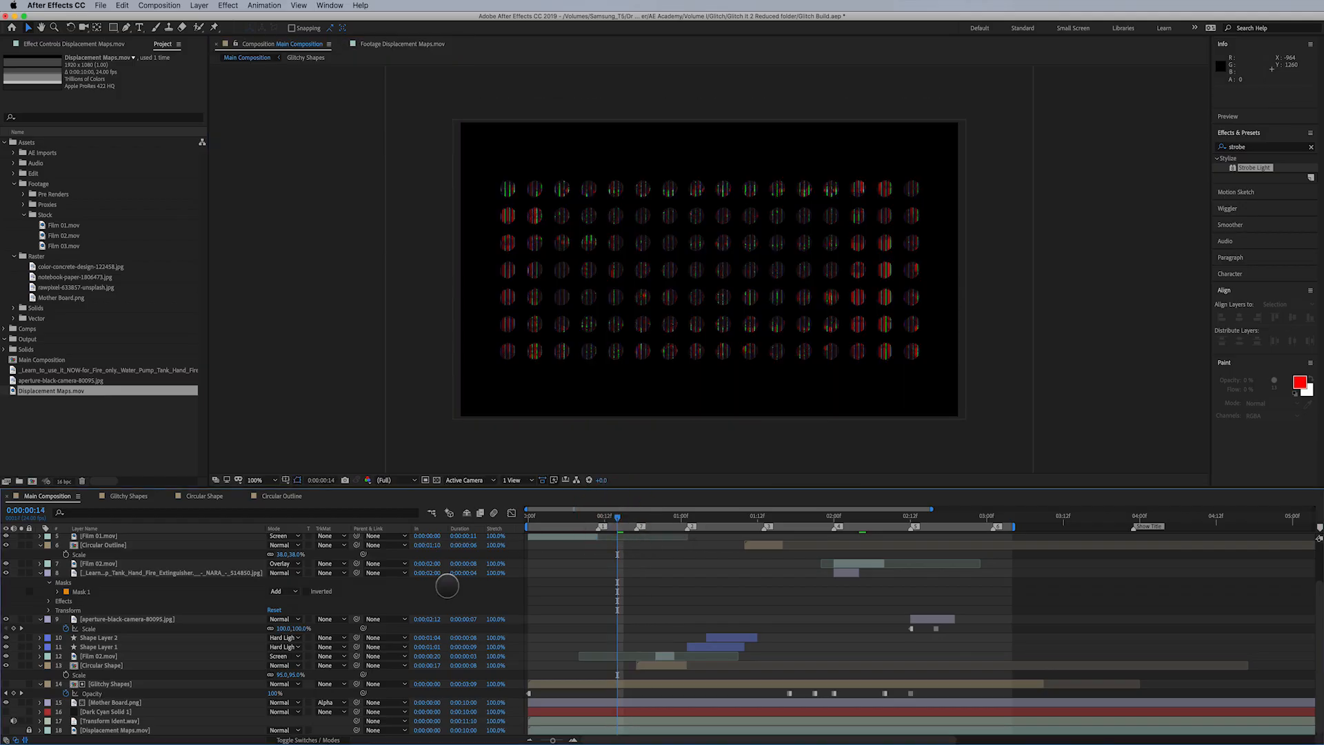
pyautogui.click(90, 729)
pyautogui.scroll(3, 99, 556)
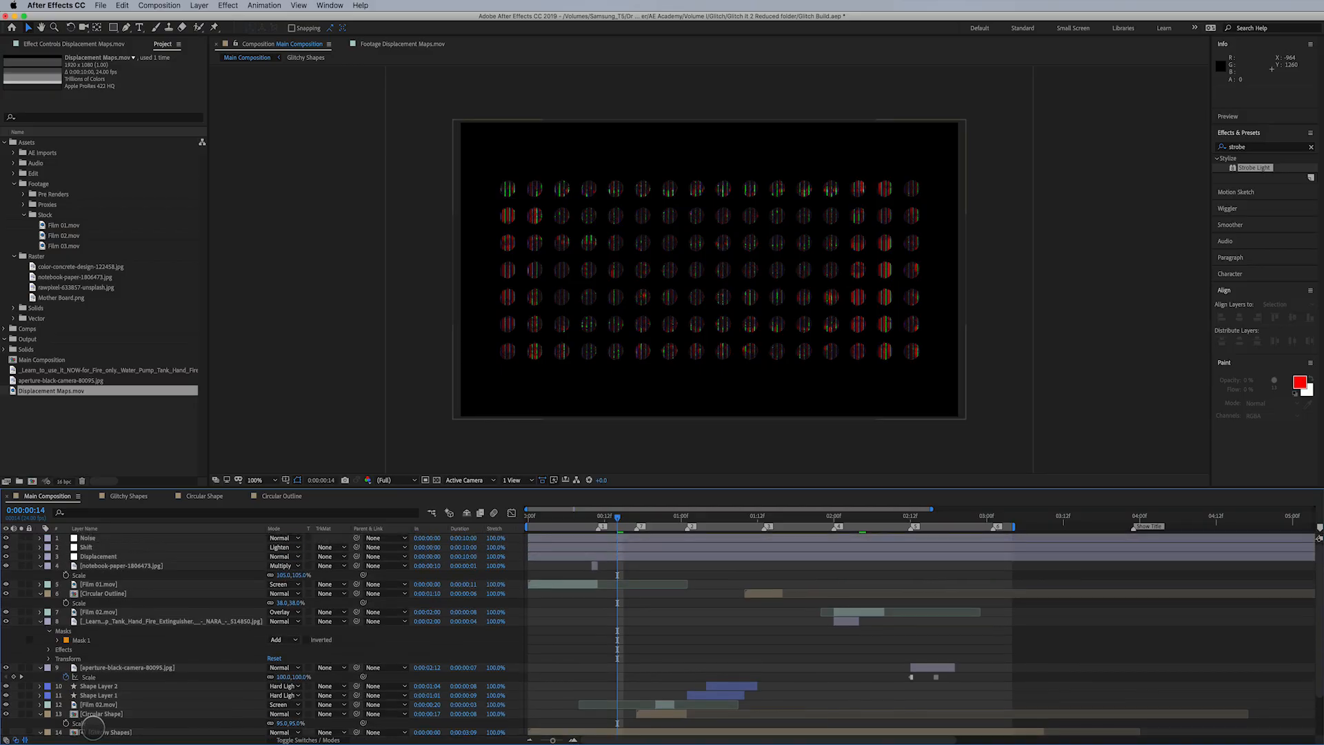
pyautogui.click(99, 556)
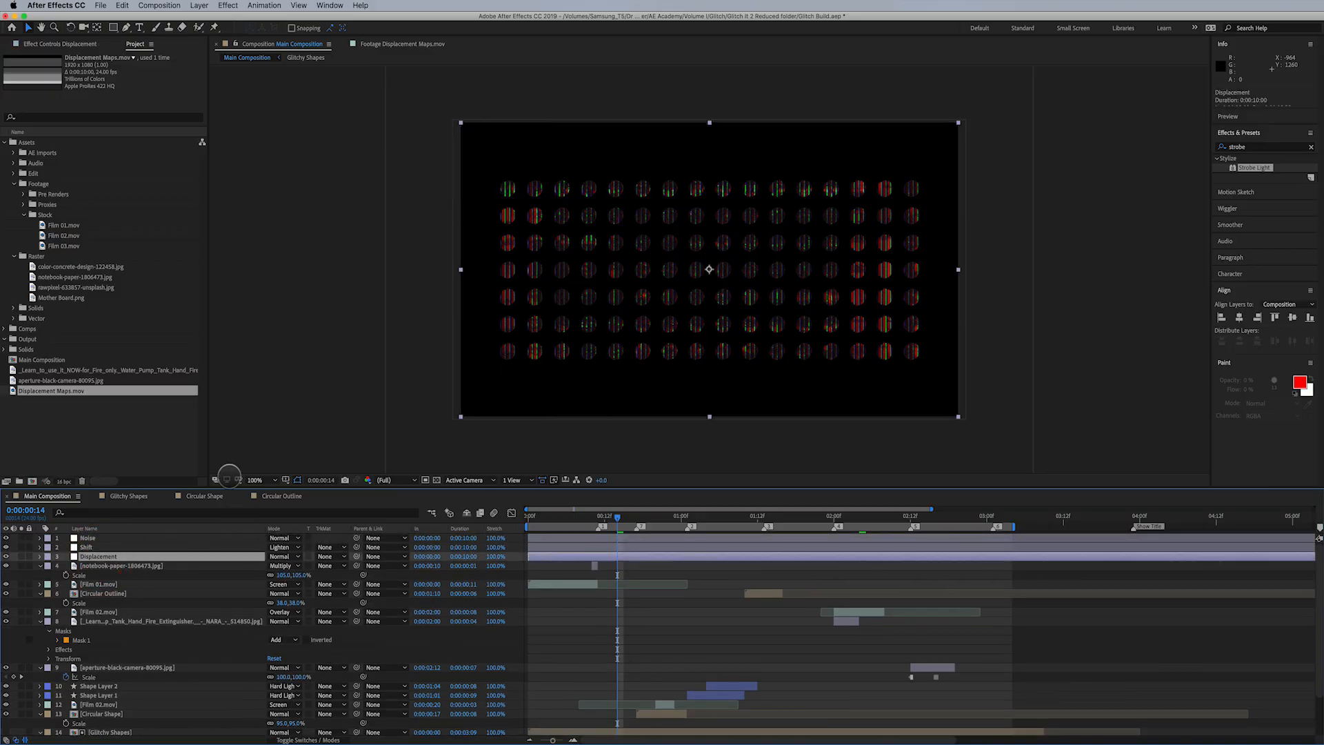
pyautogui.click(66, 43)
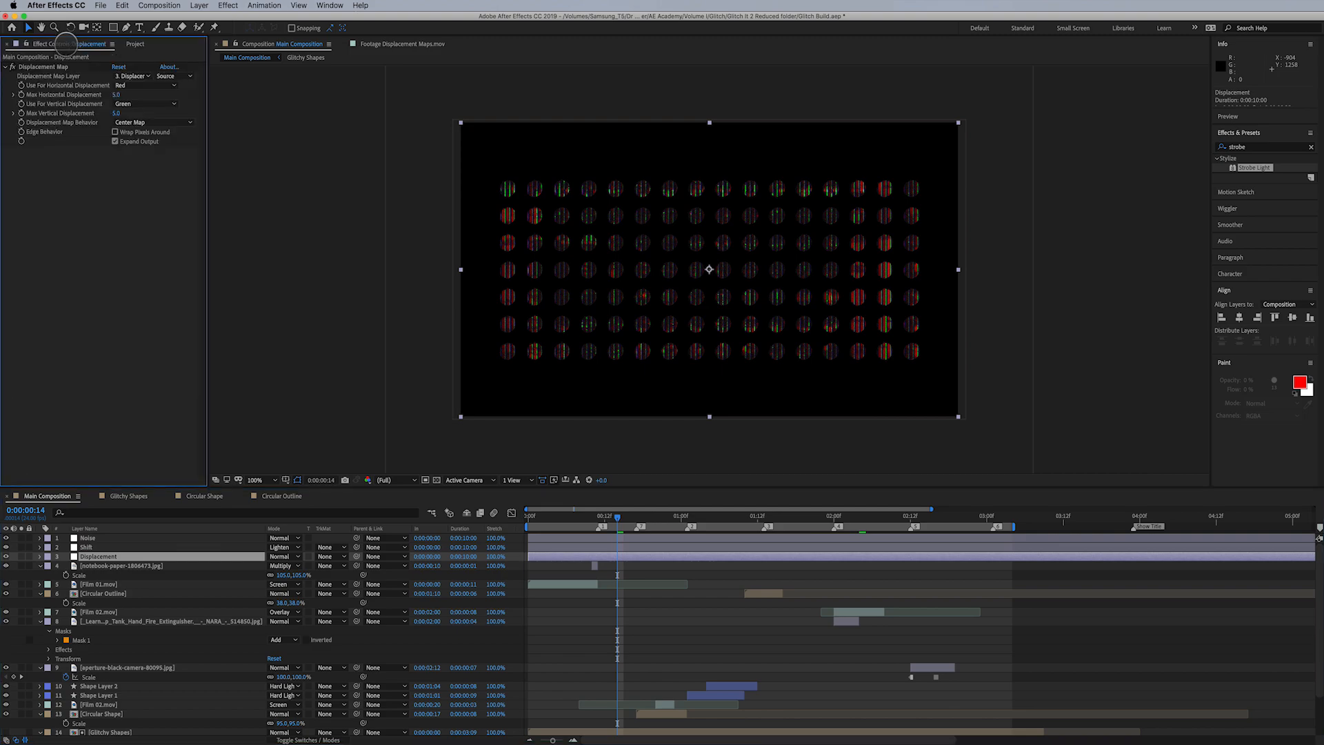
pyautogui.click(131, 76)
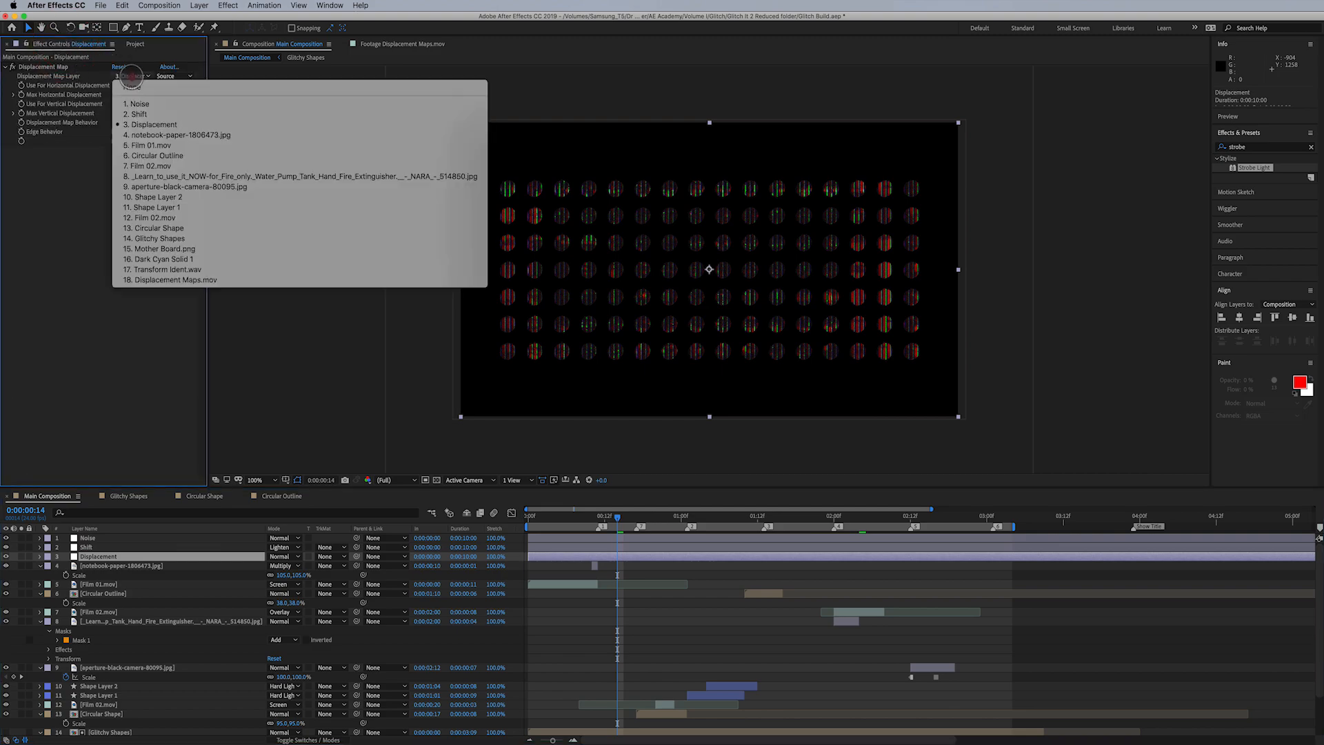
pyautogui.click(191, 279)
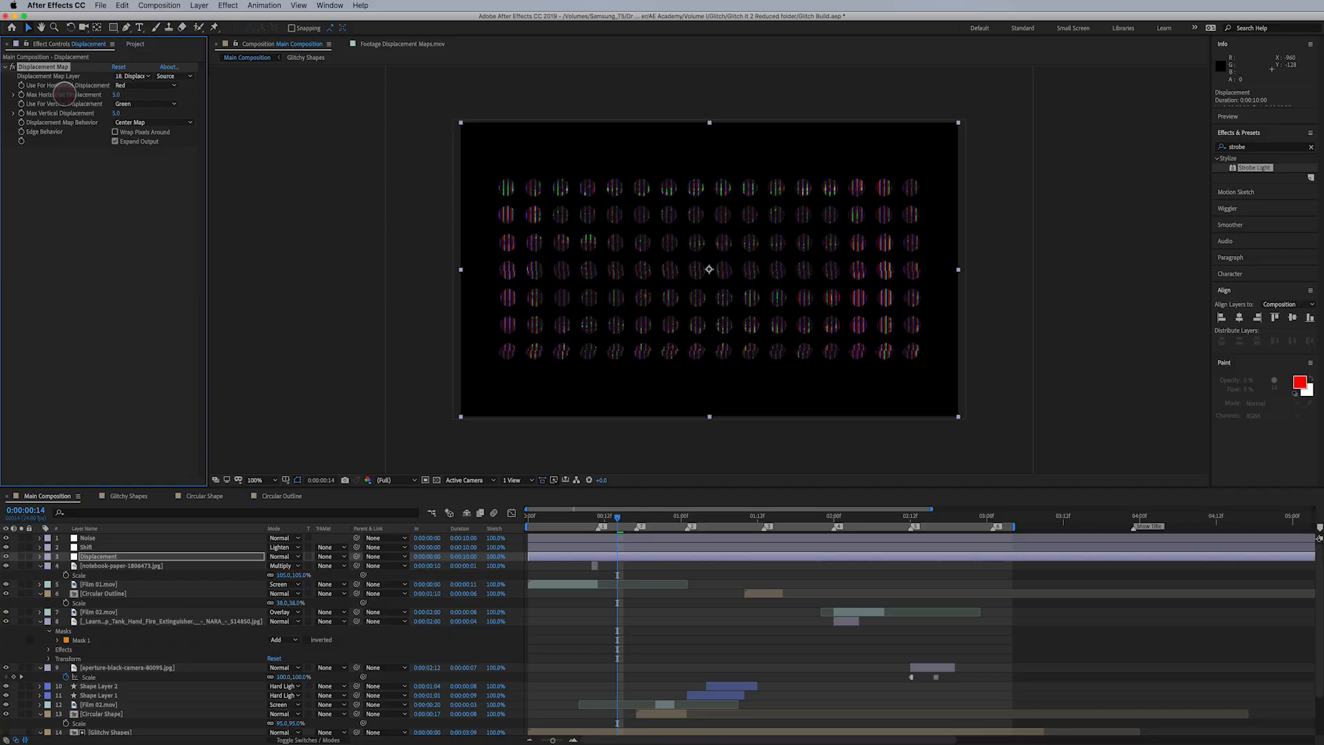
pyautogui.moveTo(116, 95); pyautogui.dragTo(239, 100)
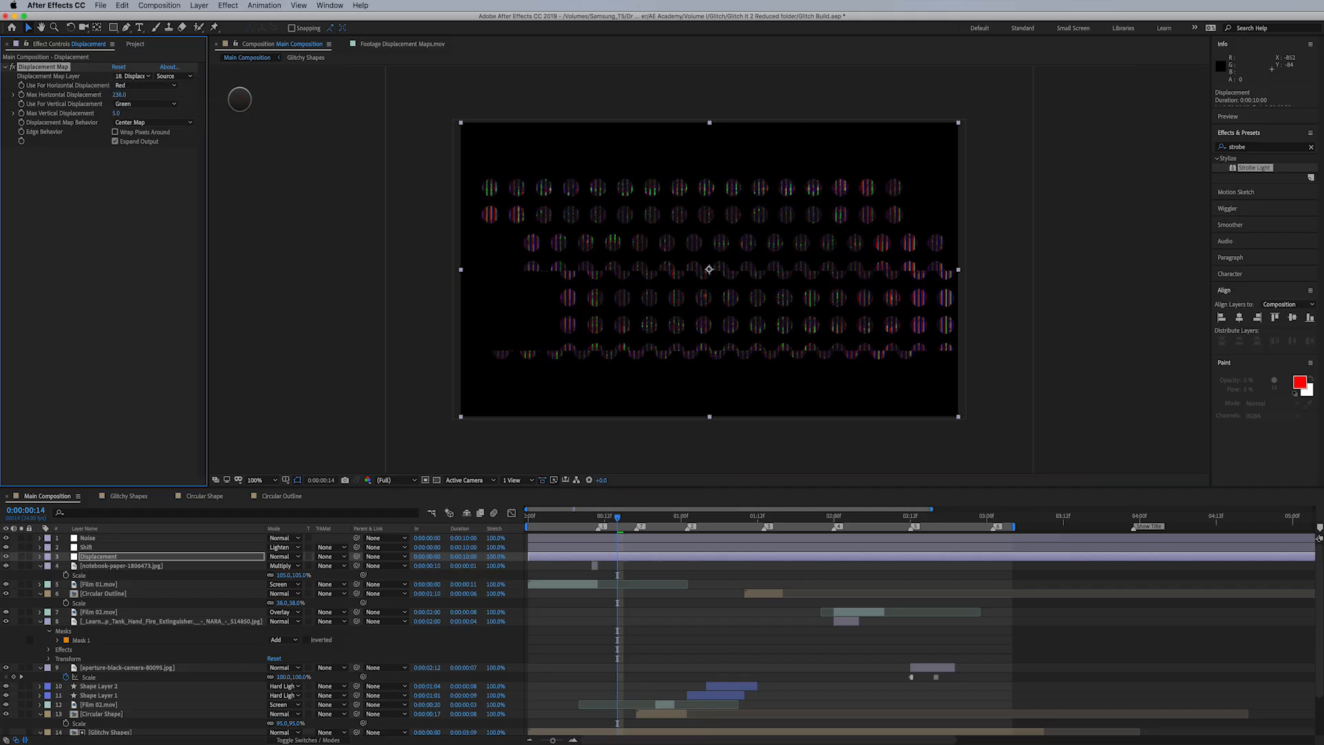
pyautogui.moveTo(117, 113); pyautogui.dragTo(196, 113)
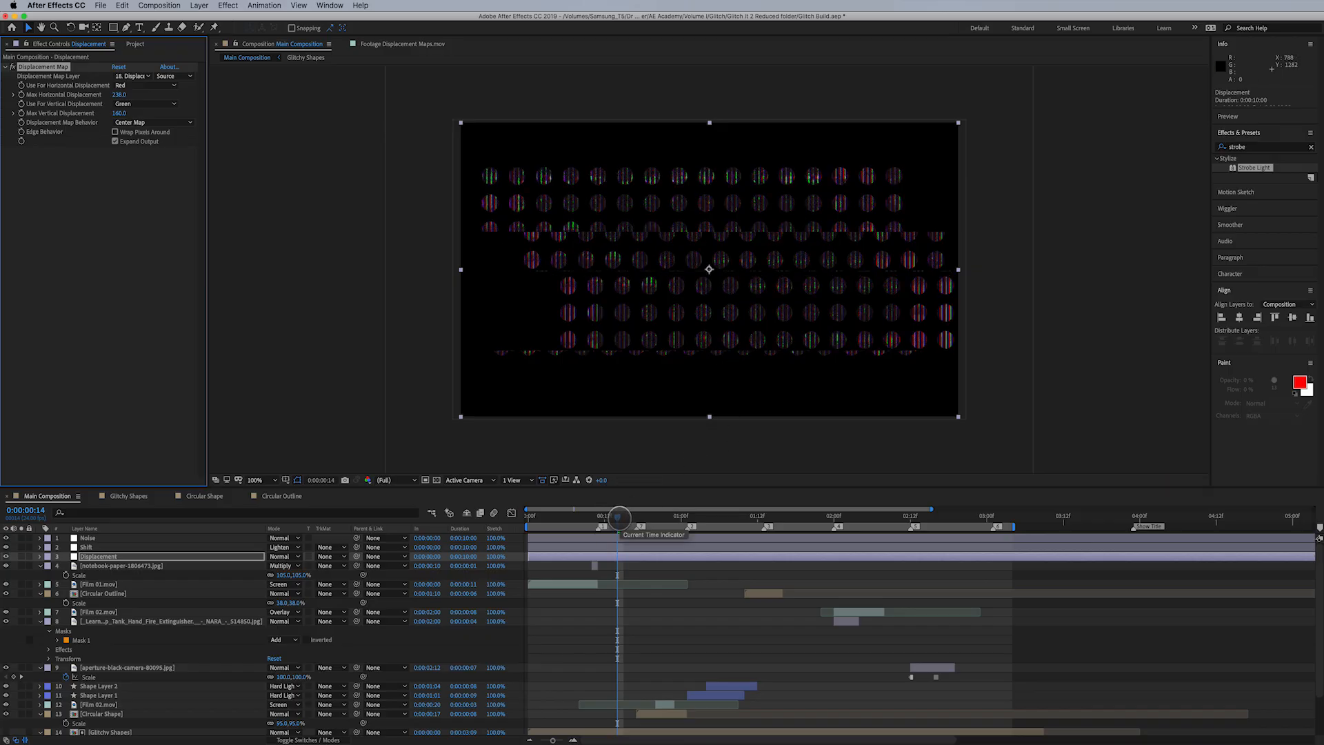
# - At frame 0:00:00:11, add keyframes for Max Horizontal and Max Vertical Displacement and reveal them on the Displacement layer
pyautogui.moveTo(619, 517)
pyautogui.mouseDown()
pyautogui.moveTo(548, 519)
pyautogui.moveTo(735, 510)
pyautogui.moveTo(560, 534)
pyautogui.moveTo(599, 525)
pyautogui.mouseUp()
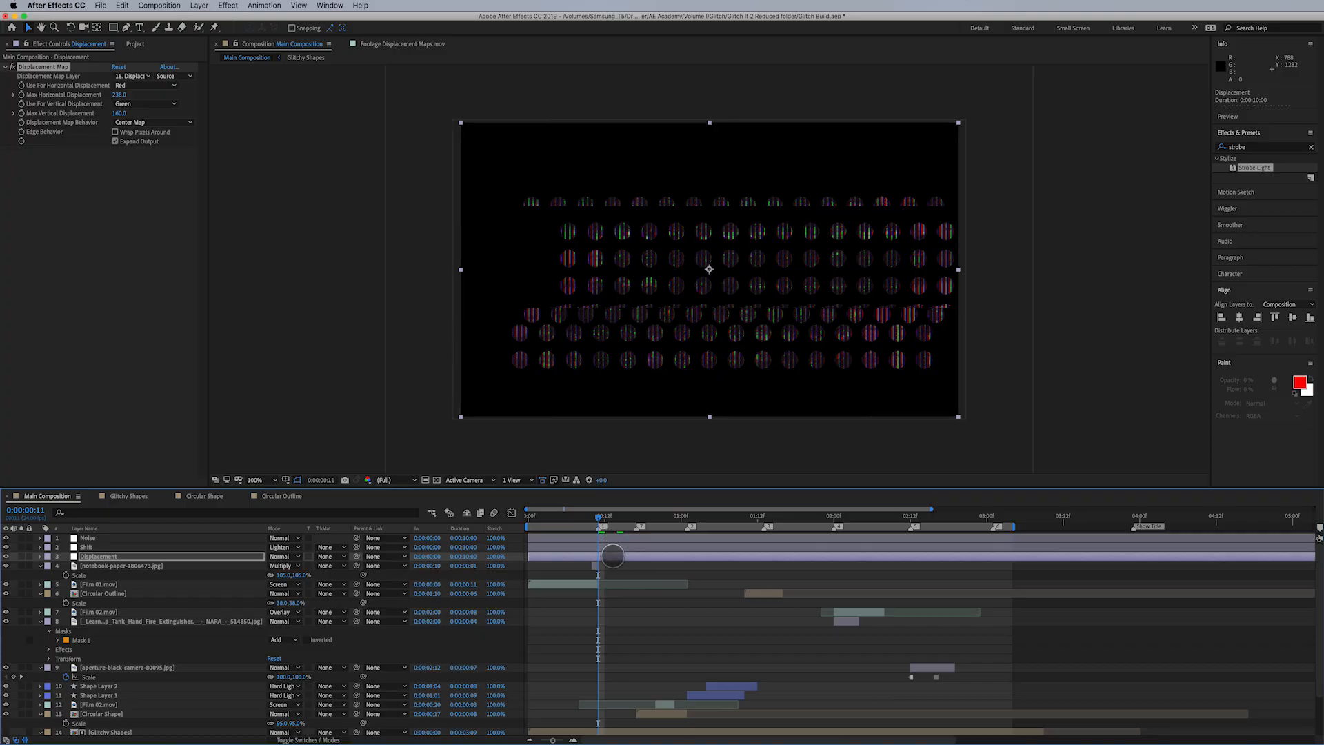
pyautogui.click(612, 556)
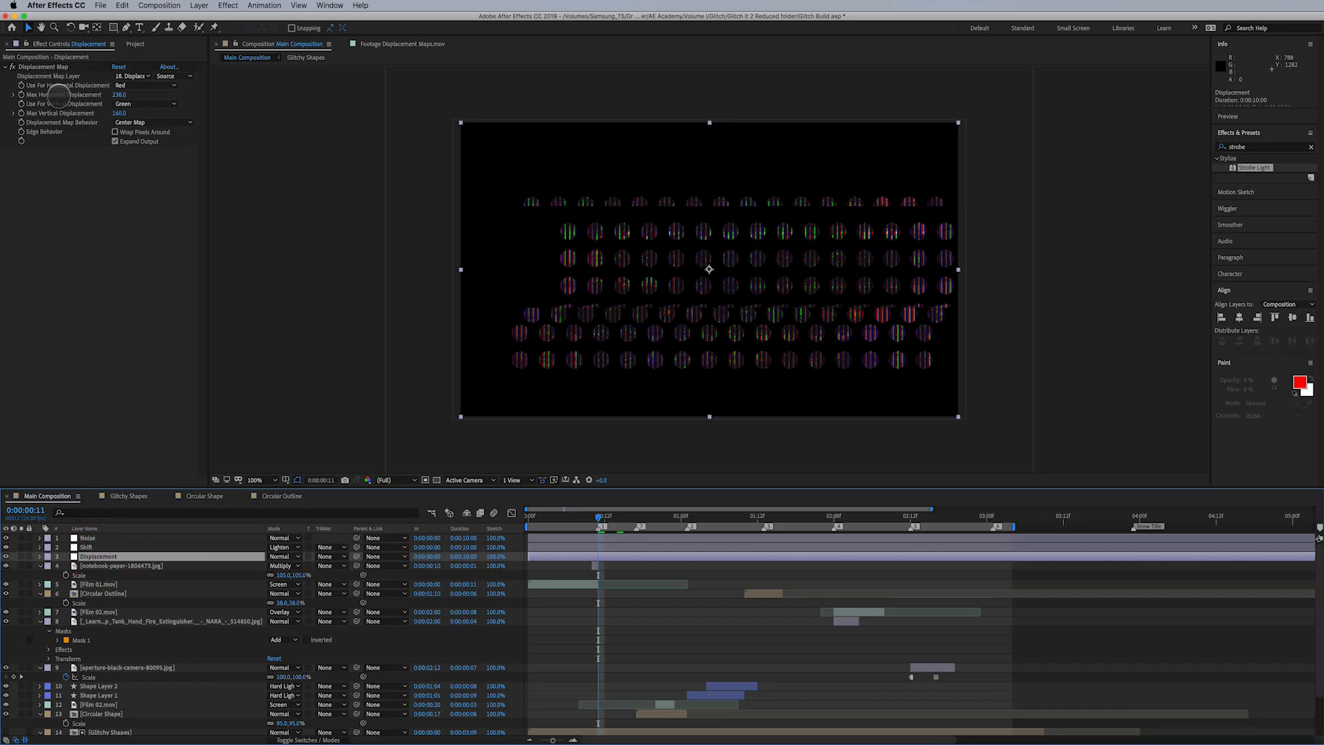
pyautogui.click(23, 109)
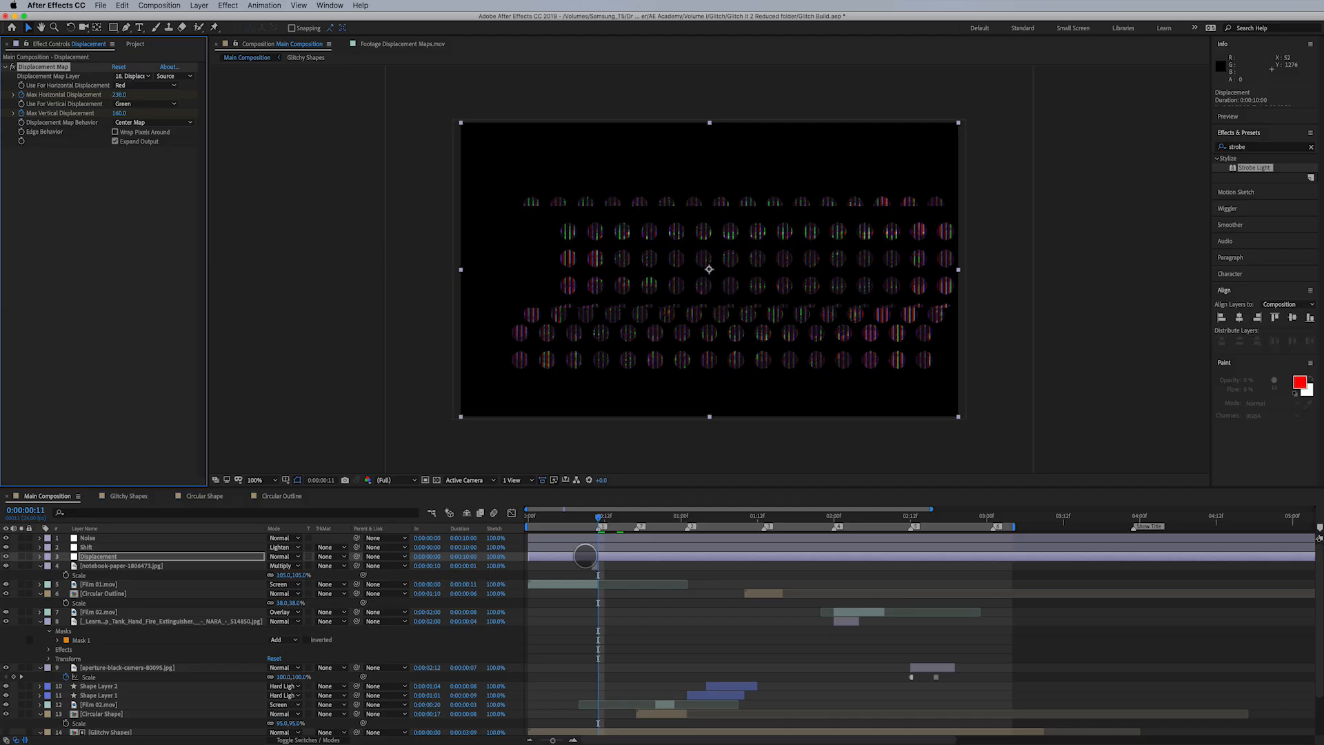
pyautogui.press('u')
# - Convert the Displacement layer's Max Horizontal and Max Vertical Displacement keyframes at 0:00:00:11 to hold keyframes
pyautogui.click(596, 587)
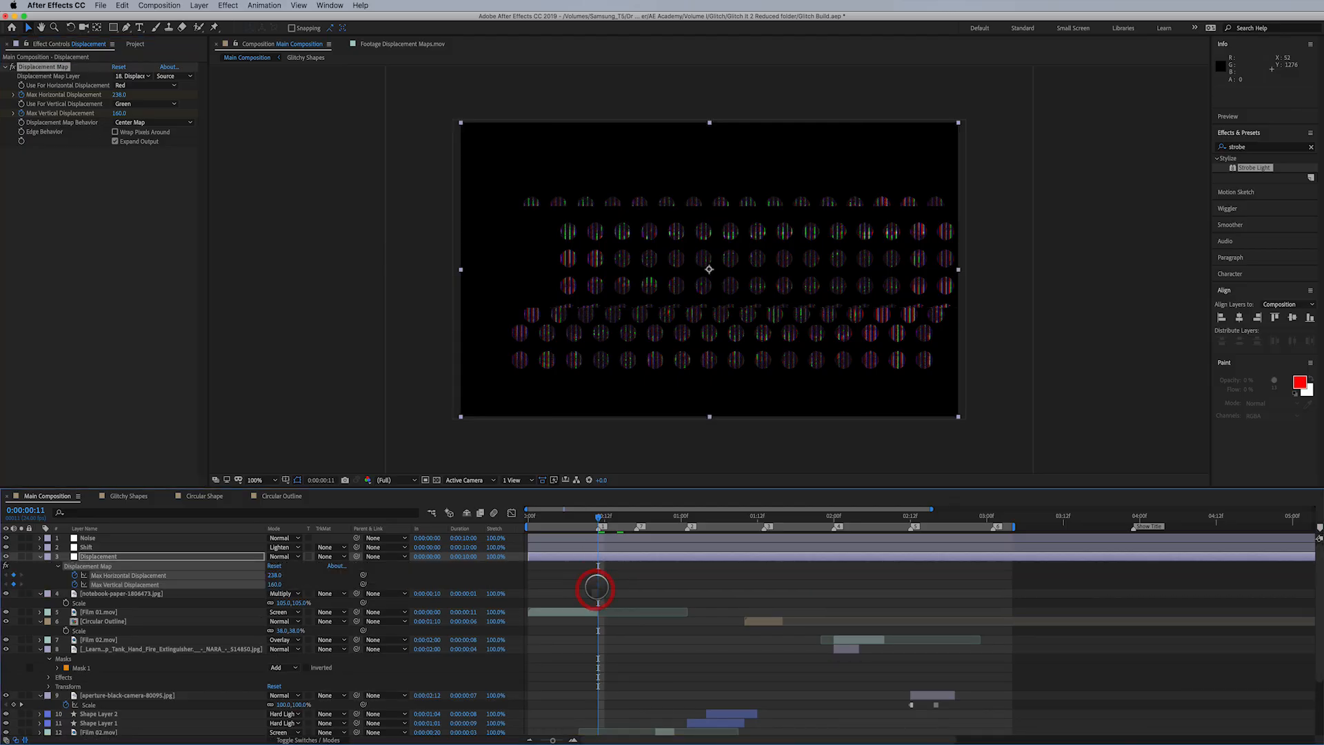
pyautogui.rightClick(597, 584)
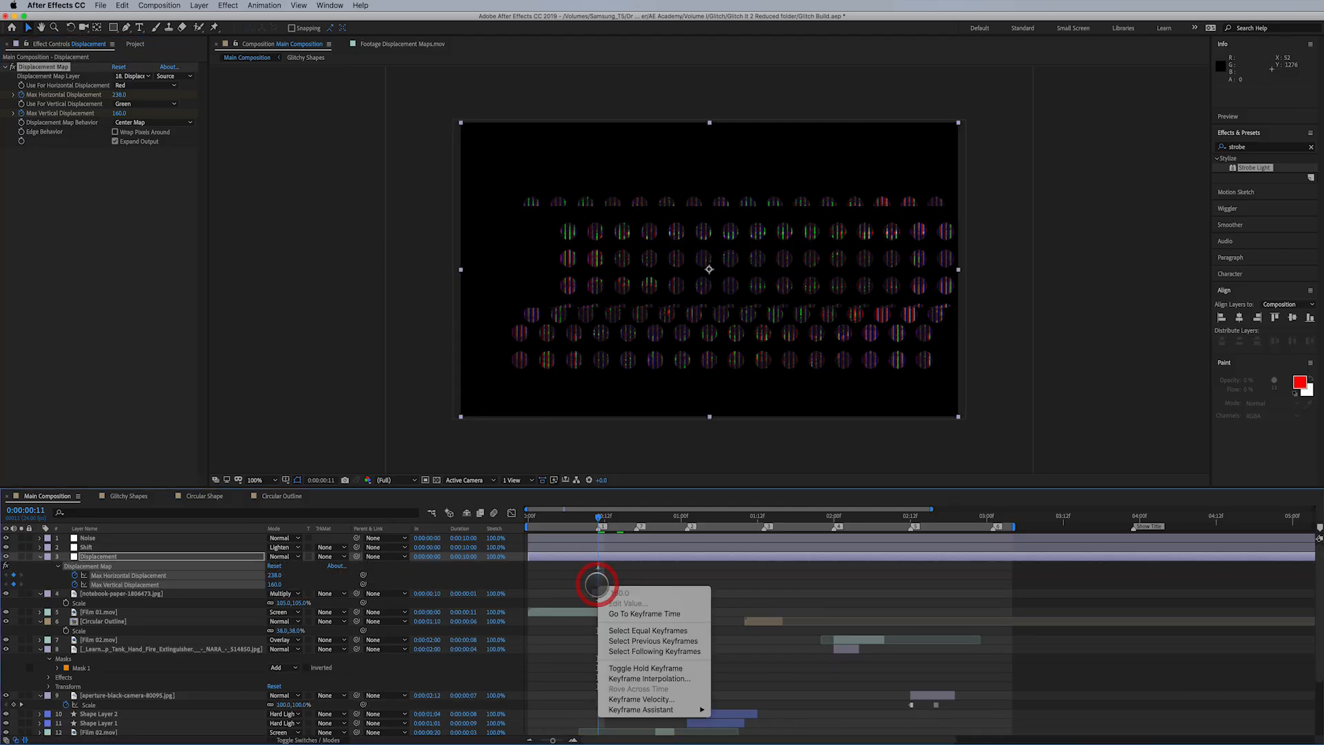
pyautogui.click(671, 666)
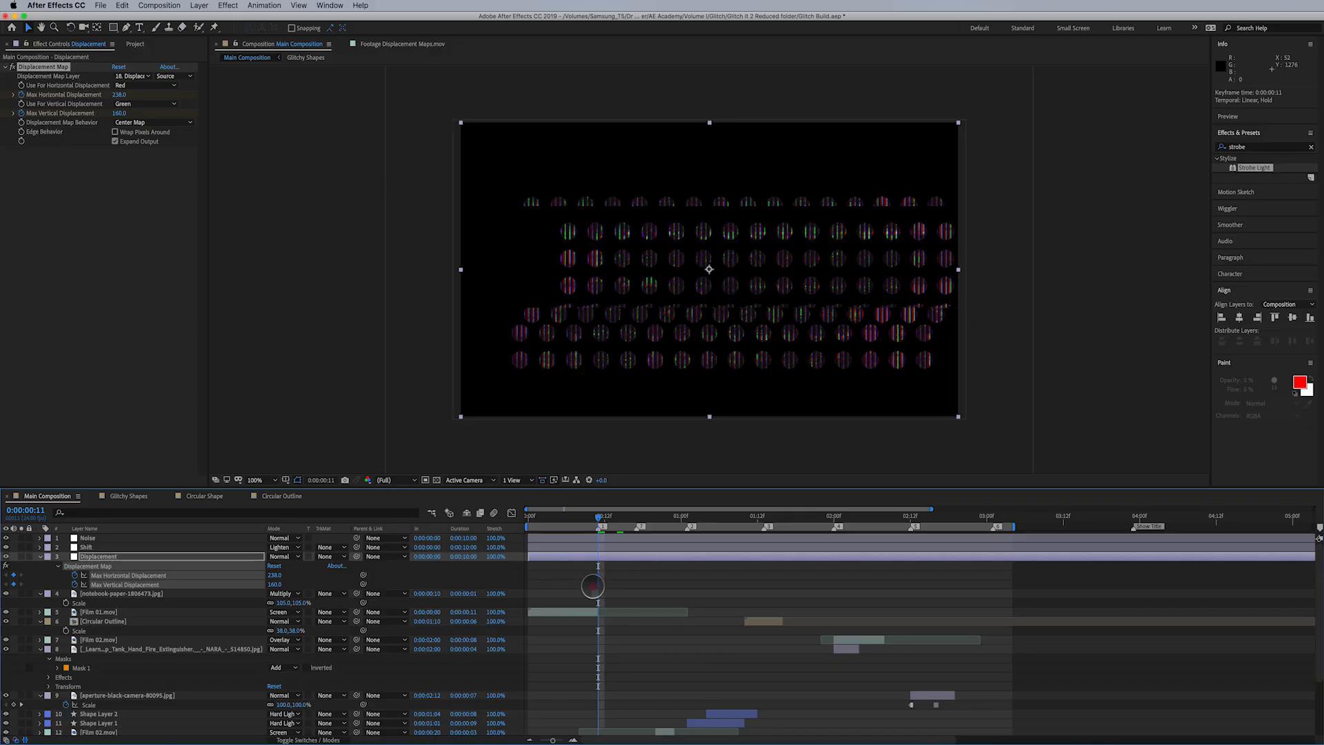
# - Add hold keyframes at 0:00:00:00 setting Max Horizontal and Max Vertical Displacement to 0
pyautogui.moveTo(593, 586); pyautogui.dragTo(529, 587)
pyautogui.press('Home')
pyautogui.click(502, 532)
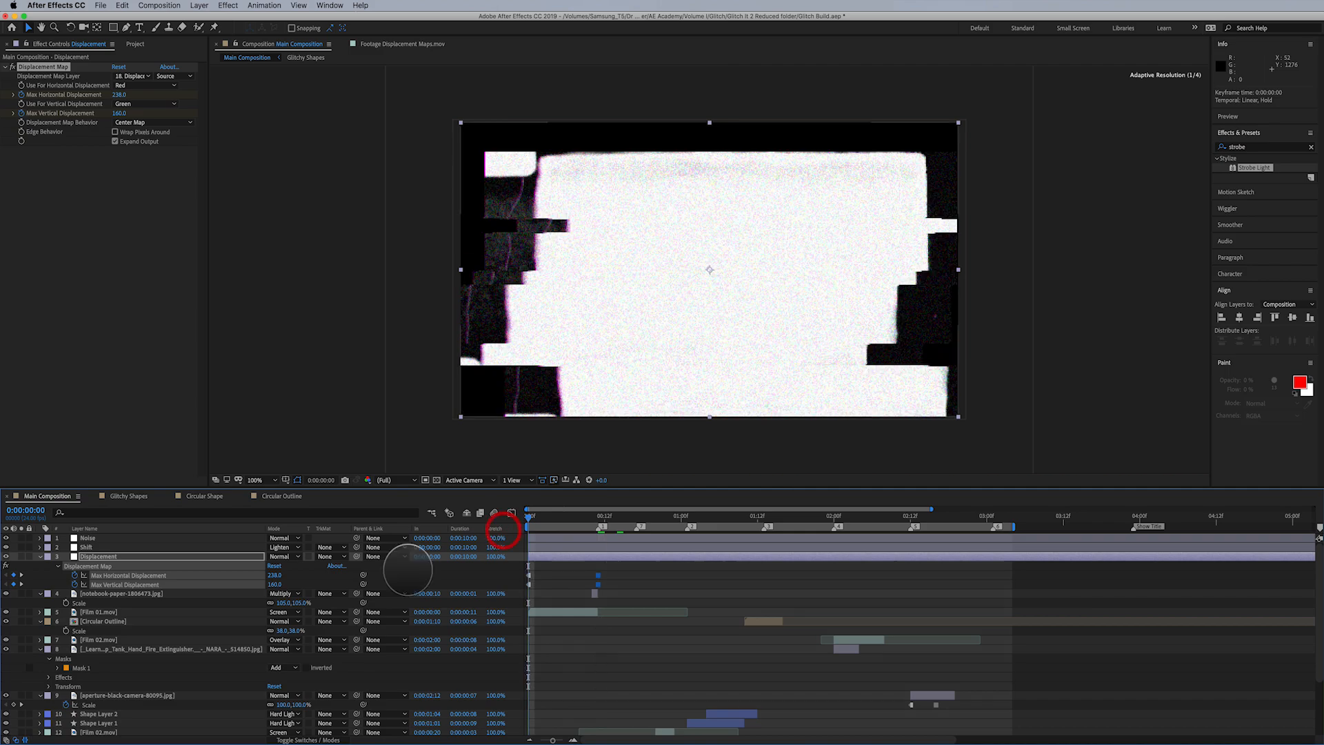
pyautogui.moveTo(274, 575); pyautogui.dragTo(122, 593)
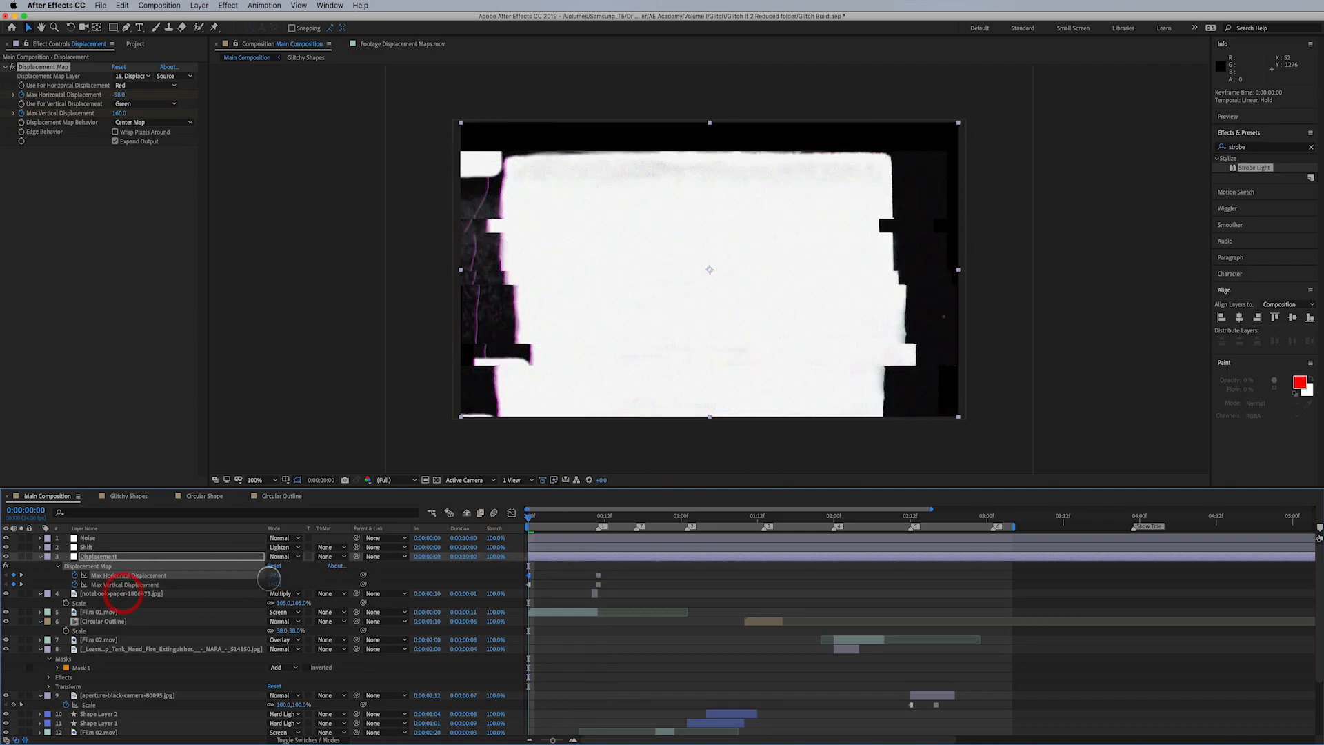
pyautogui.click(276, 575)
pyautogui.write('0')
pyautogui.press('Return')
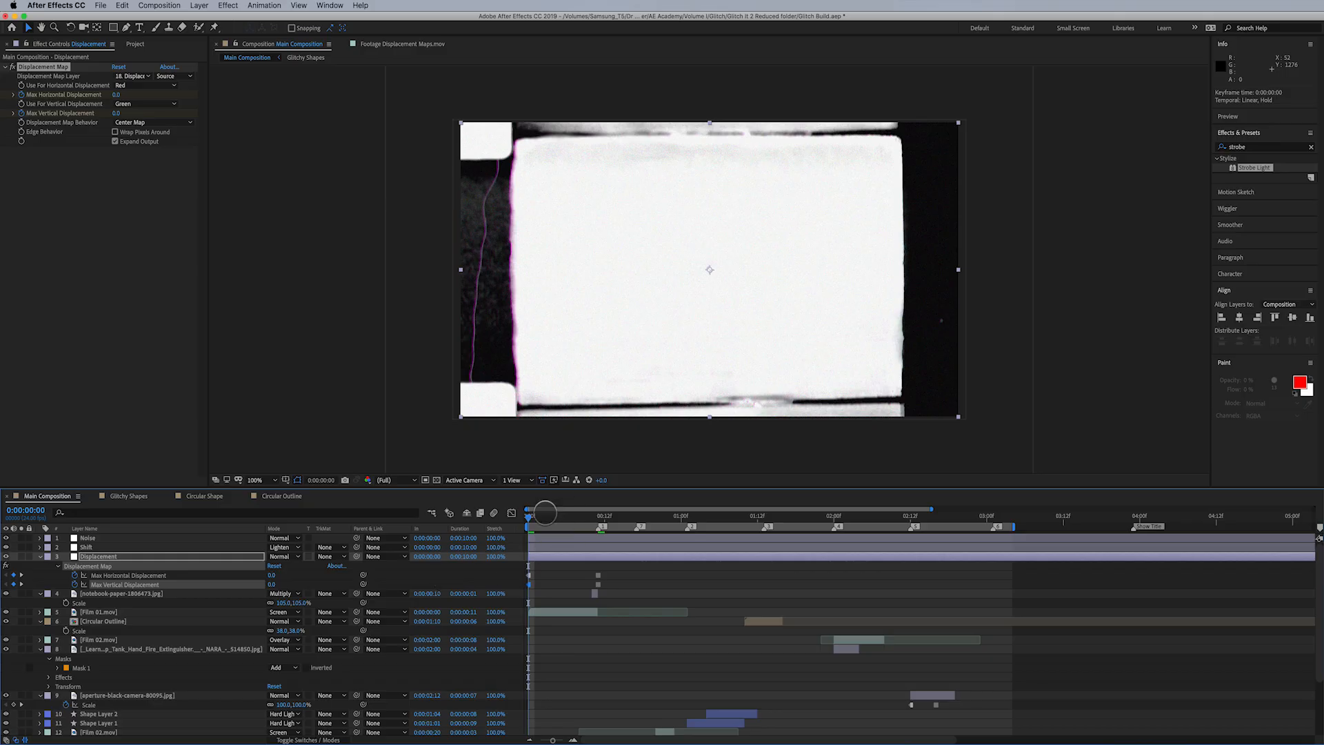
# - At 0:00:00:13, keyframe both Max Horizontal and Max Vertical Displacement at 25
pyautogui.moveTo(545, 513); pyautogui.dragTo(602, 516)
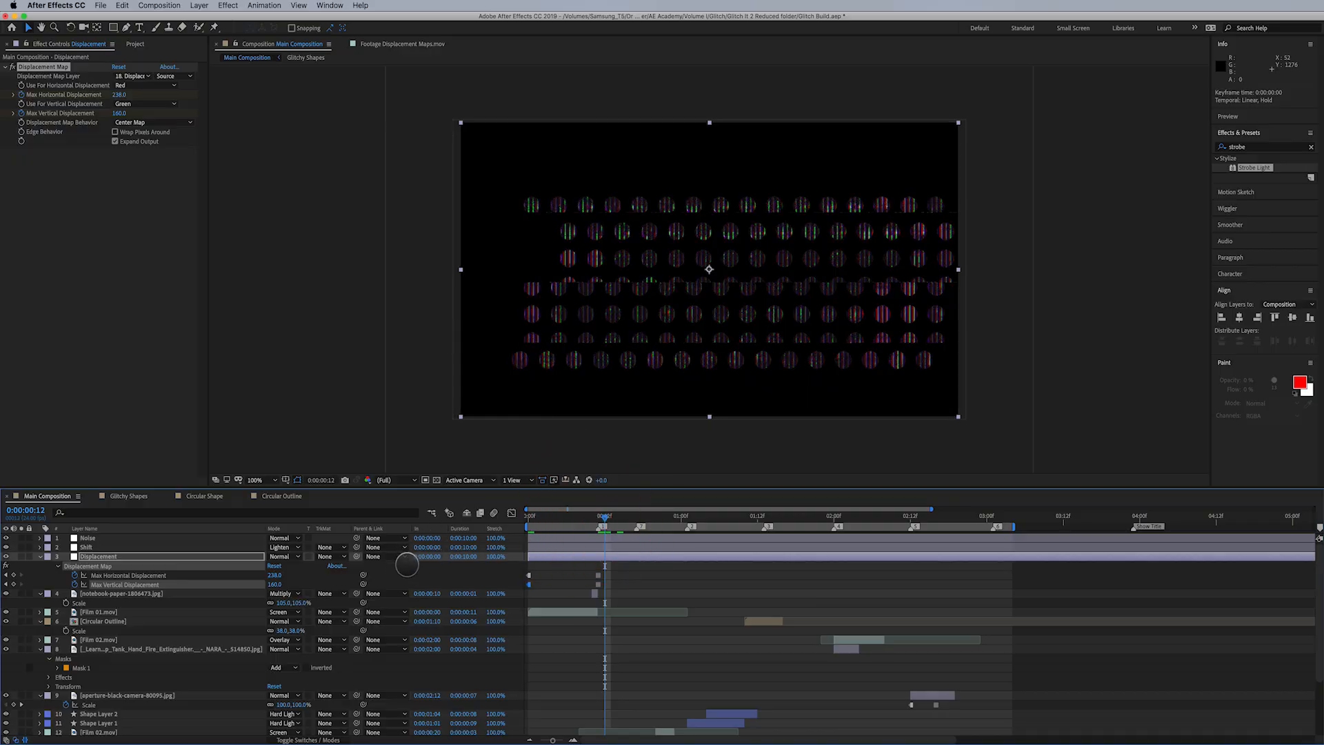
pyautogui.click(276, 575)
pyautogui.moveTo(604, 515); pyautogui.dragTo(610, 515)
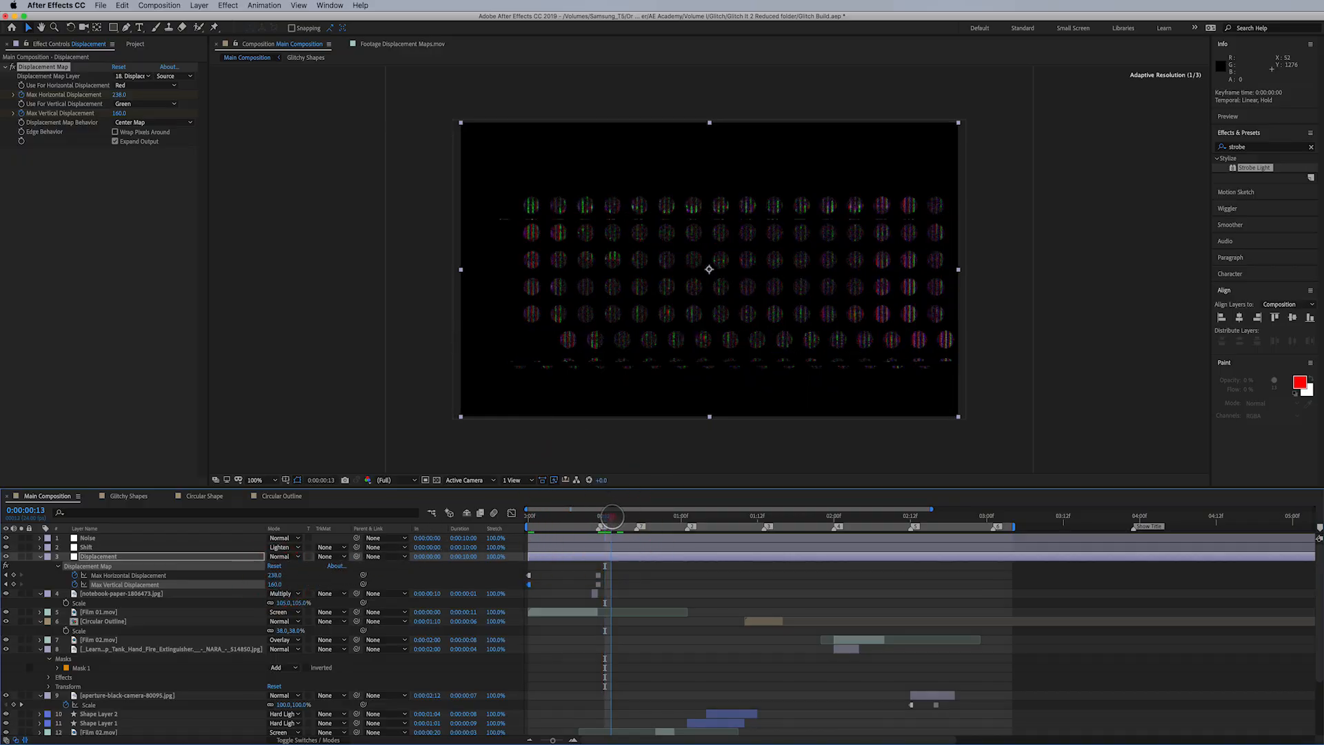
pyautogui.click(278, 573)
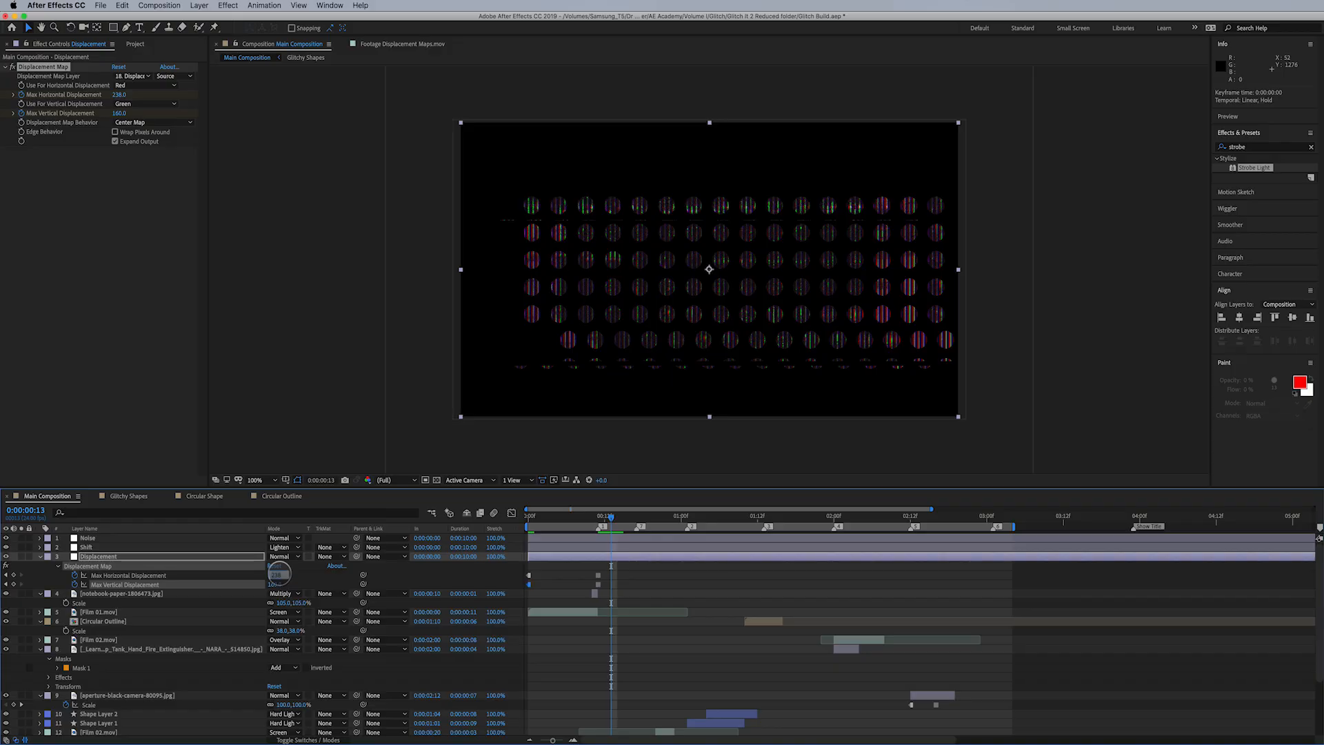
pyautogui.write('25')
pyautogui.press('Return')
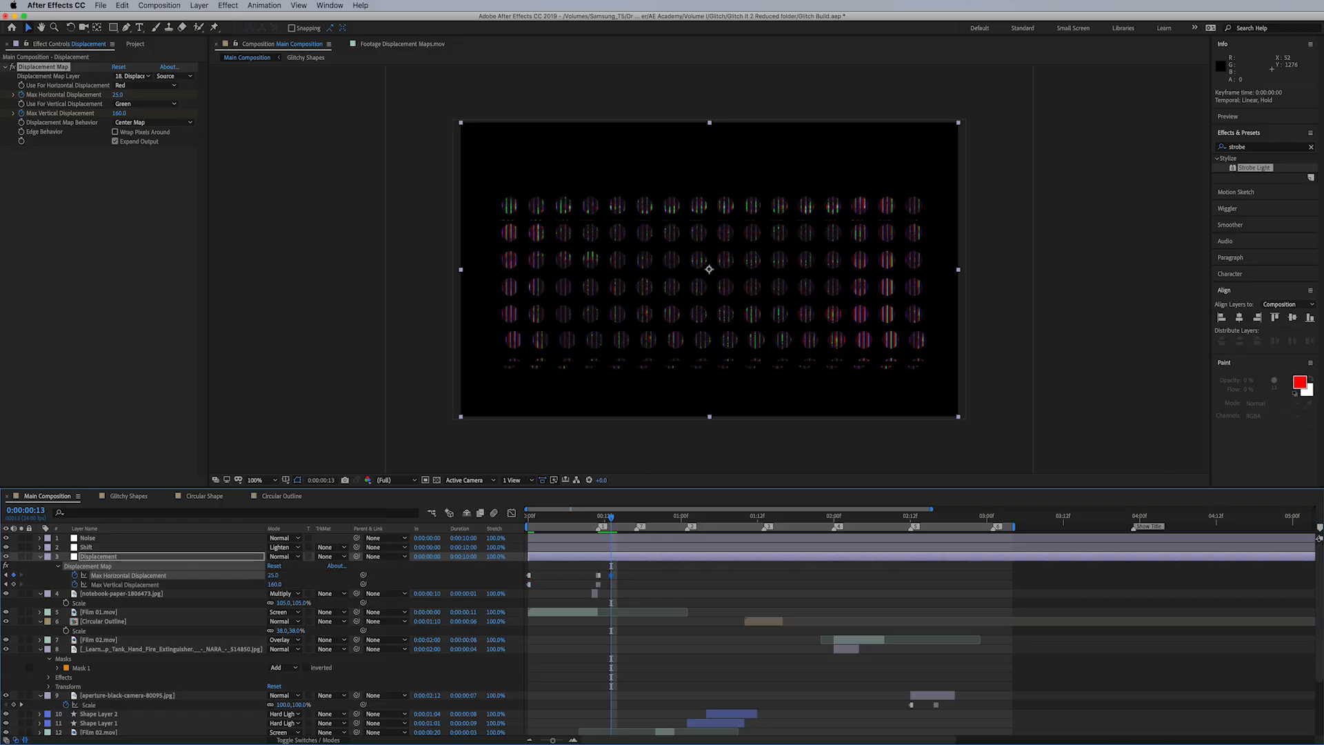
pyautogui.click(276, 583)
pyautogui.write('25')
pyautogui.press('Return')
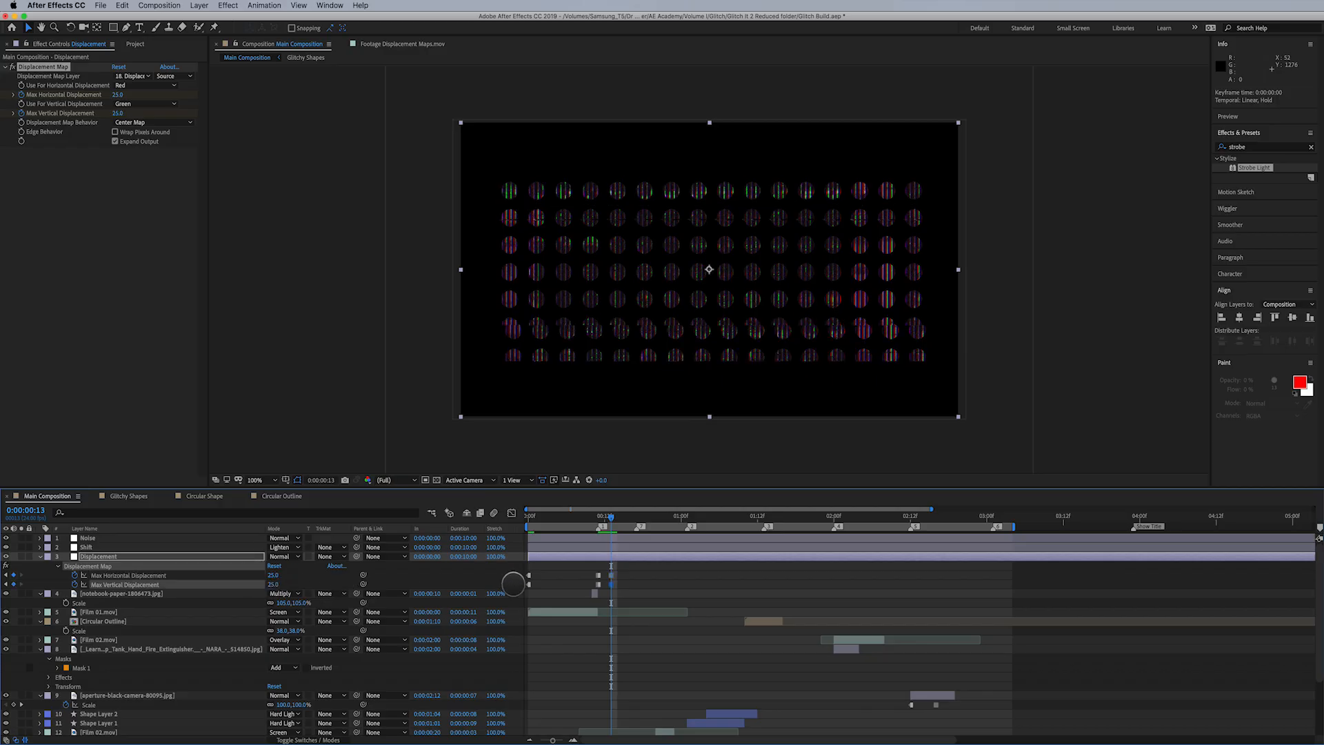
# - At 0:00:00:17, keyframe Max Horizontal and Max Vertical Displacement back to 0
pyautogui.moveTo(610, 516); pyautogui.dragTo(636, 517)
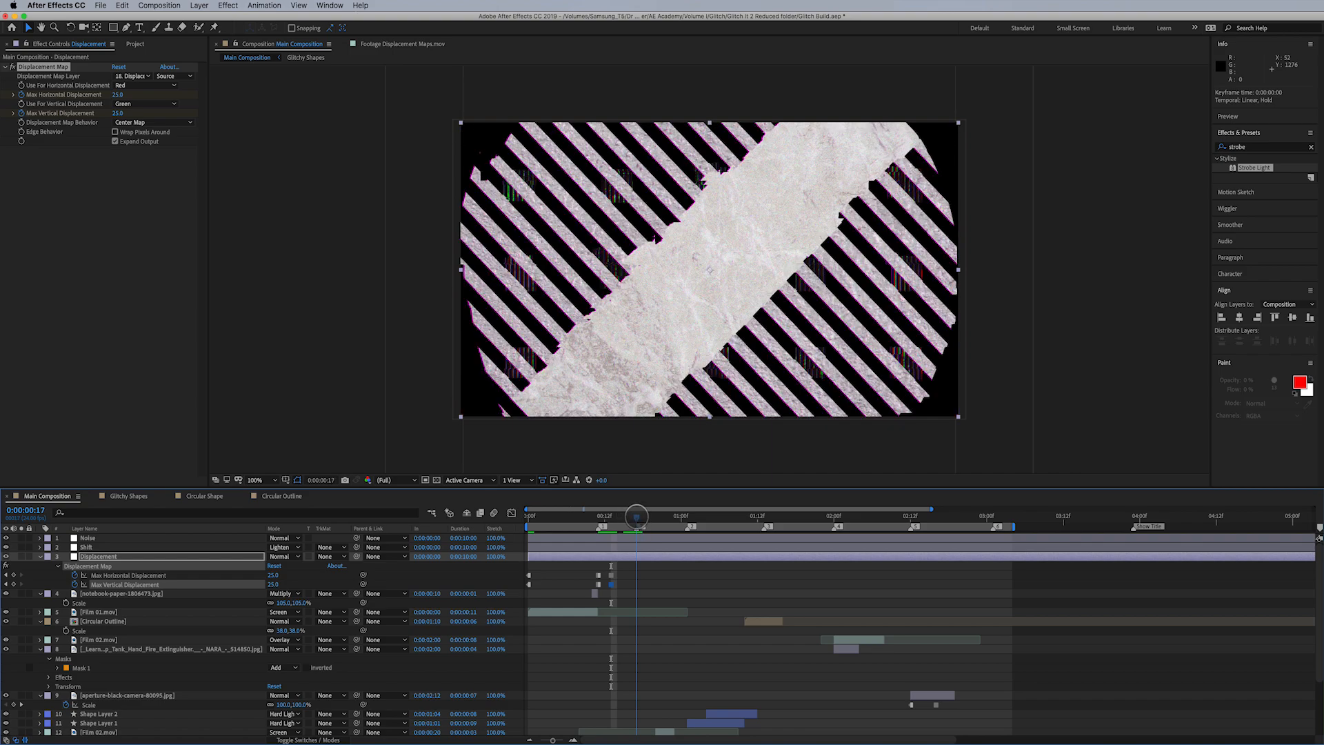
pyautogui.click(275, 575)
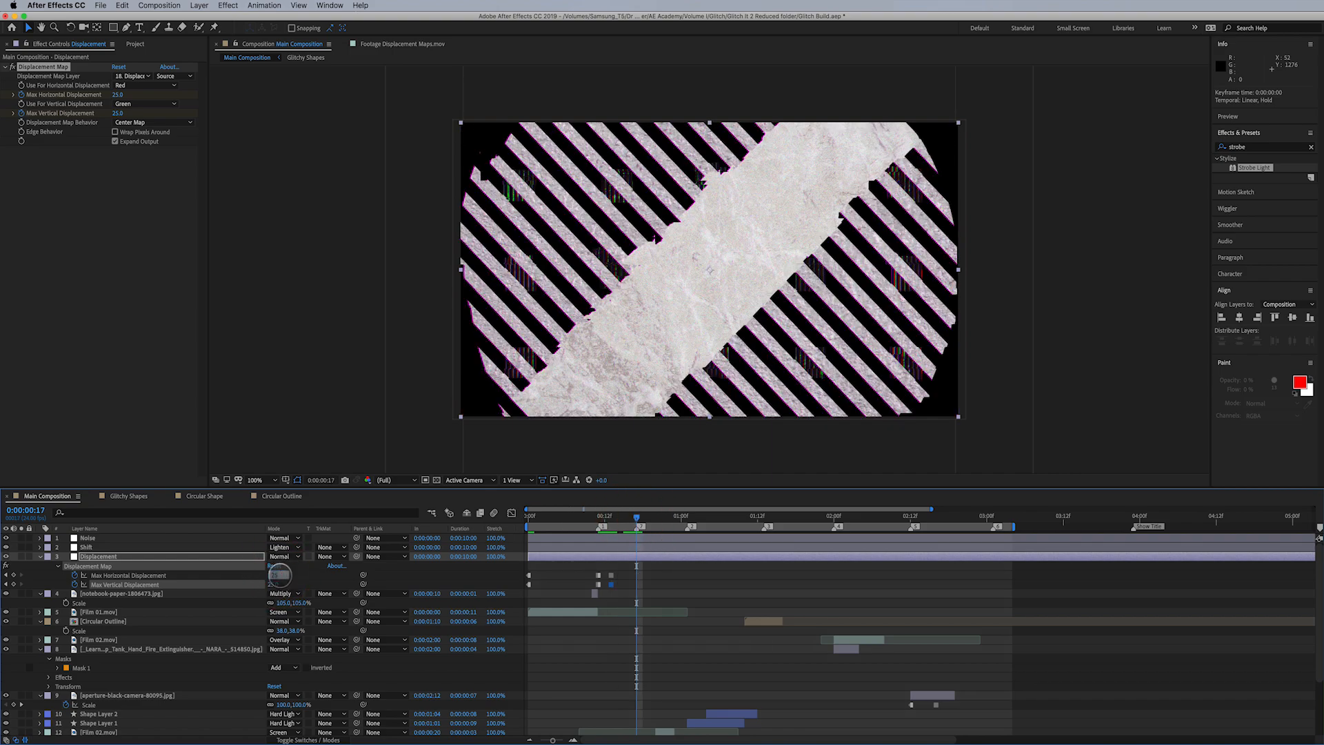
pyautogui.write('0')
pyautogui.press('Tab')
pyautogui.write('0')
pyautogui.press('Return')
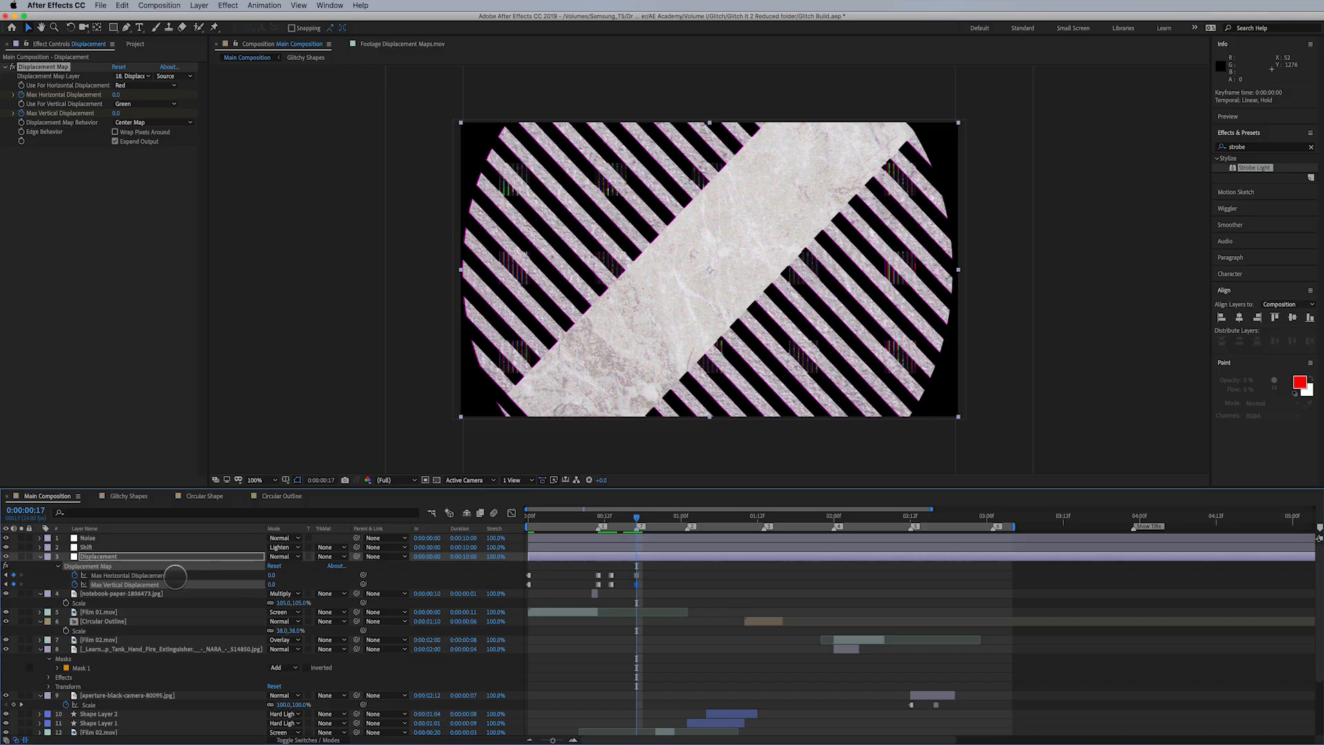
pyautogui.click(273, 575)
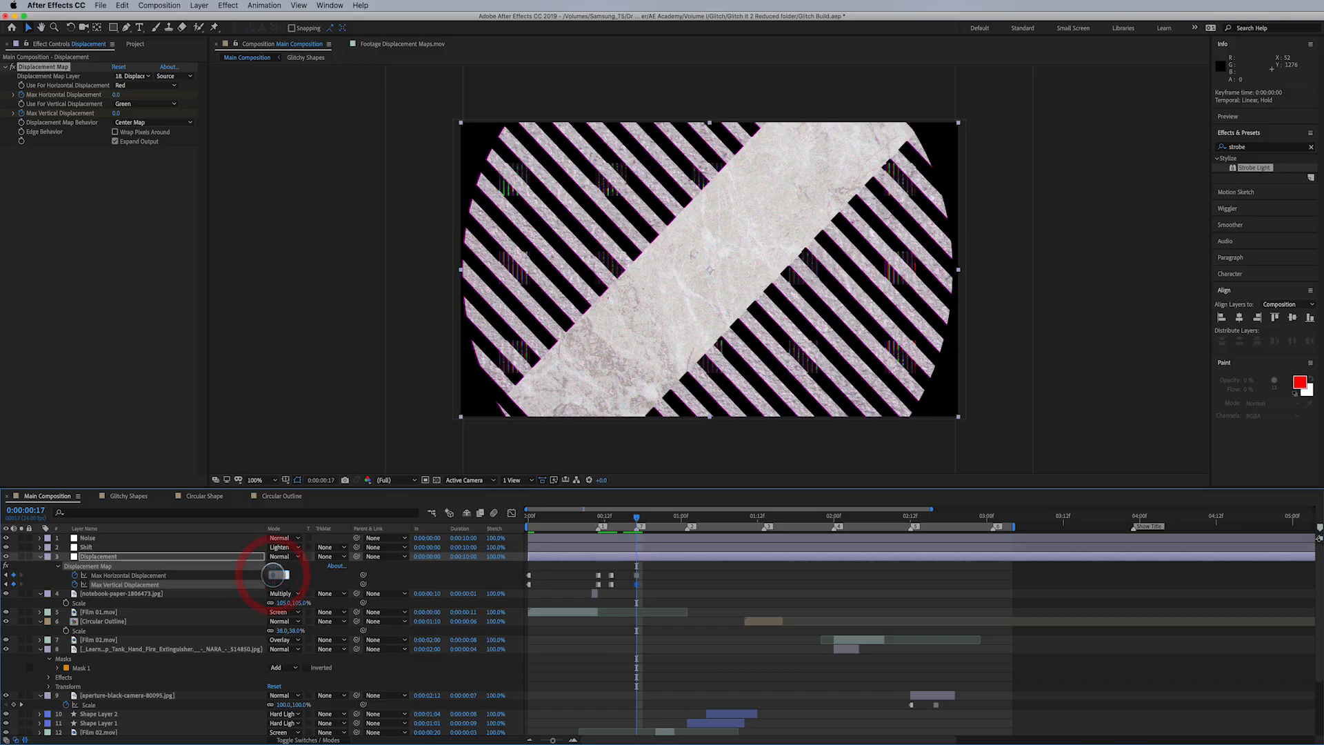
pyautogui.click(306, 579)
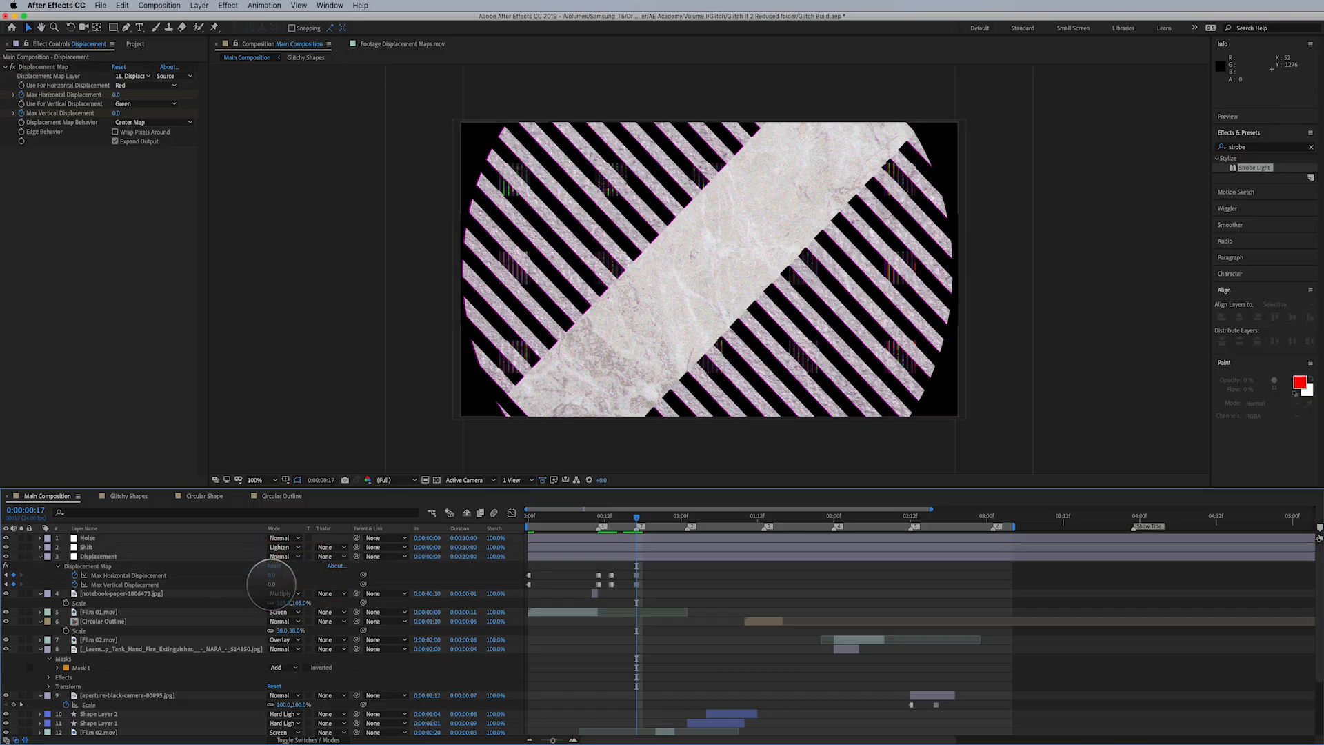
# - At 0:00:01:01, raise Max Vertical Displacement with a new keyframe
pyautogui.click(637, 519)
pyautogui.moveTo(637, 519); pyautogui.dragTo(687, 517)
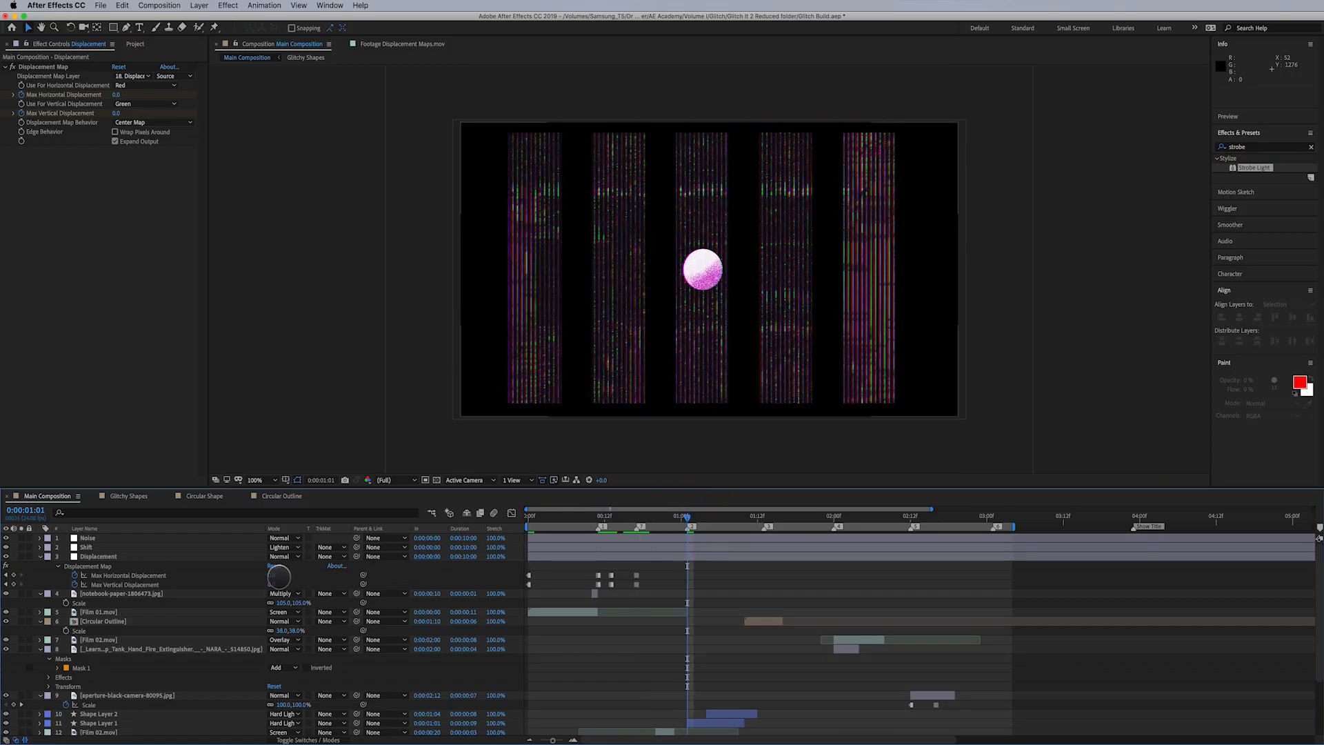
pyautogui.moveTo(270, 584); pyautogui.dragTo(371, 548)
# - At 0:00:01:04, add keyframes setting both Max Vertical and Max Horizontal Displacement to 0
pyautogui.moveTo(690, 517); pyautogui.dragTo(705, 522)
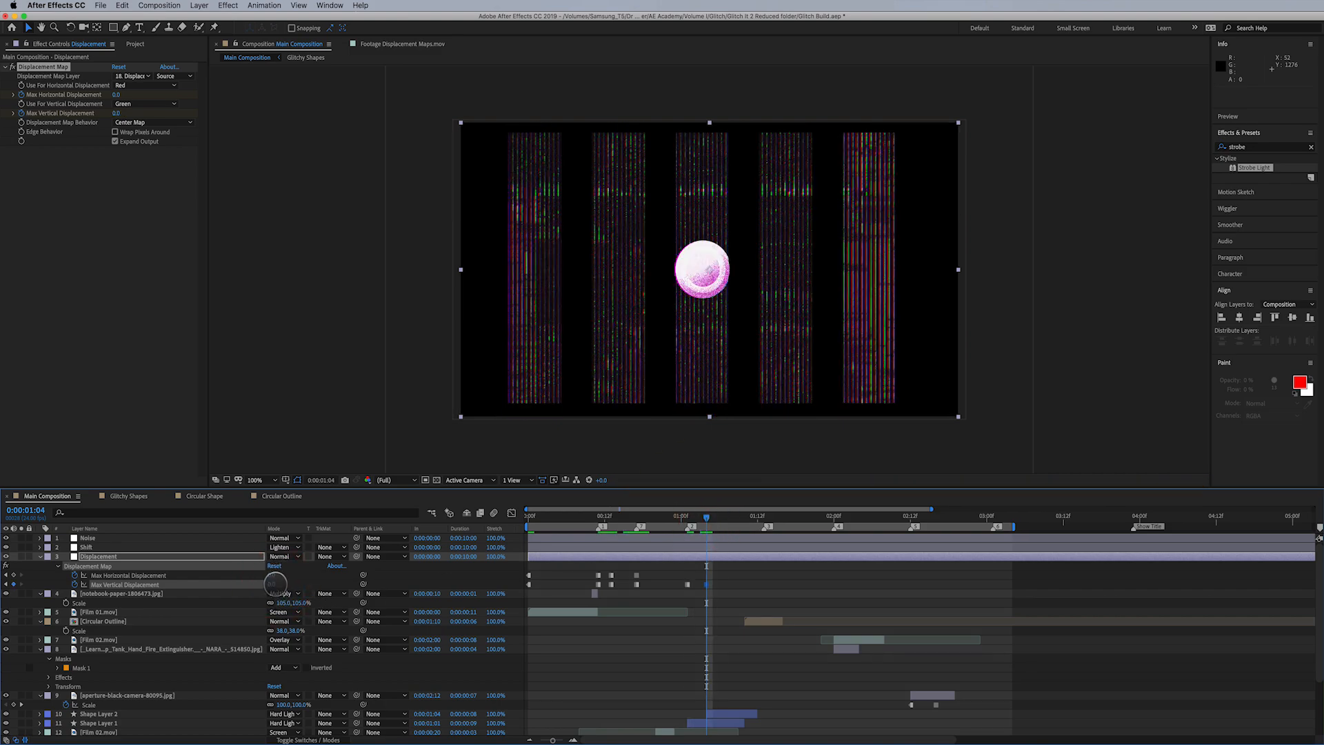
pyautogui.moveTo(275, 576); pyautogui.dragTo(275, 576)
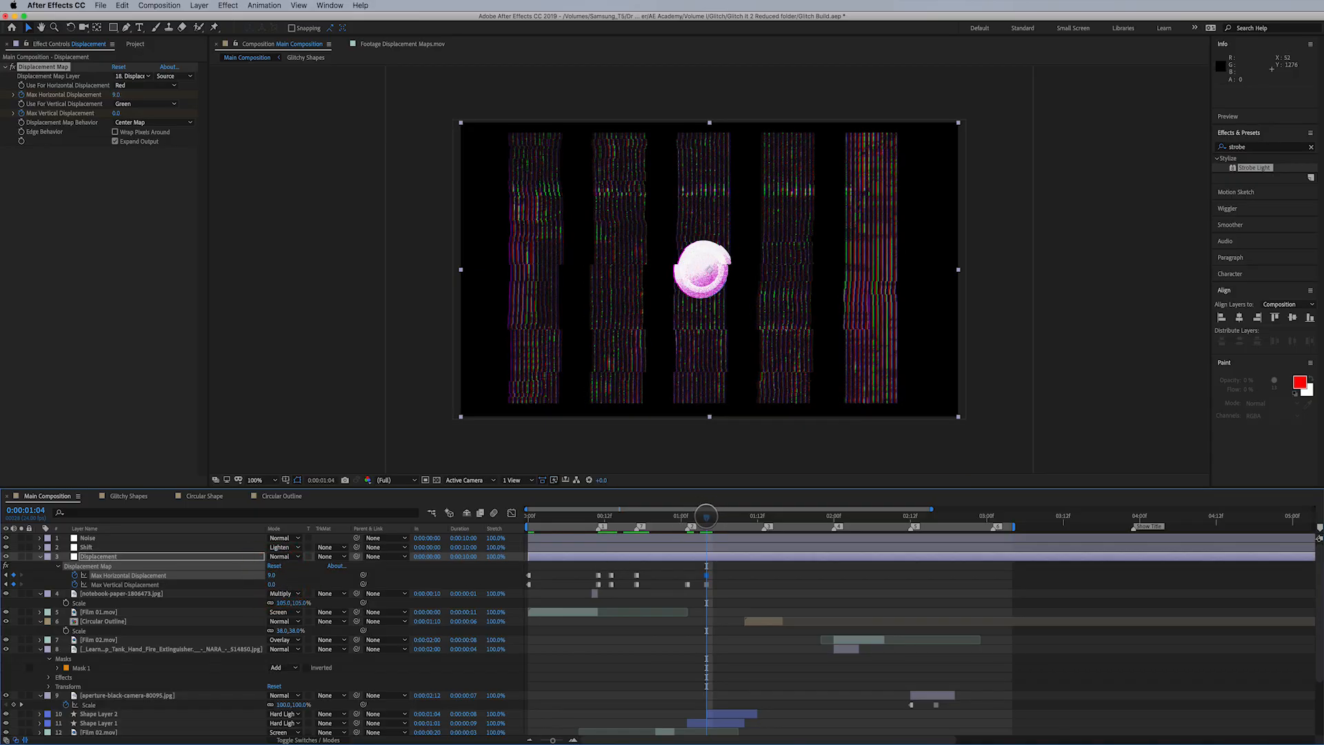
pyautogui.click(706, 515)
pyautogui.click(276, 577)
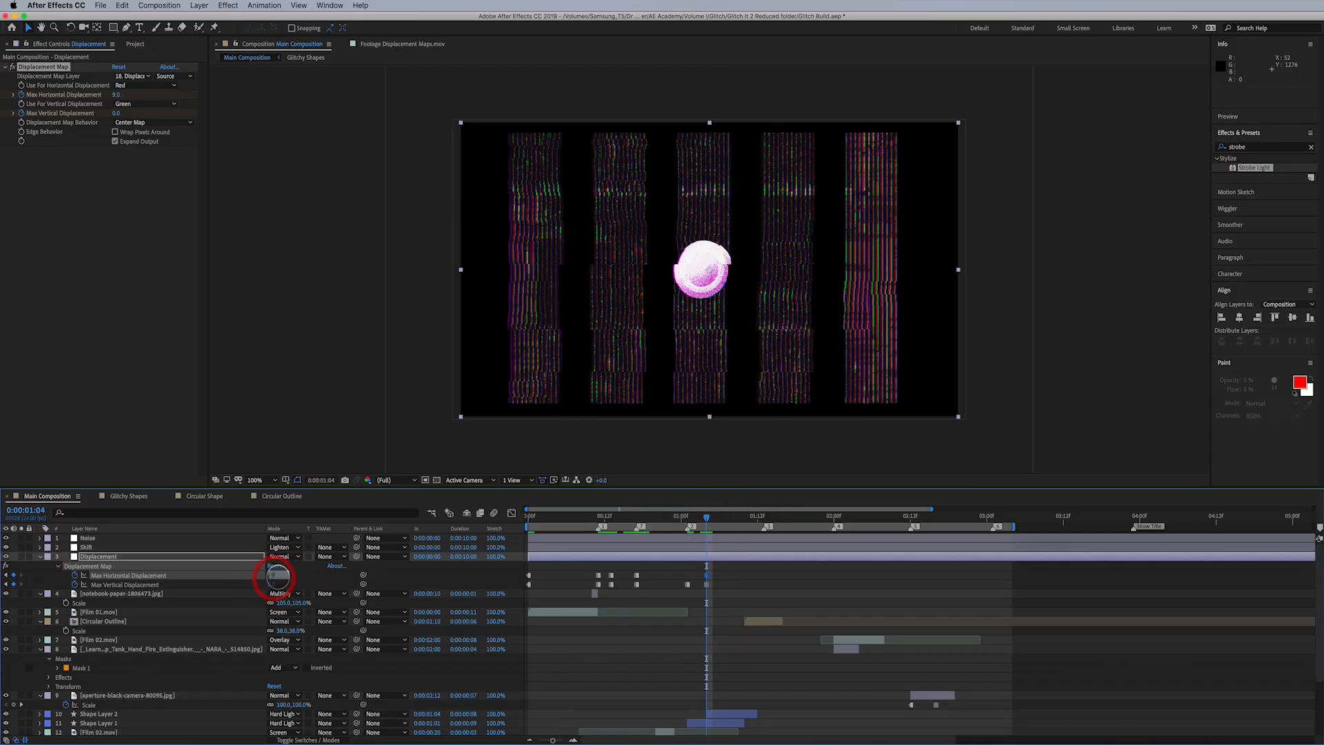
pyautogui.press('Return')
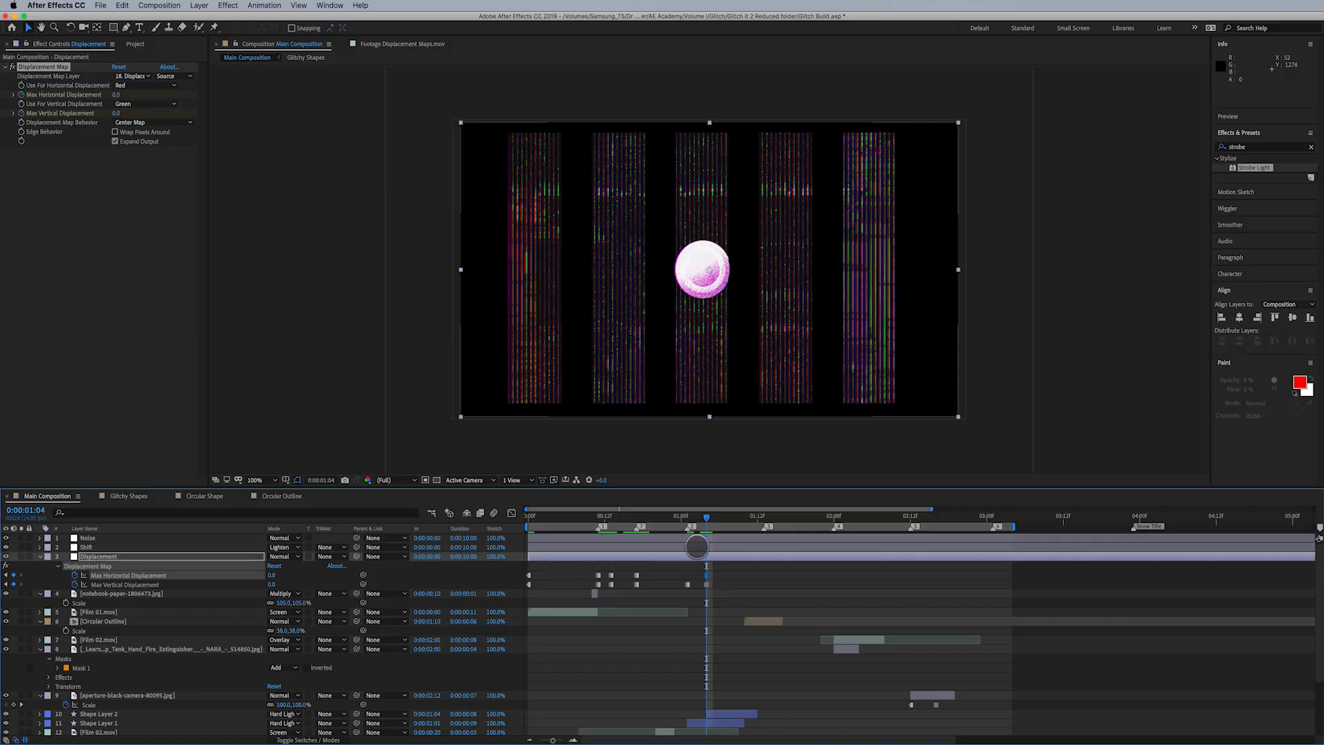
# - Keyframe Max Horizontal Displacement at 90 on frame 0:00:01:13 and back to 0 on frame 0:00:01:14
pyautogui.click(763, 516)
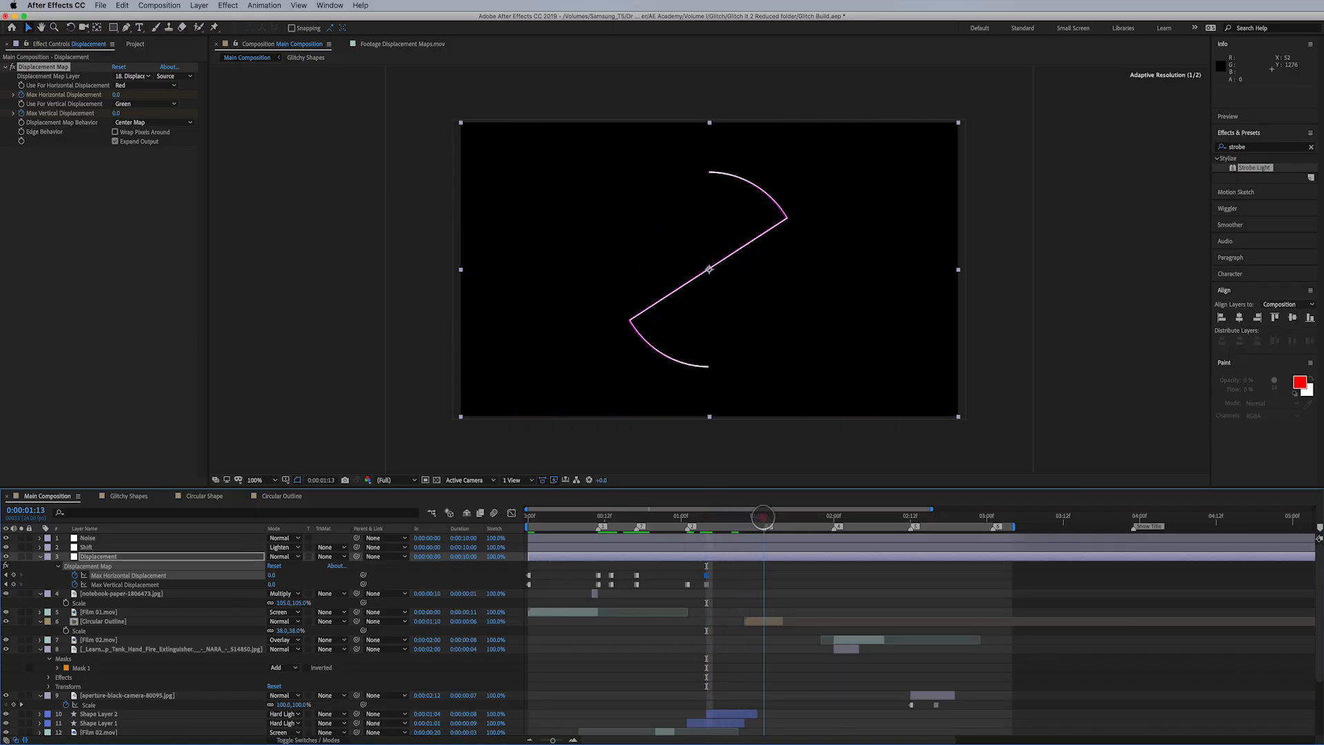
pyautogui.moveTo(274, 574); pyautogui.dragTo(314, 573)
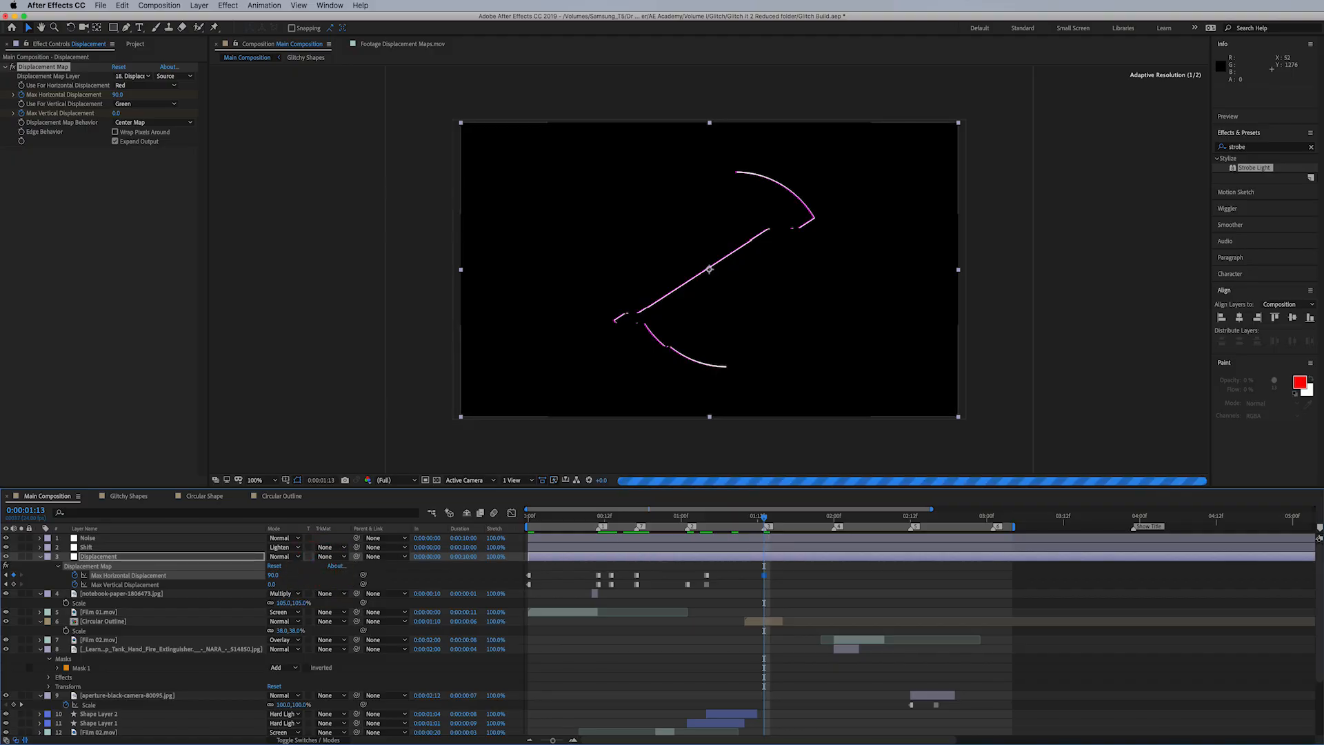
pyautogui.click(769, 518)
pyautogui.click(276, 574)
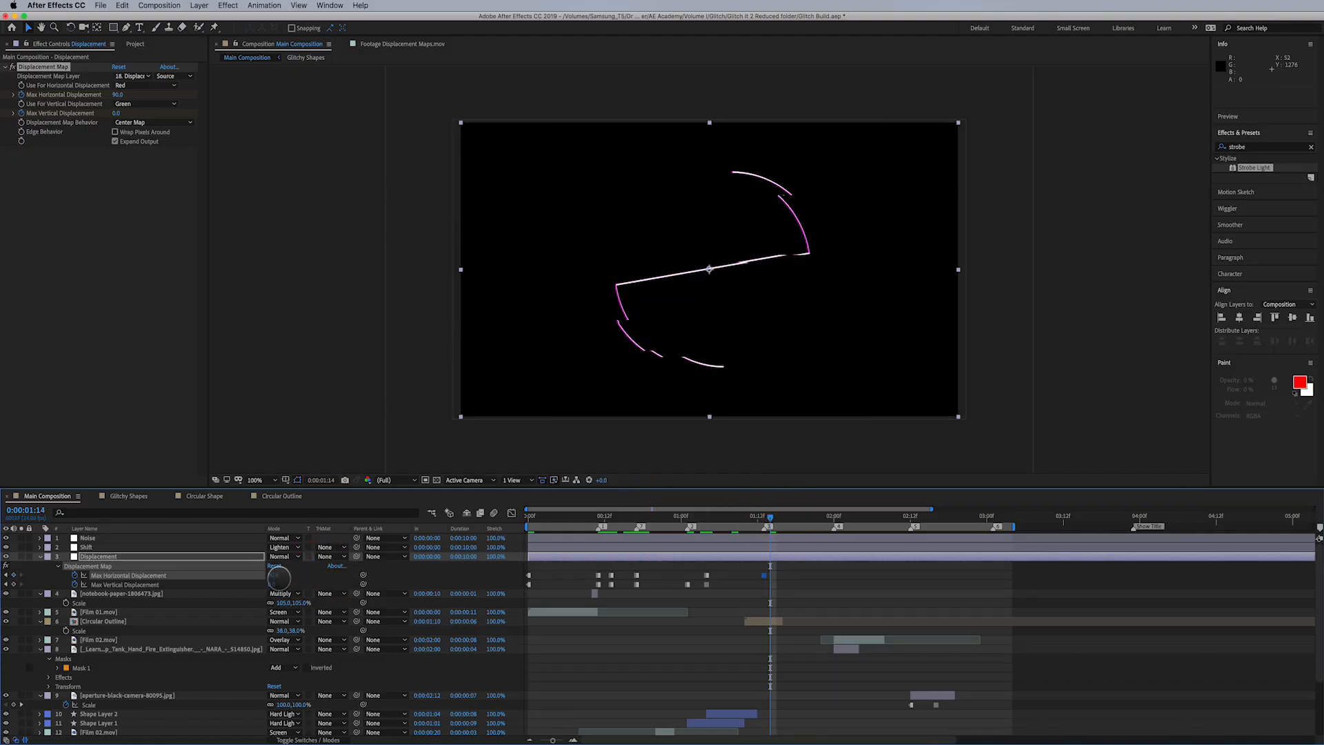
pyautogui.press('Return')
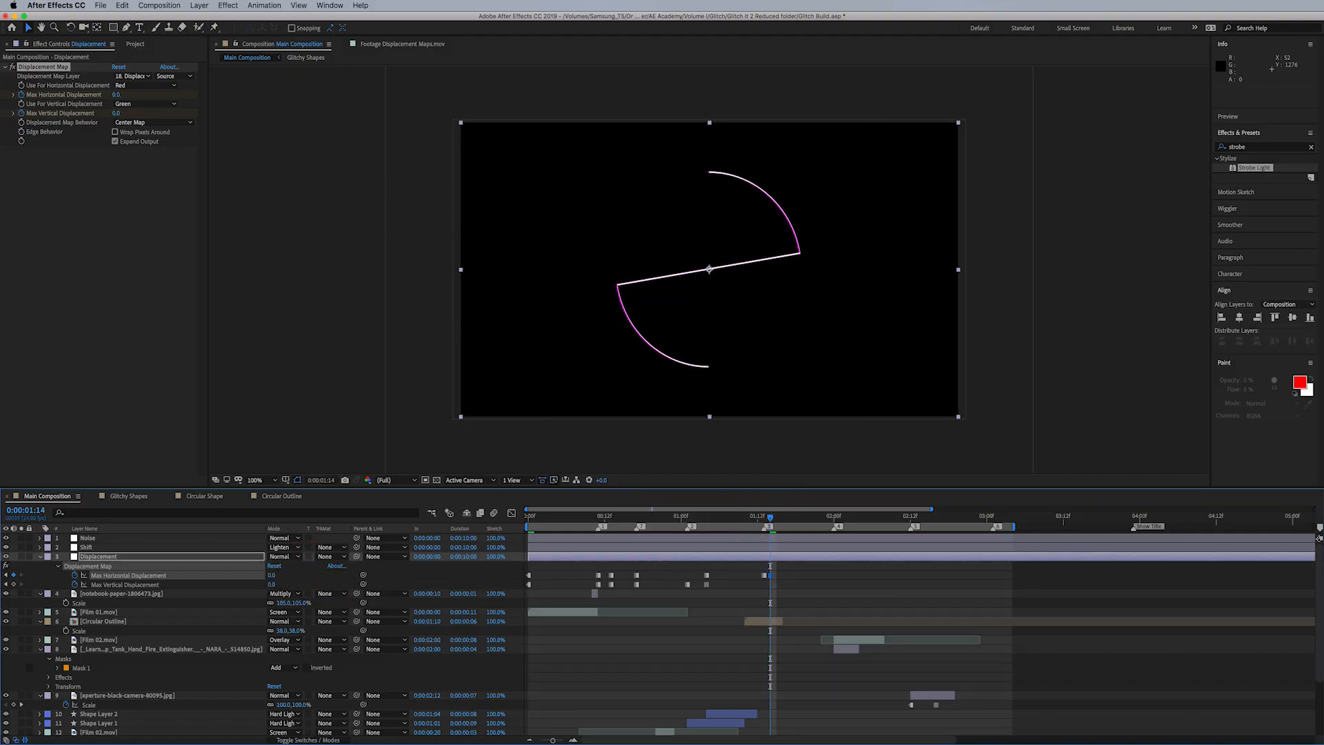
# - At 0:00:02:00, keyframe Max Vertical Displacement at 38, keeping Max Horizontal Displacement at 0
pyautogui.click(833, 518)
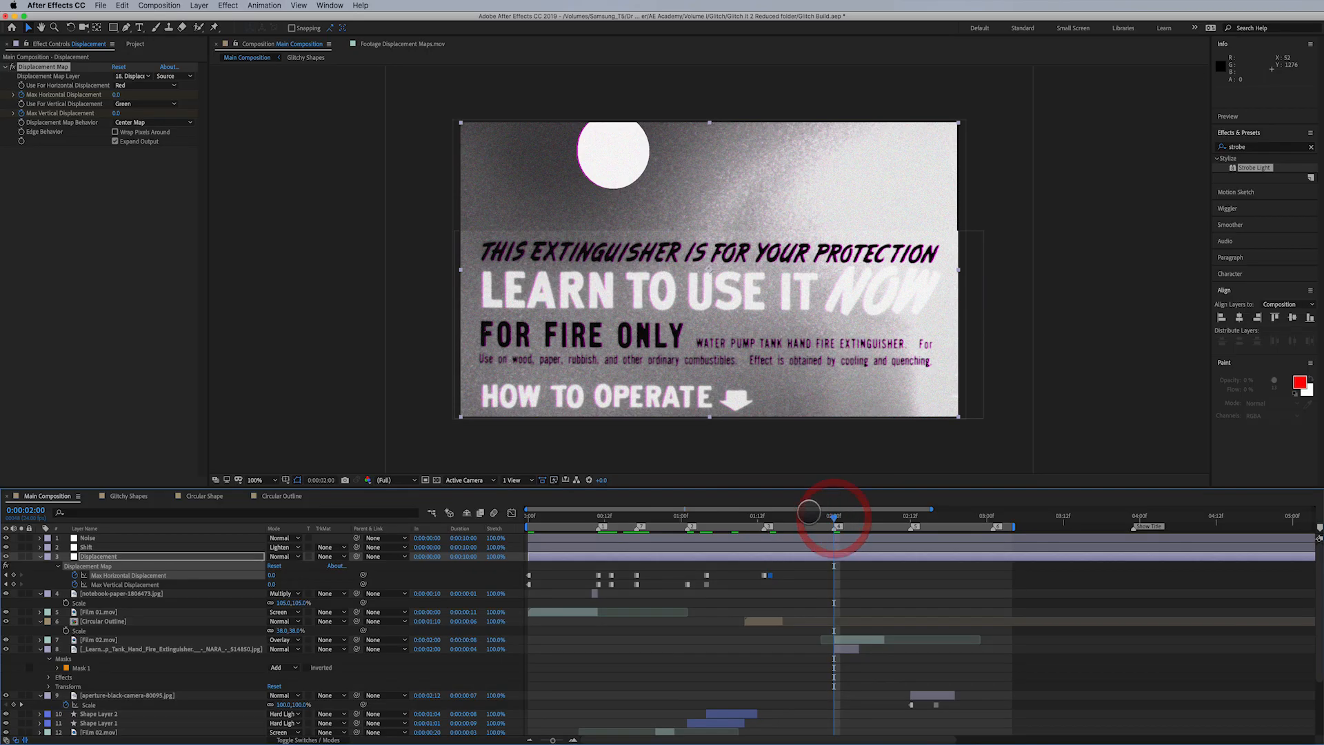
pyautogui.moveTo(273, 577)
pyautogui.mouseDown()
pyautogui.moveTo(255, 576)
pyautogui.moveTo(475, 579)
pyautogui.moveTo(281, 575)
pyautogui.mouseUp()
pyautogui.press('super+z')
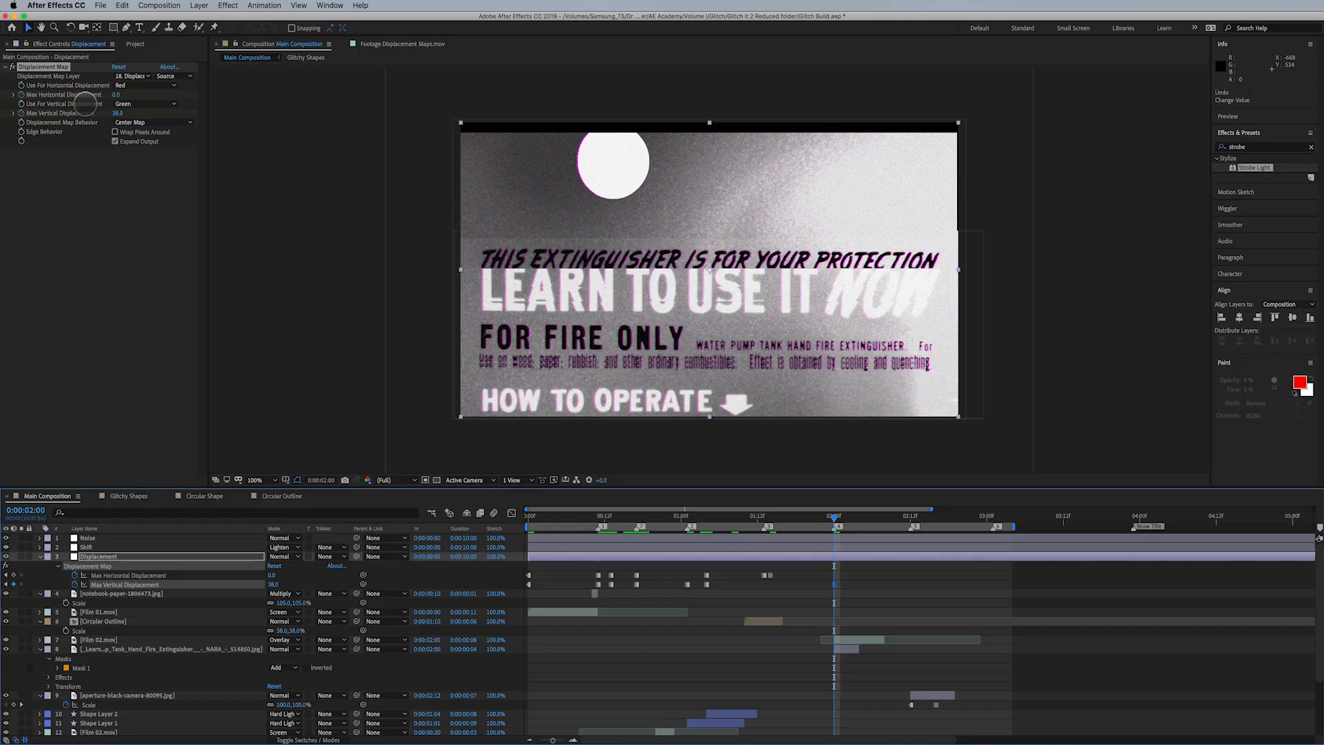
# - Set the Displacement Map effect to use Luminance for both vertical and horizontal displacement
pyautogui.click(131, 103)
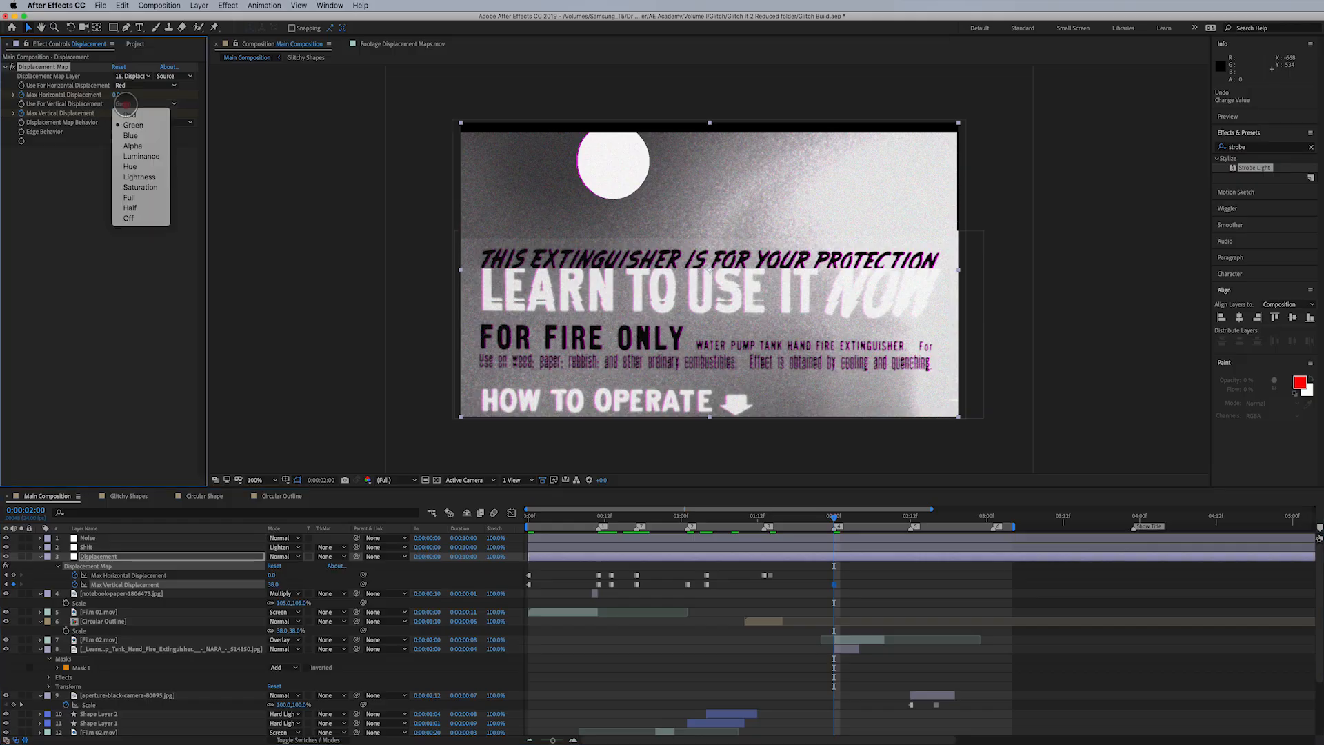
pyautogui.click(141, 155)
pyautogui.click(138, 85)
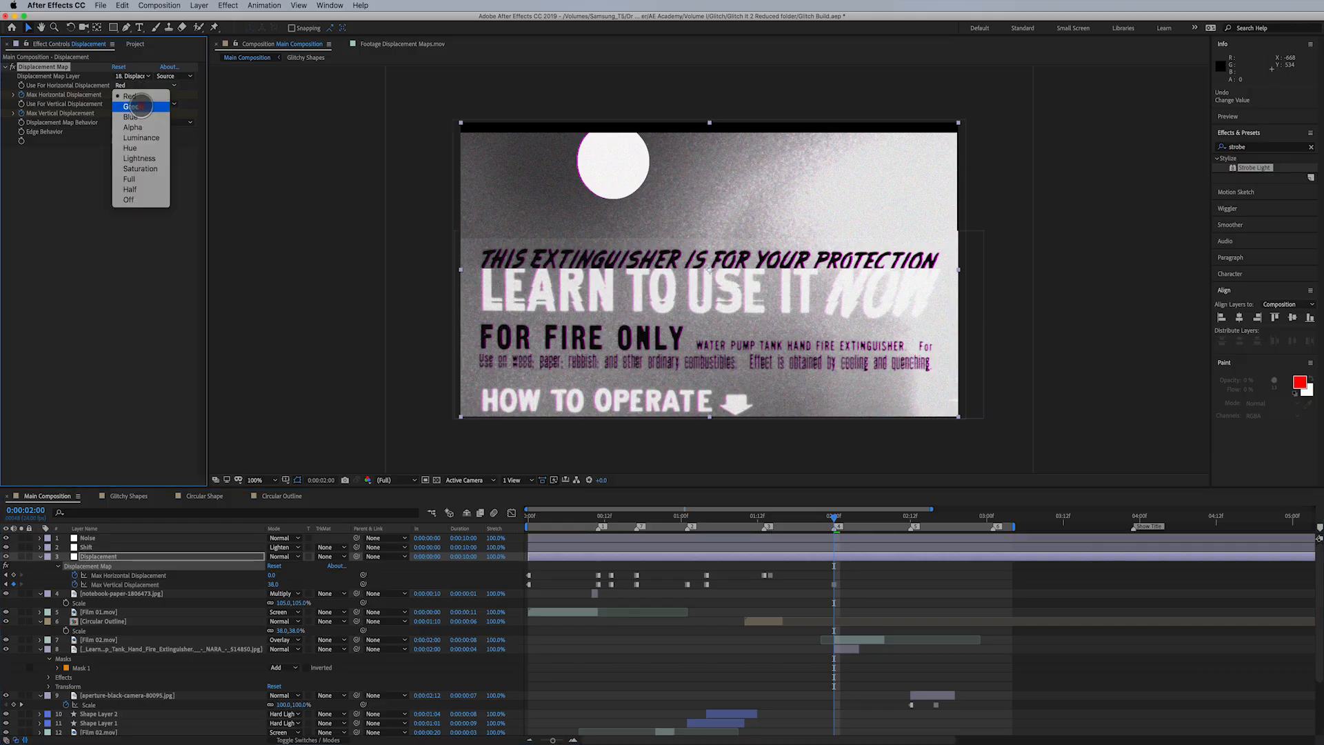
pyautogui.click(141, 142)
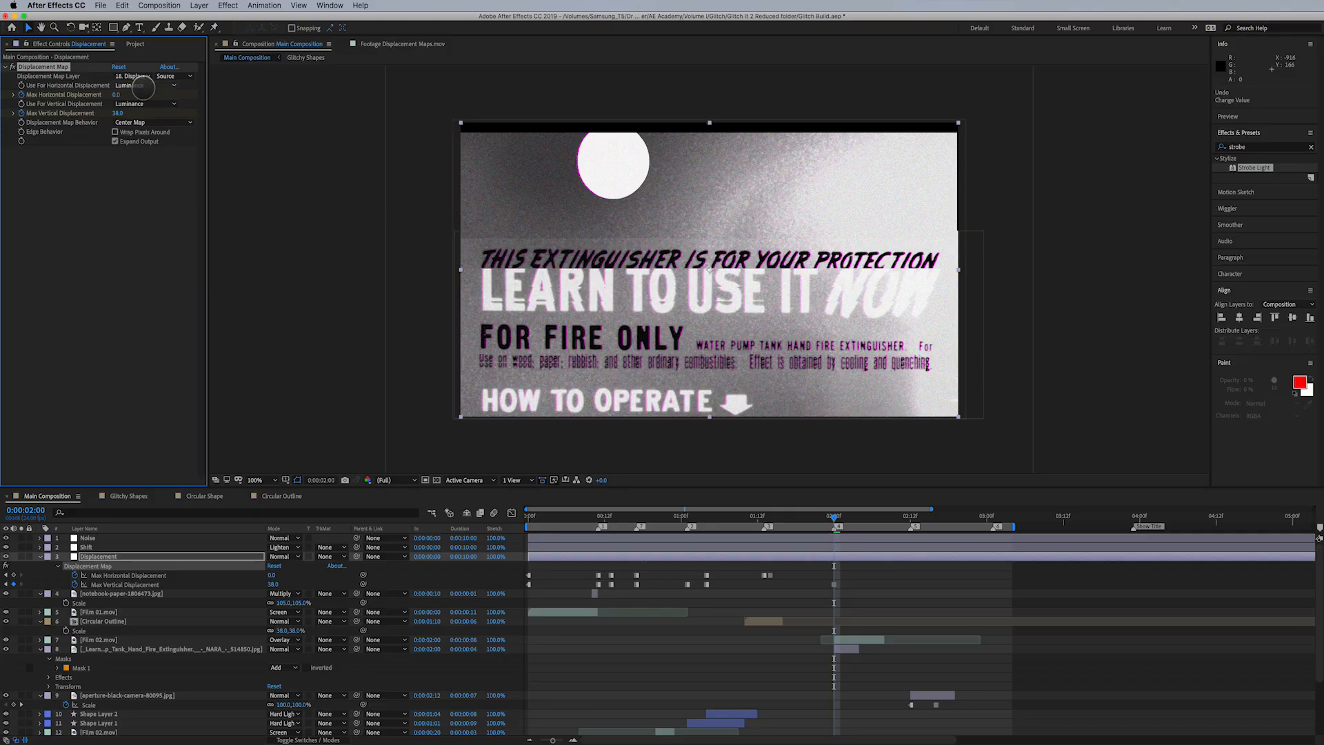
pyautogui.click(142, 86)
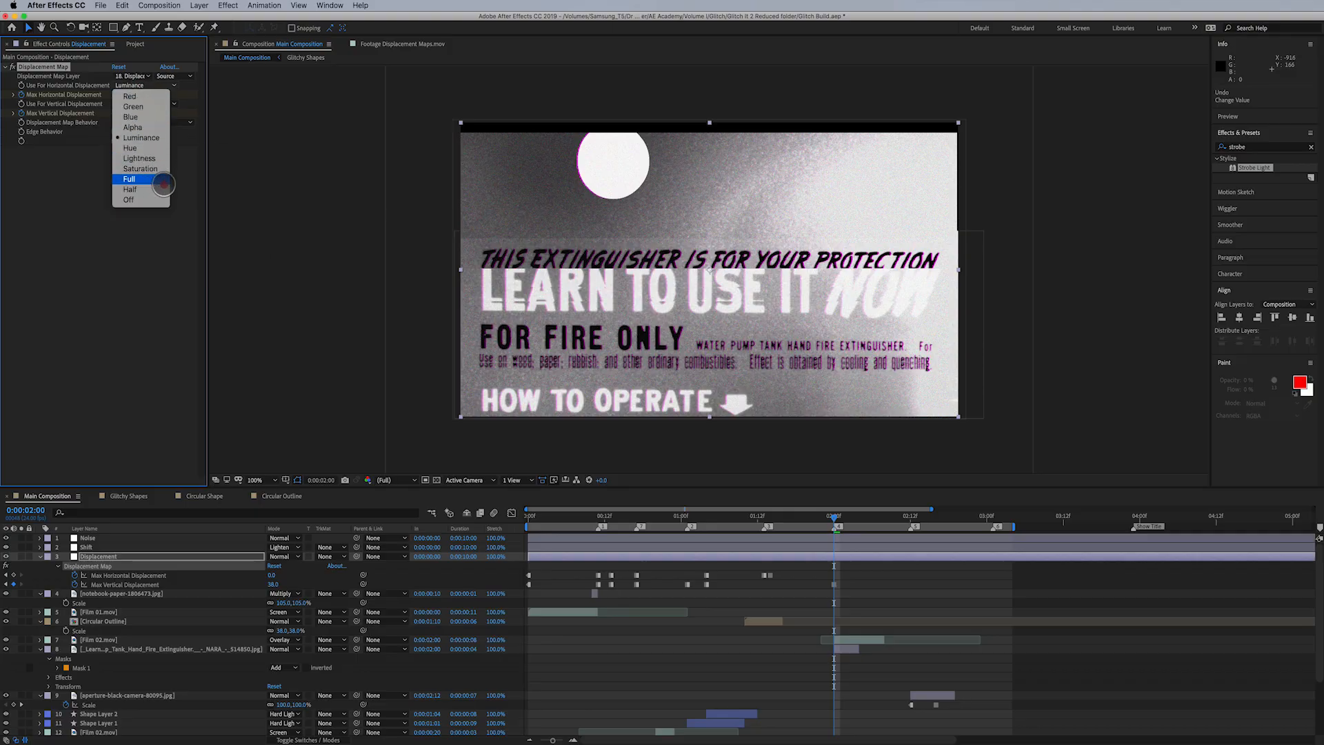
pyautogui.click(215, 173)
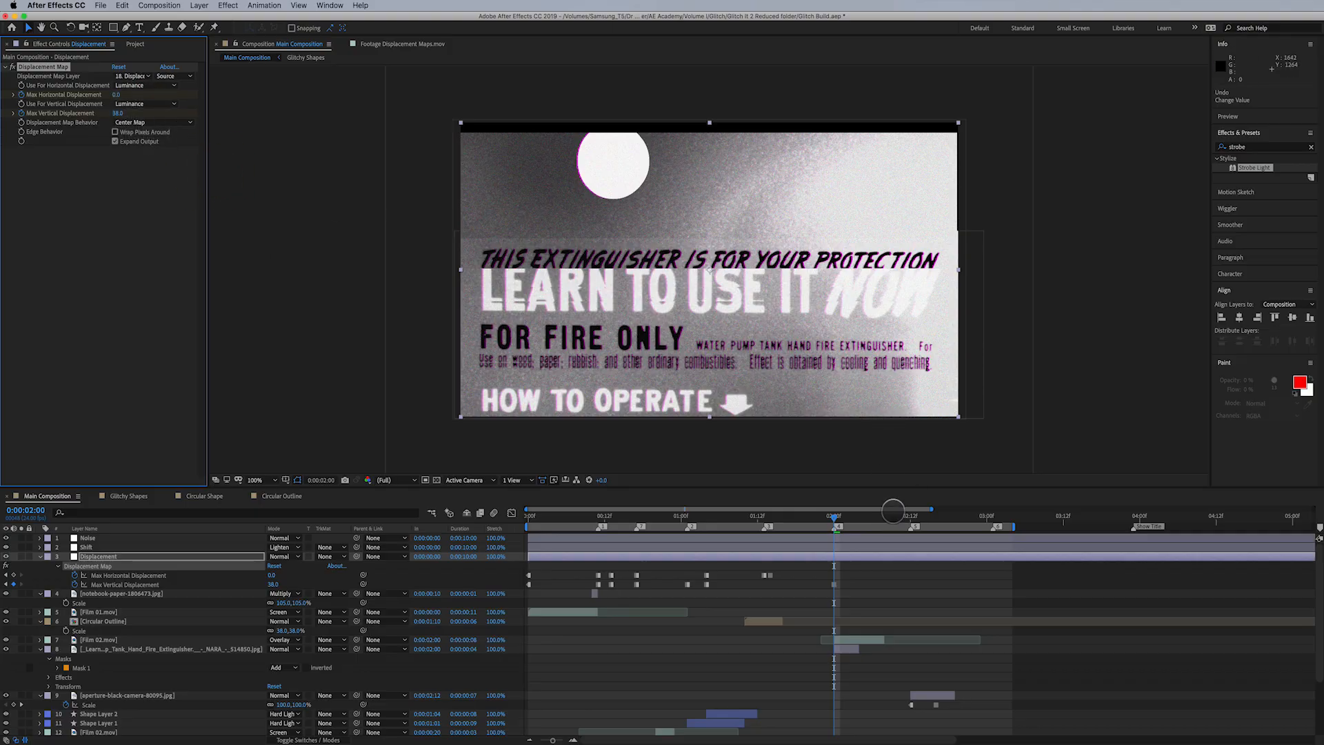
# - At 0:00:02:03, keyframe Max Vertical Displacement back to 0
pyautogui.click(847, 517)
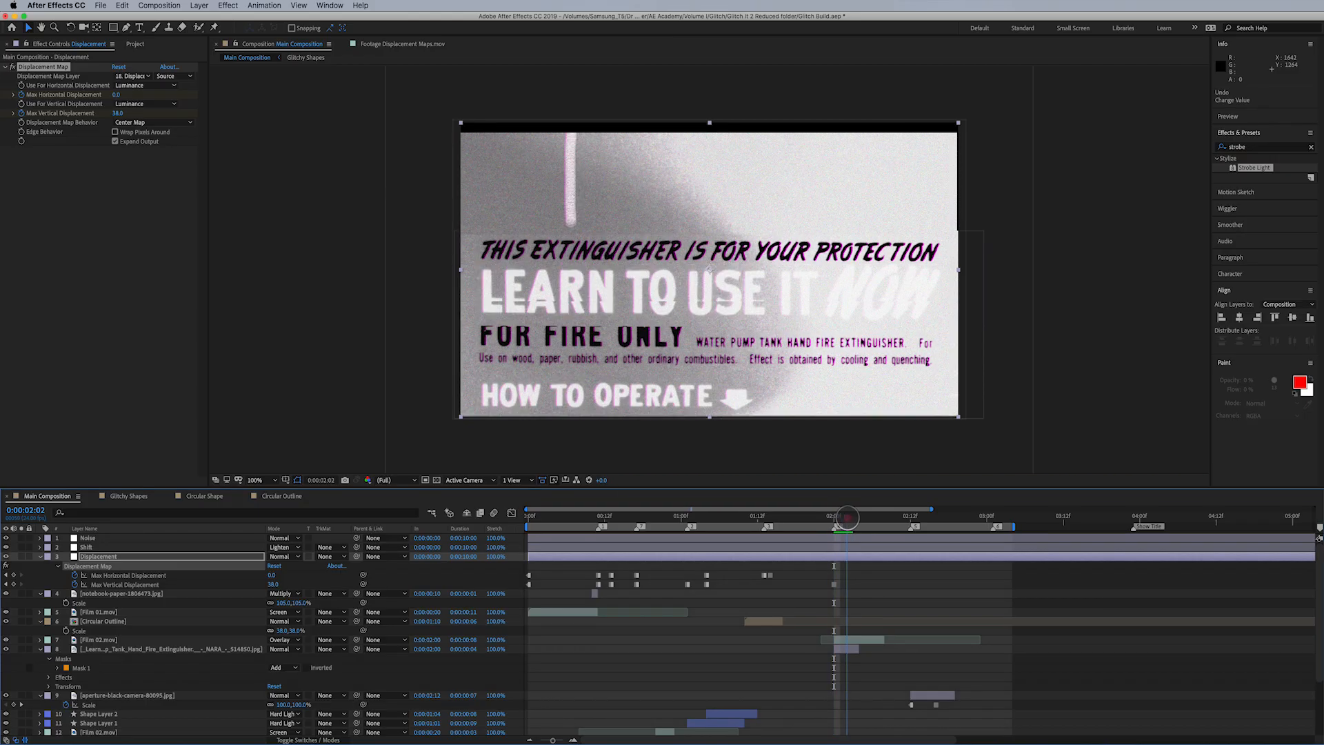
pyautogui.moveTo(846, 517); pyautogui.dragTo(854, 517)
pyautogui.click(118, 113)
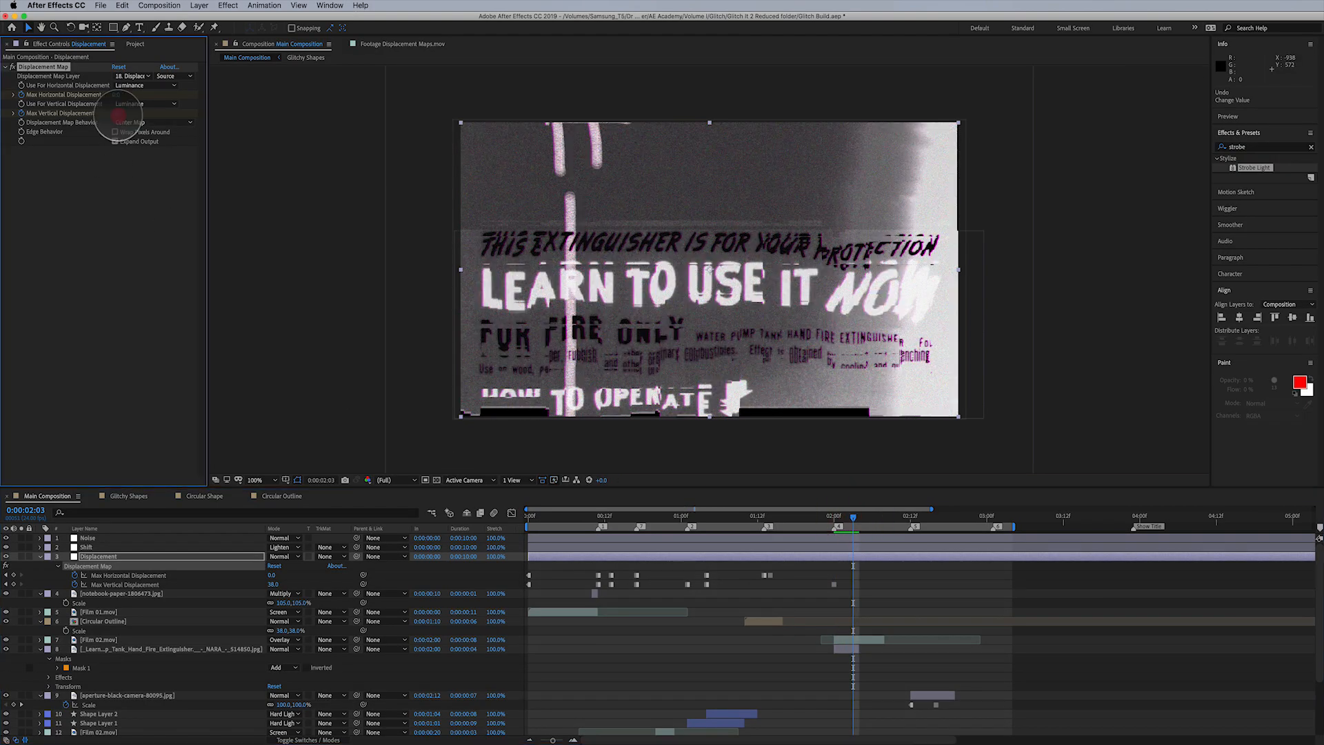
pyautogui.write('0')
pyautogui.press('Return')
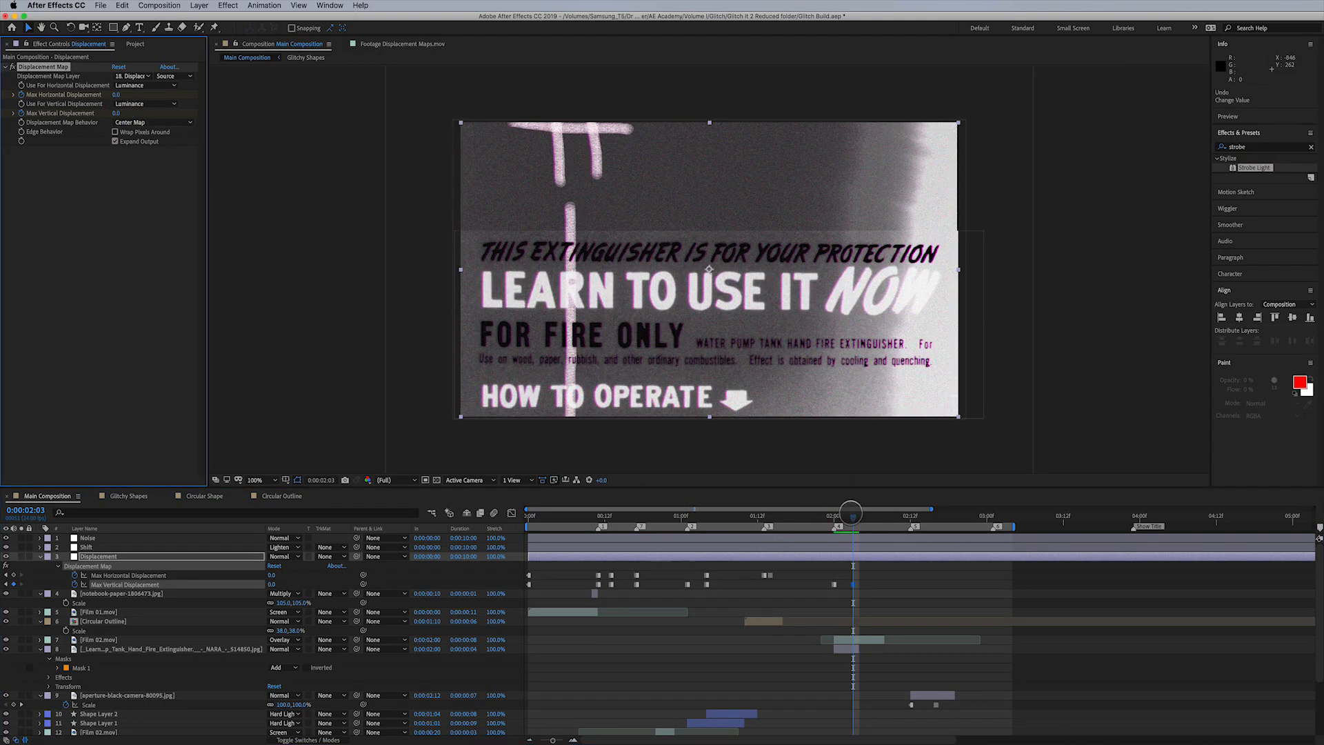
# - Keyframe Max Horizontal and Max Vertical Displacement at 24 and -29 on frame 0:00:02:12, and at 2 and 1 on frame 0:00:02:15
pyautogui.moveTo(852, 513); pyautogui.dragTo(910, 517)
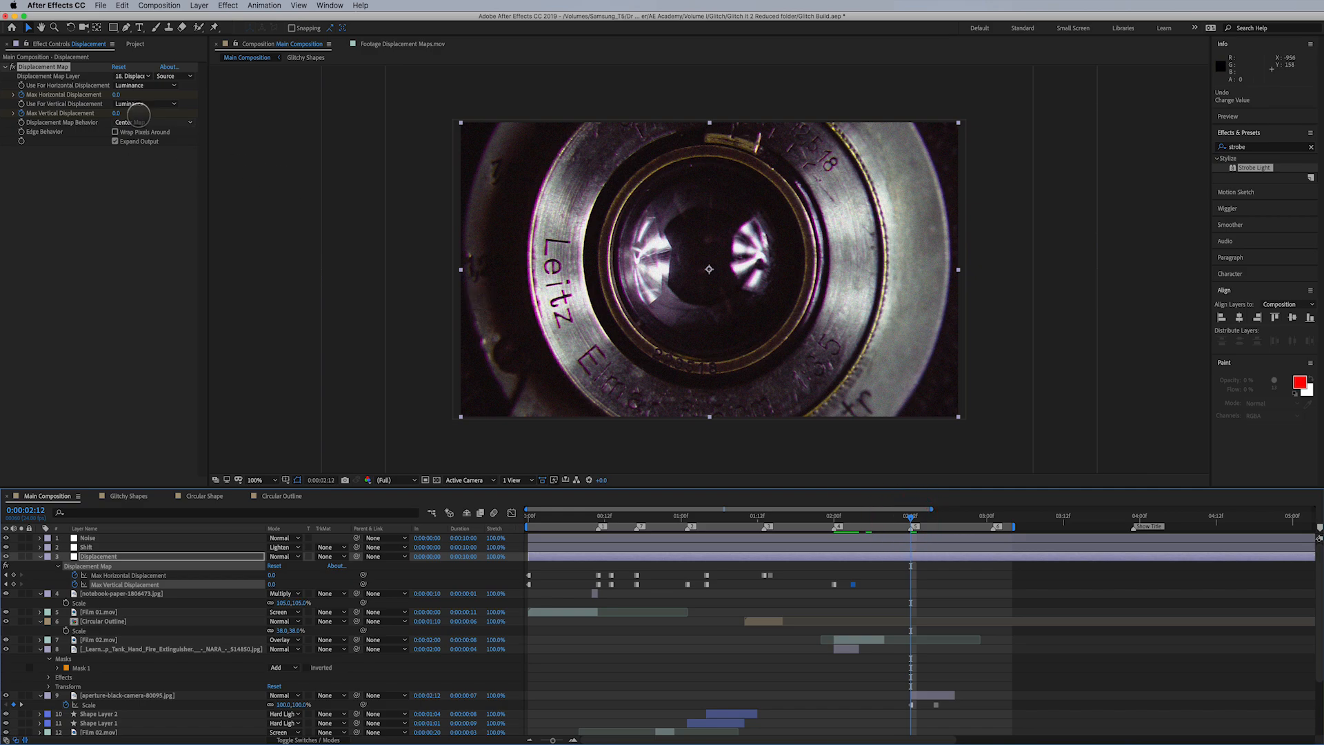
pyautogui.moveTo(121, 94); pyautogui.dragTo(99, 113)
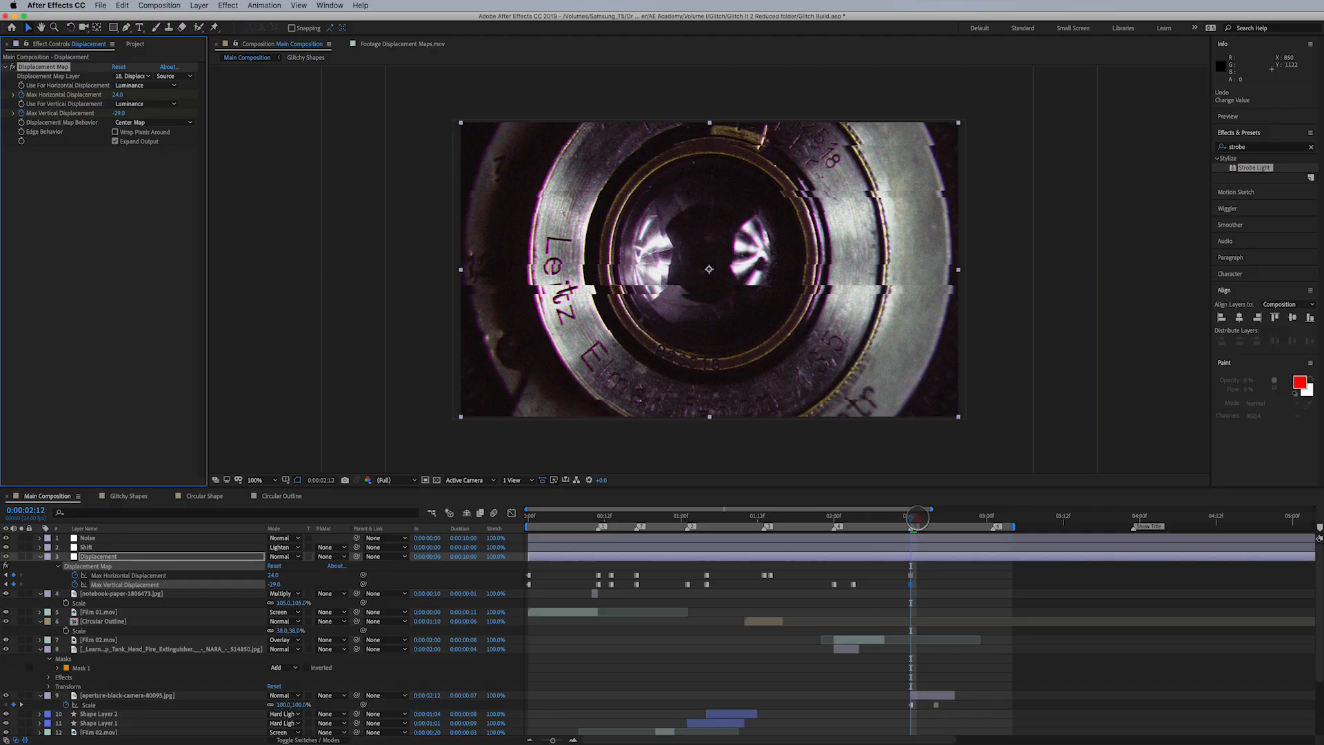
pyautogui.moveTo(917, 517); pyautogui.dragTo(928, 518)
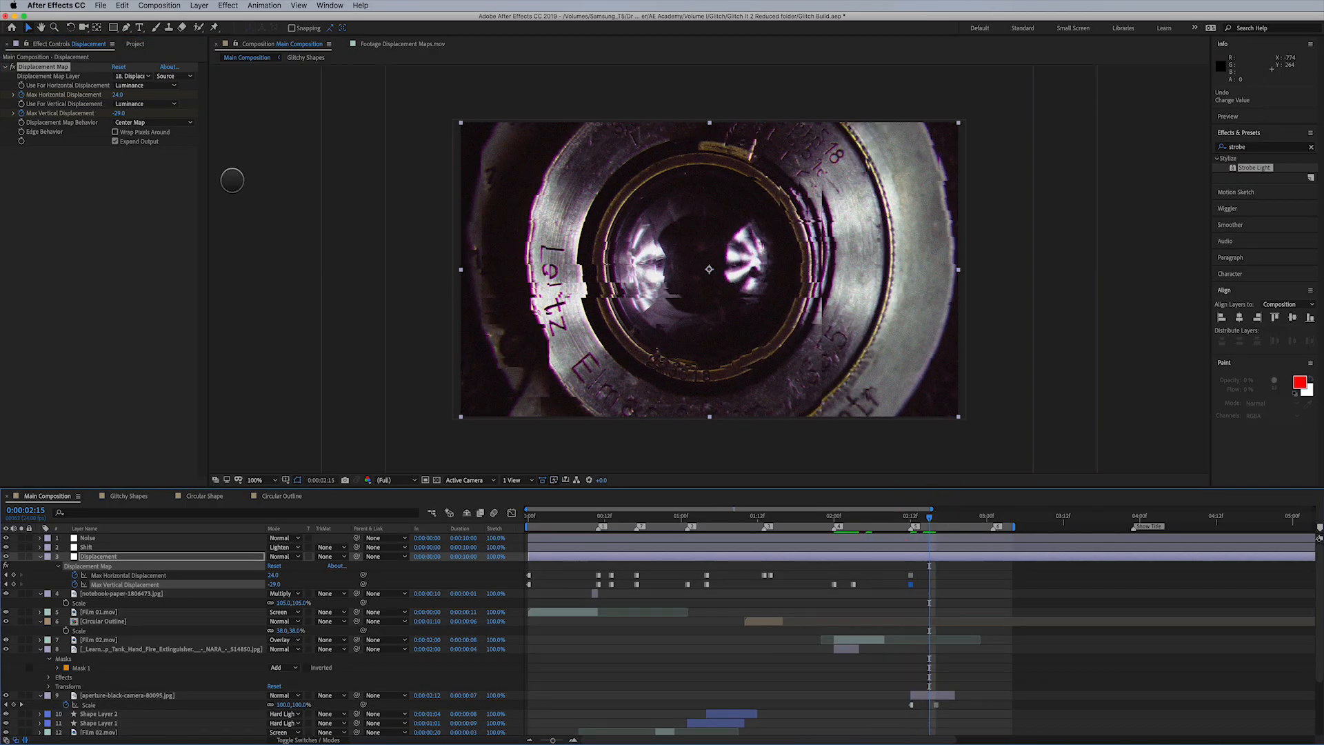
pyautogui.click(120, 95)
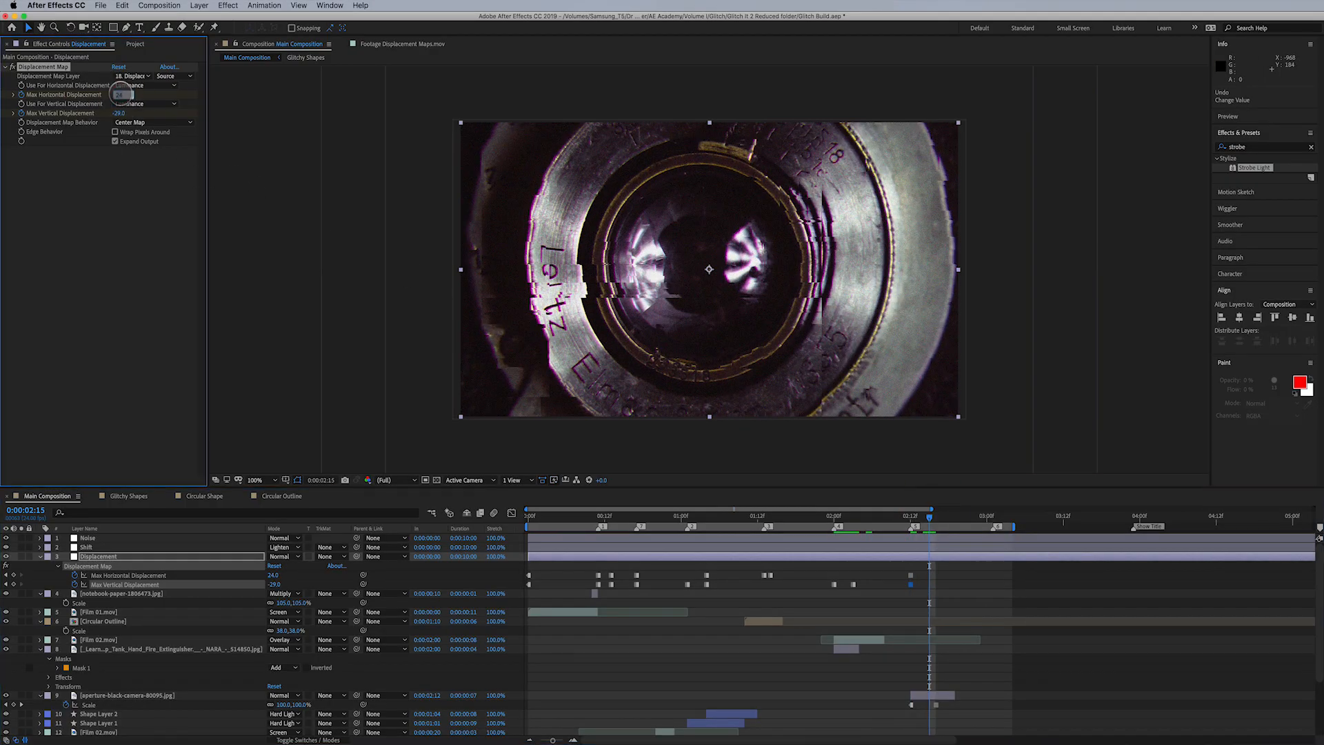
pyautogui.write('2')
pyautogui.press('Tab')
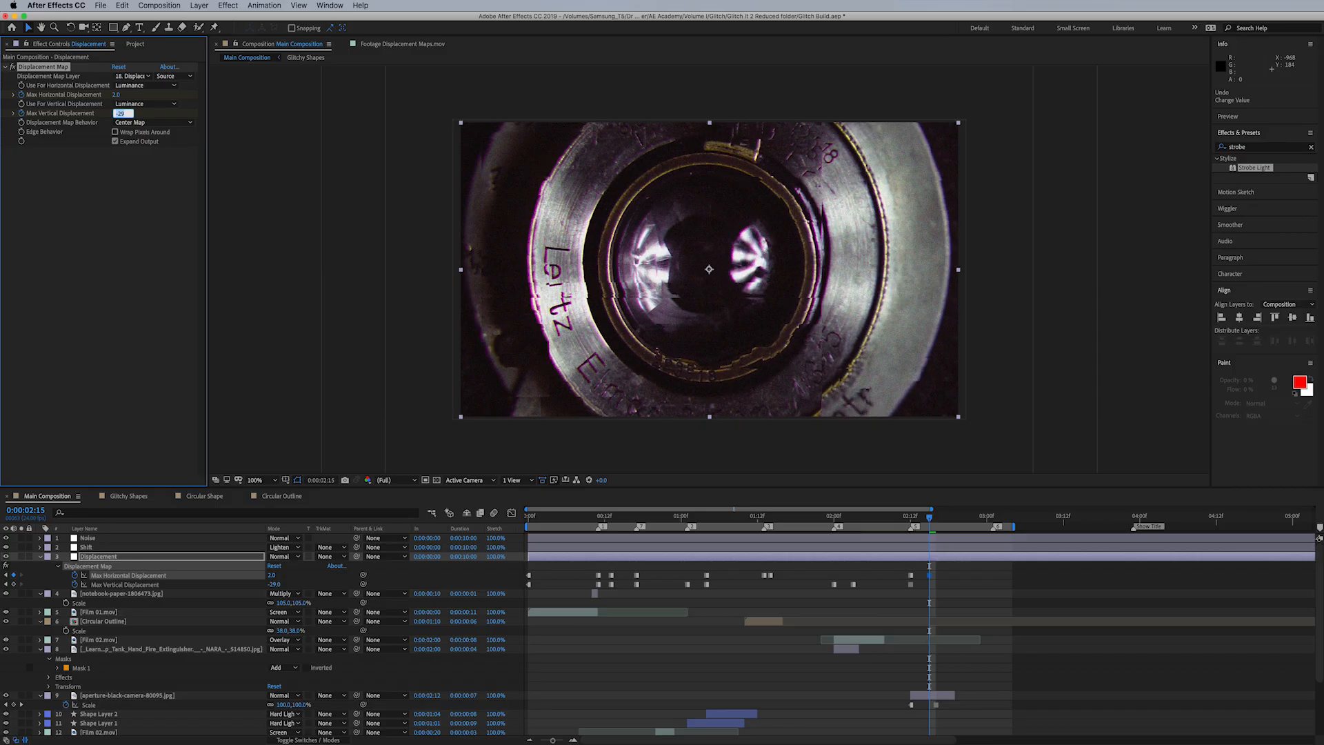
pyautogui.write('1')
pyautogui.press('Return')
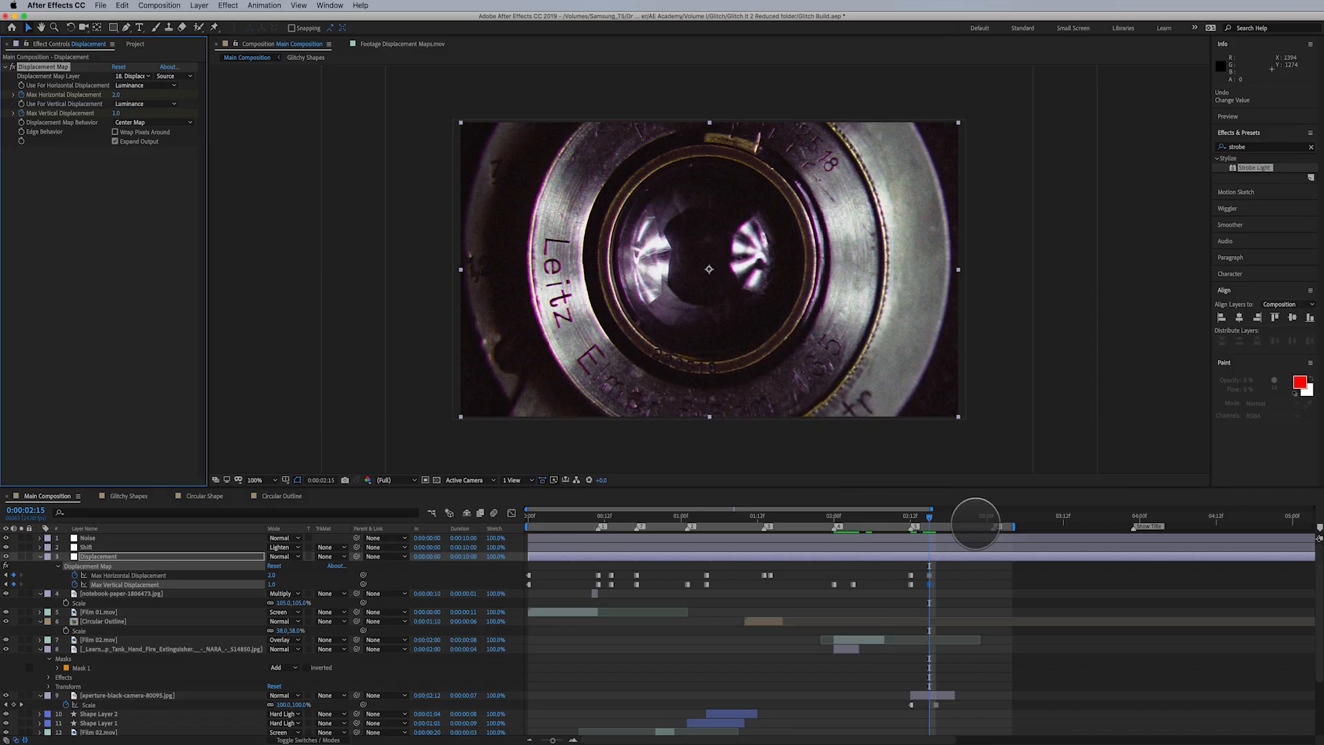
# - Play back the composition to review the displacement bursts, and save the project
pyautogui.moveTo(967, 518); pyautogui.dragTo(991, 519)
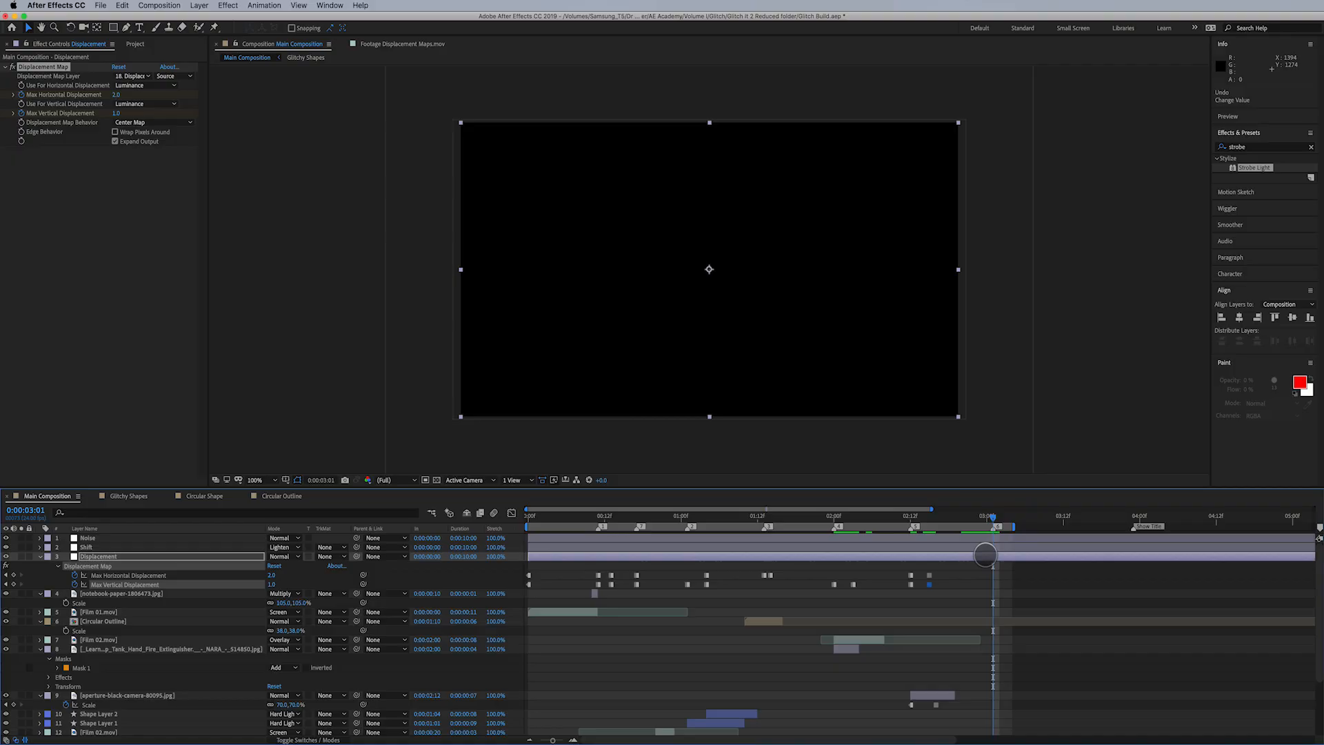
pyautogui.press('space')
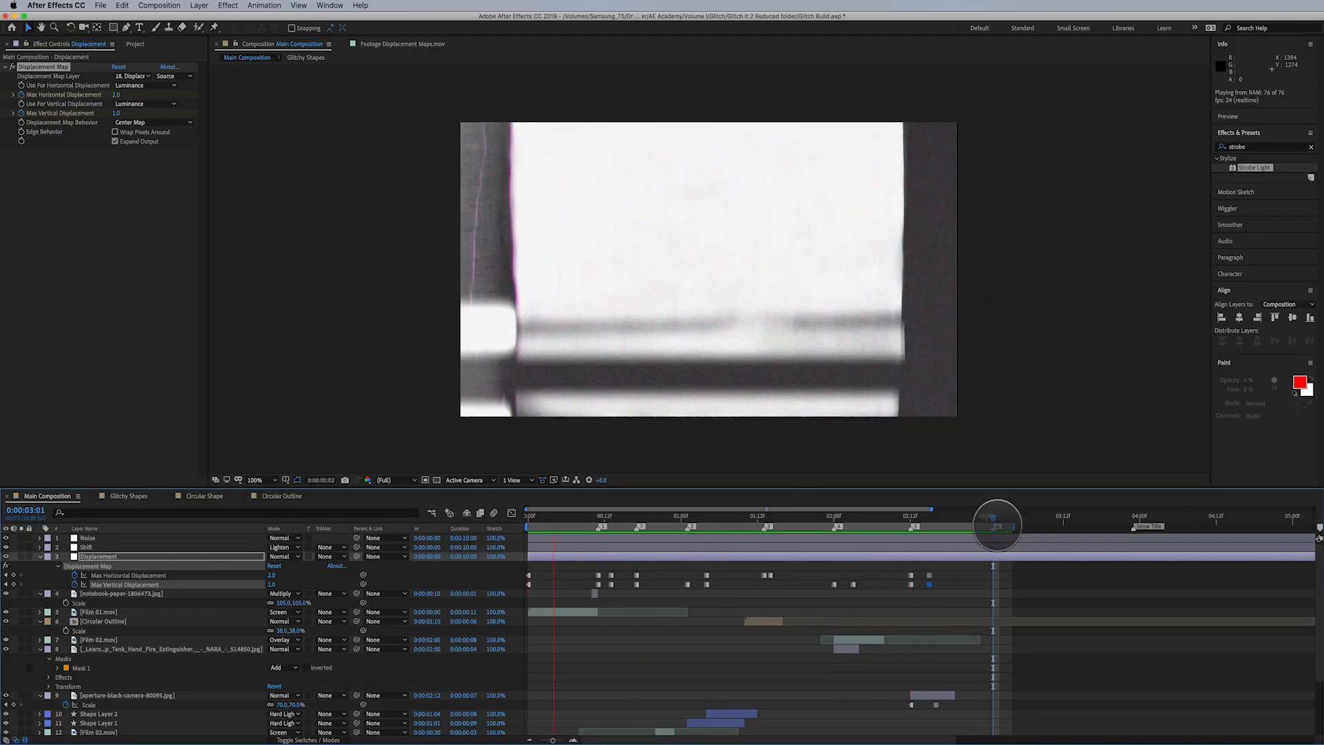
pyautogui.click(986, 517)
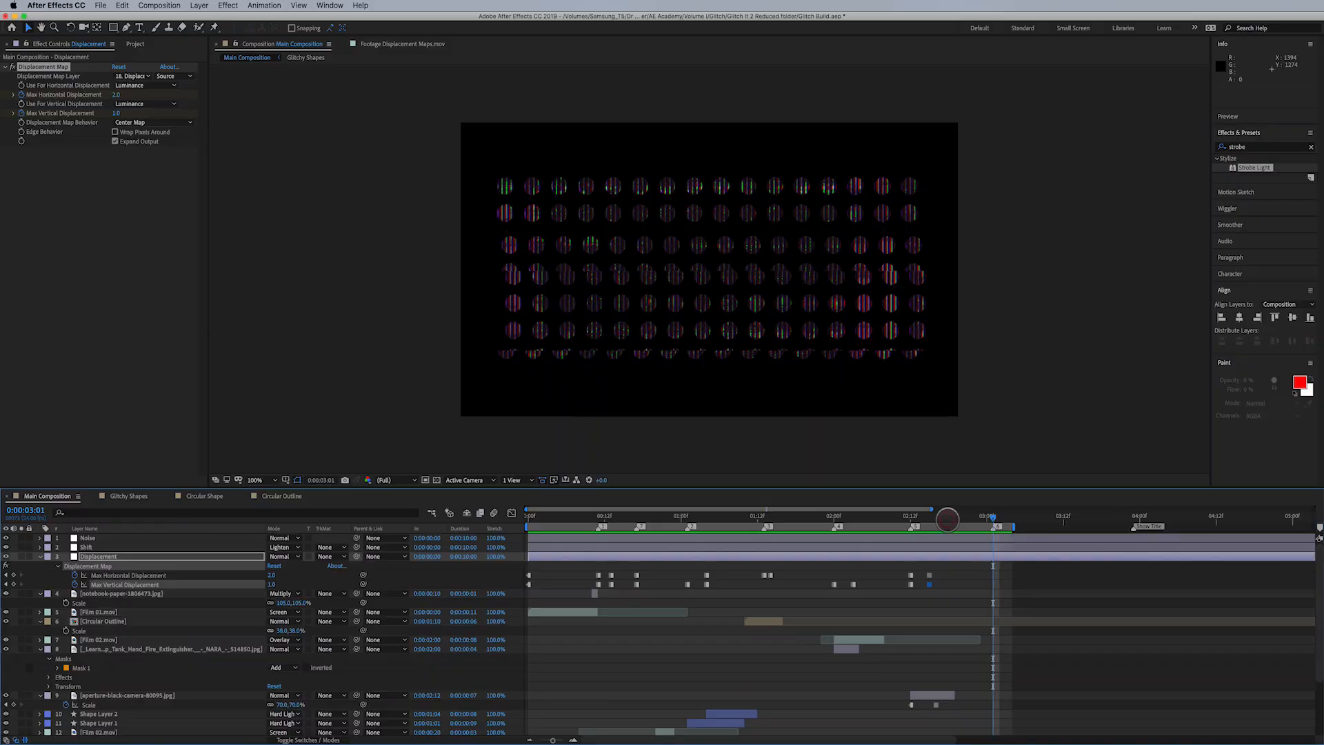
pyautogui.click(925, 518)
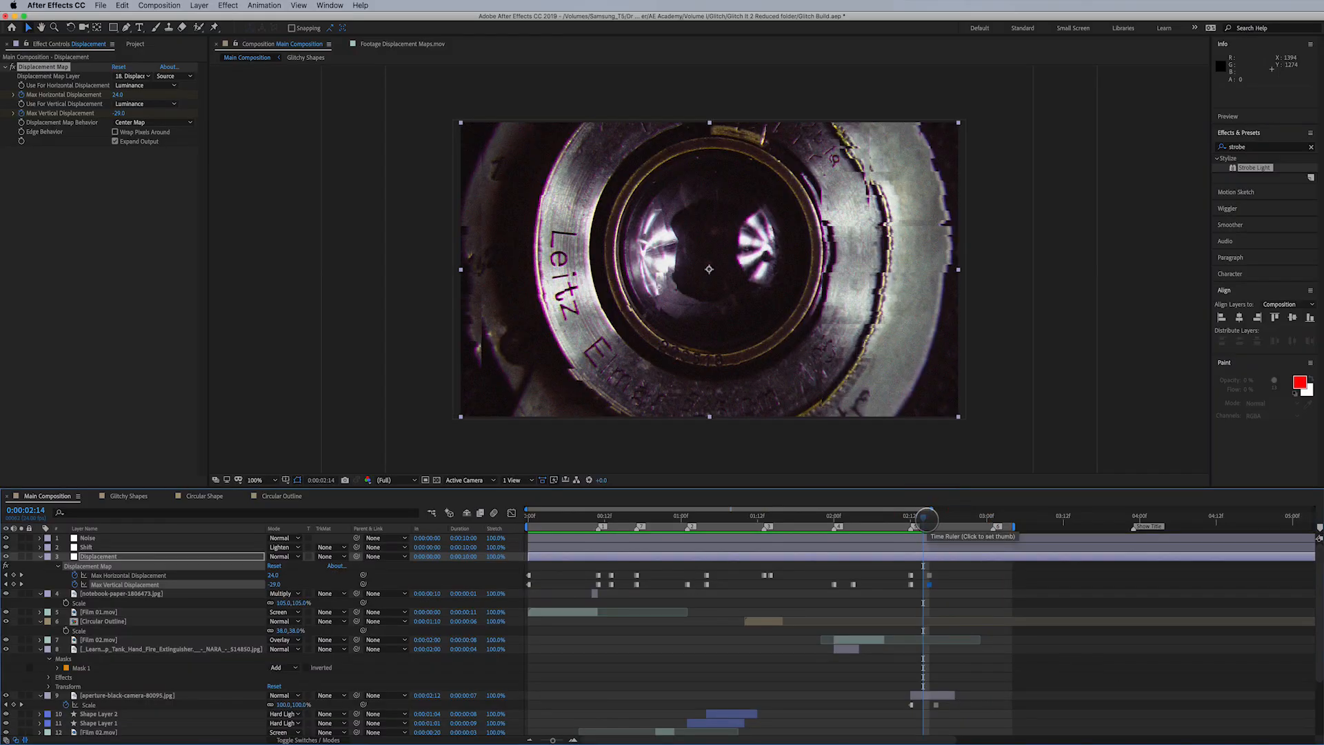
pyautogui.press('super+s')
pyautogui.moveTo(919, 519); pyautogui.dragTo(913, 522)
pyautogui.moveTo(273, 574); pyautogui.dragTo(878, 557)
pyautogui.press('super+z')
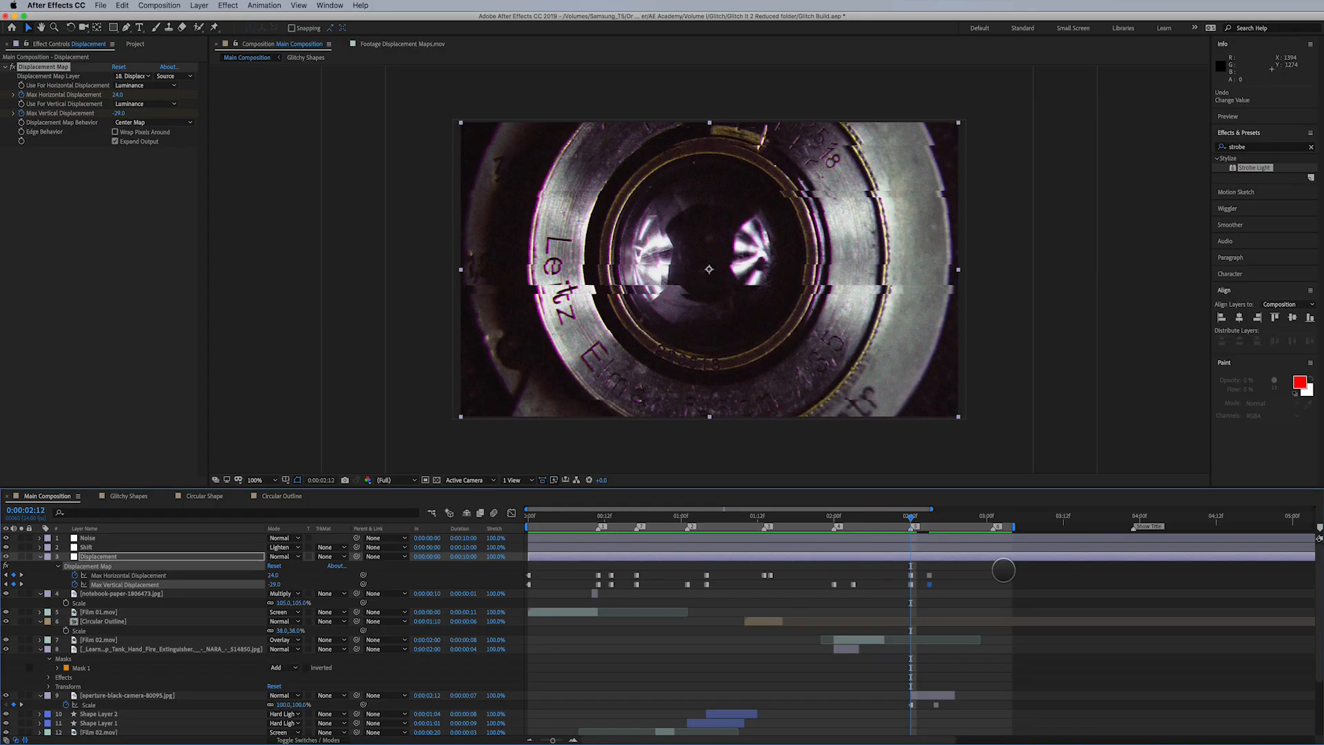
# - At 0:00:02:14, keyframe Max Horizontal Displacement at about 380 and Max Vertical Displacement at 311
pyautogui.click(910, 584)
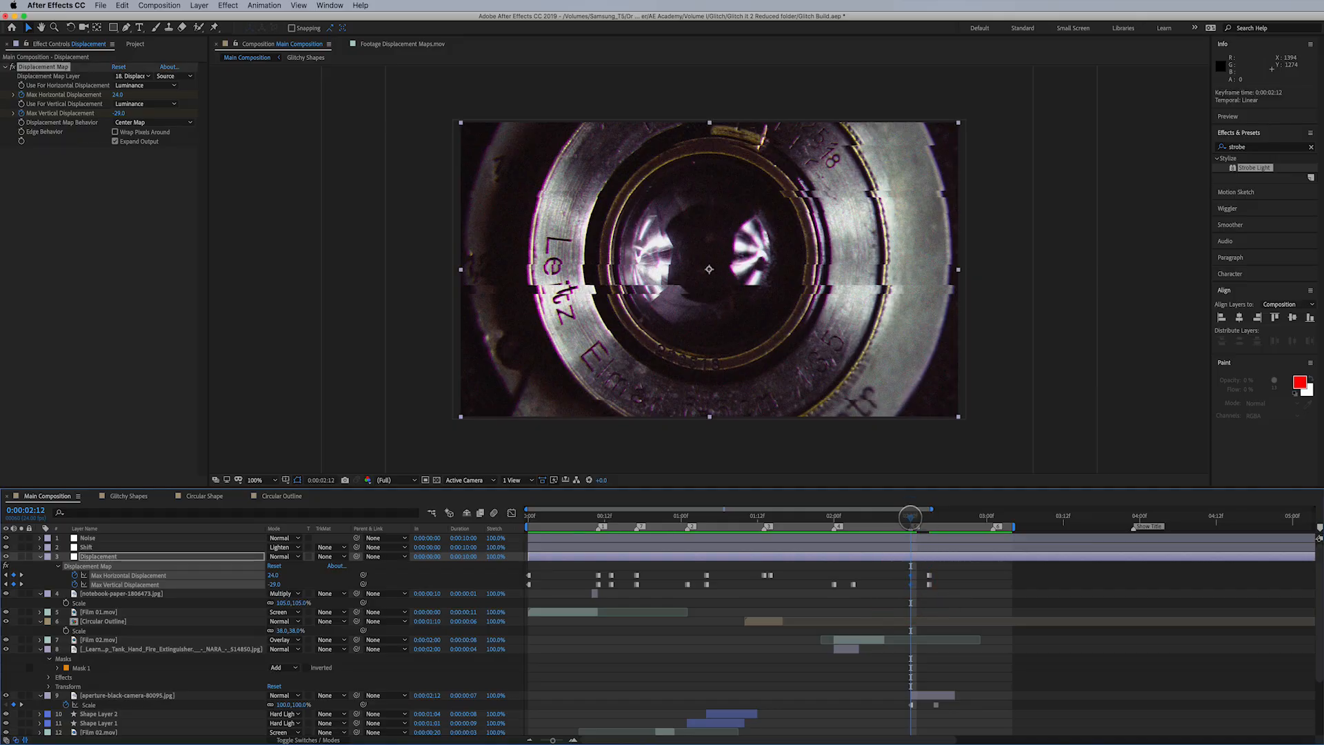
pyautogui.moveTo(910, 518); pyautogui.dragTo(922, 517)
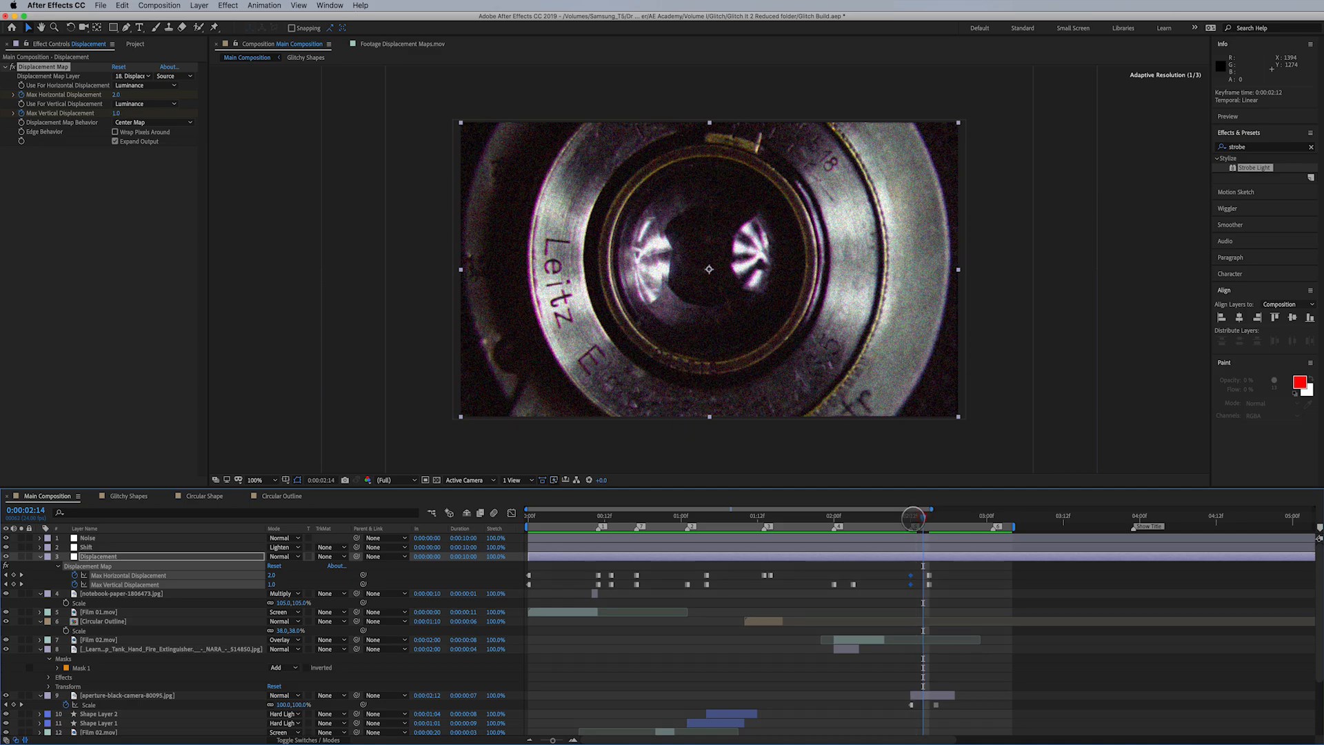
pyautogui.moveTo(272, 574); pyautogui.dragTo(466, 573)
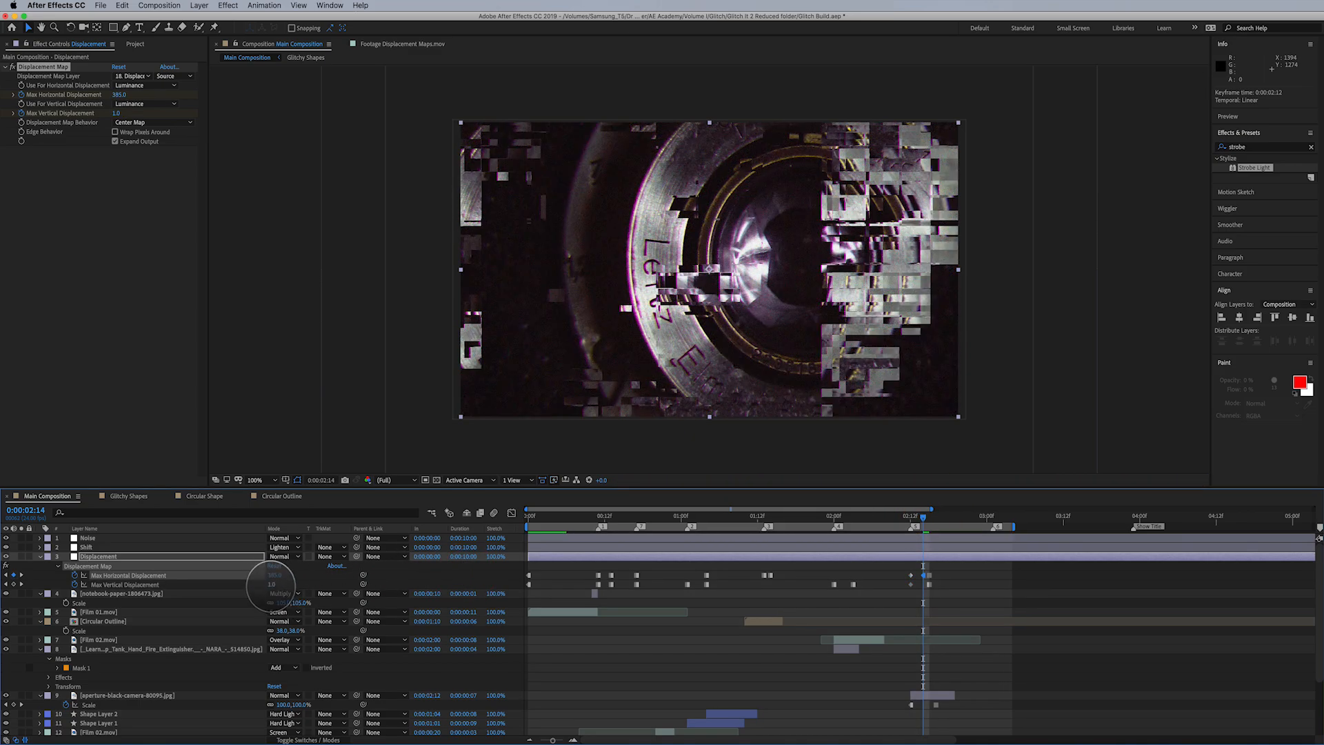
pyautogui.moveTo(273, 584); pyautogui.dragTo(500, 590)
# - Move the displacement keyframe pair at 0:00:02:12 to 0:00:02:11 and the pair at 0:00:02:15 to 0:00:02:16
pyautogui.moveTo(916, 569)
pyautogui.mouseDown()
pyautogui.moveTo(904, 589)
pyautogui.moveTo(904, 577)
pyautogui.mouseUp()
pyautogui.click(926, 515)
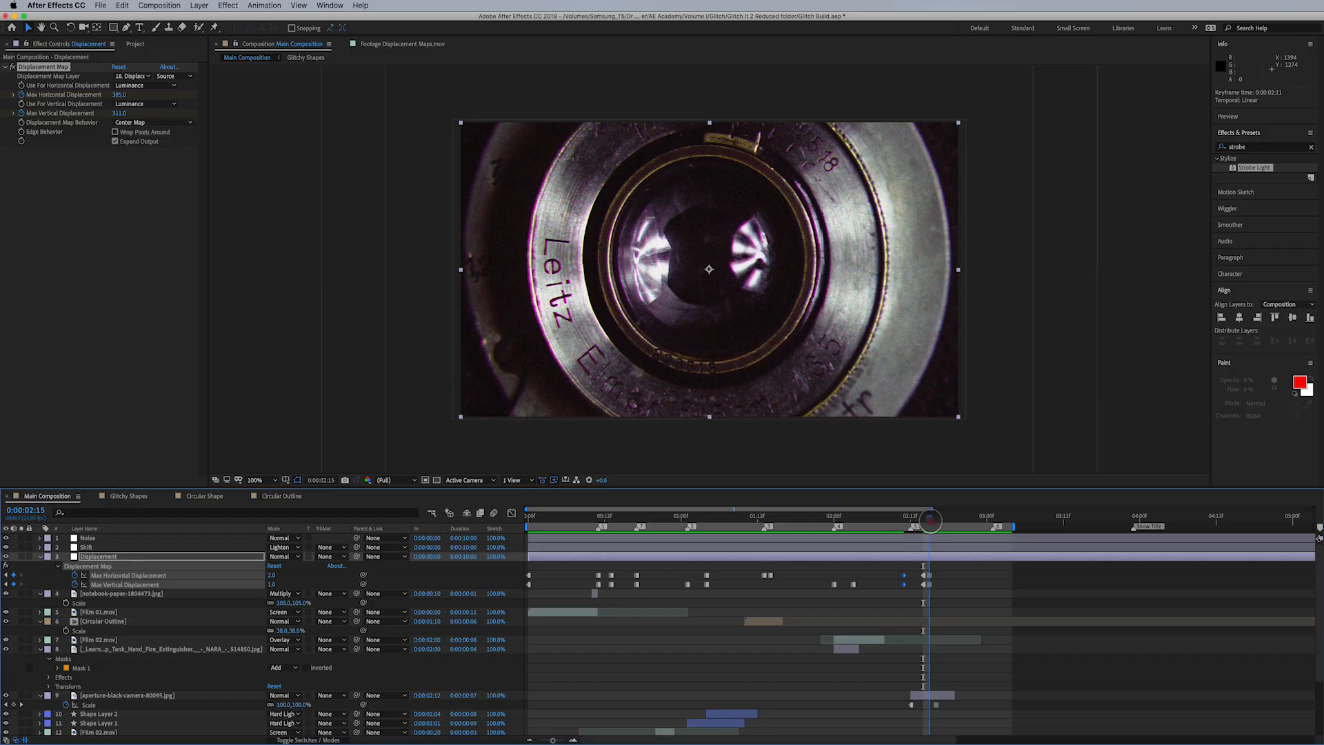
pyautogui.moveTo(930, 521); pyautogui.dragTo(934, 521)
pyautogui.moveTo(935, 570); pyautogui.dragTo(934, 585)
pyautogui.moveTo(935, 518); pyautogui.dragTo(923, 520)
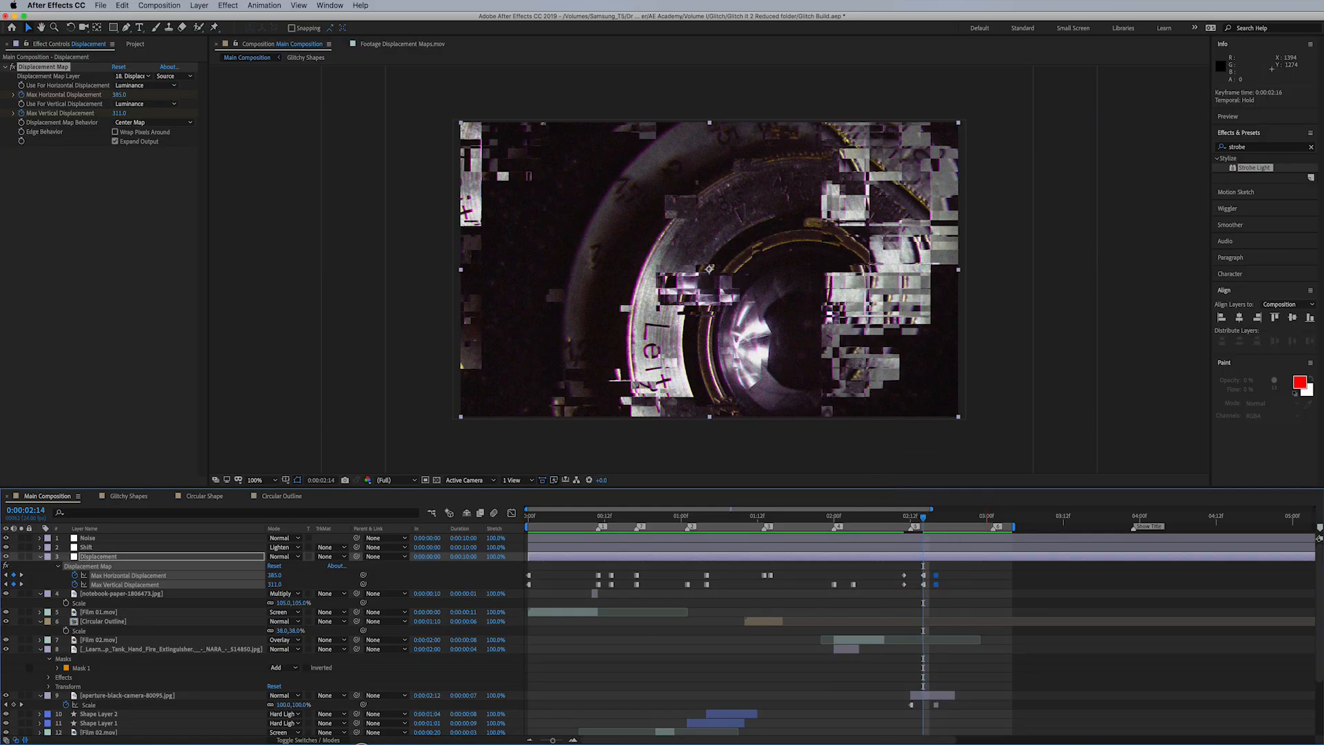
# - Apply the Black & White color correction effect to the aperture-black-camera-80095.jpg layer and check it across its frames
pyautogui.click(209, 695)
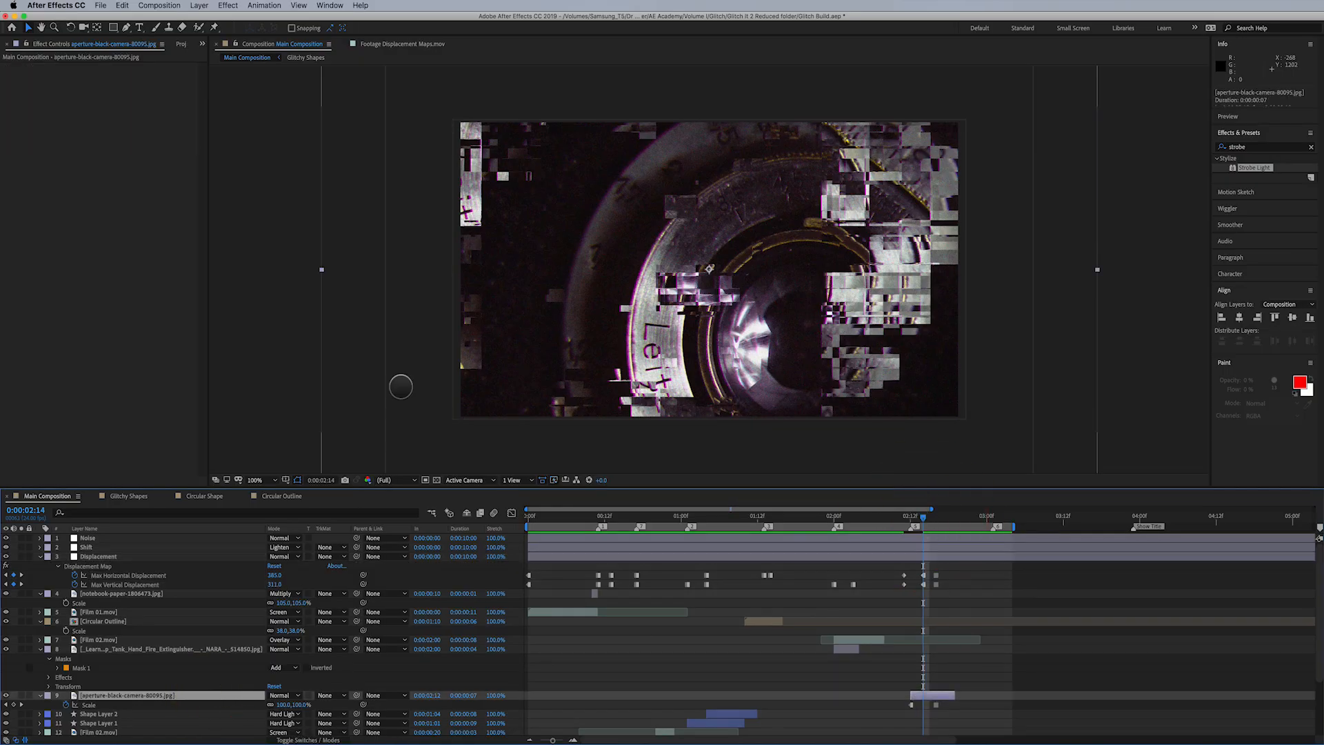
pyautogui.click(224, 5)
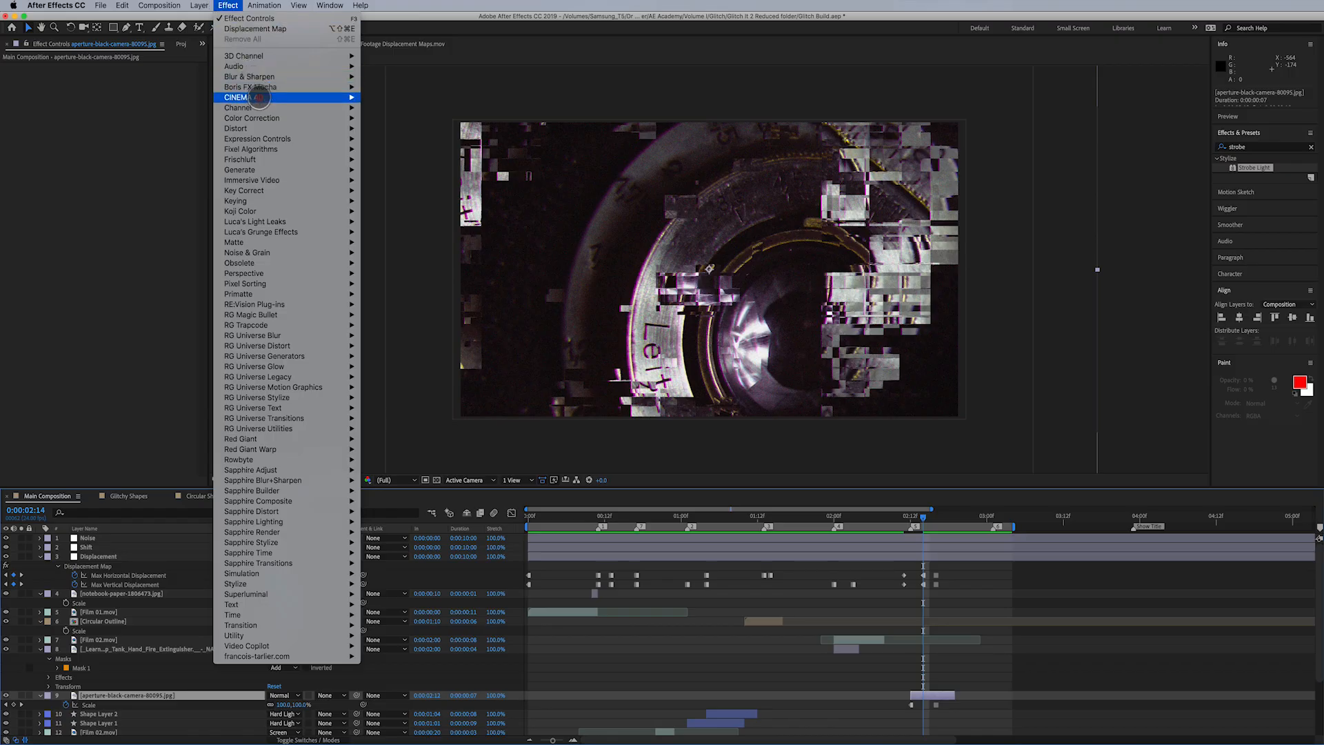
pyautogui.moveTo(262, 118)
pyautogui.click(417, 148)
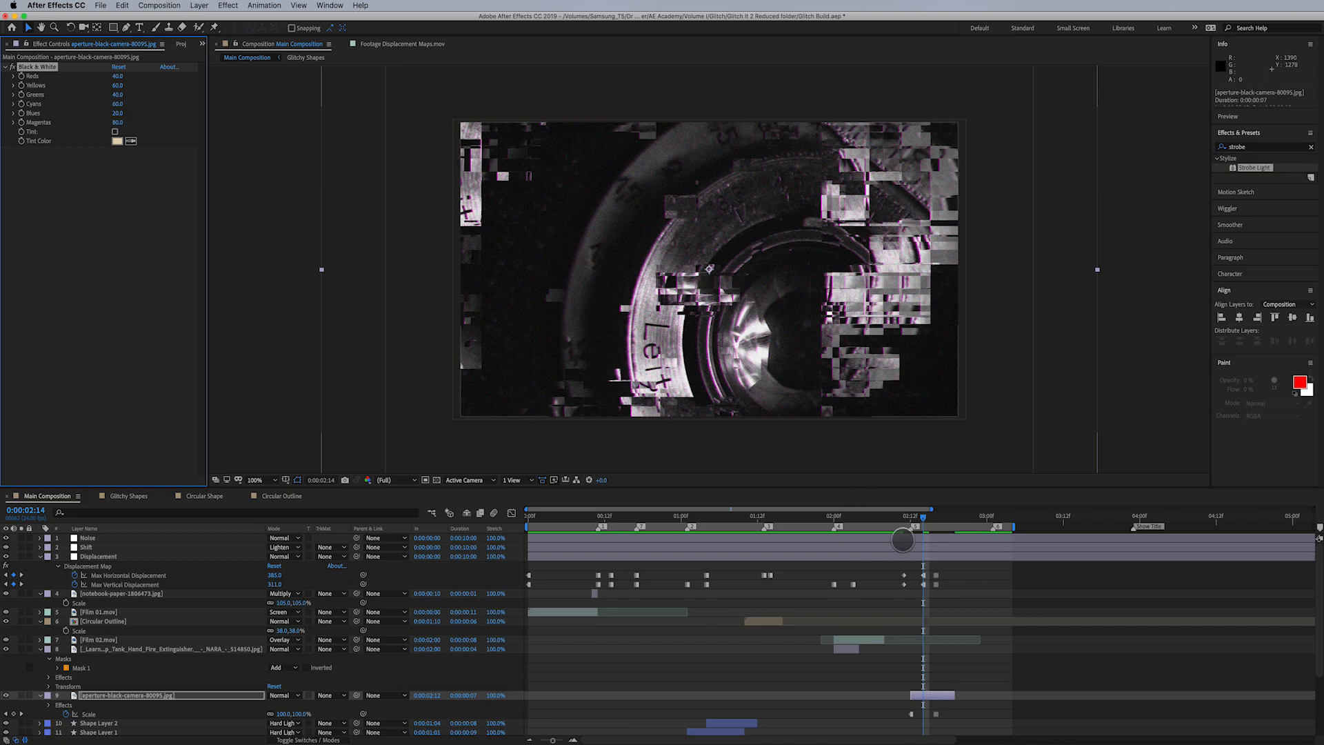
pyautogui.moveTo(921, 525)
pyautogui.mouseDown()
pyautogui.moveTo(832, 528)
pyautogui.moveTo(975, 532)
pyautogui.moveTo(936, 537)
pyautogui.mouseUp()
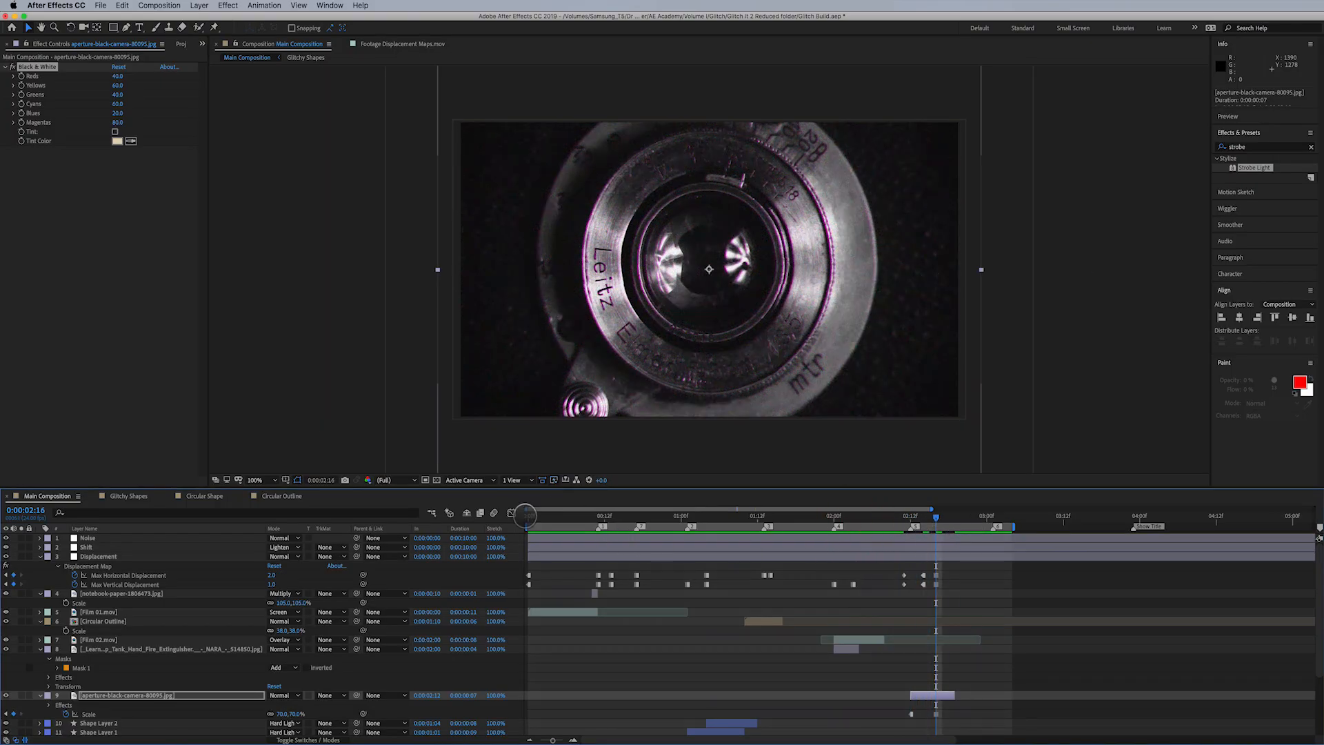
pyautogui.moveTo(939, 519); pyautogui.dragTo(938, 520)
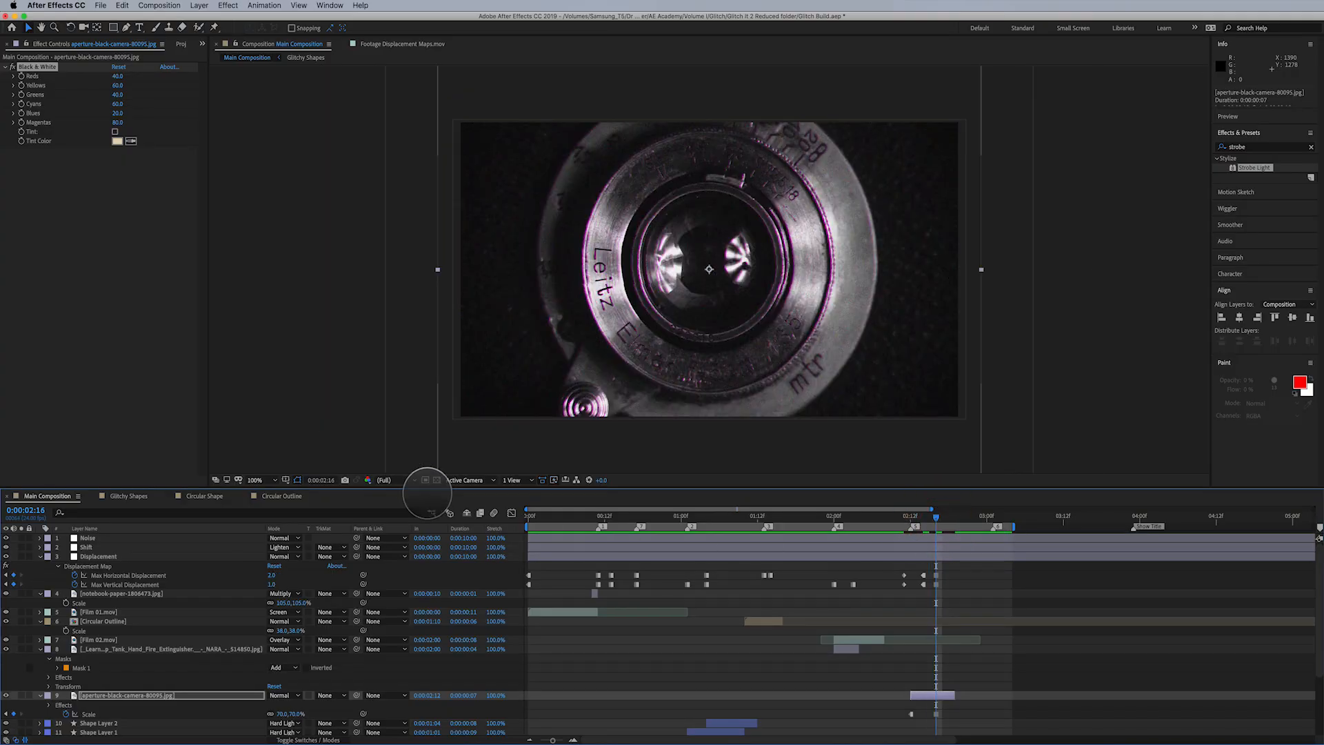
# - Create a new 2000 x 2000 px composition named X Shape
pyautogui.click(159, 6)
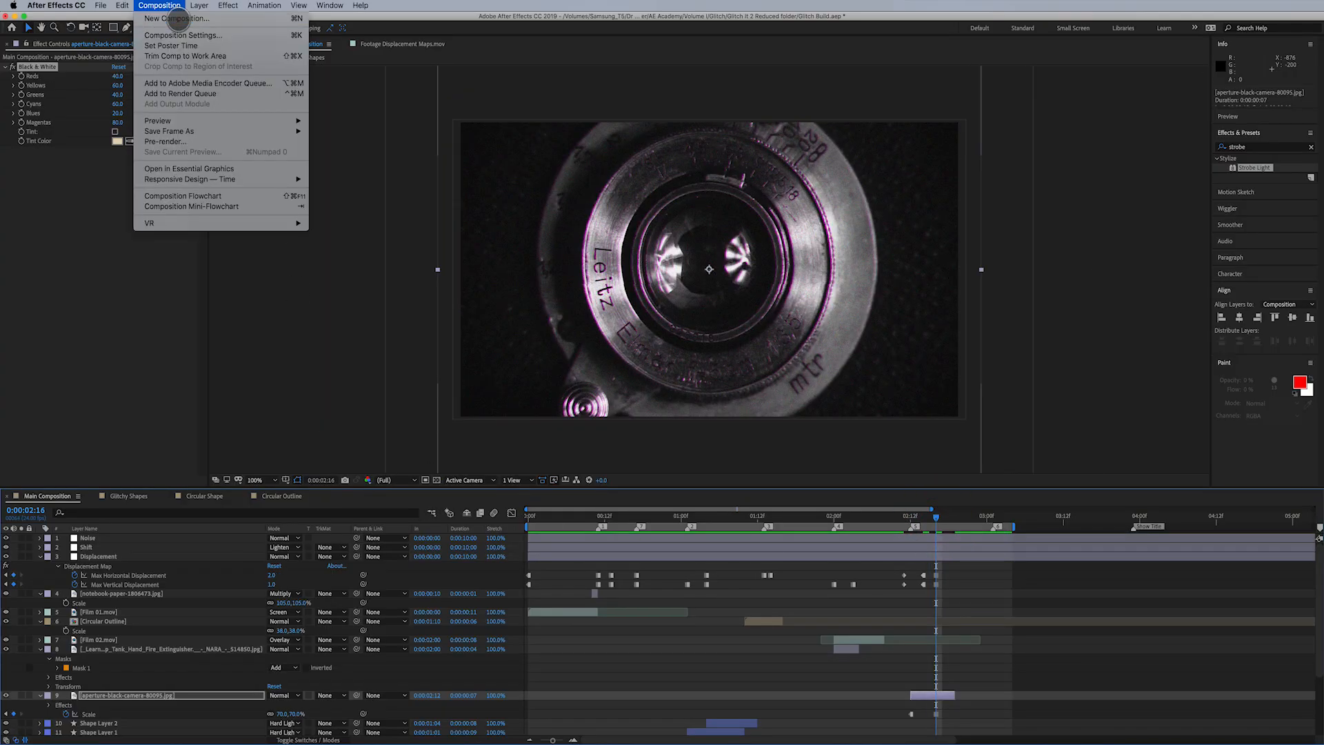
pyautogui.click(176, 21)
pyautogui.click(555, 210)
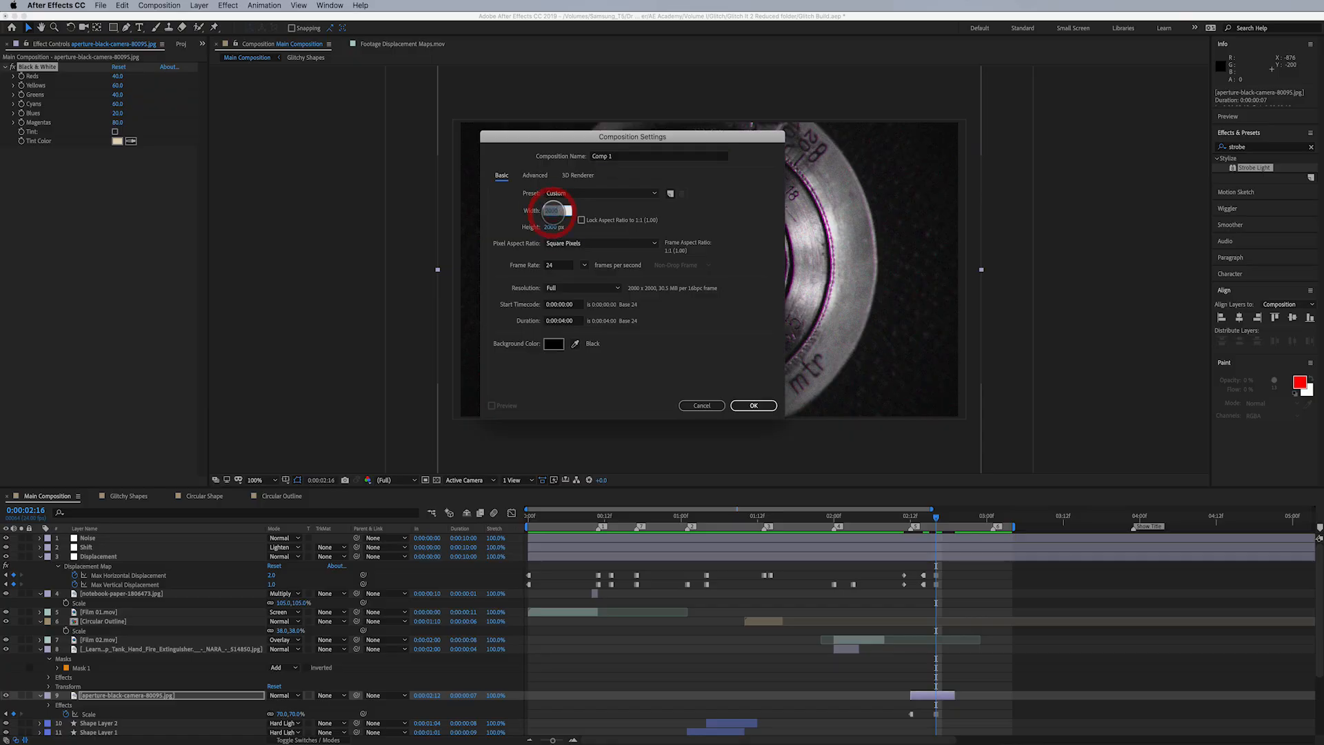
pyautogui.click(631, 156)
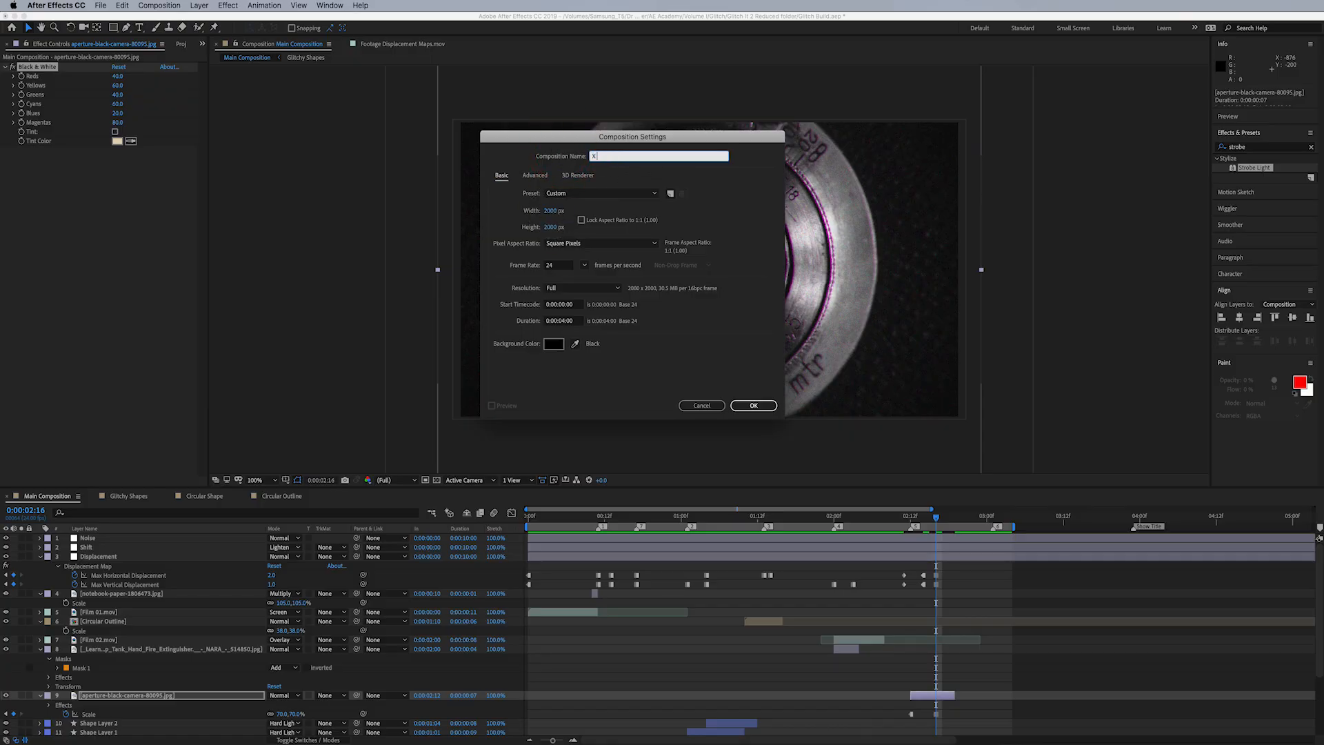
pyautogui.write('X Shape')
pyautogui.press('Return')
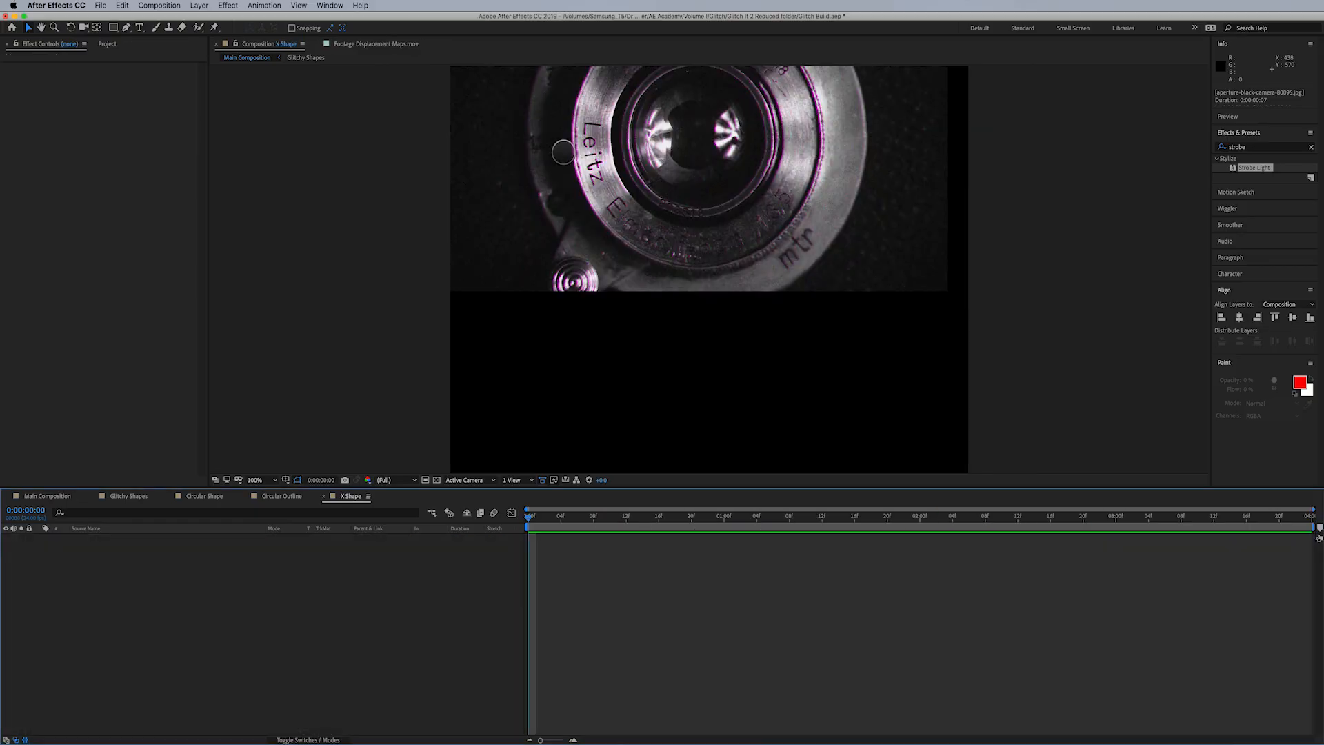
# - Add the rawpixel-633857-unsplash.jpg texture to the X Shape composition and scale it to 115%
pyautogui.click(108, 45)
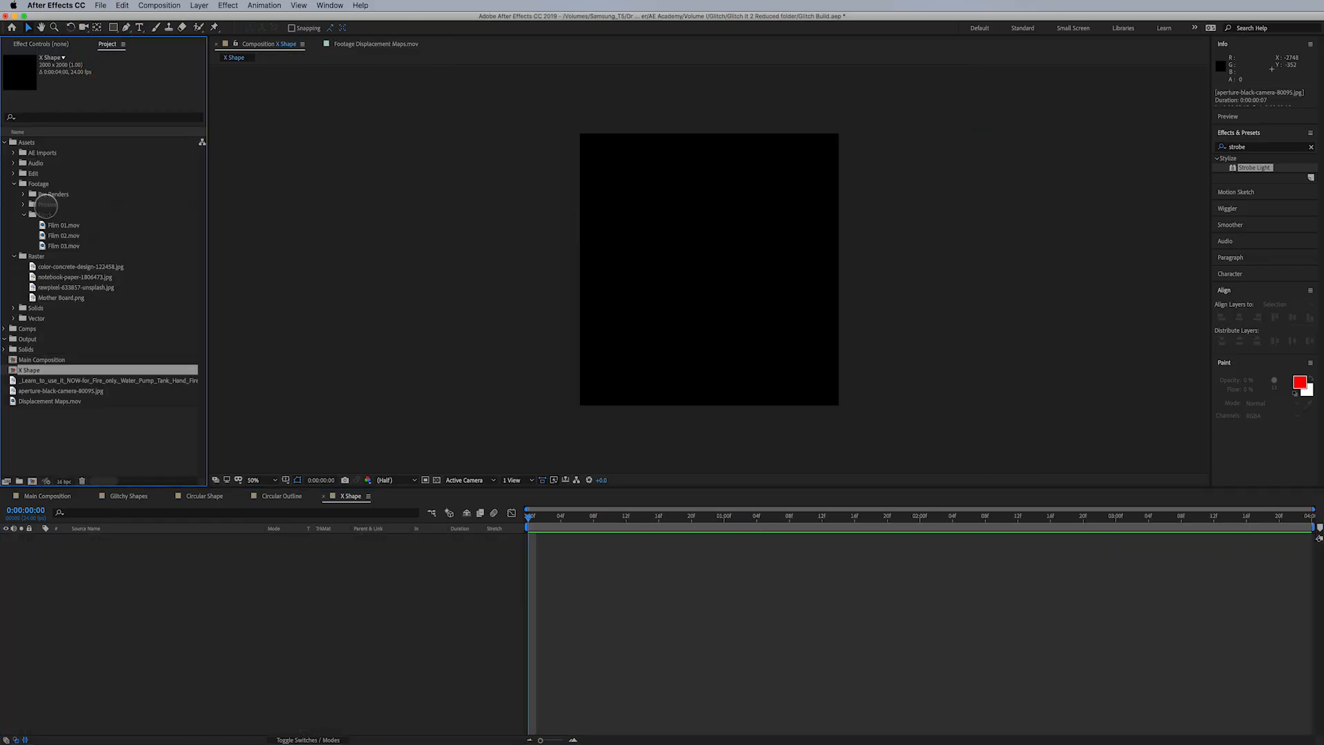
pyautogui.click(56, 286)
pyautogui.moveTo(49, 285); pyautogui.dragTo(171, 606)
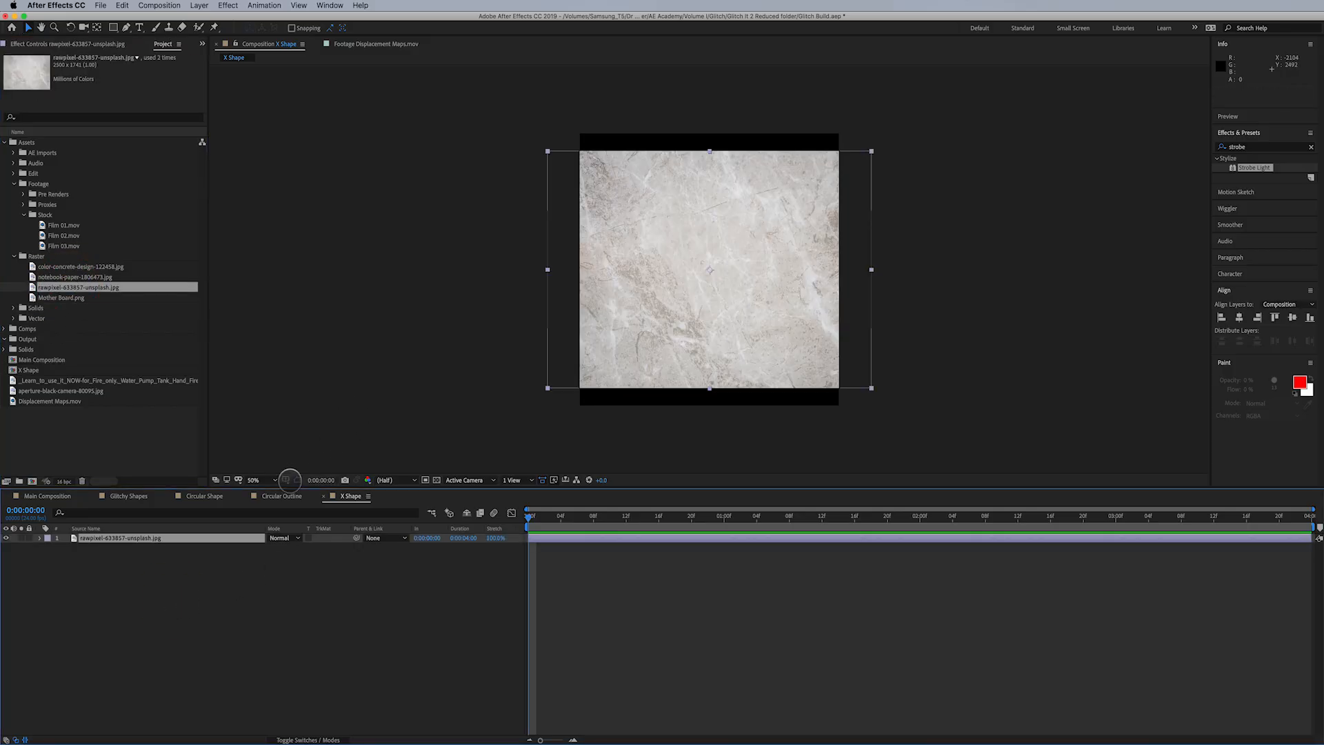
pyautogui.press('s')
pyautogui.moveTo(296, 547); pyautogui.dragTo(300, 546)
# - Draw a tall, narrow rectangular mask on the texture layer and rotate it 45° into a diagonal bar
pyautogui.click(114, 27)
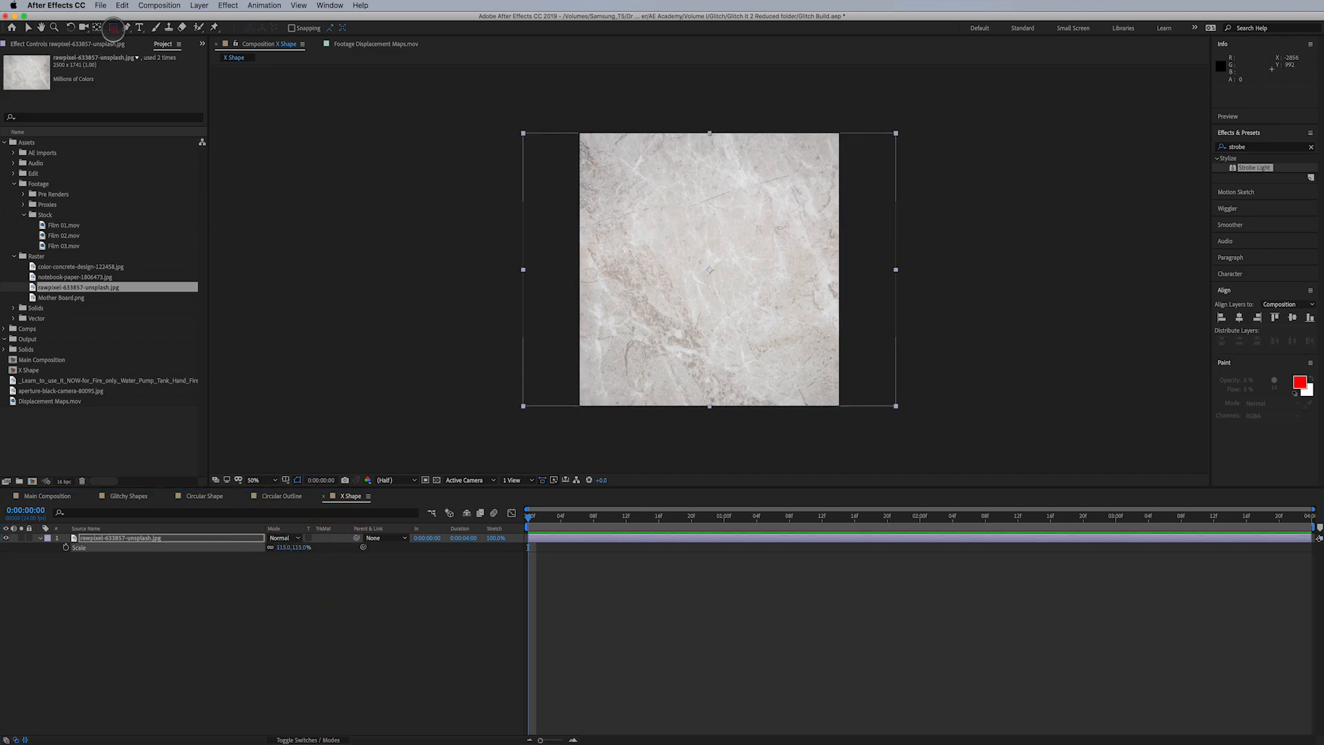
pyautogui.moveTo(113, 29); pyautogui.dragTo(210, 28)
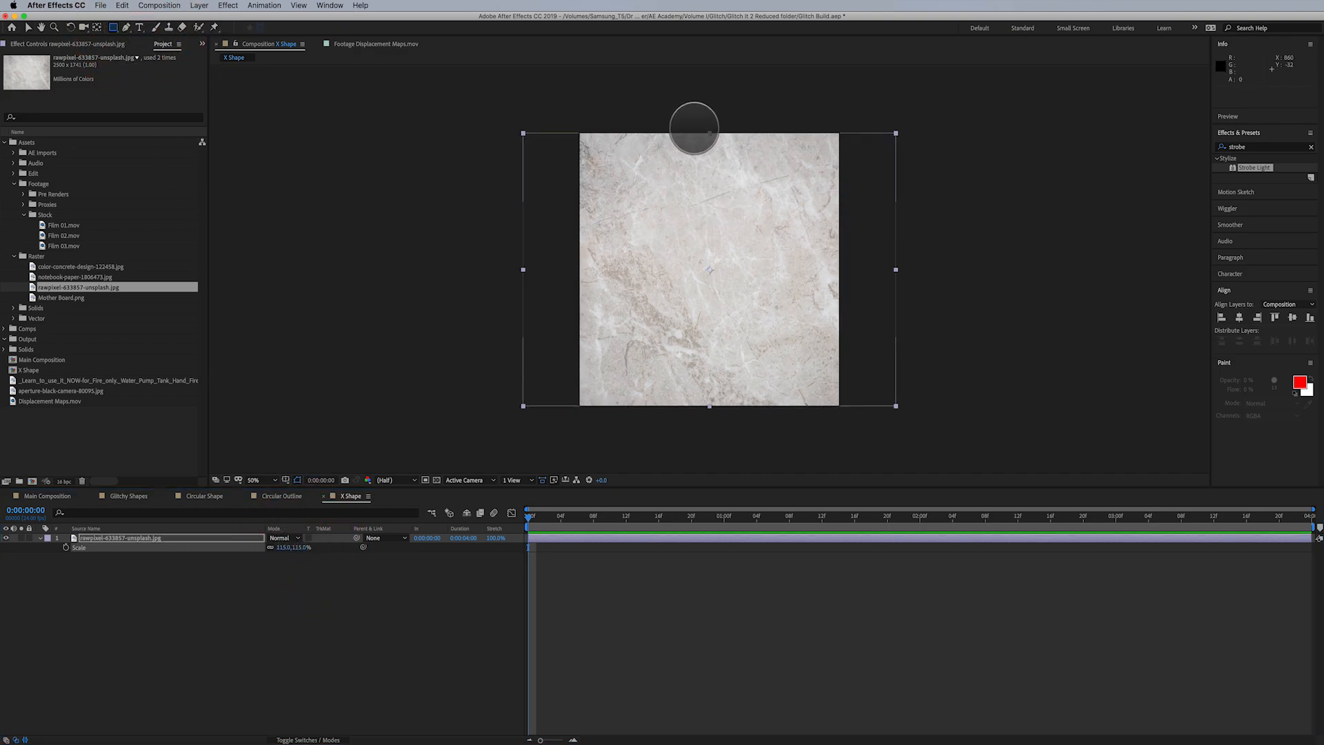
pyautogui.moveTo(680, 126); pyautogui.dragTo(652, 398)
pyautogui.press('v')
pyautogui.doubleClick(736, 414)
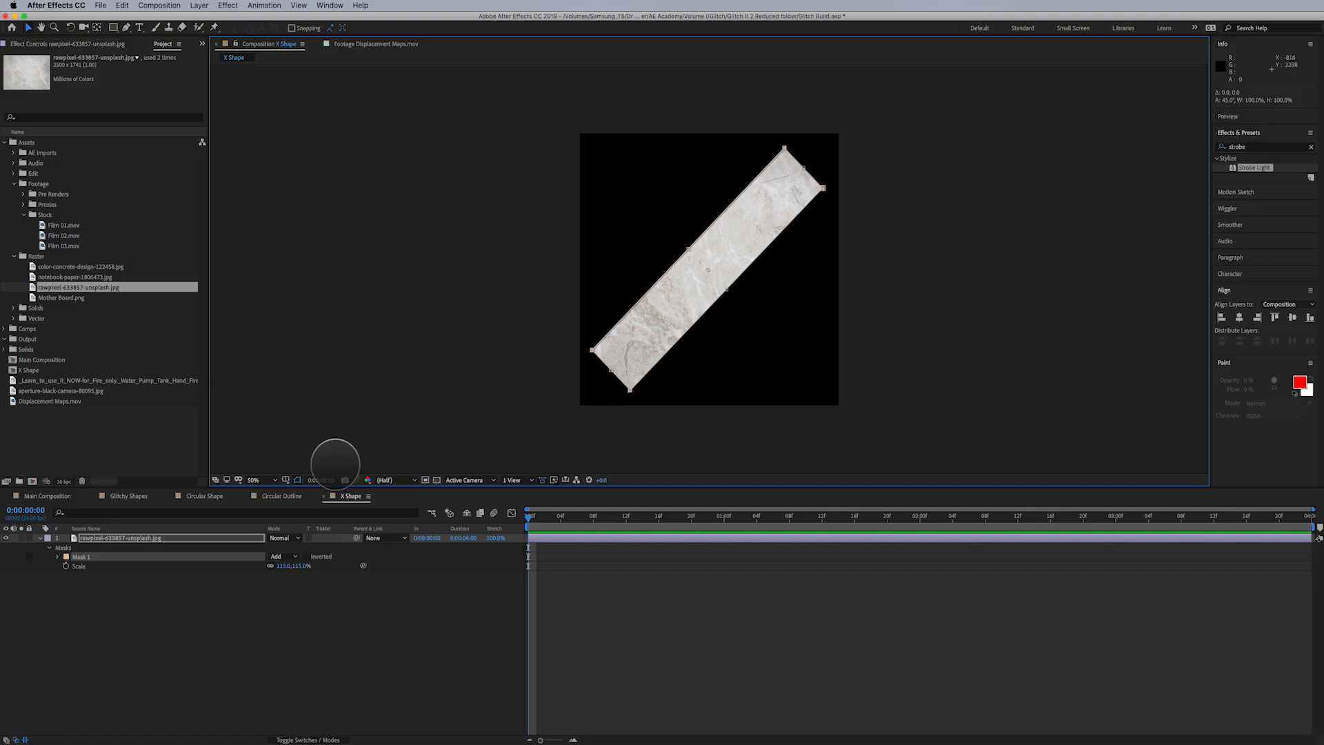
# - Duplicate the masked texture layer and rotate the copy's mask path by -90° so the two bars form an X
pyautogui.click(113, 538)
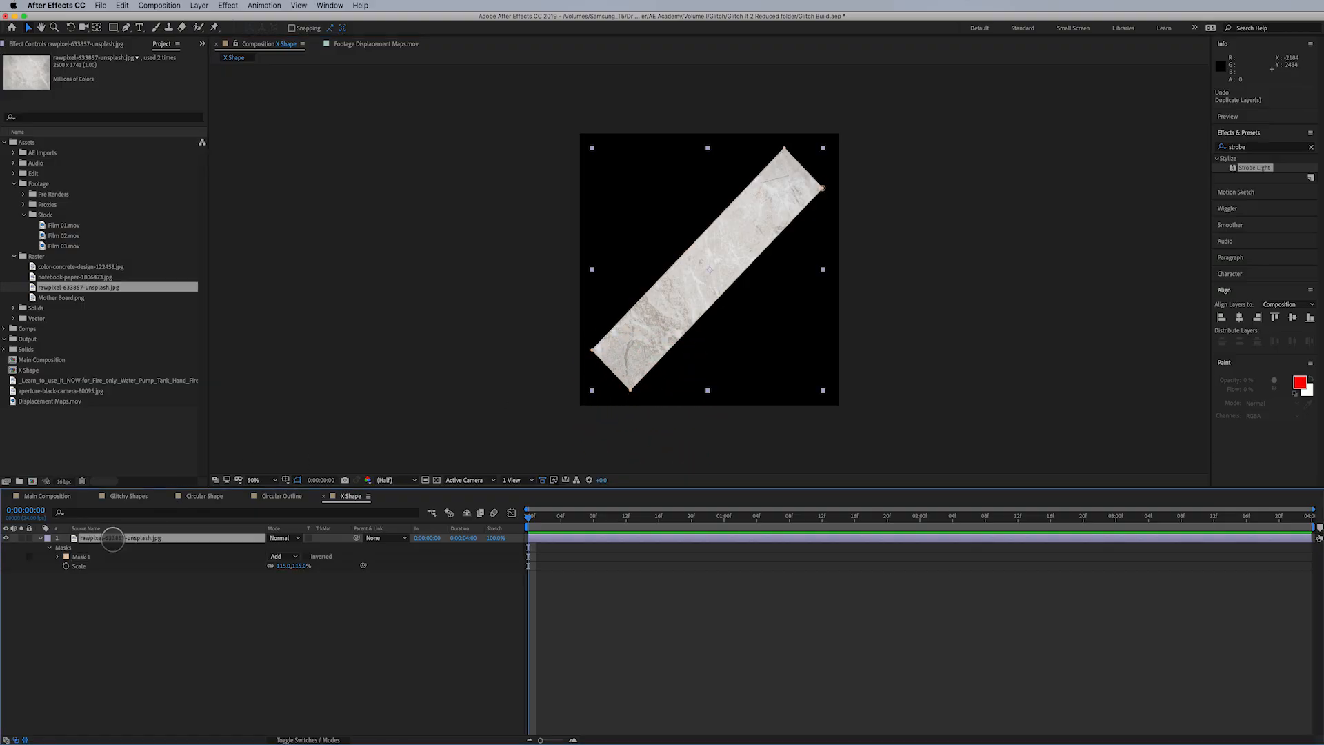
pyautogui.press('super+d')
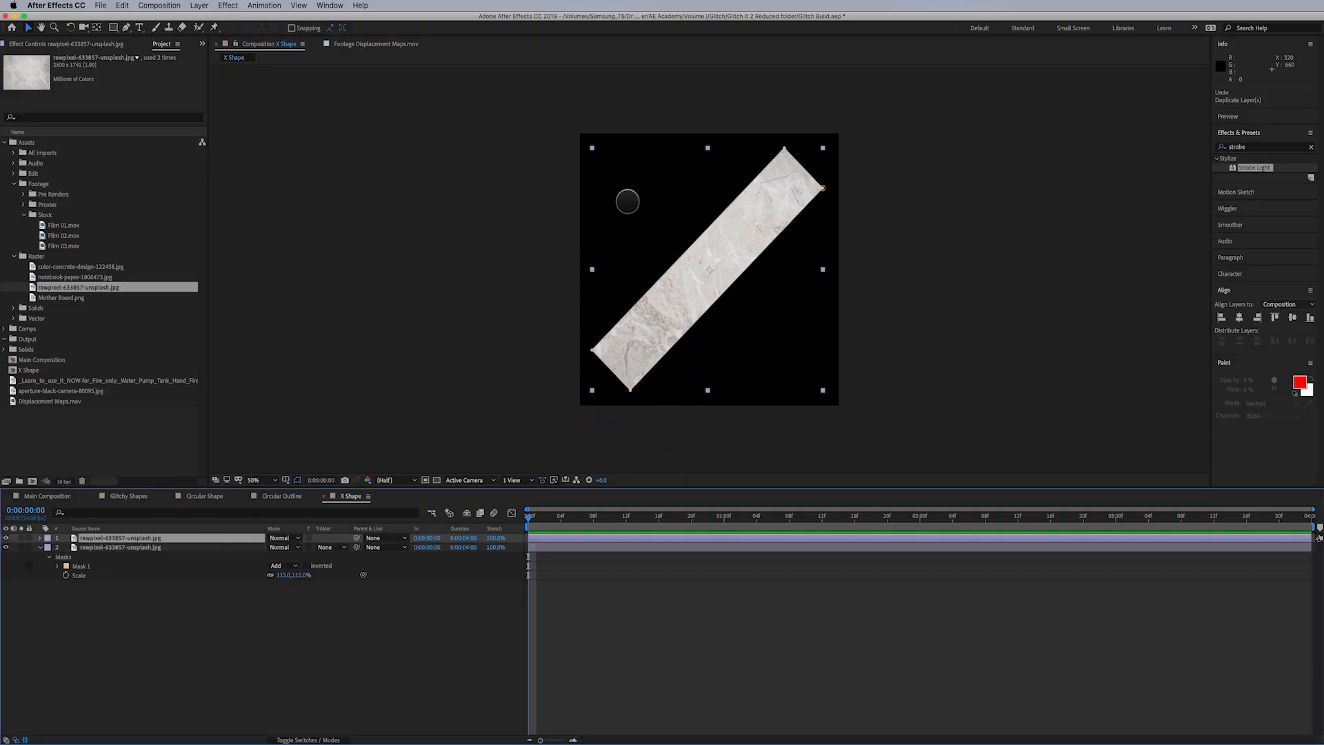
pyautogui.press('m')
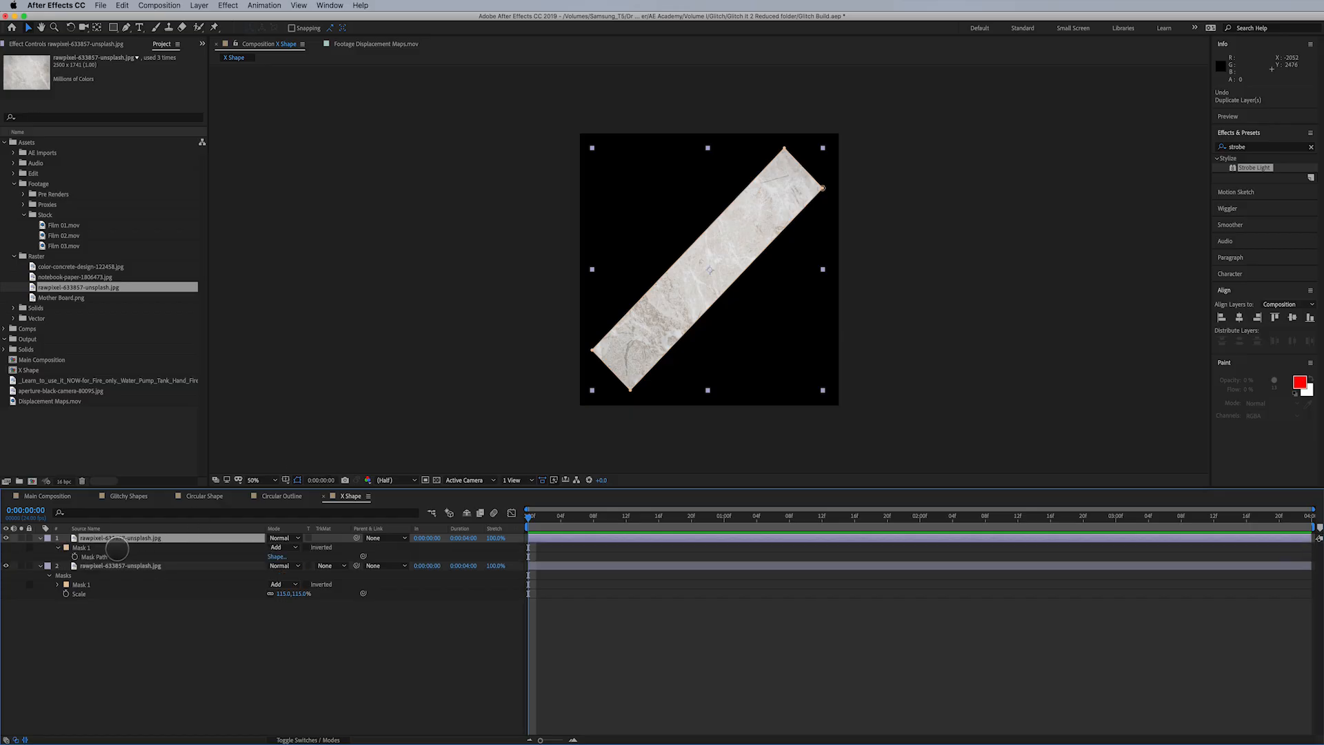
pyautogui.click(94, 556)
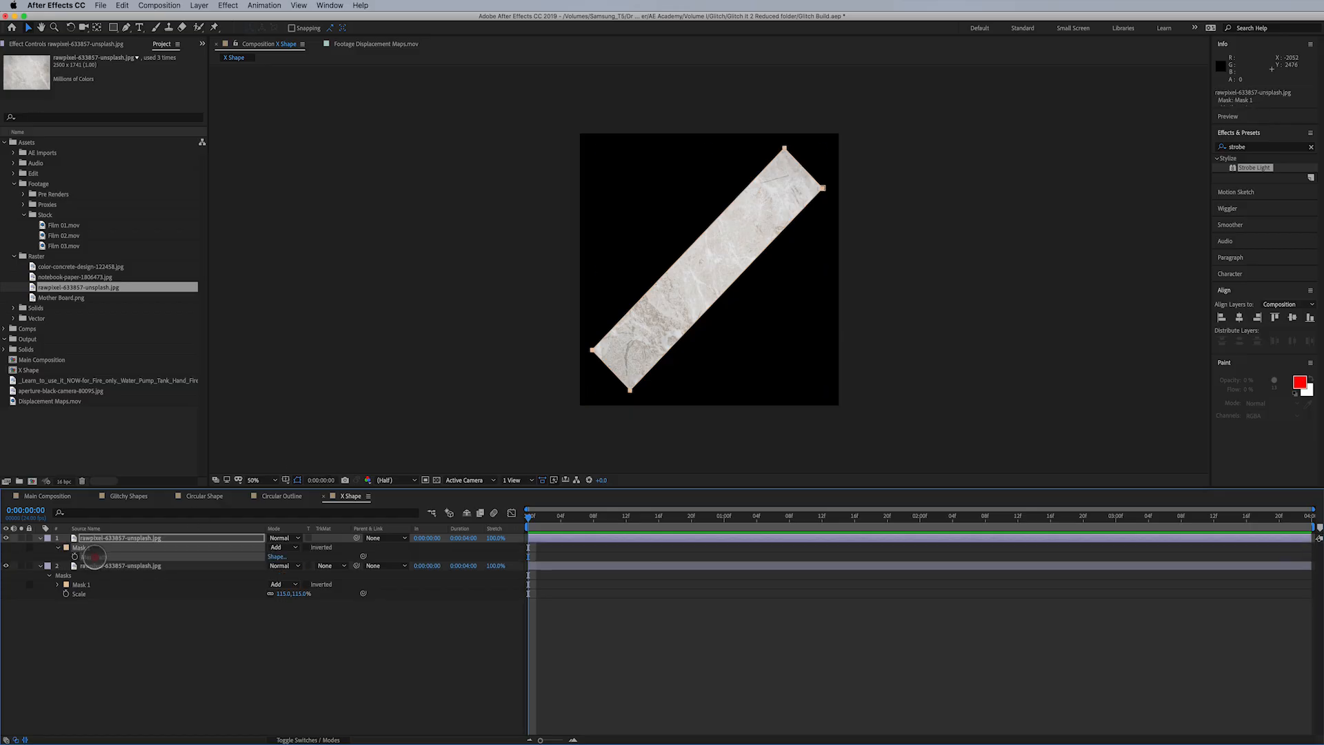
pyautogui.doubleClick(786, 147)
pyautogui.moveTo(797, 125); pyautogui.dragTo(620, 161)
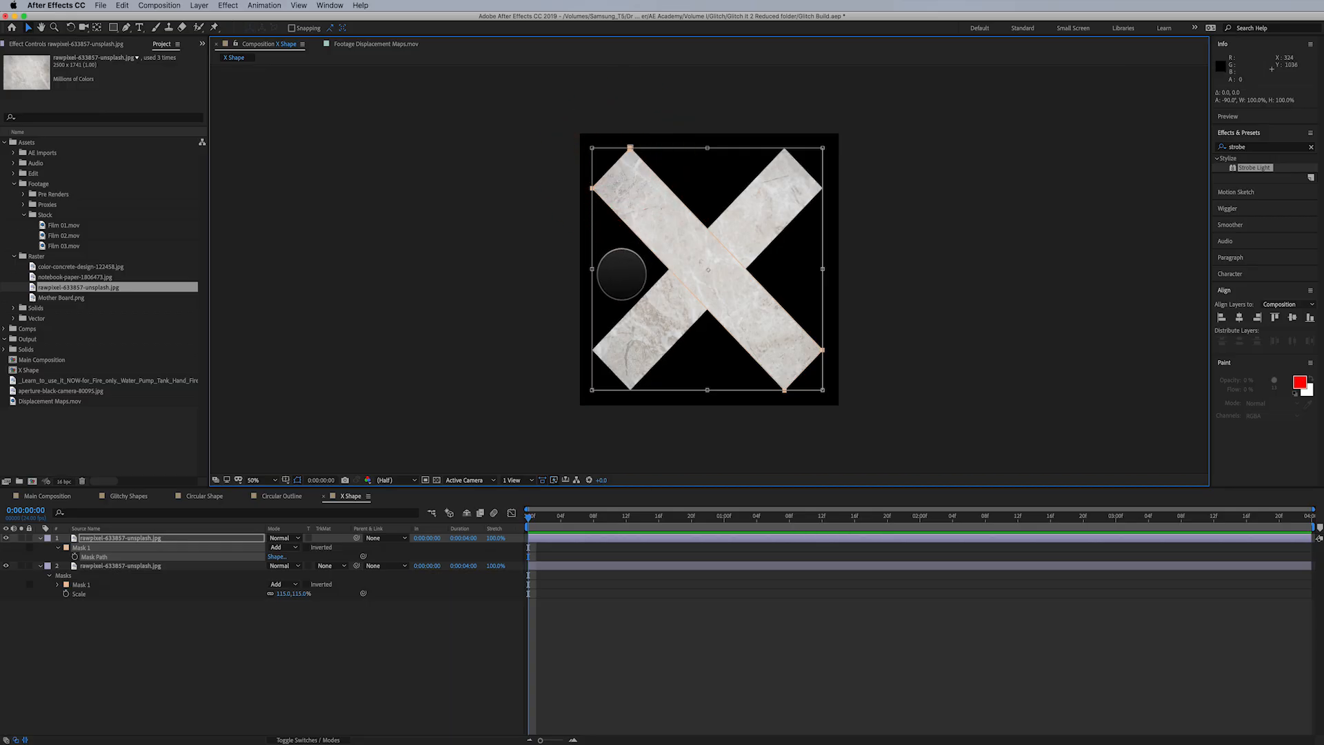
# - Add an adjustment layer above the two texture layers in the X Shape composition
pyautogui.click(111, 538)
pyautogui.click(201, 6)
pyautogui.moveTo(201, 18)
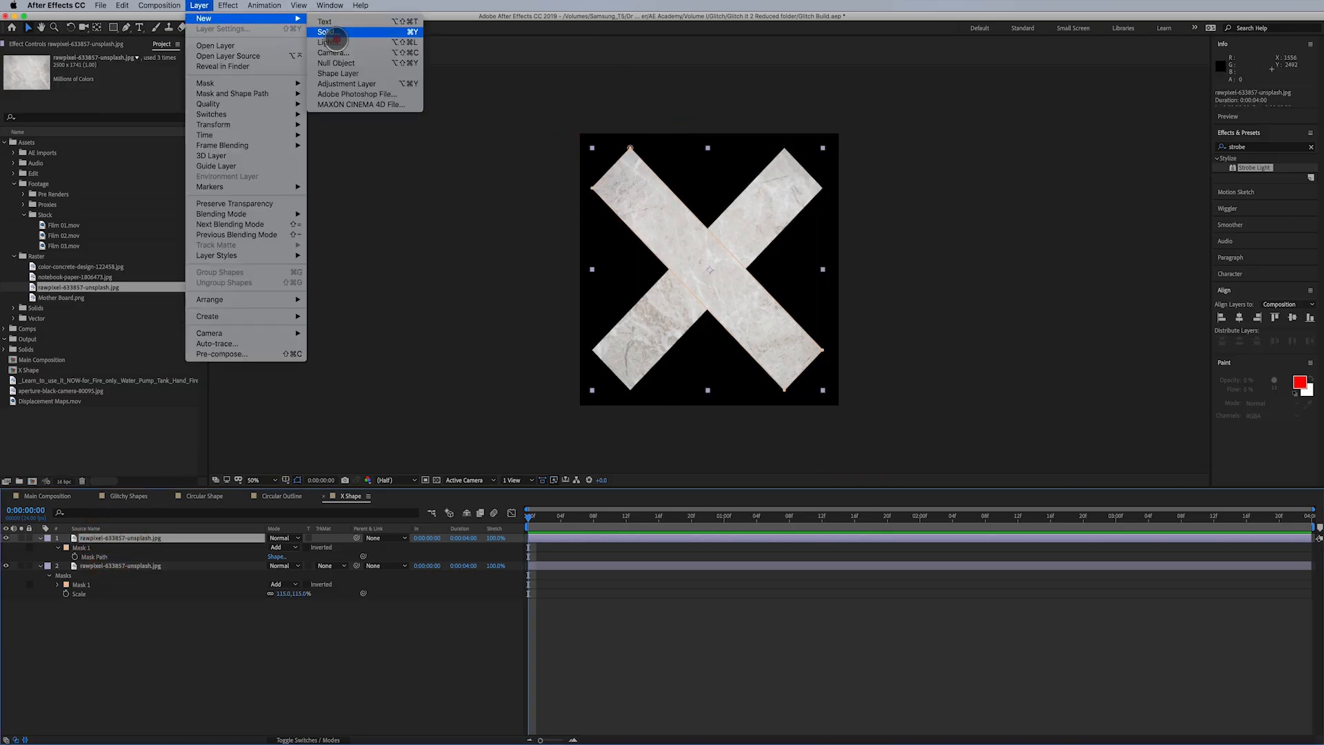
pyautogui.click(348, 80)
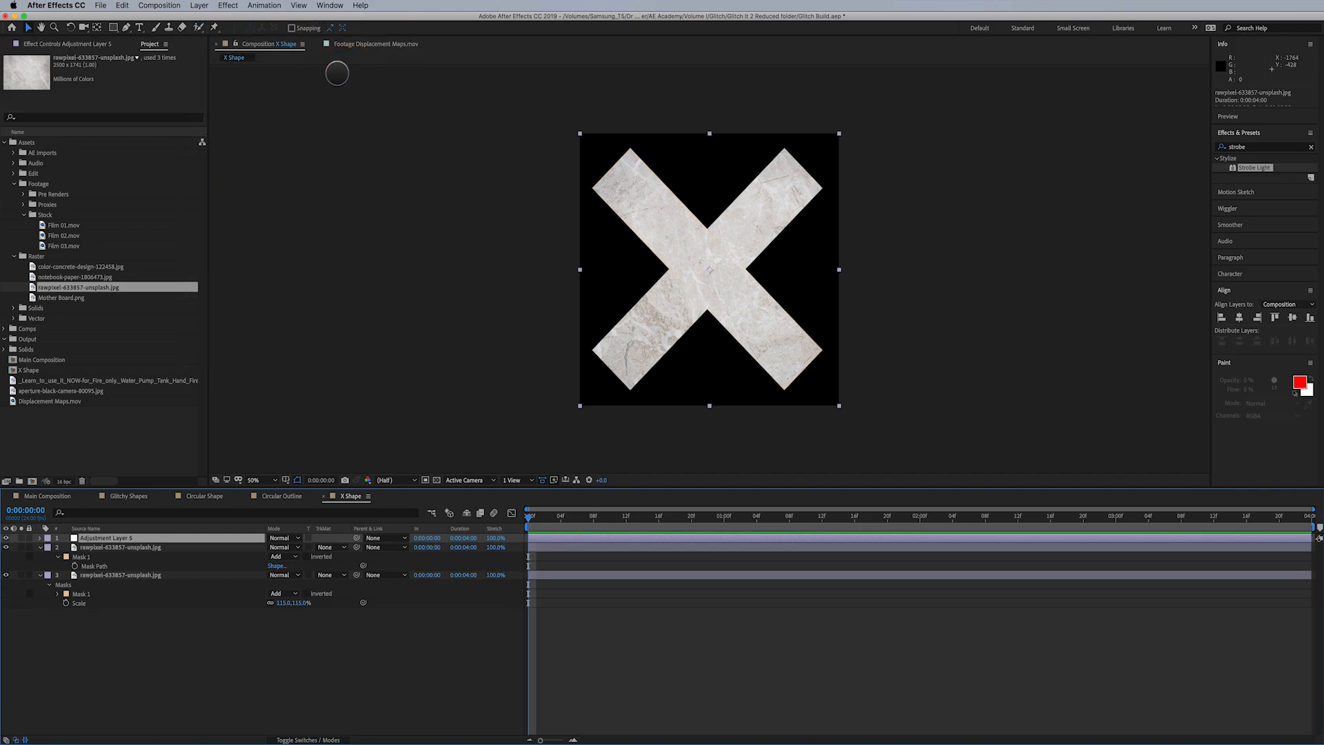
# - Apply Venetian Blinds to the adjustment layer with 53% transition completion, 45° direction and a width of 65
pyautogui.click(229, 5)
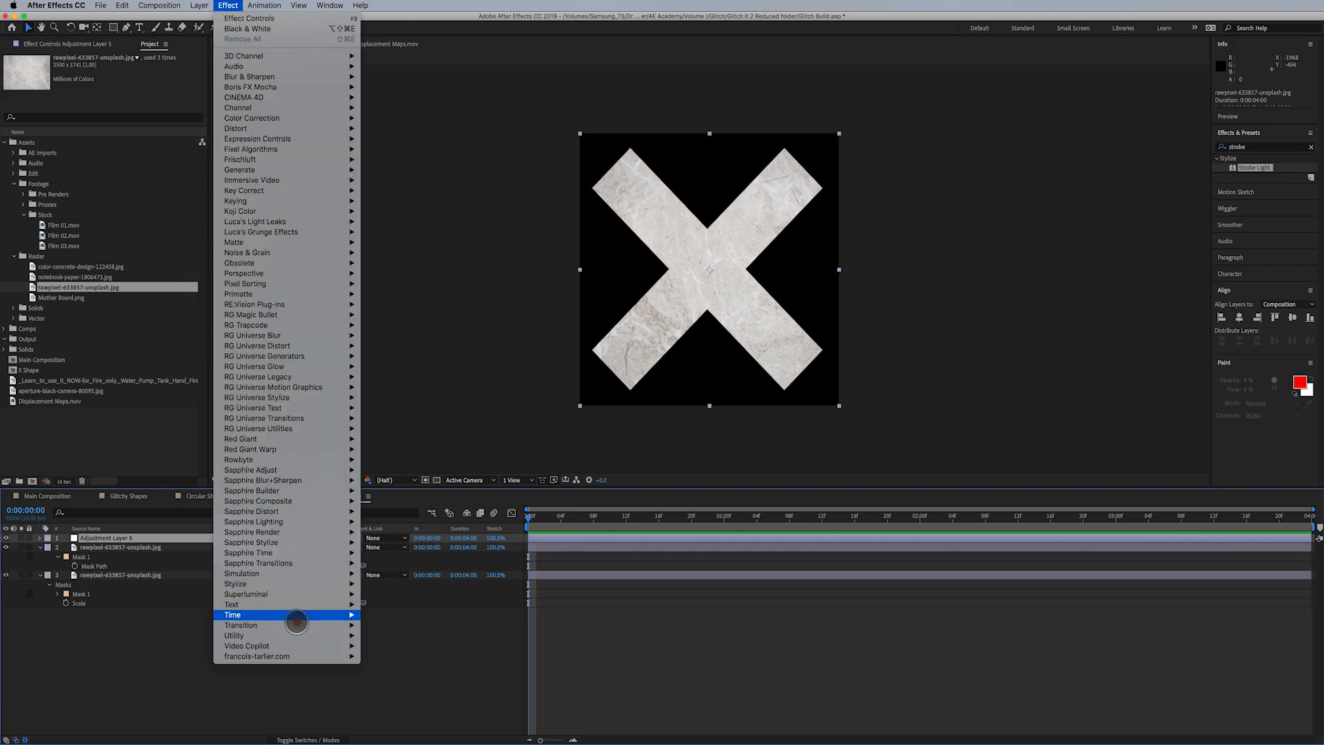
pyautogui.moveTo(363, 626)
pyautogui.click(397, 741)
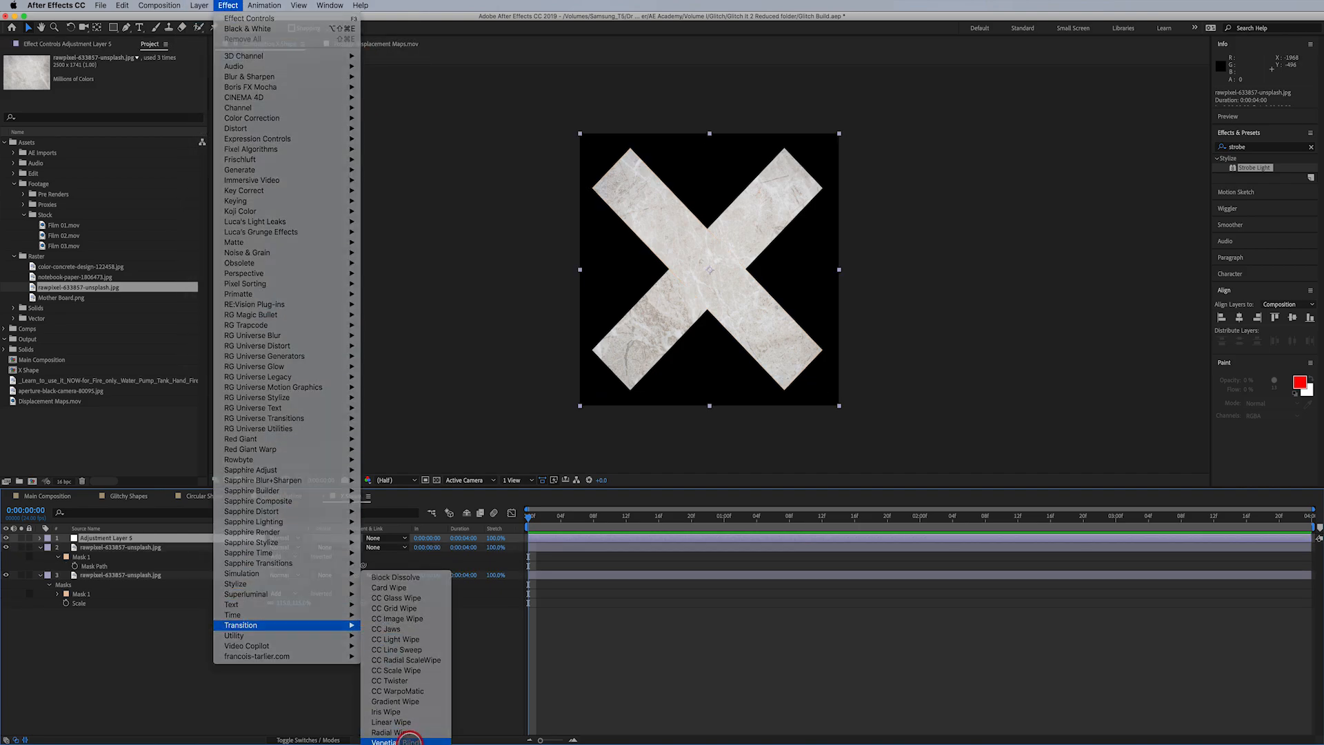
pyautogui.click(126, 84)
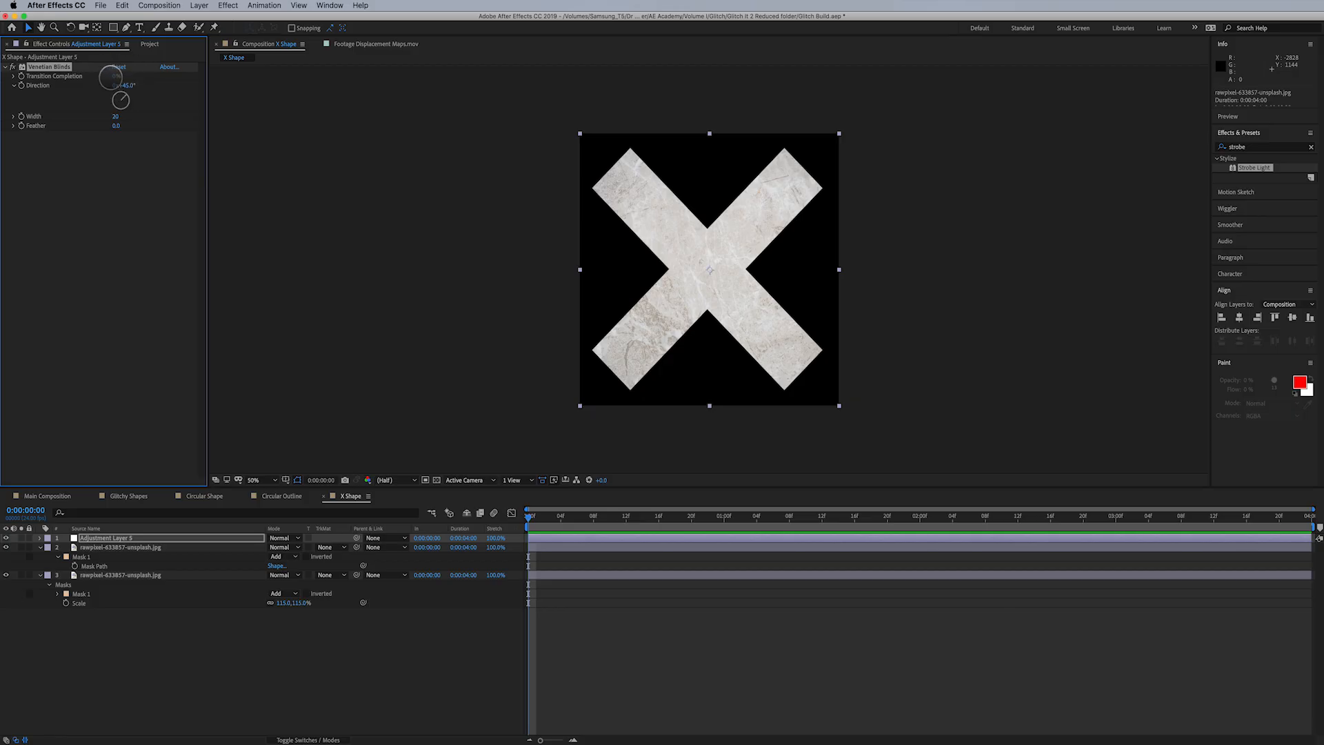
pyautogui.moveTo(112, 76); pyautogui.dragTo(139, 123)
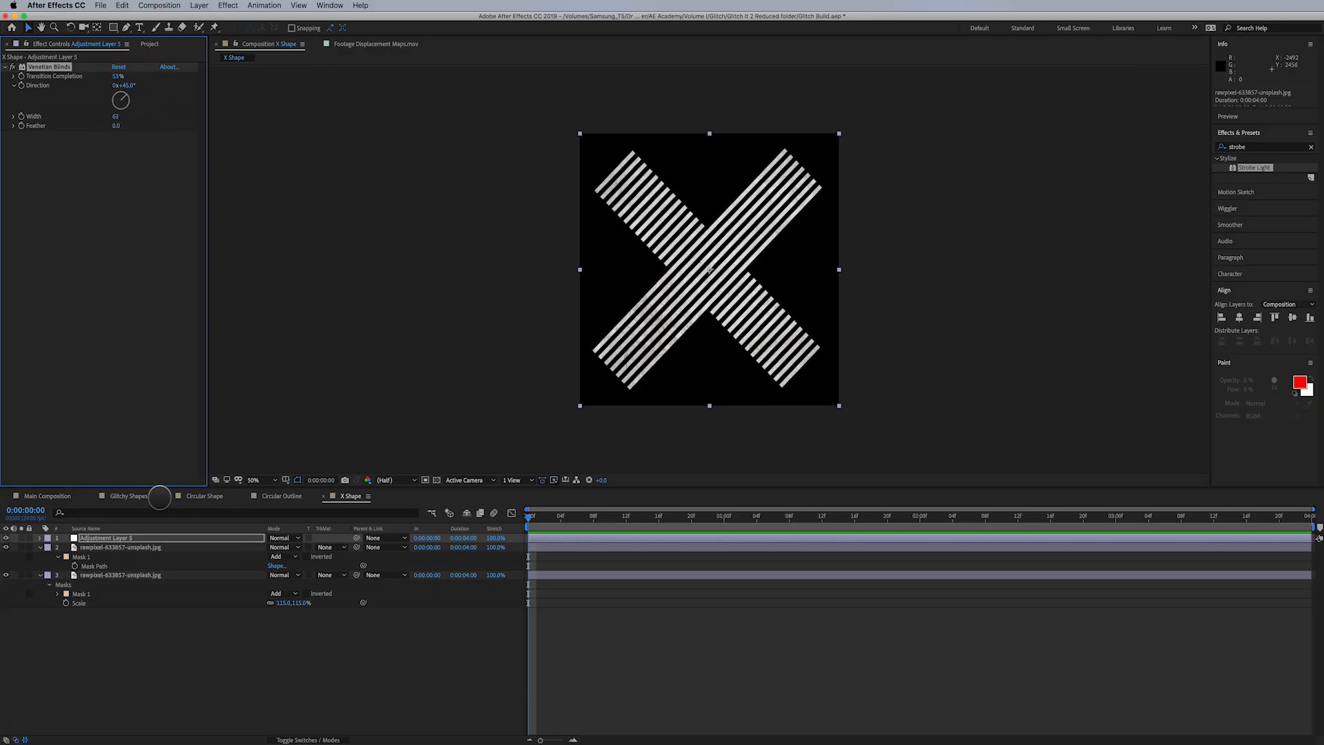
# - Place the X Shape composition in Main Composition directly above the aperture-black-camera photo layer, starting at 0:00:02:12
pyautogui.click(121, 497)
pyautogui.click(60, 497)
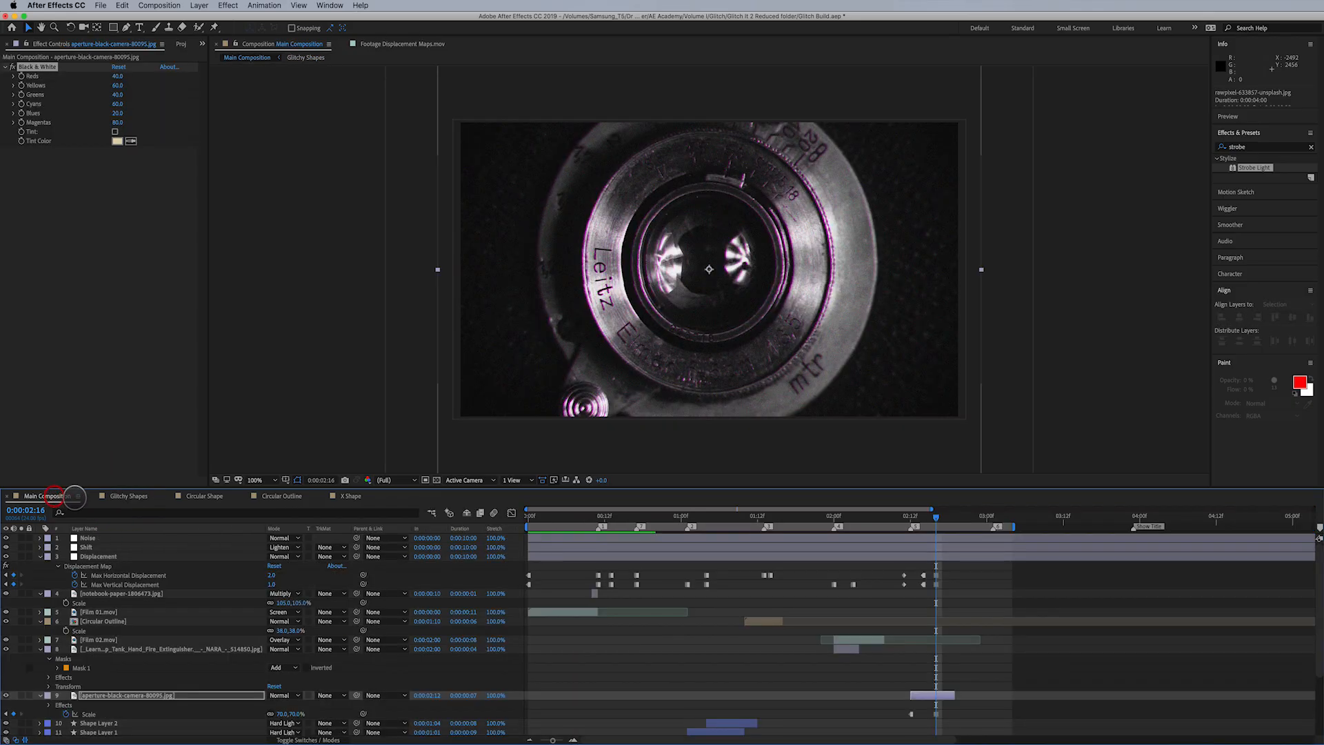
pyautogui.click(179, 46)
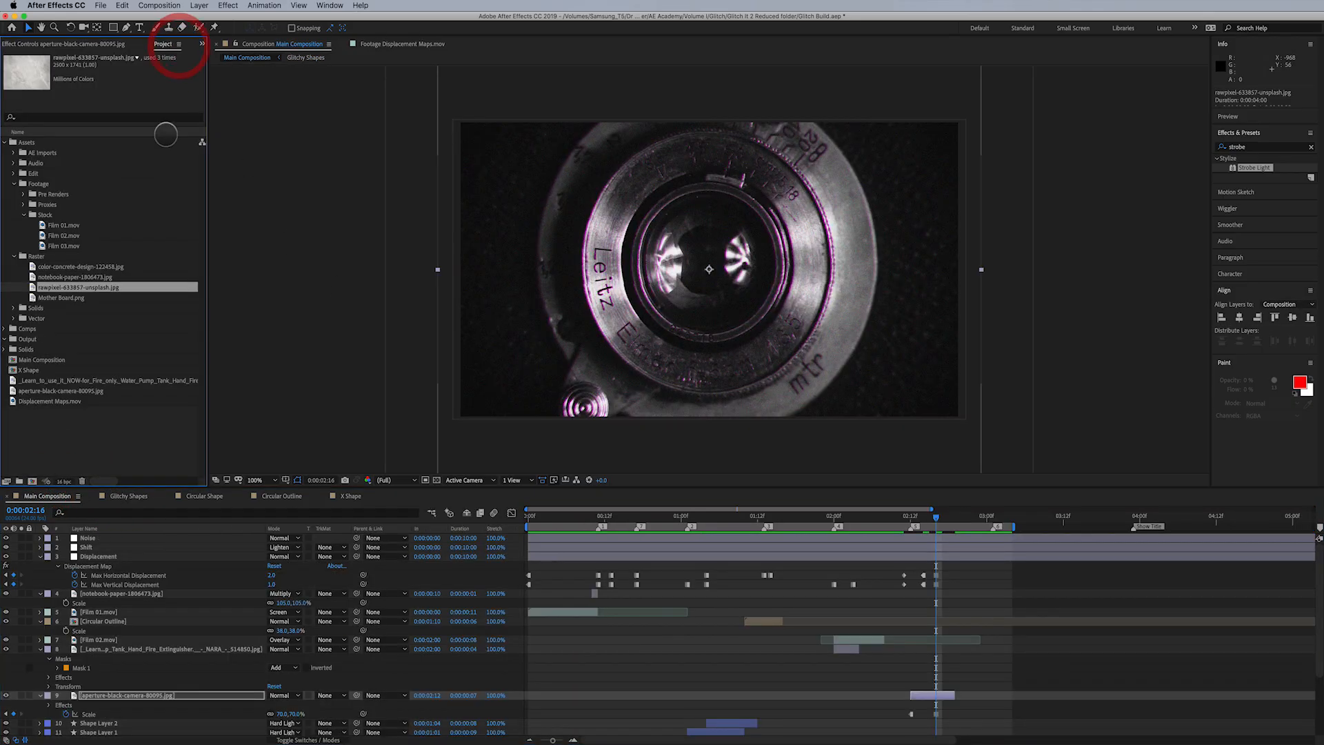
pyautogui.moveTo(29, 371); pyautogui.dragTo(946, 699)
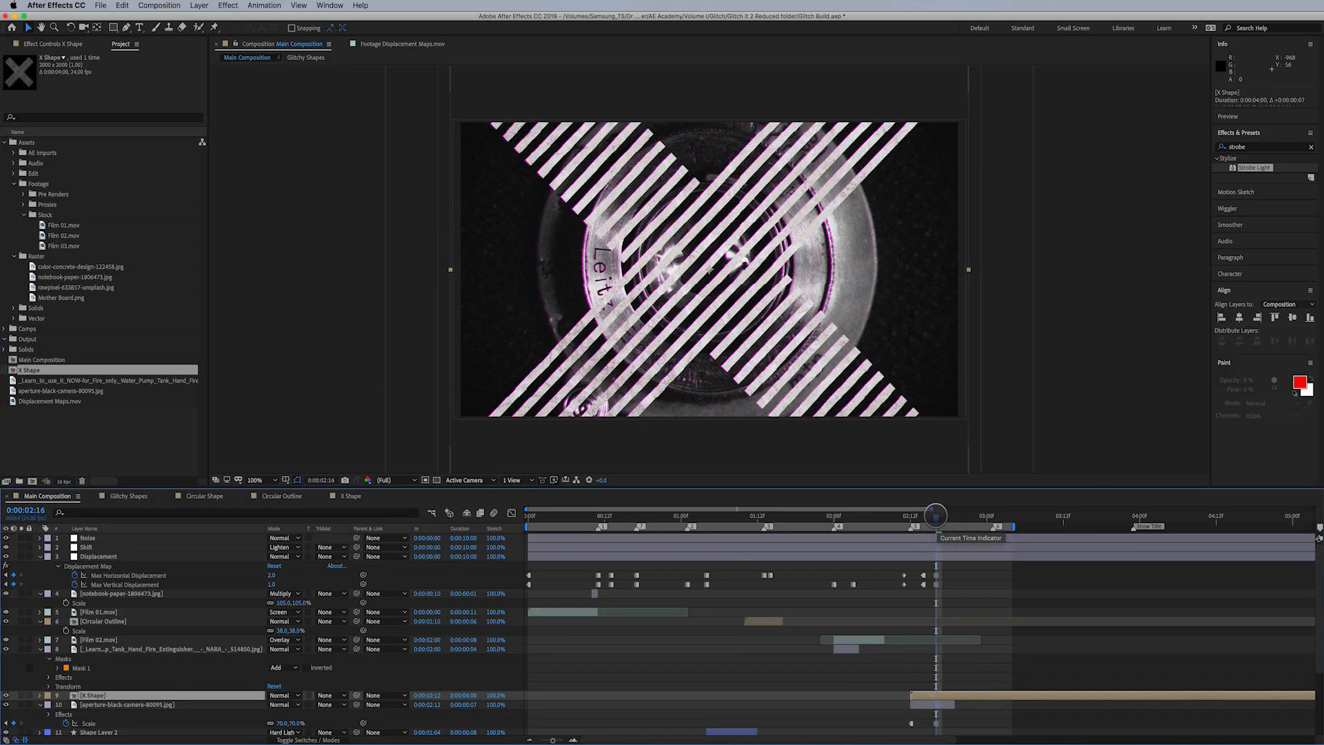
# - Set a 100% Scale hold keyframe on the X Shape layer at 0:00:02:16
pyautogui.press('s')
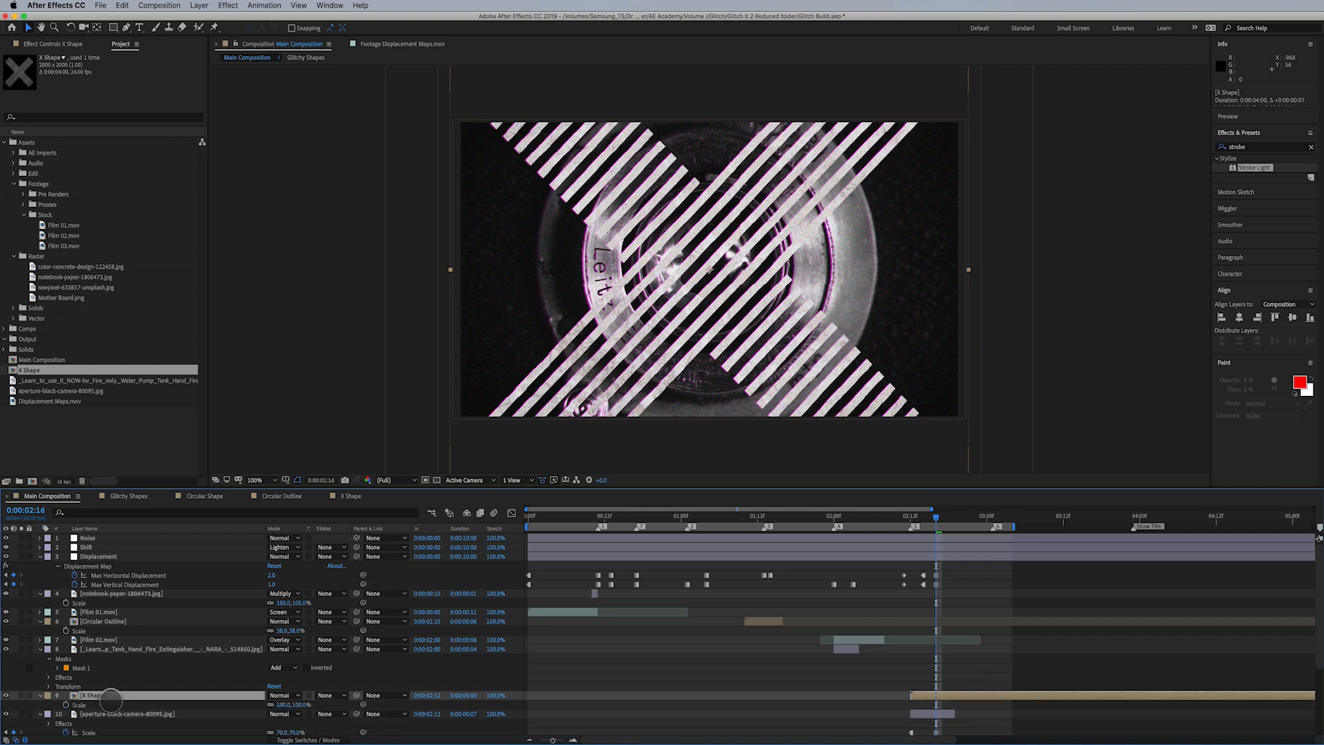
pyautogui.click(66, 704)
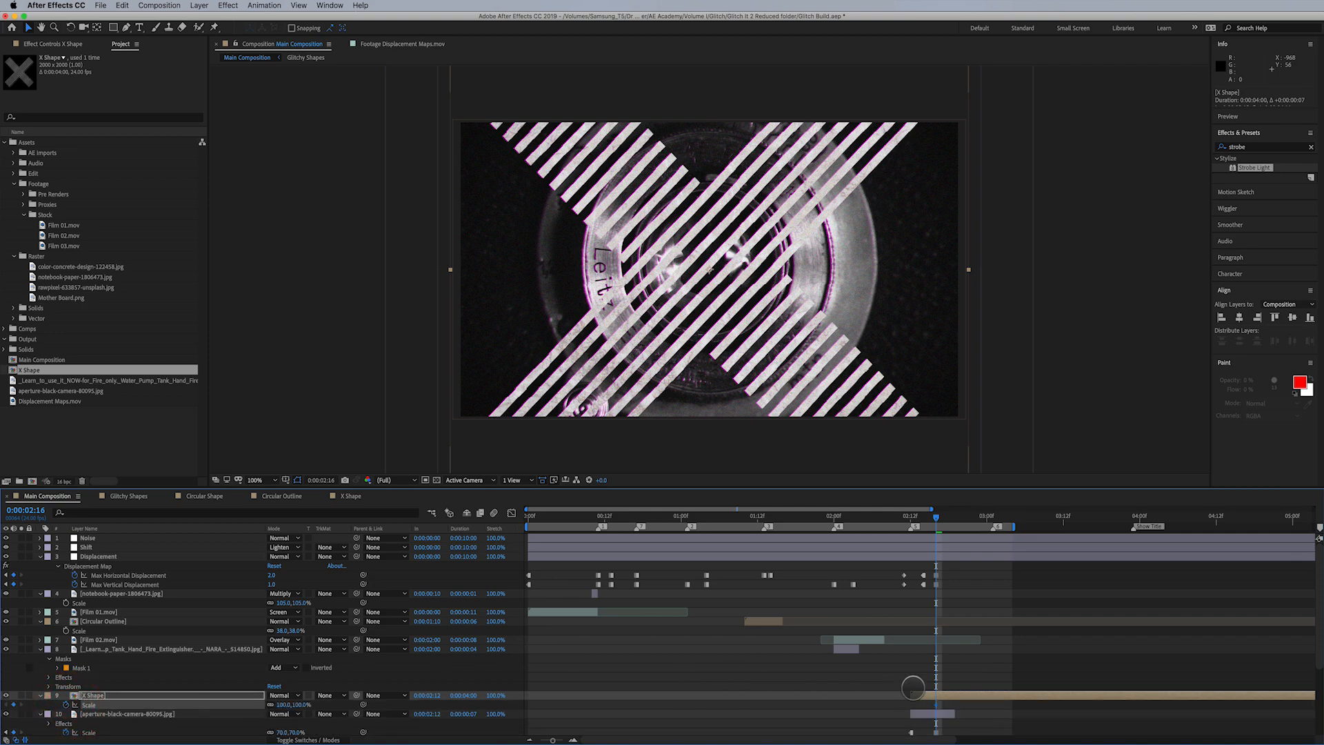
pyautogui.rightClick(934, 703)
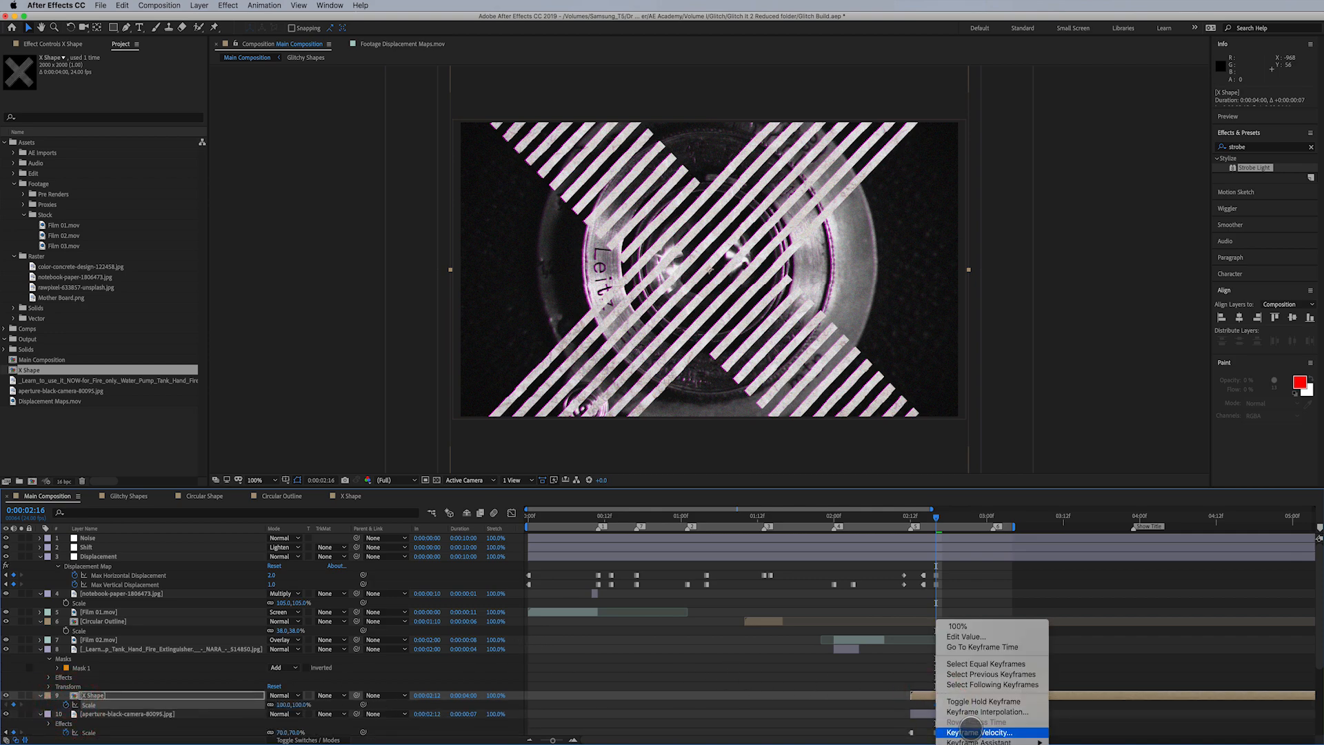
pyautogui.click(962, 703)
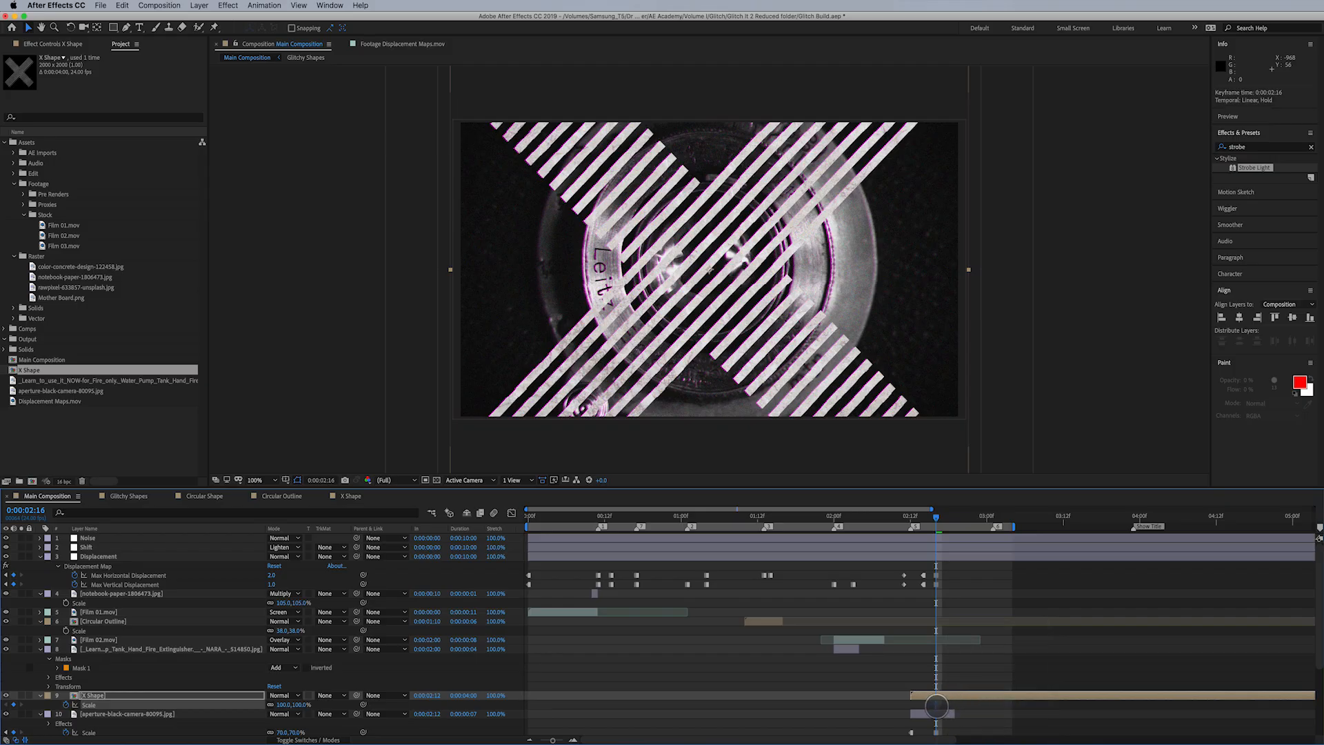
# - Add an 11% Scale hold keyframe on the X Shape layer at 0:00:02:12
pyautogui.moveTo(927, 516); pyautogui.dragTo(910, 524)
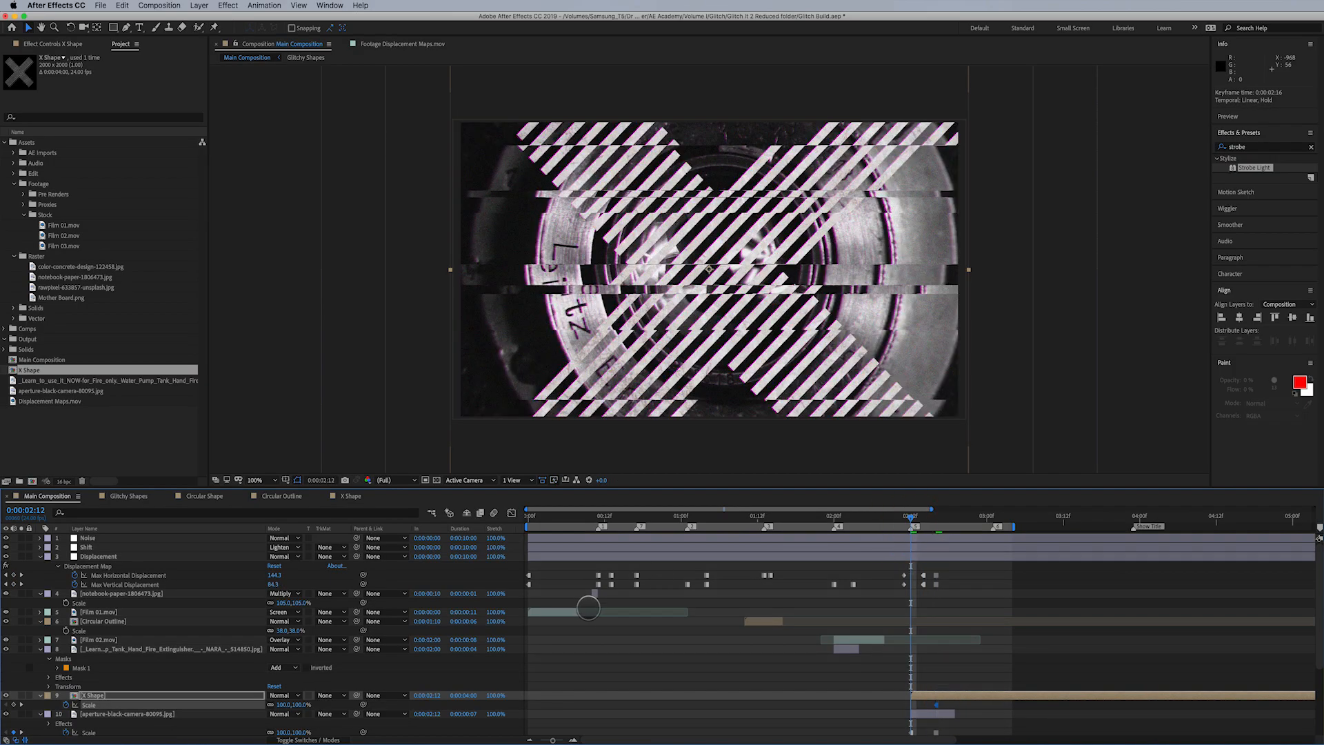
pyautogui.moveTo(284, 705); pyautogui.dragTo(240, 708)
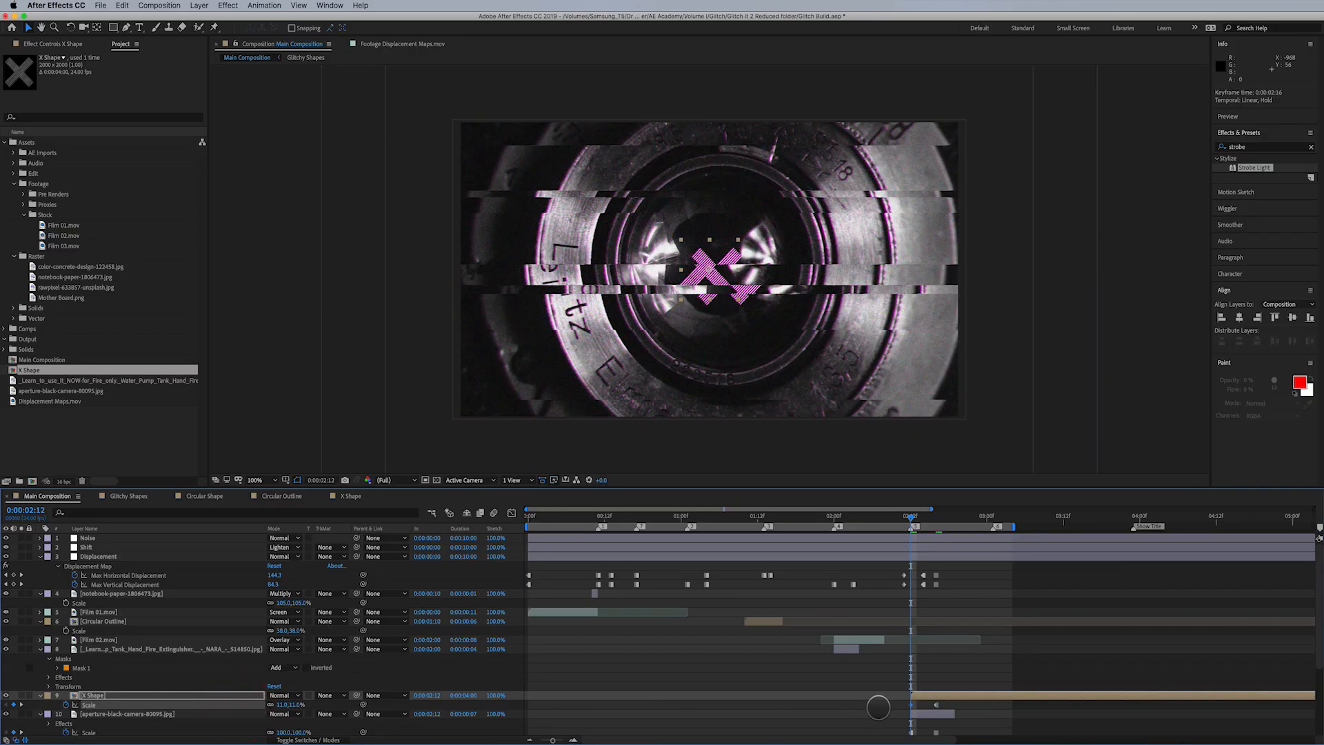
pyautogui.rightClick(910, 705)
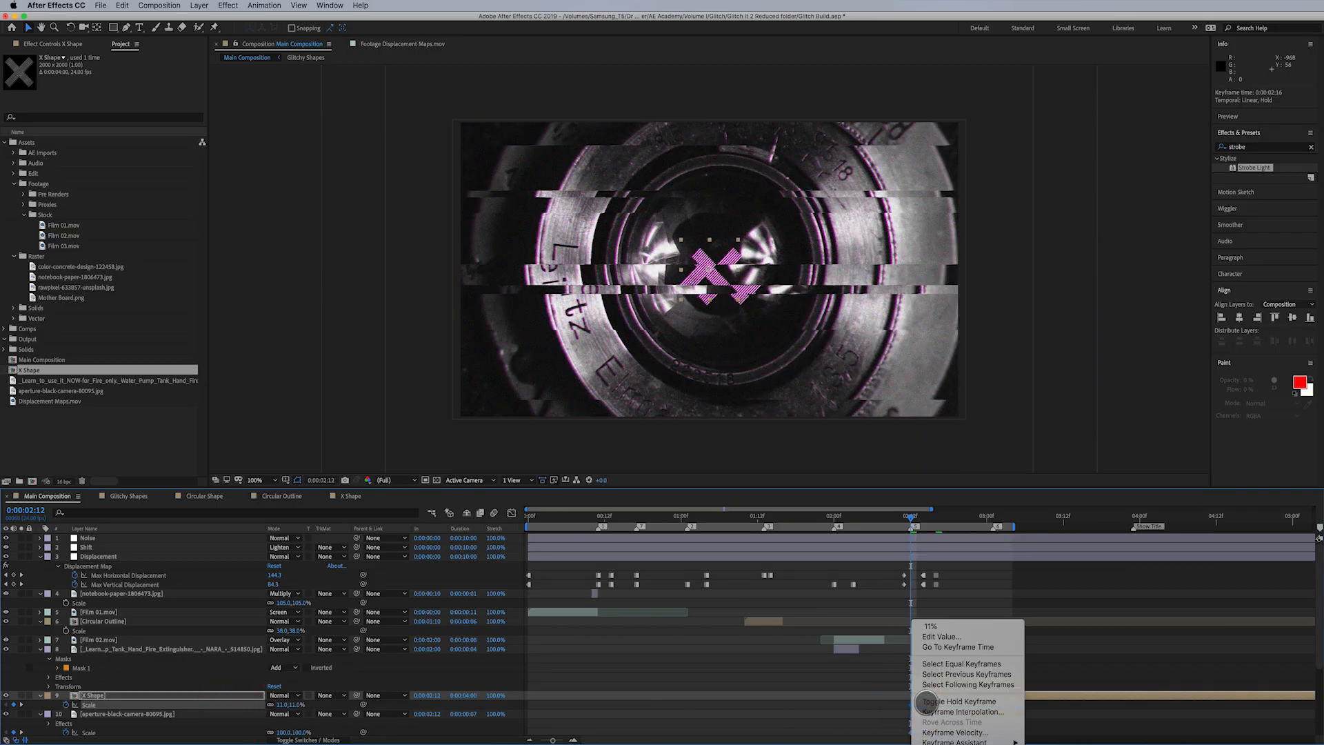
pyautogui.click(925, 702)
# - Keyframe the X Shape layer's Scale to 13% at 0:00:02:17 and trim the layer's end to 0:00:02:18
pyautogui.moveTo(912, 516); pyautogui.dragTo(942, 515)
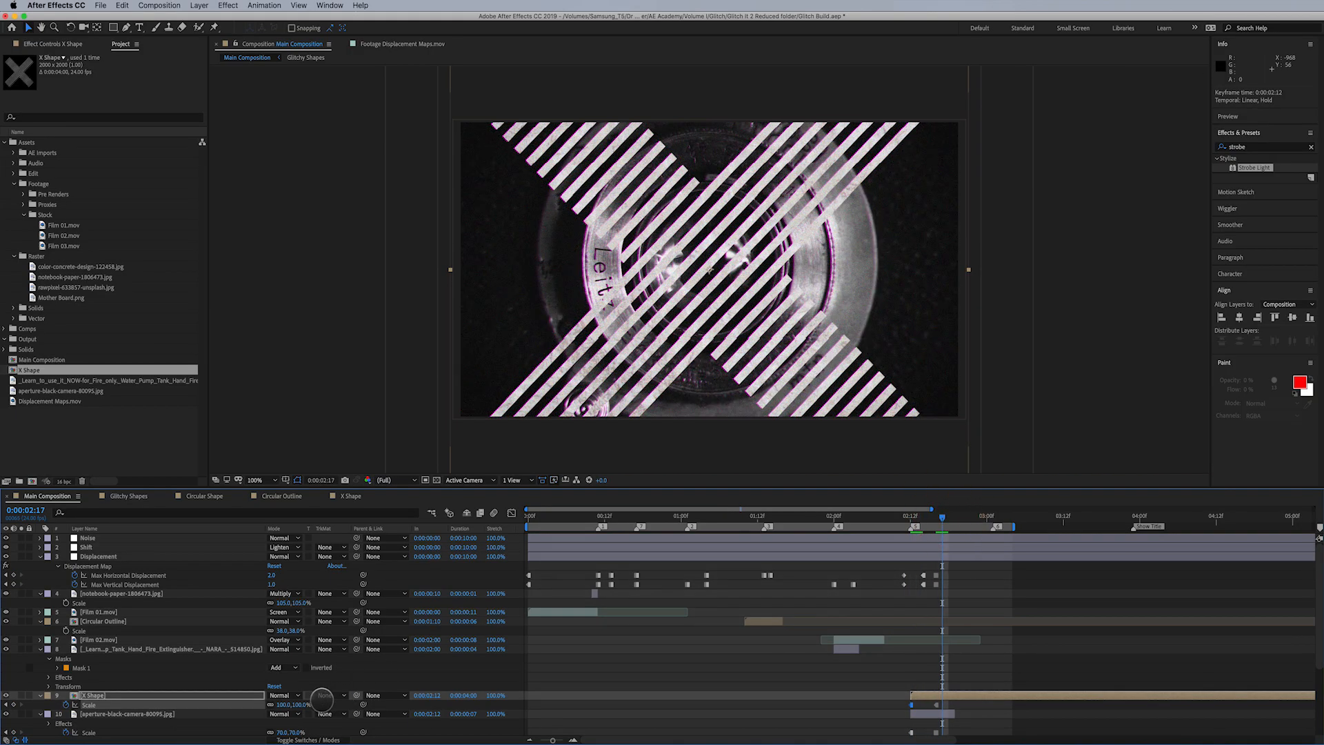
pyautogui.moveTo(286, 705); pyautogui.dragTo(253, 704)
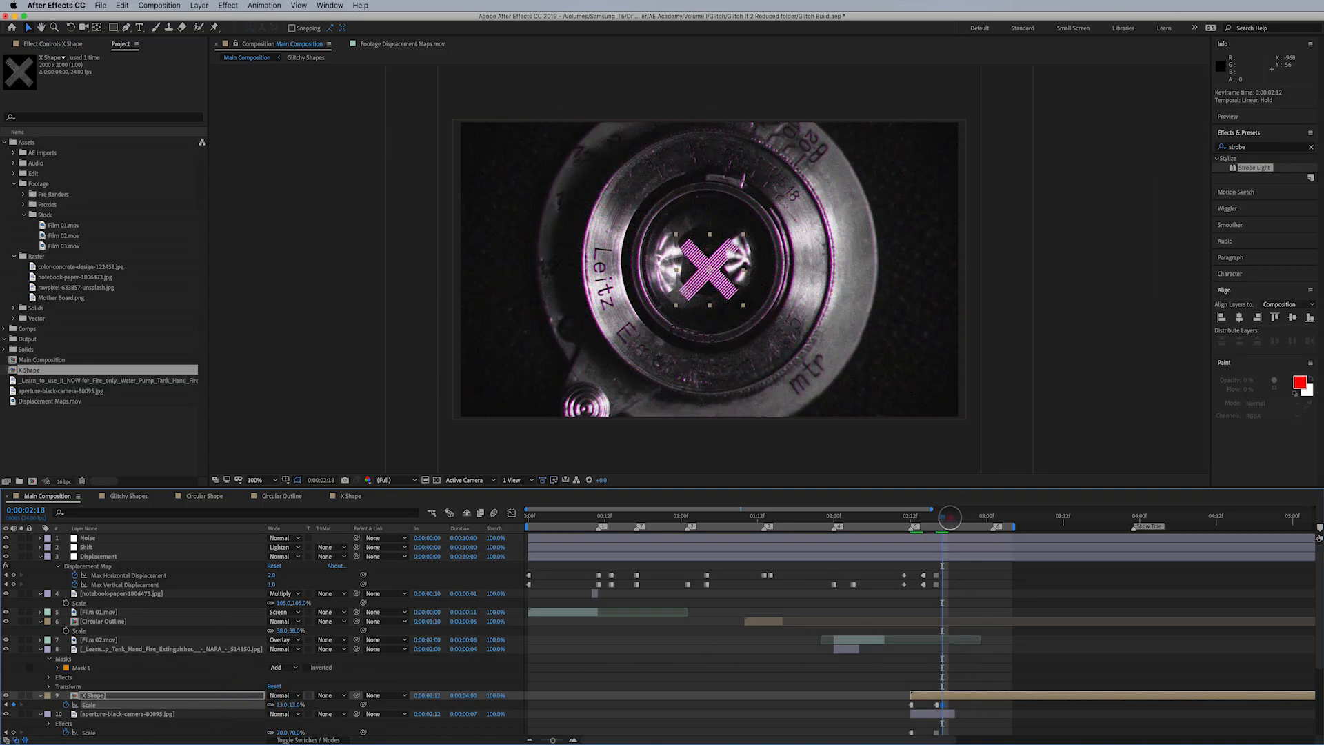
pyautogui.click(950, 517)
pyautogui.hotkey('alt', ']')
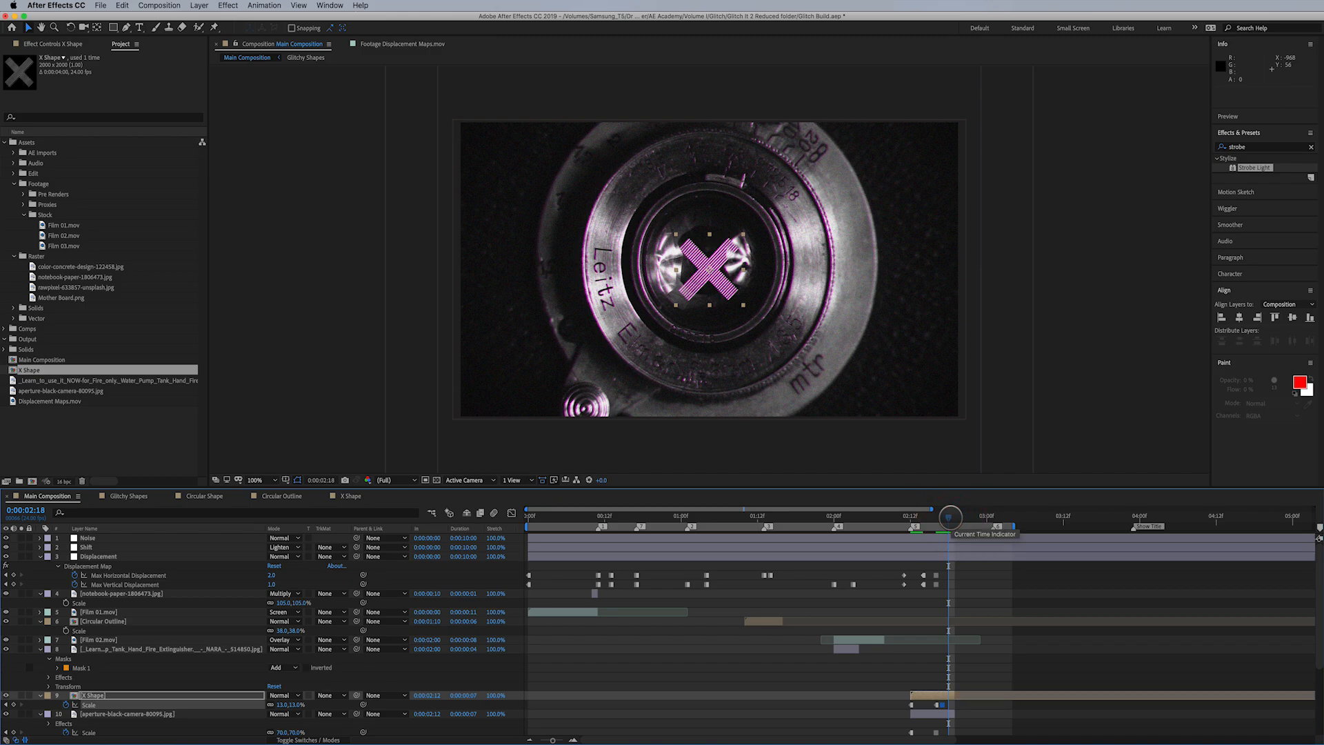
# - Duplicate the X Shape layer and move the copy earlier so it starts at 0:00:01:17
pyautogui.moveTo(949, 517); pyautogui.dragTo(811, 532)
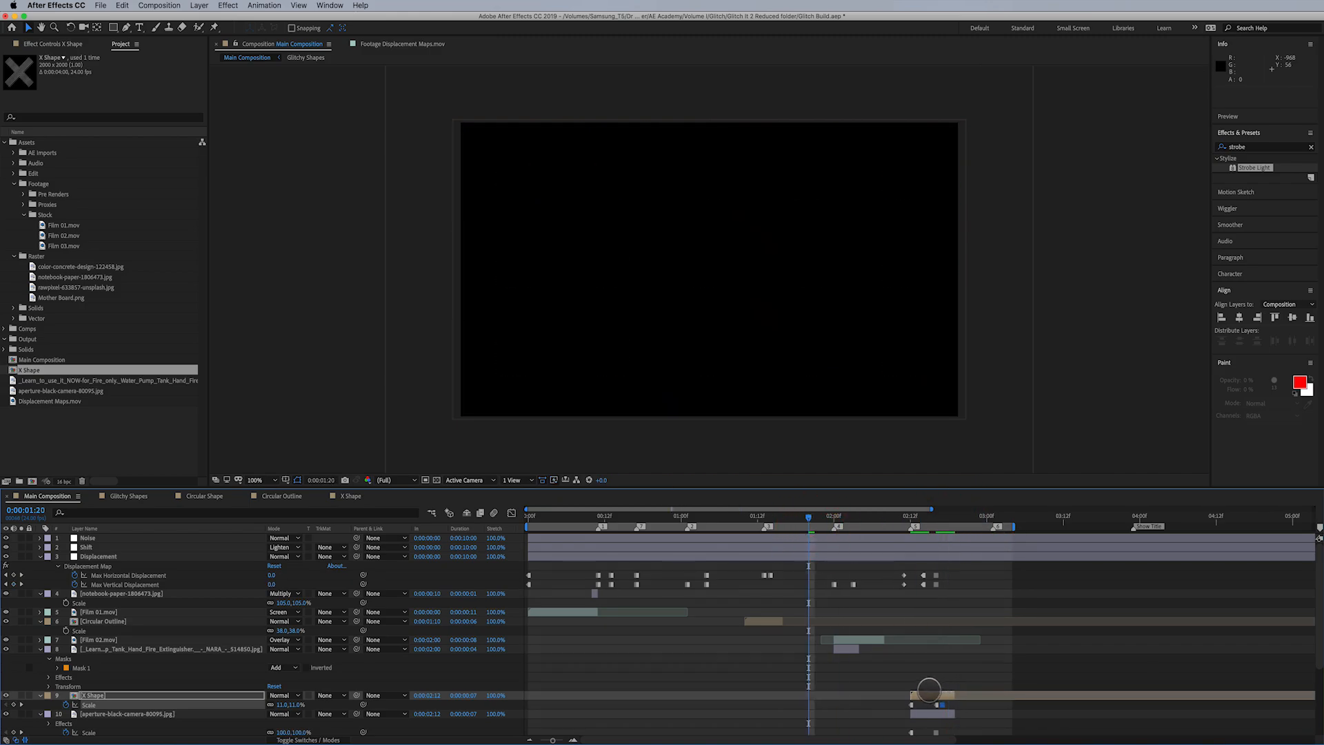
pyautogui.click(228, 693)
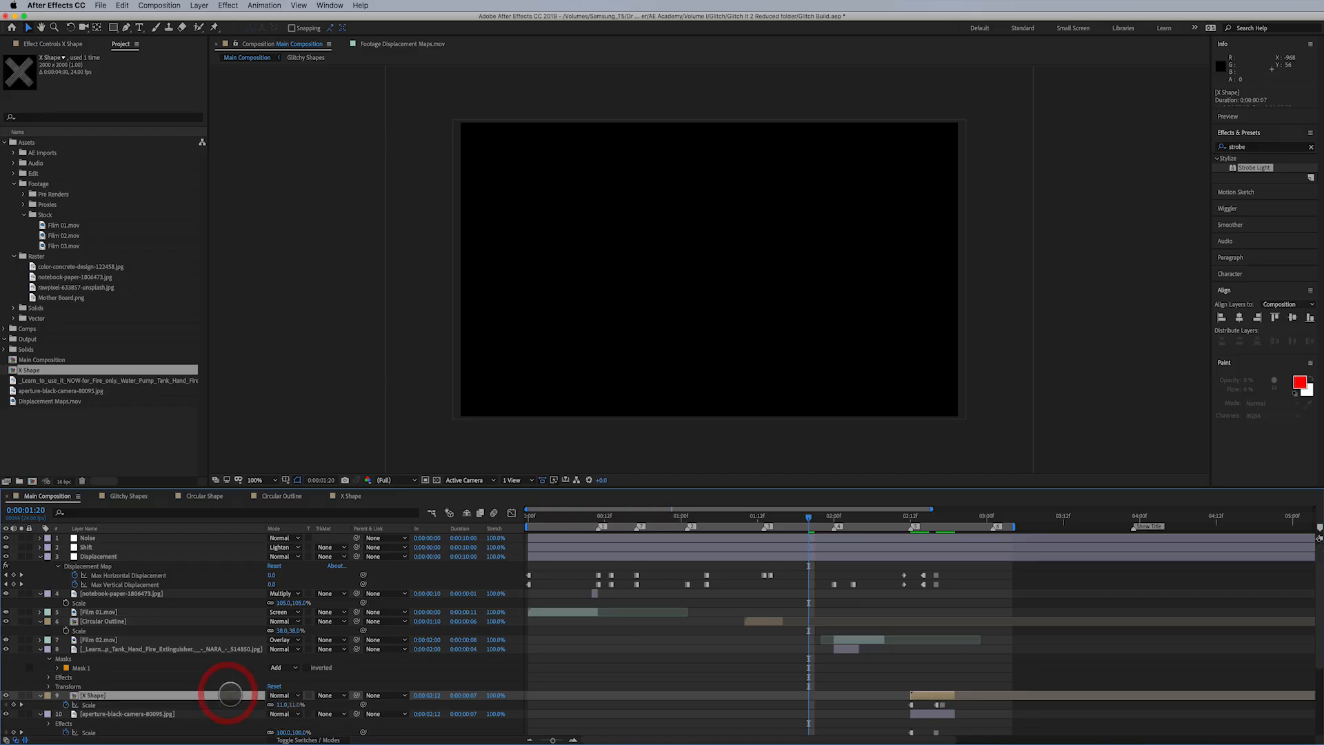
pyautogui.press('super+d')
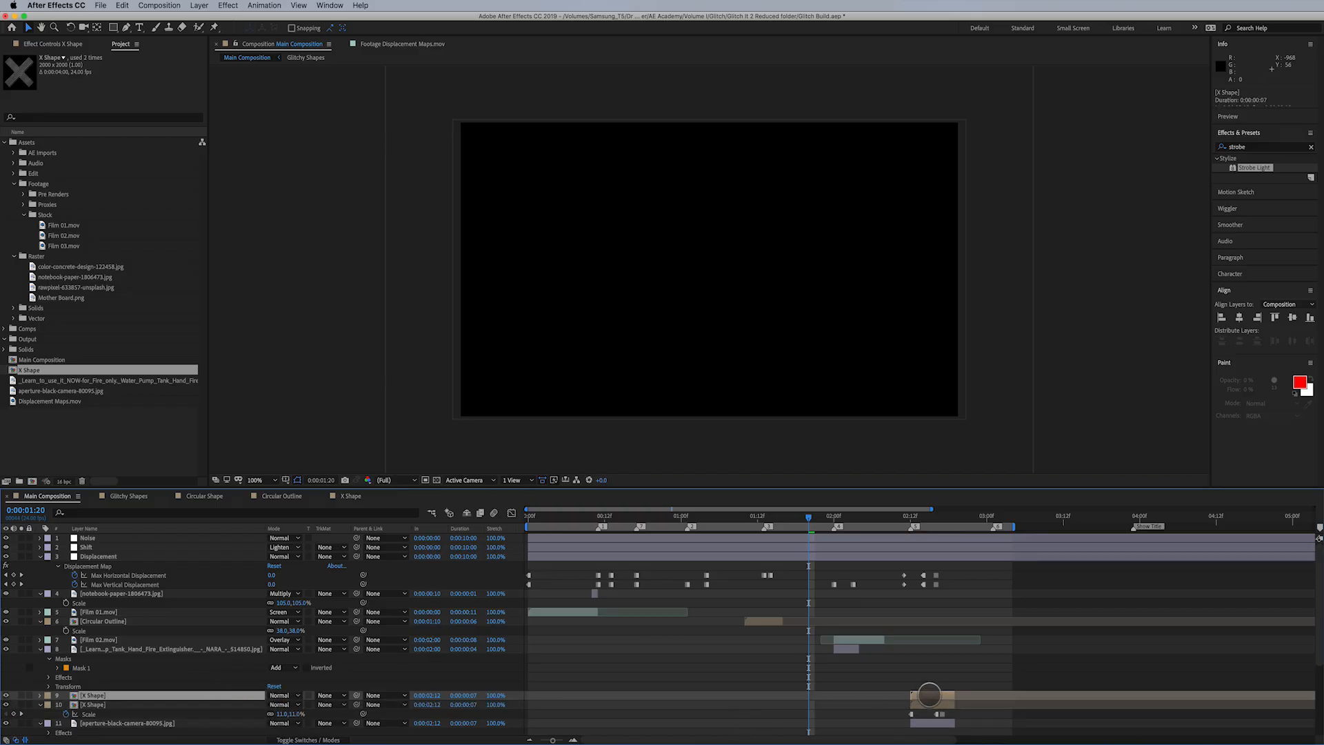
pyautogui.moveTo(929, 694); pyautogui.dragTo(817, 702)
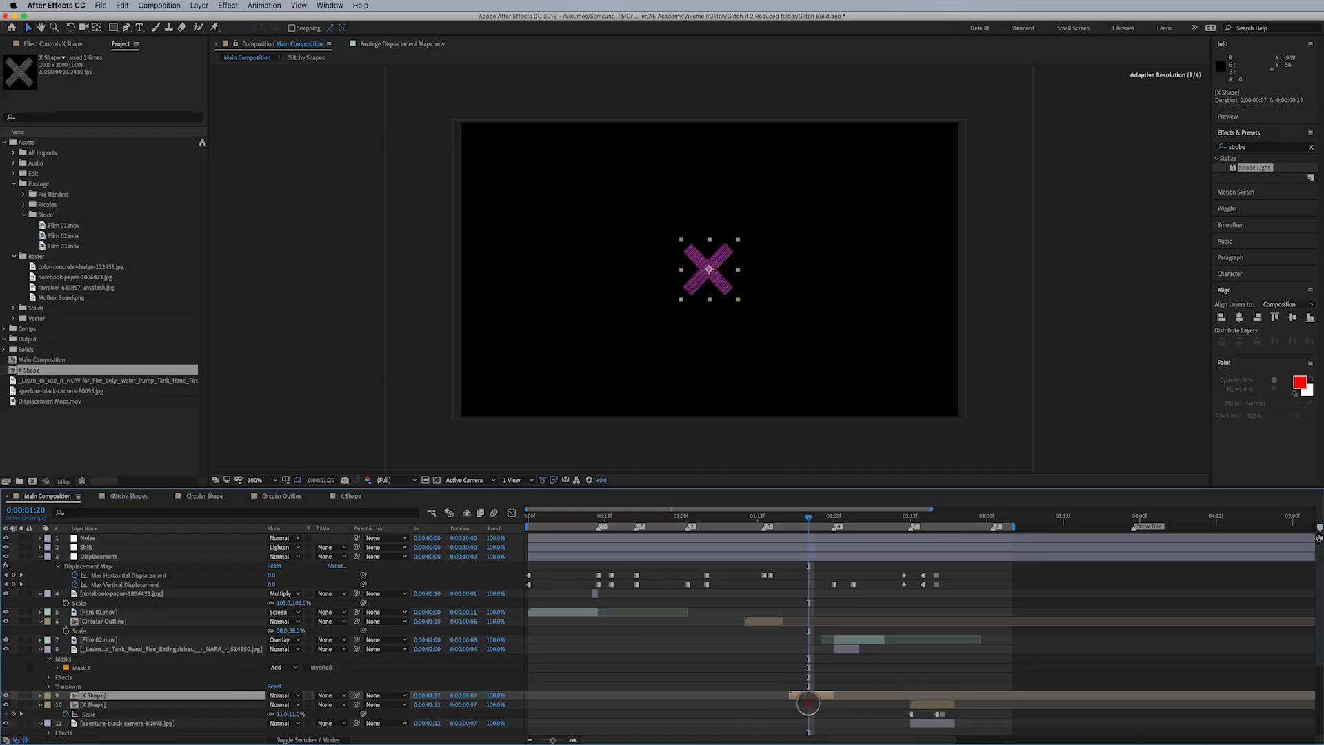
# - Remove the Scale keyframes from the duplicated X Shape layer and set its scale to 47%
pyautogui.press('s')
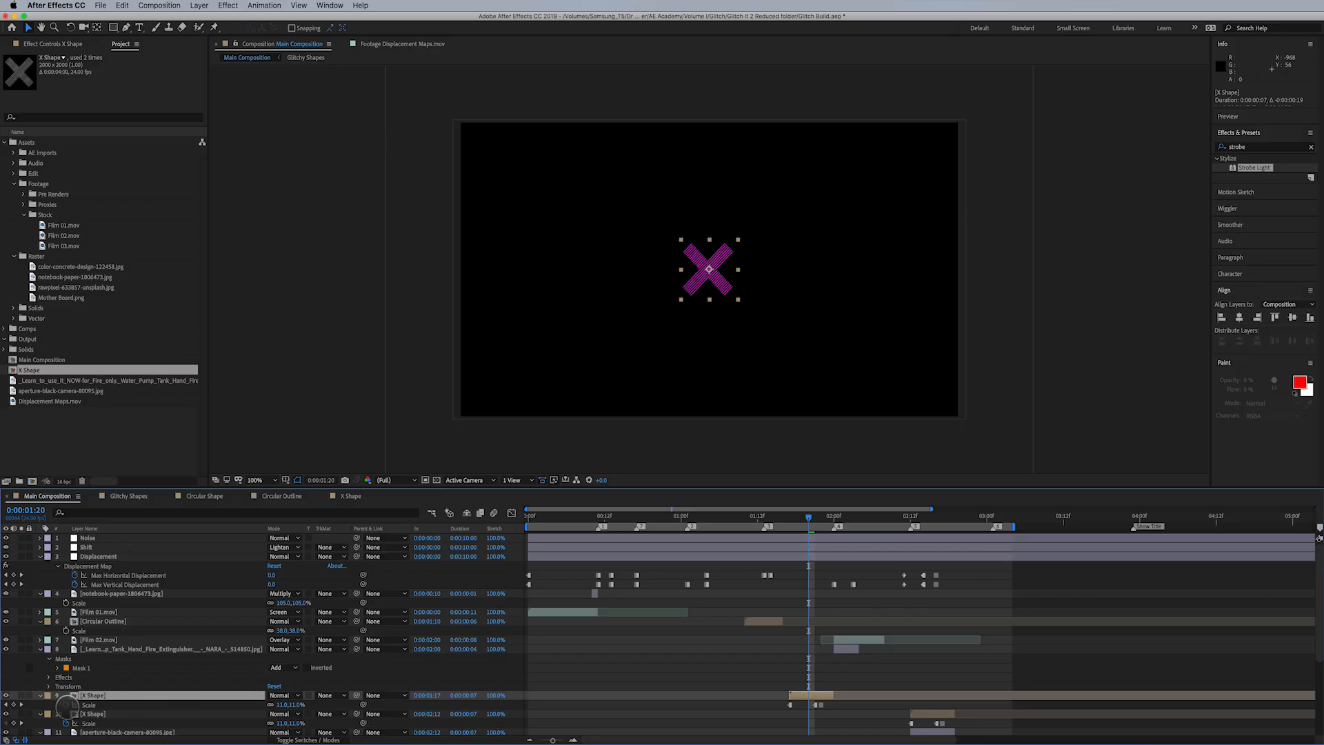
pyautogui.moveTo(283, 705); pyautogui.dragTo(304, 705)
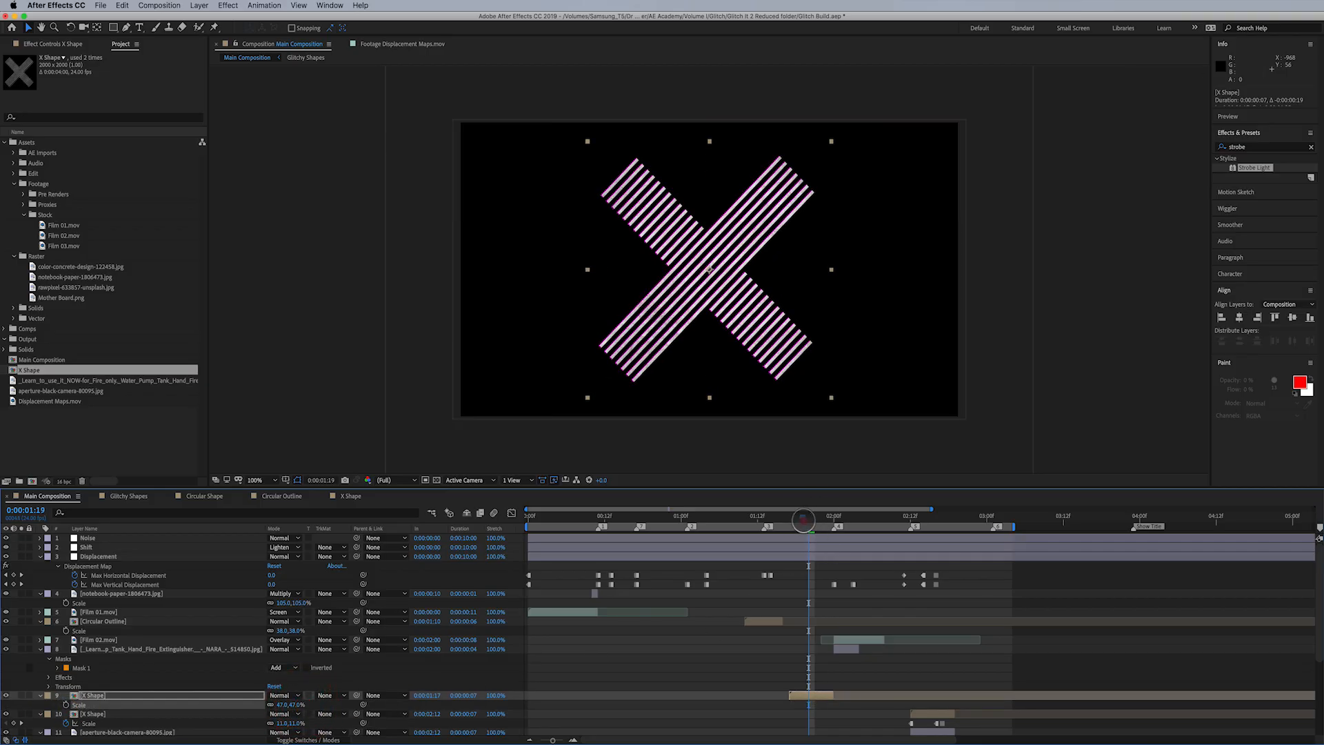
# - In the Glitchy Shapes composition, move Shape Layer 5 to start at 0:00:01:15 and turn on its visibility
pyautogui.moveTo(803, 520); pyautogui.dragTo(777, 530)
pyautogui.click(769, 621)
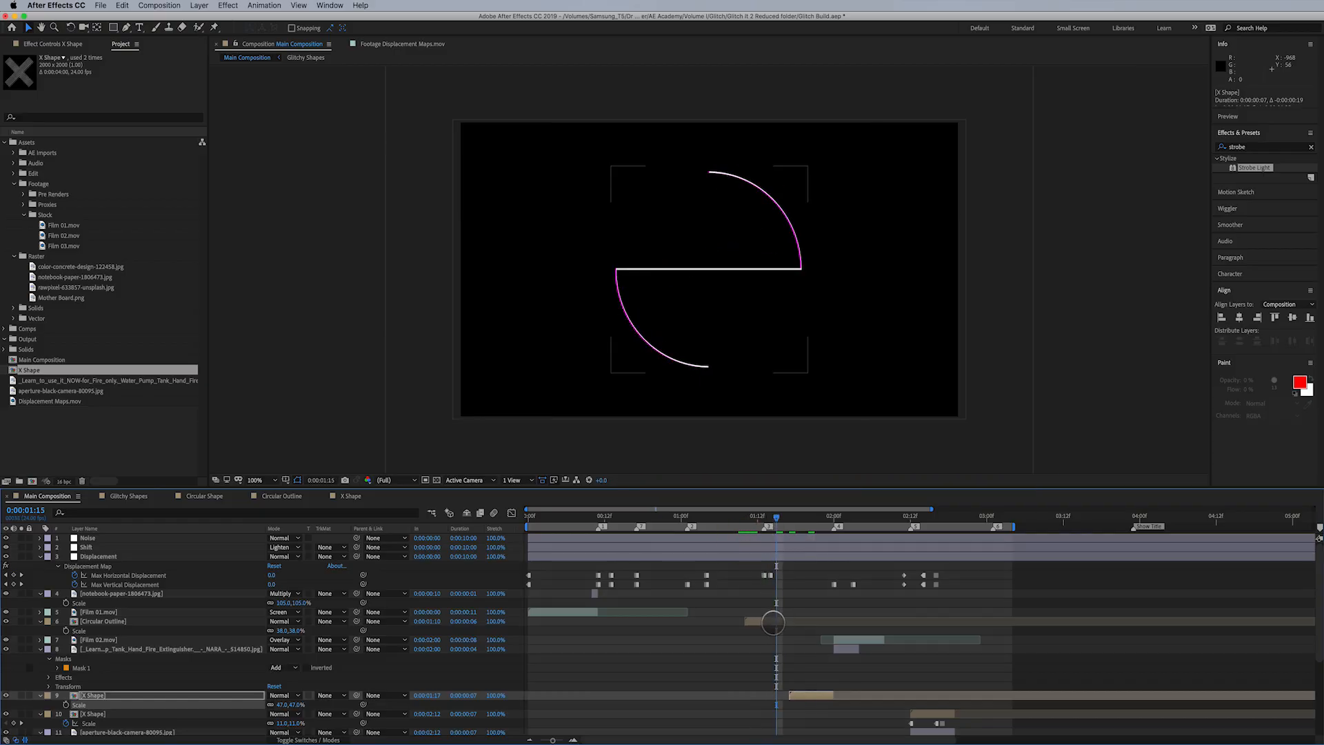
pyautogui.scroll(-5, 769, 642)
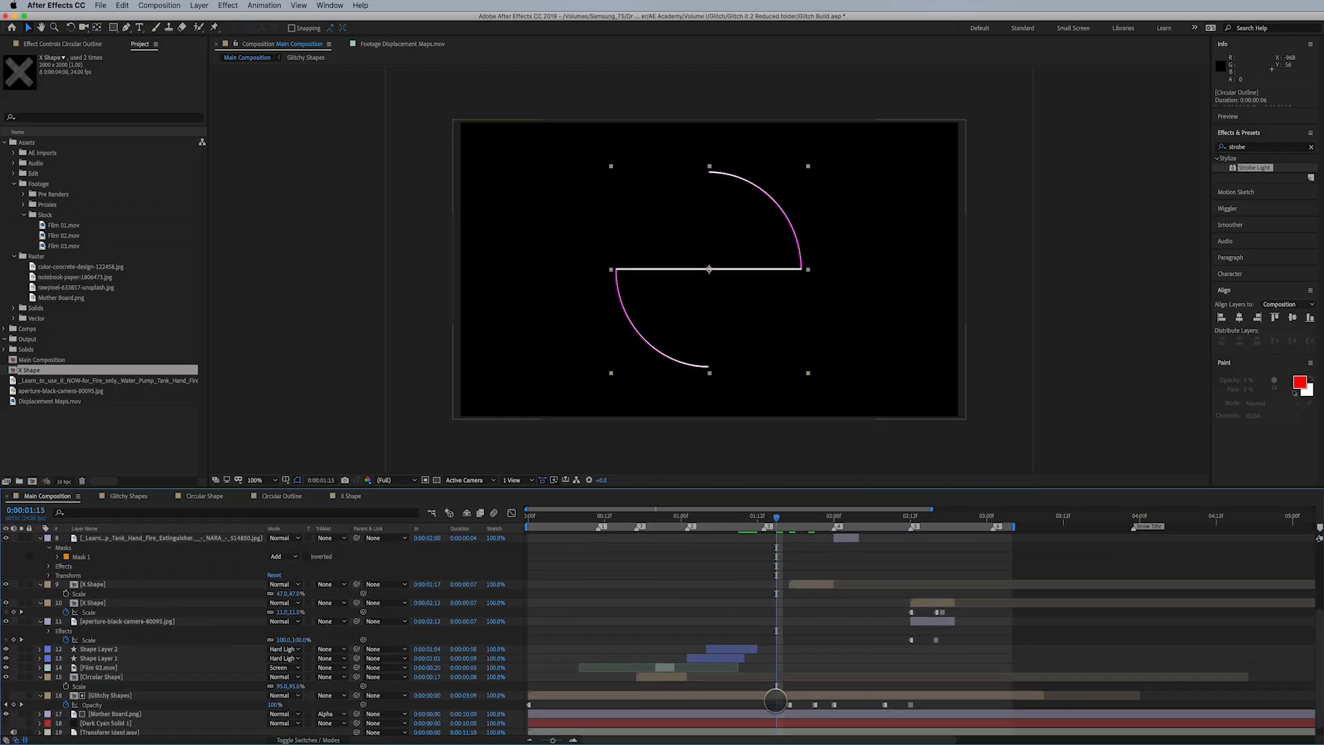
pyautogui.click(74, 695)
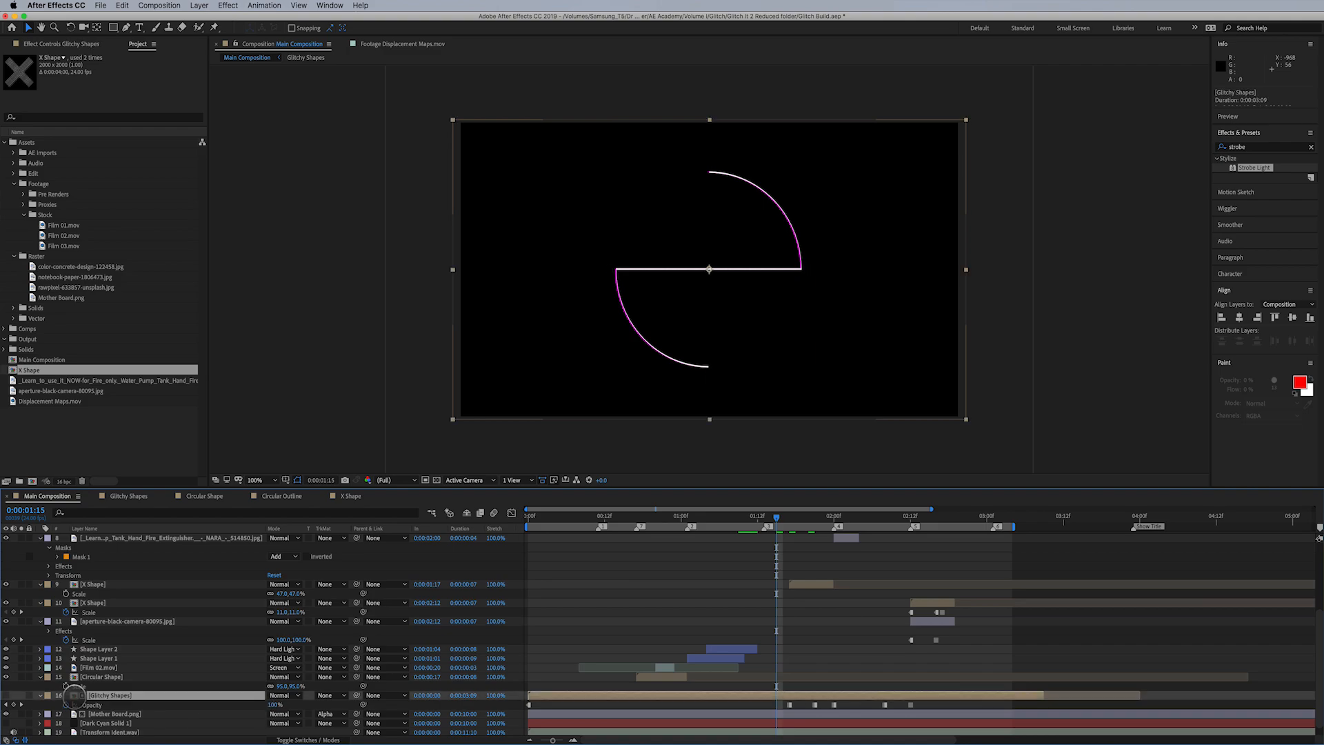
pyautogui.doubleClick(74, 695)
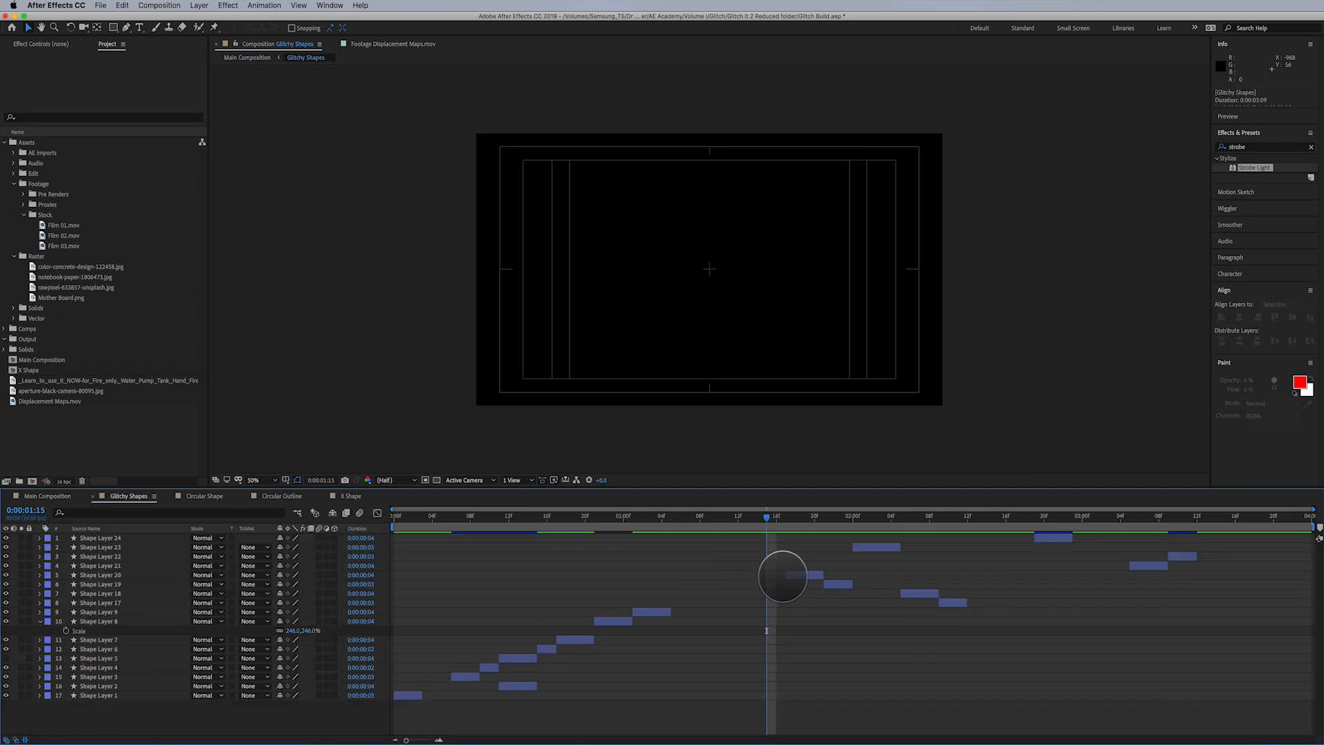
pyautogui.click(794, 575)
pyautogui.click(513, 659)
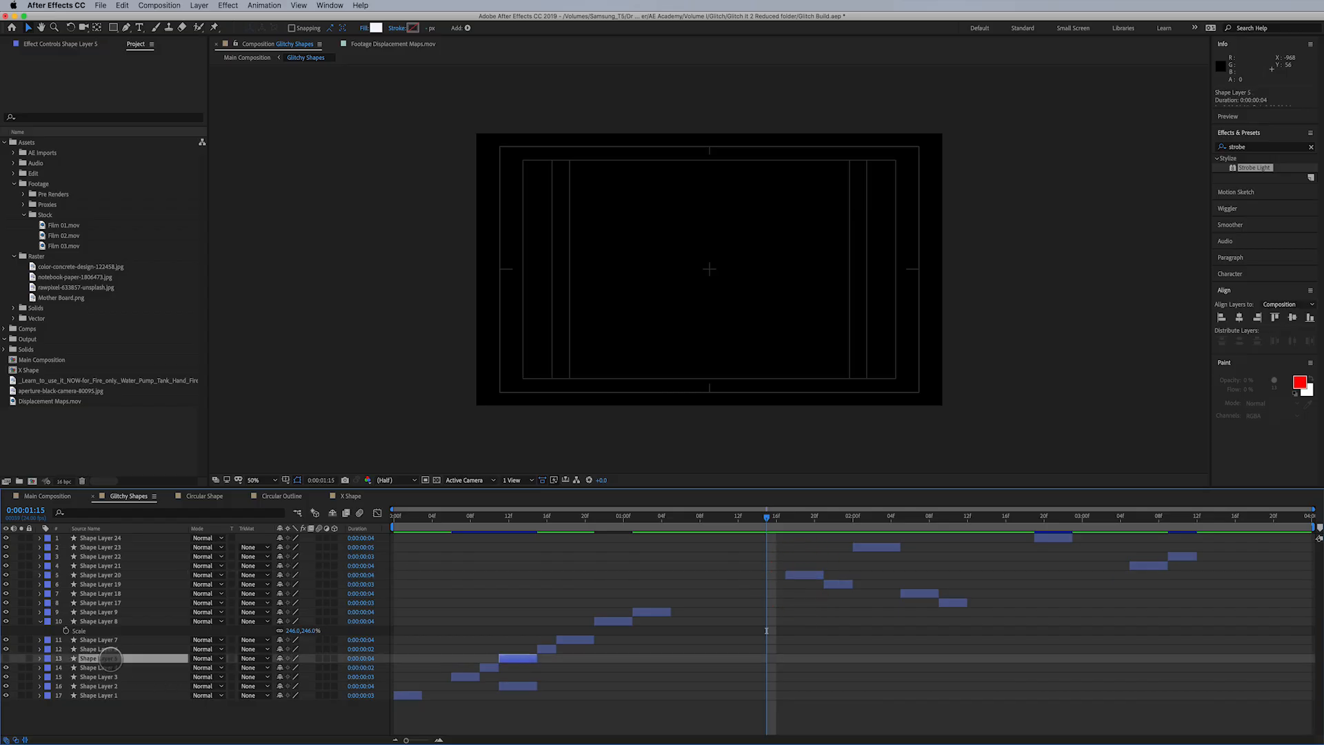
pyautogui.moveTo(518, 658); pyautogui.dragTo(790, 667)
pyautogui.click(6, 658)
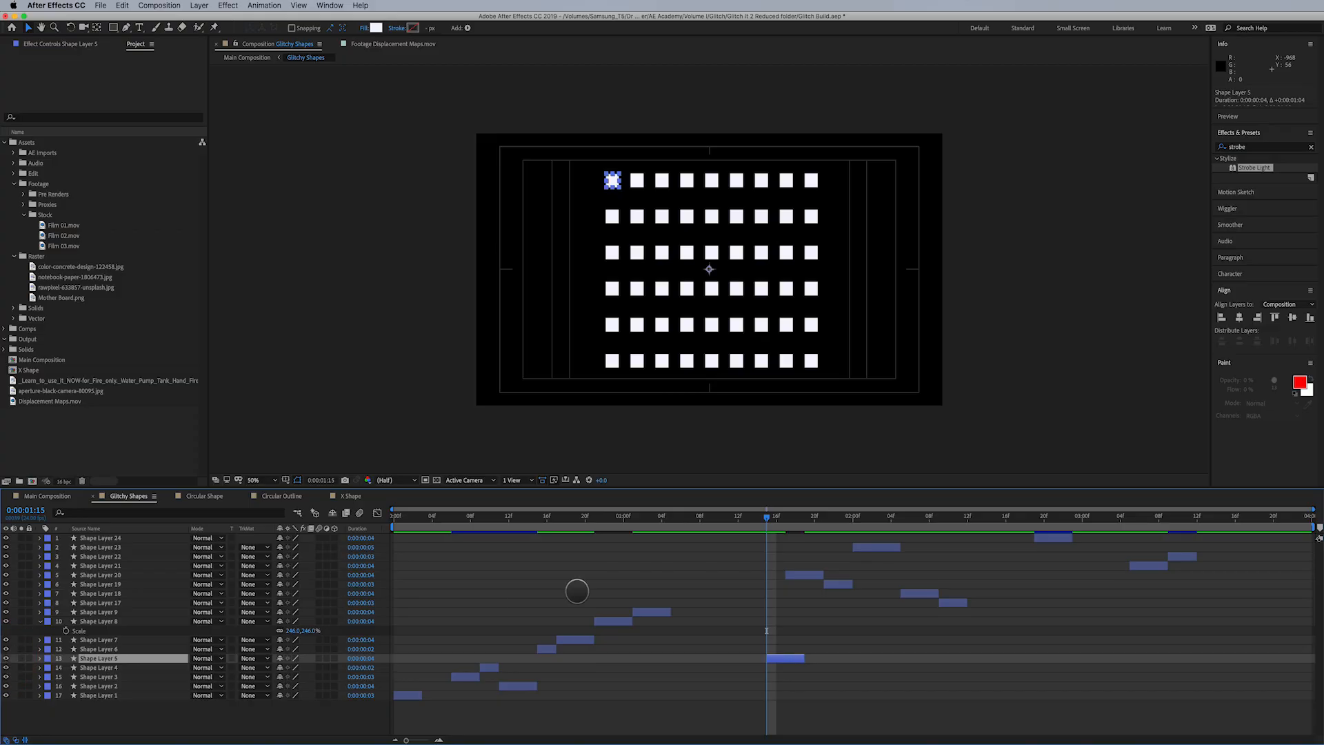
# - Shorten Shape Layer 5 to 2 frames and return to Main Composition
pyautogui.moveTo(806, 659); pyautogui.dragTo(787, 659)
pyautogui.moveTo(767, 516); pyautogui.dragTo(779, 516)
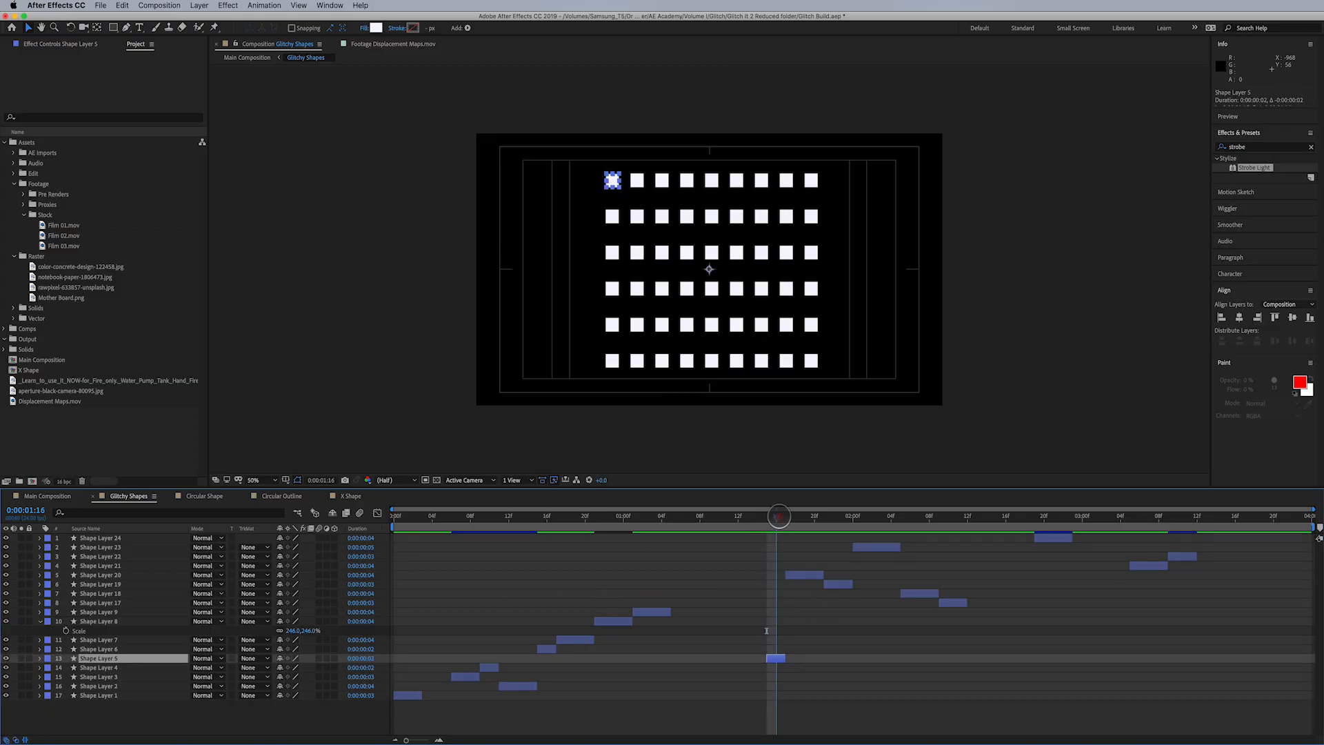
pyautogui.click(48, 495)
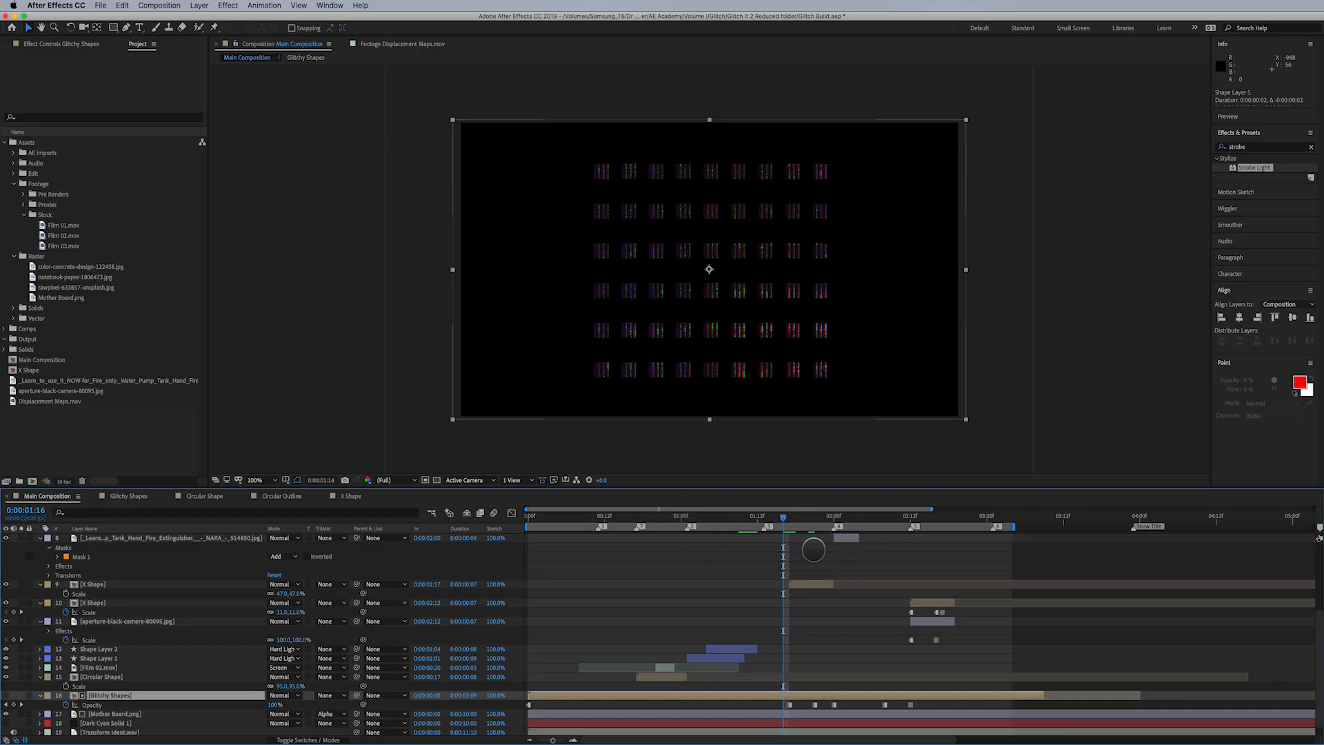
# - In the Glitchy Shapes composition, extend Shape Layer 5 so it begins at 0:00:01:11, and return to Main Composition
pyautogui.moveTo(783, 517); pyautogui.dragTo(754, 526)
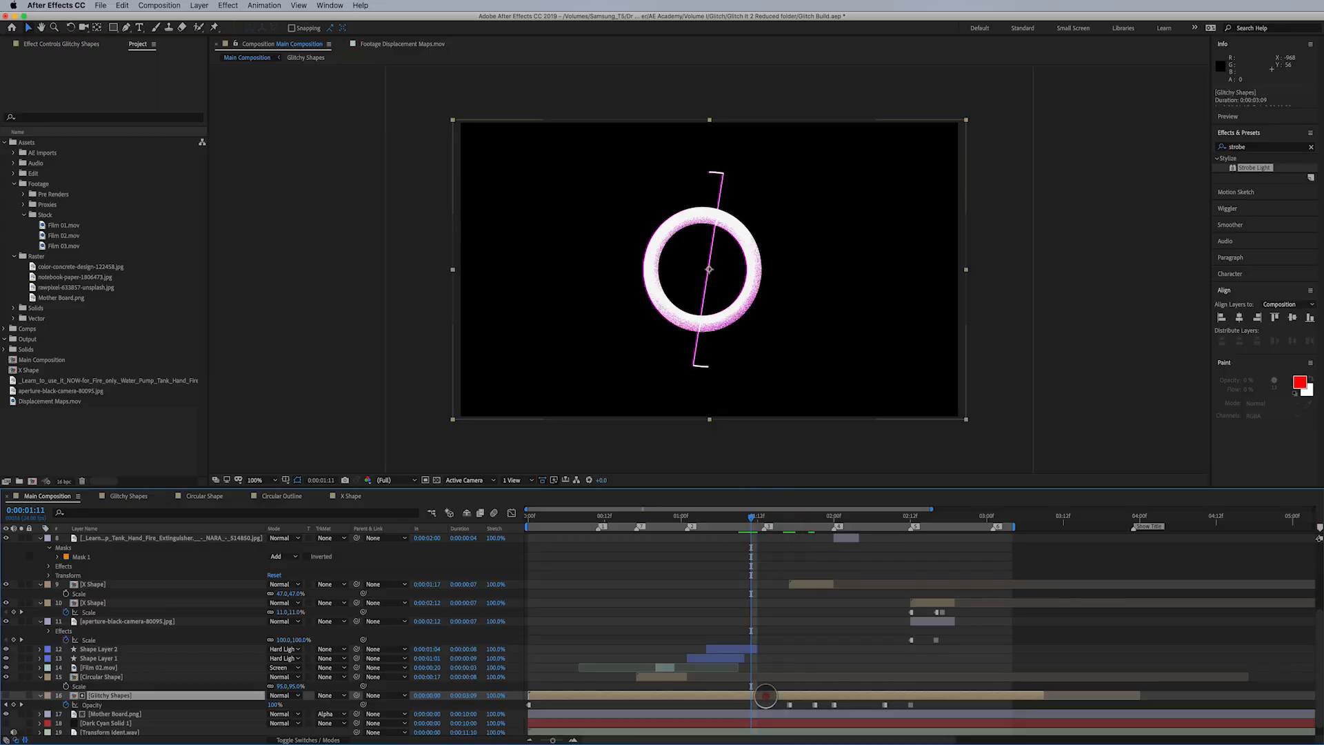
pyautogui.doubleClick(765, 695)
pyautogui.click(733, 656)
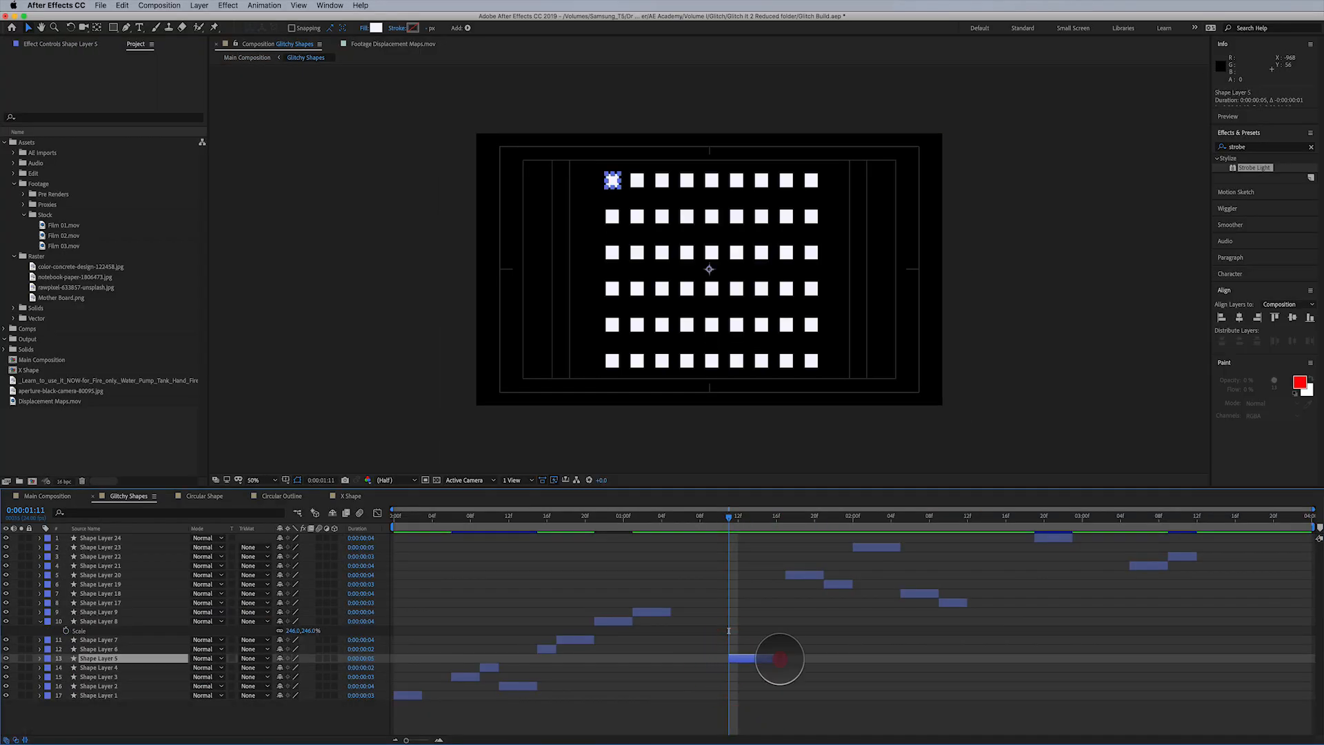
pyautogui.click(48, 495)
# - Set the current time to 0:00:01:05 in Main Composition and open the Glitchy Shapes composition
pyautogui.click(748, 515)
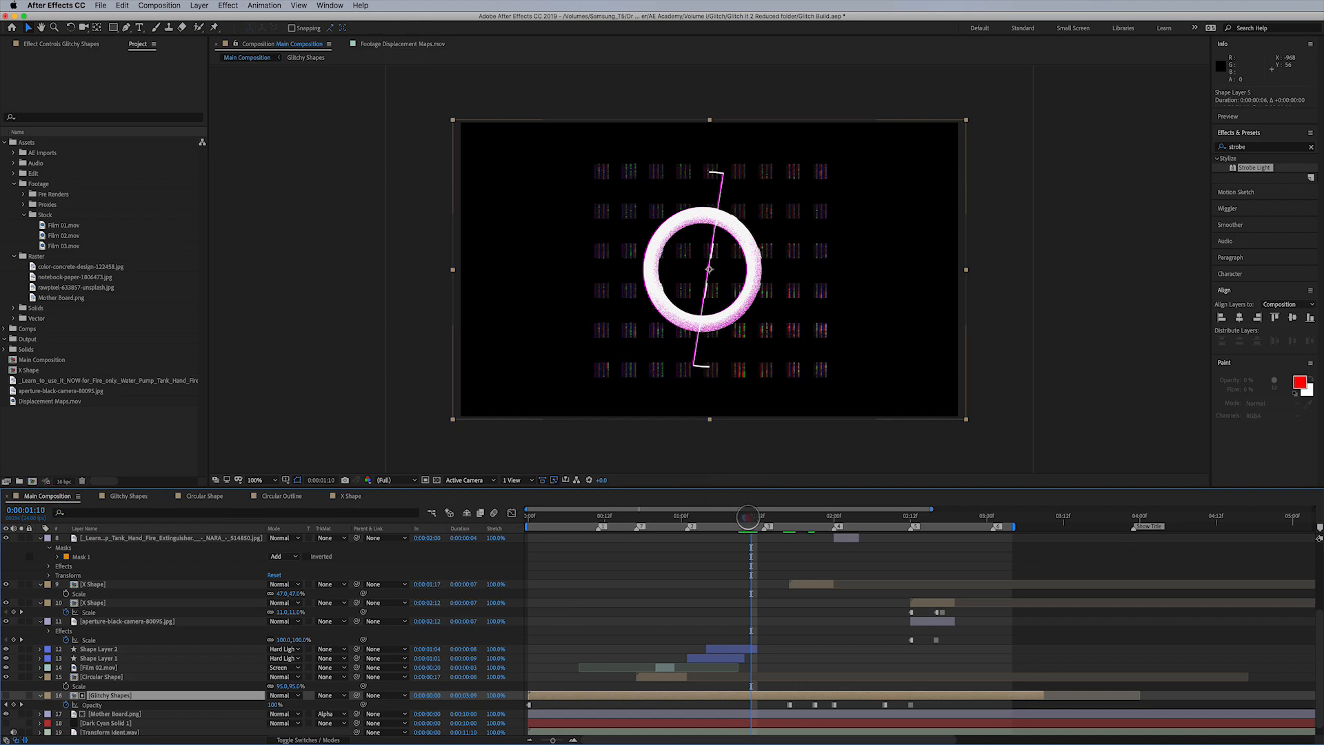
pyautogui.moveTo(748, 516); pyautogui.dragTo(717, 528)
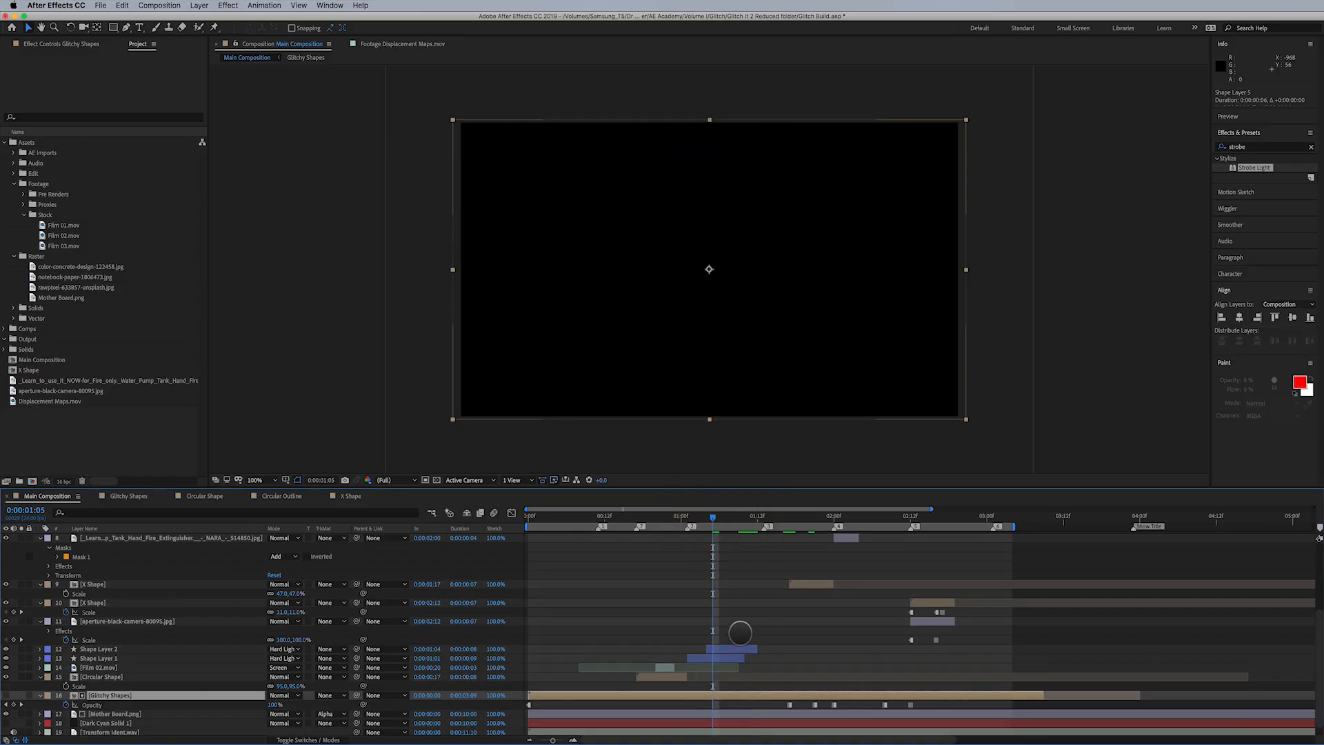
pyautogui.scroll(3, 739, 632)
pyautogui.scroll(-4, 737, 625)
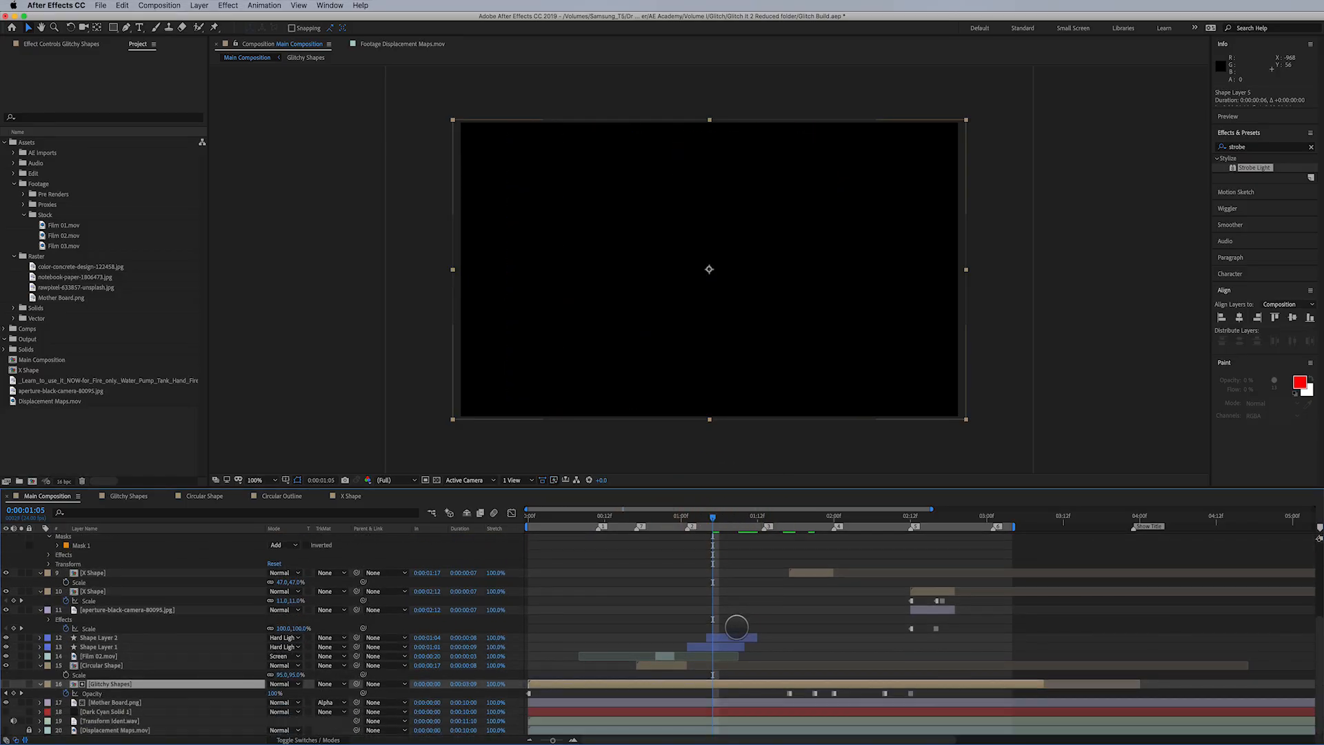
pyautogui.doubleClick(727, 682)
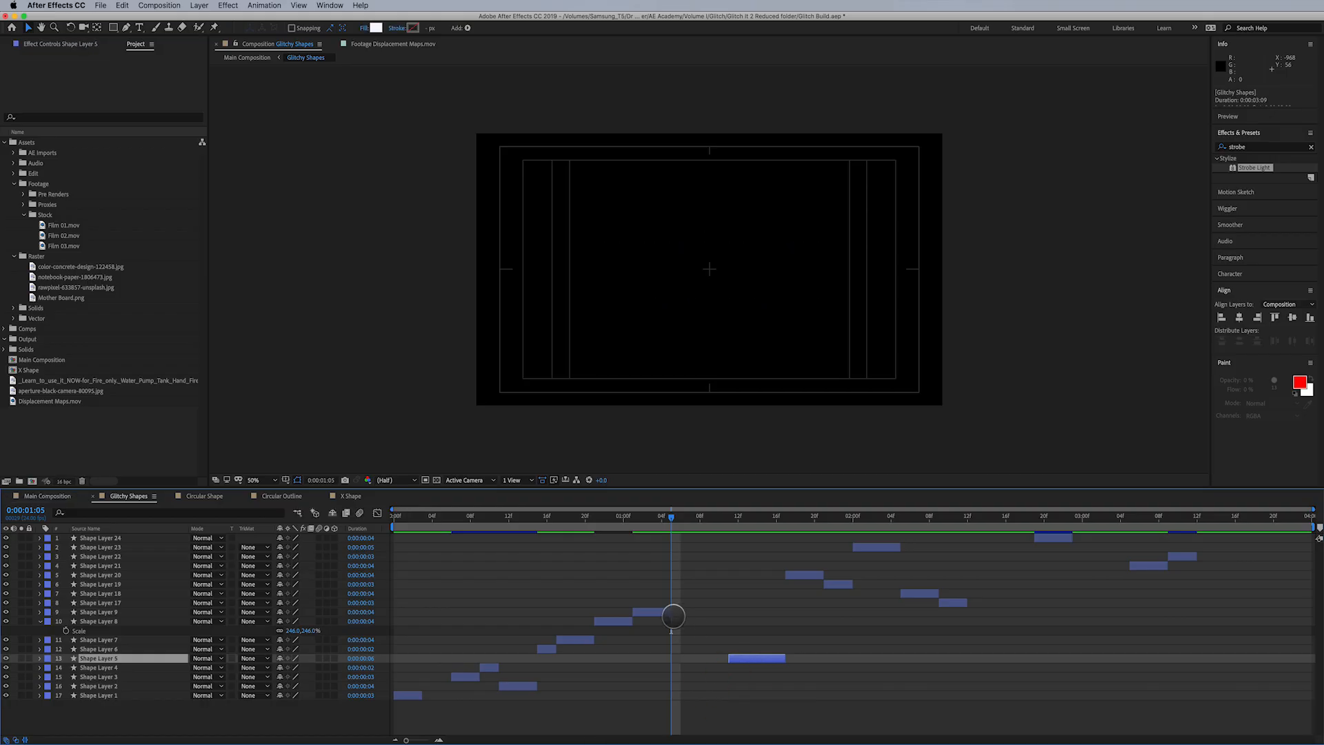
# - Add a new shape layer above Shape Layer 19 and give it a rectangle covering the full composition frame
pyautogui.moveTo(806, 575); pyautogui.dragTo(682, 588)
pyautogui.press('super+z')
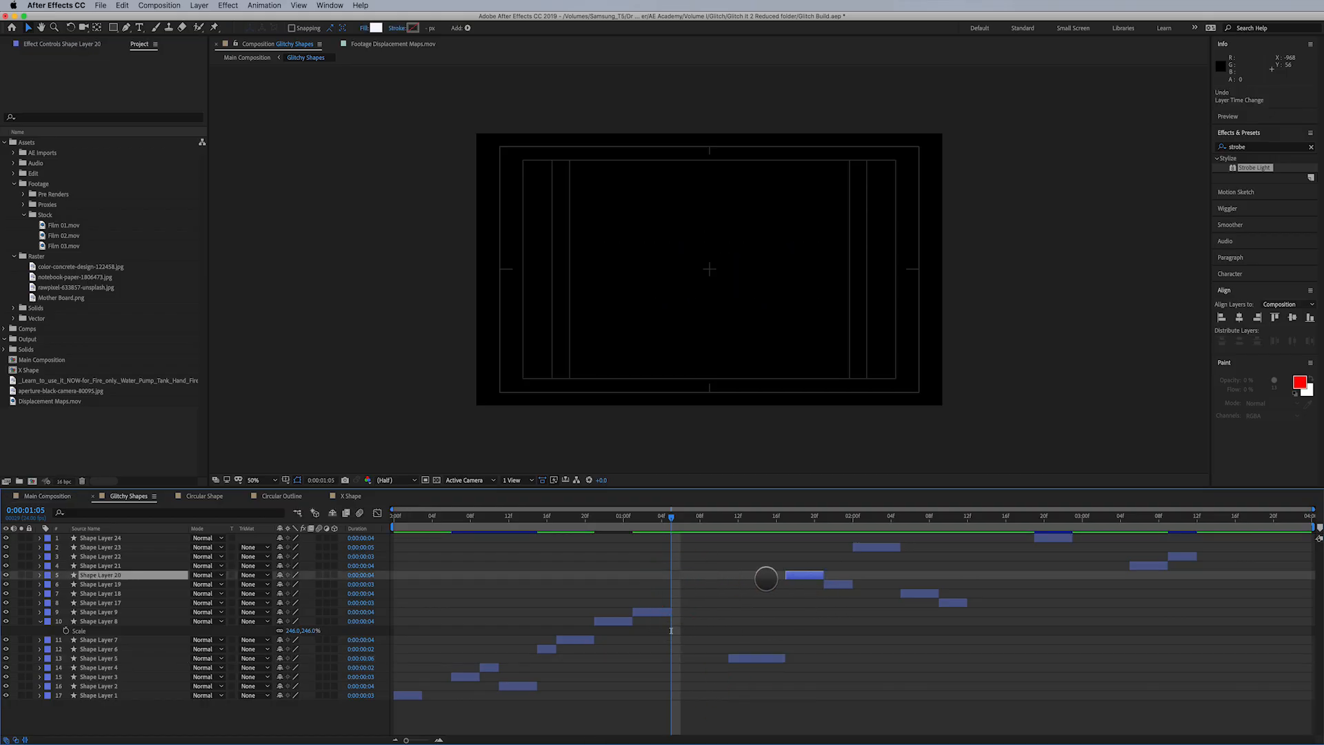
pyautogui.click(113, 584)
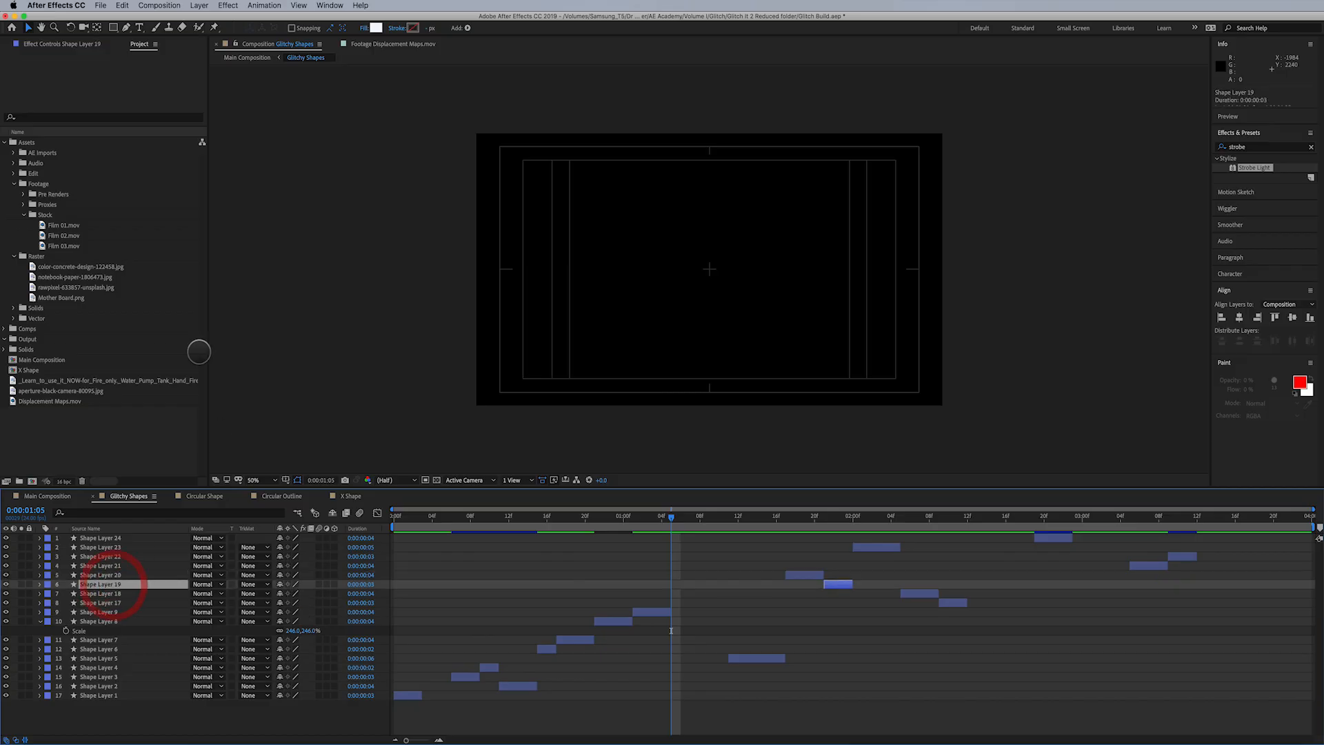
pyautogui.click(199, 6)
pyautogui.moveTo(207, 18)
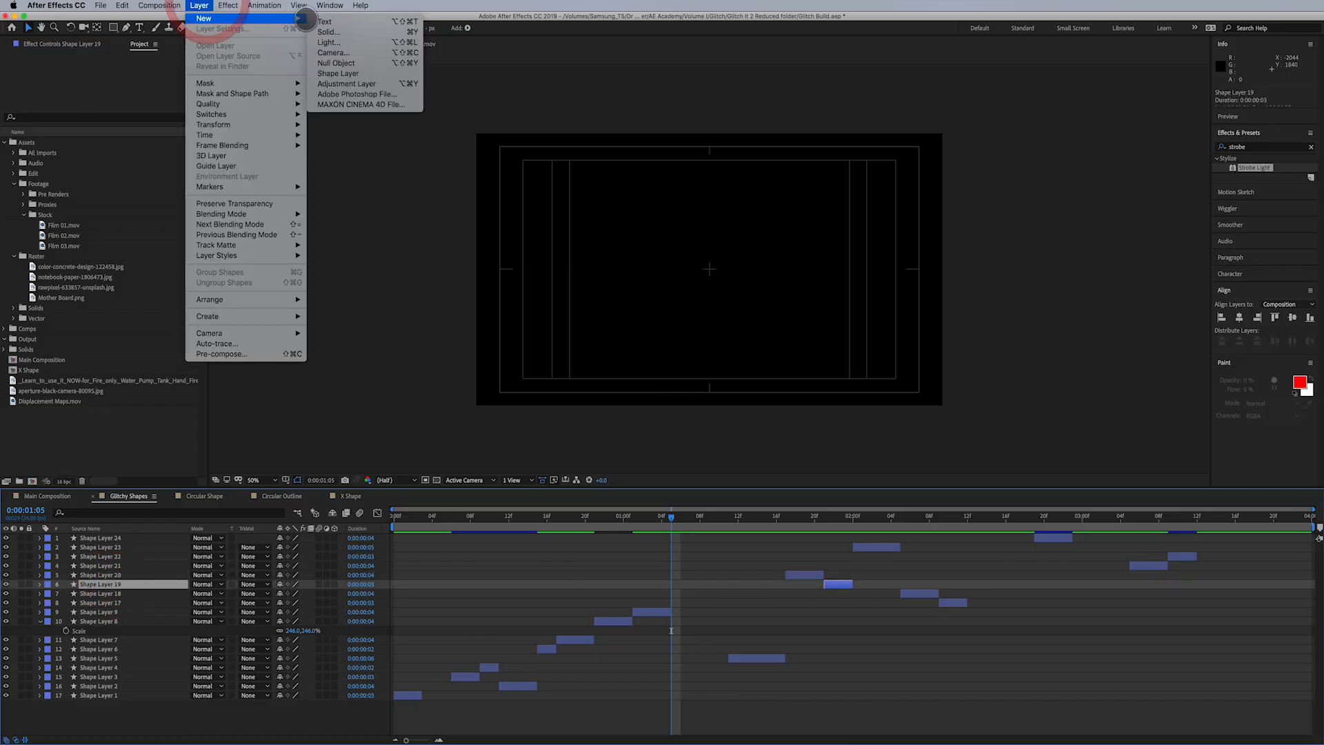
pyautogui.click(340, 73)
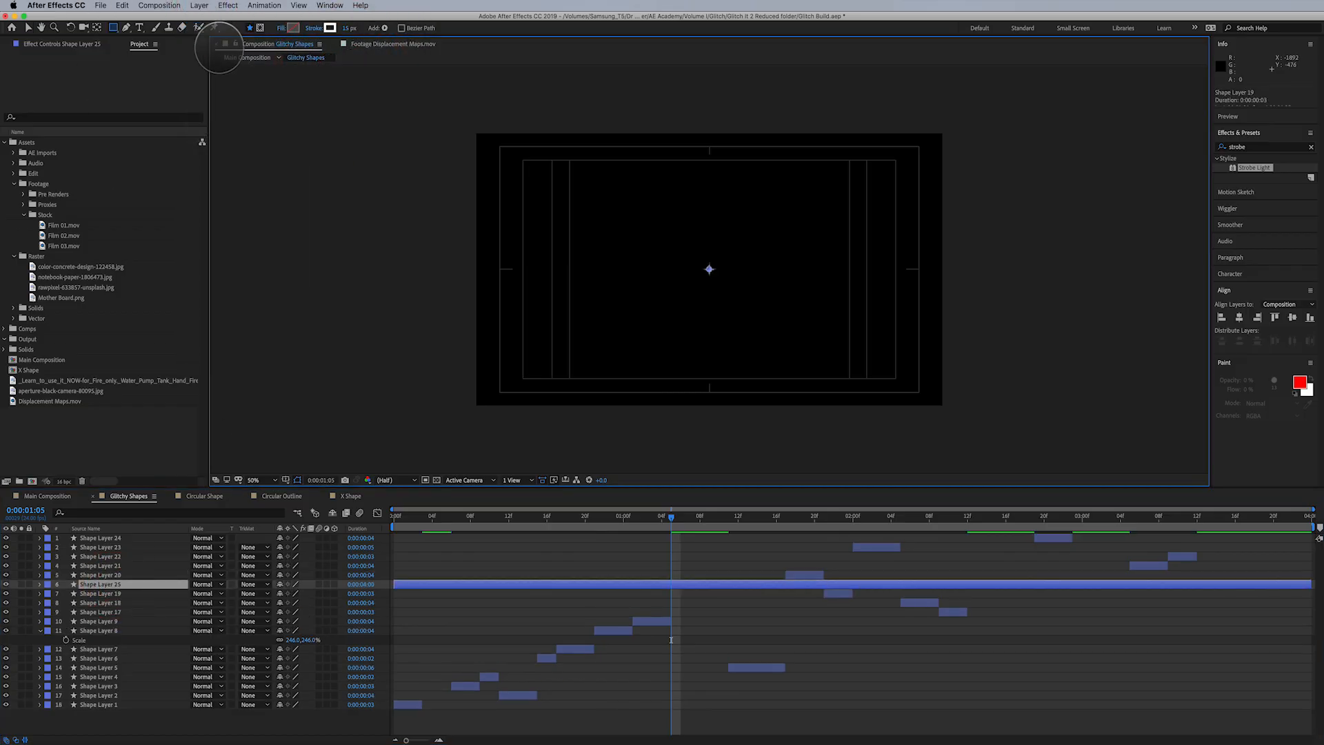
pyautogui.click(115, 29)
pyautogui.doubleClick(113, 28)
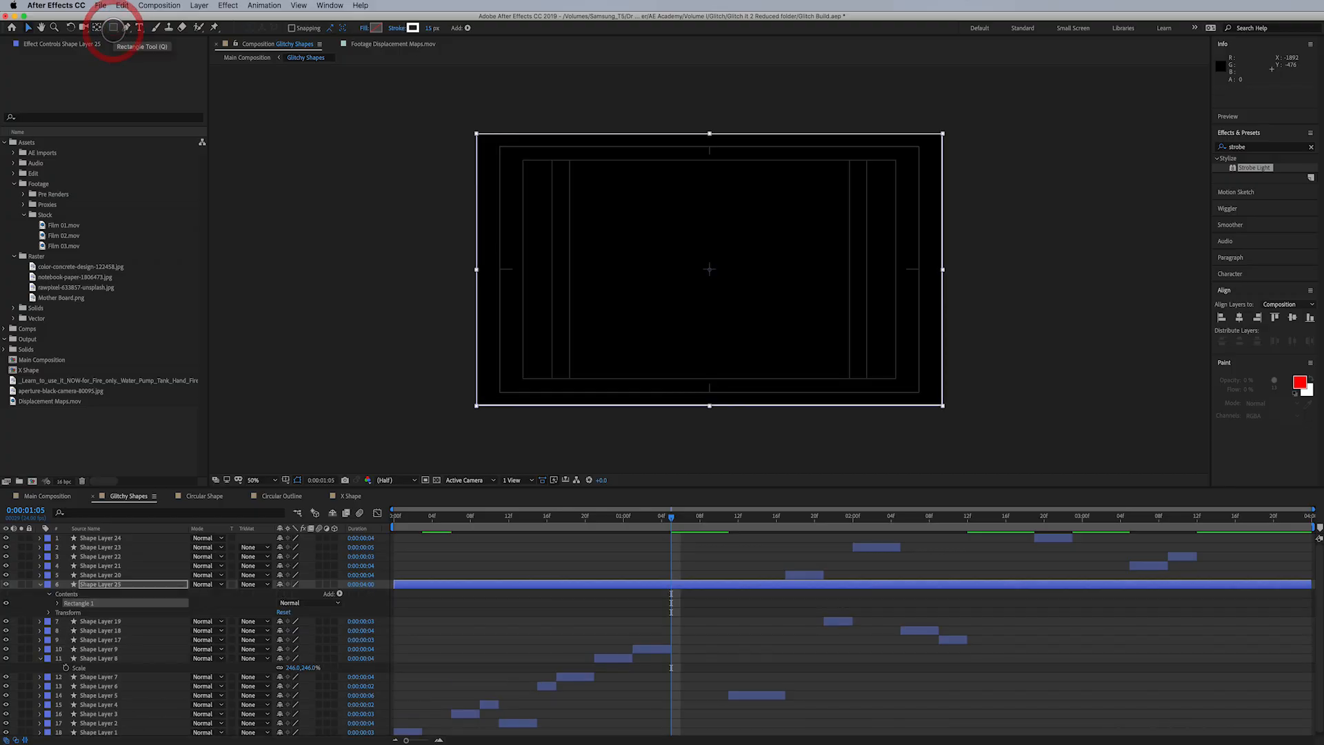
pyautogui.press('v')
# - Give the new rectangle a solid white fill and set its stroke to None
pyautogui.click(363, 28)
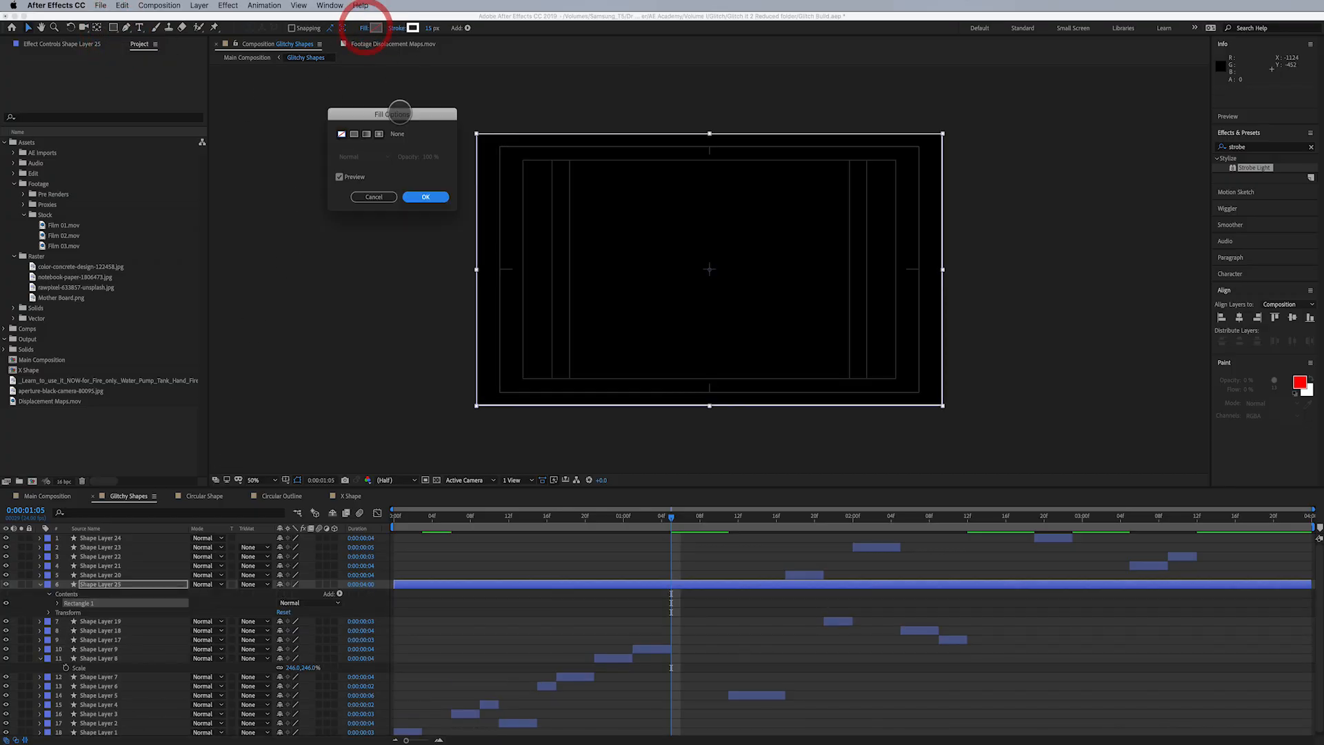
pyautogui.click(353, 134)
pyautogui.click(426, 196)
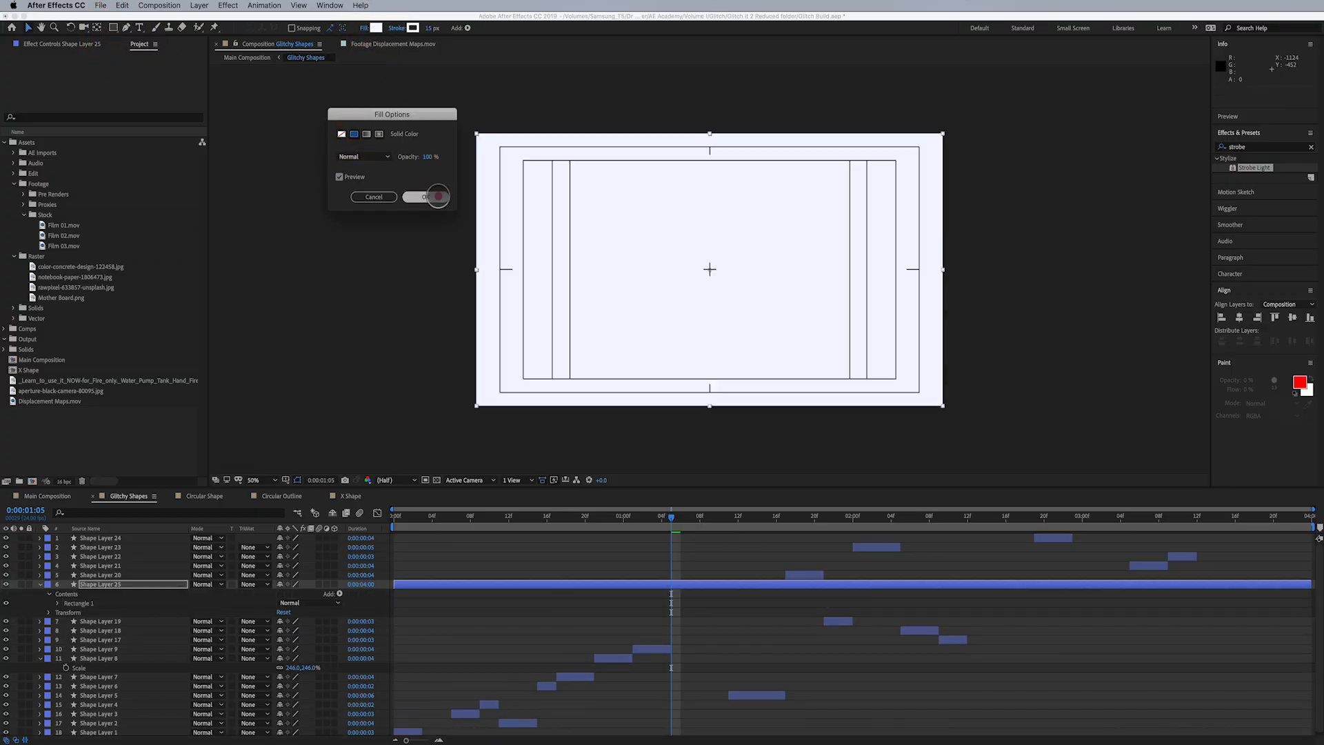
pyautogui.click(397, 28)
pyautogui.click(341, 134)
pyautogui.click(425, 196)
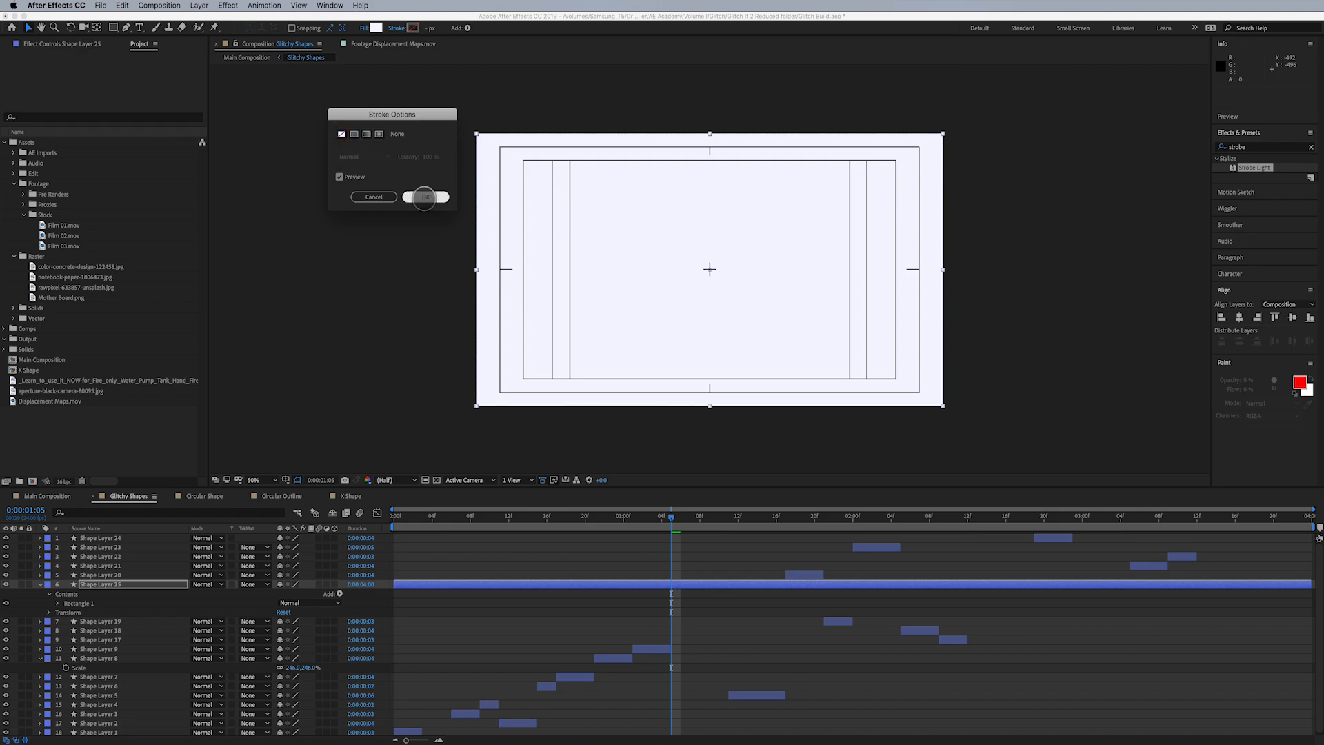
# - Set the Rectangle Path size to 3600 by 409 so it forms a horizontal band across the frame
pyautogui.click(56, 602)
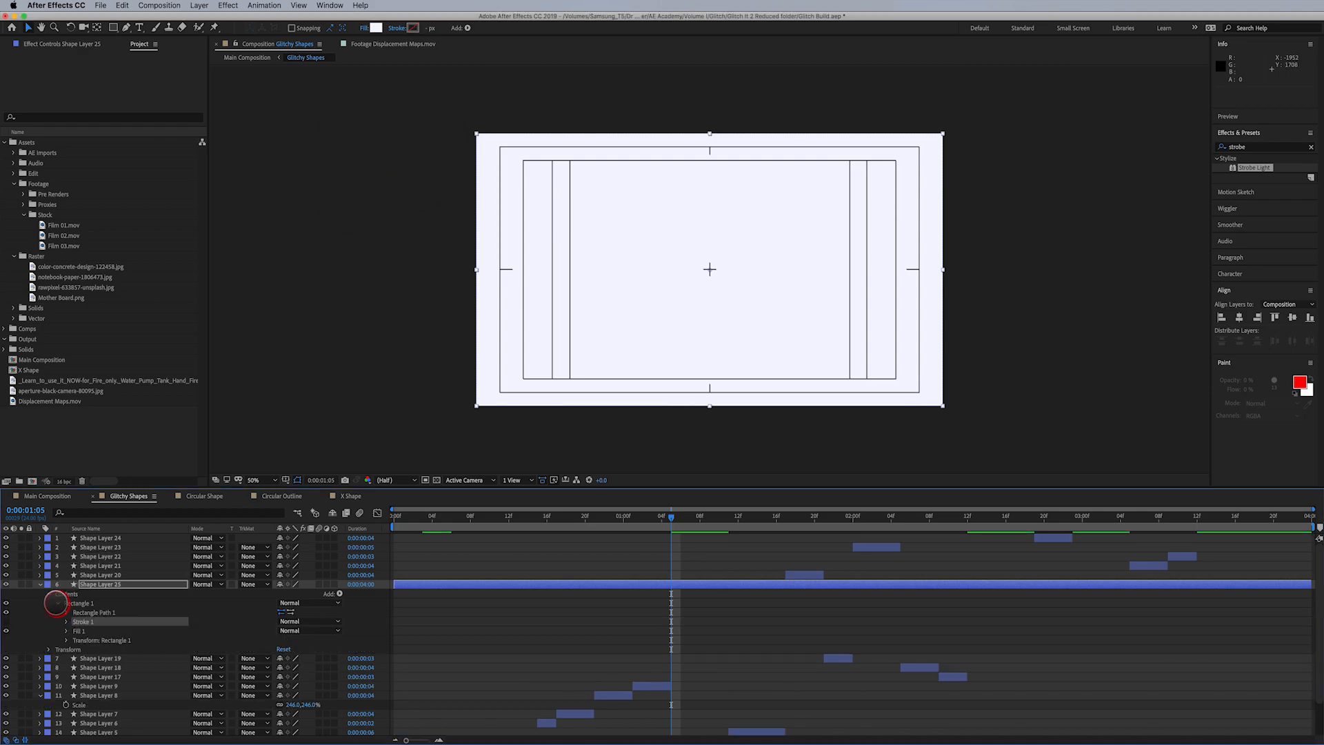
pyautogui.click(67, 612)
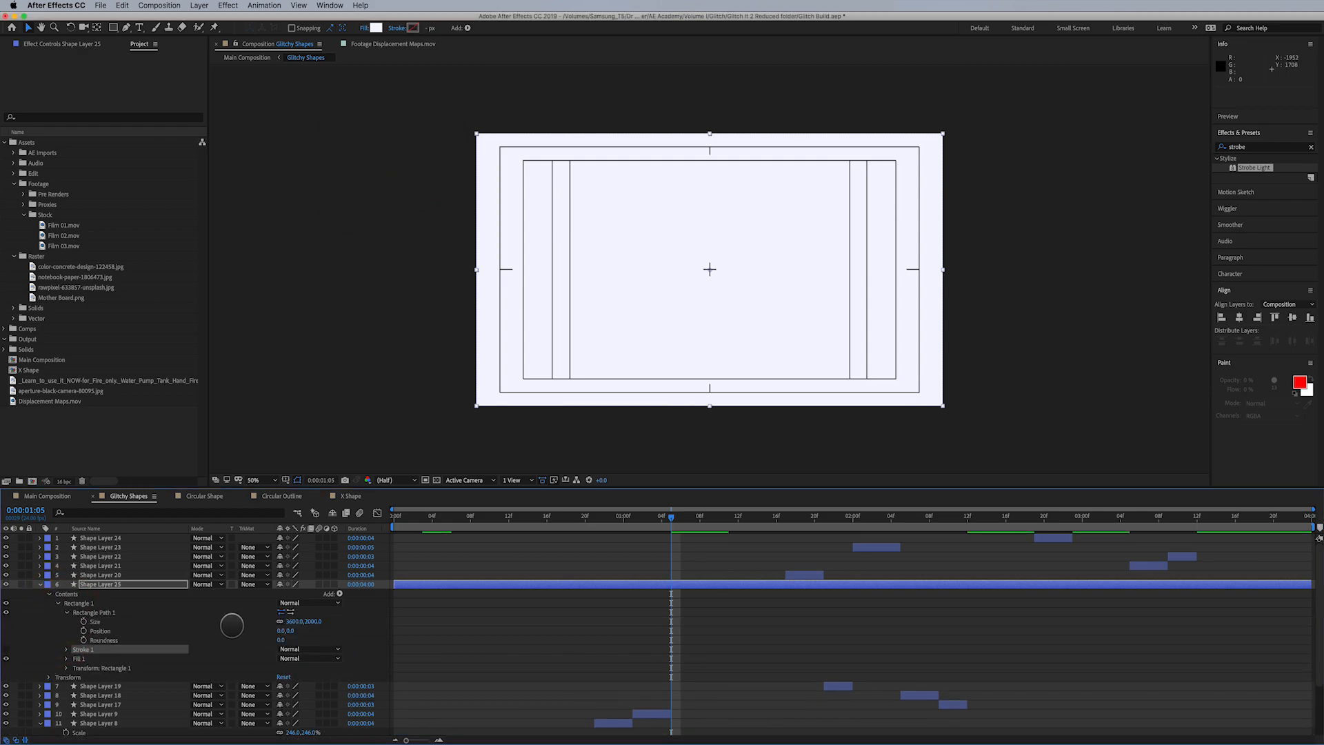
pyautogui.moveTo(304, 620); pyautogui.dragTo(23, 624)
pyautogui.moveTo(306, 620); pyautogui.dragTo(154, 626)
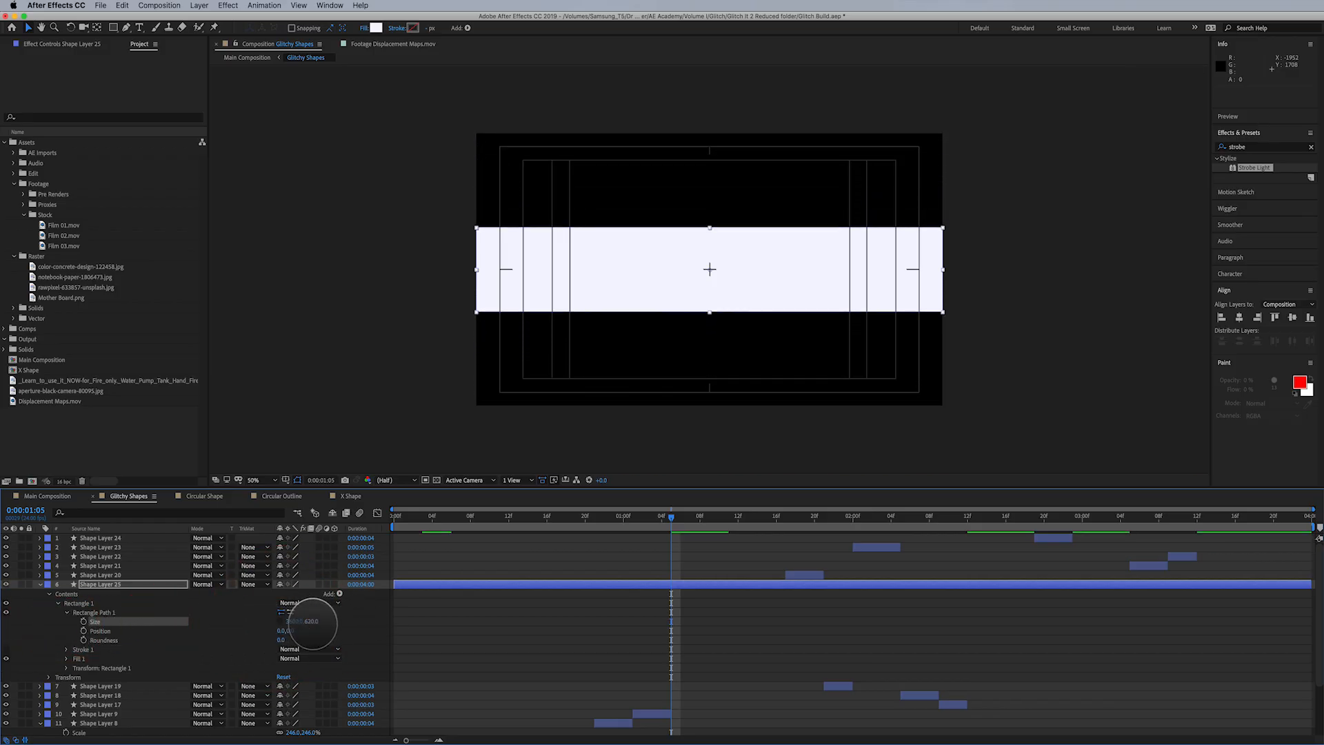
pyautogui.moveTo(304, 630); pyautogui.dragTo(208, 629)
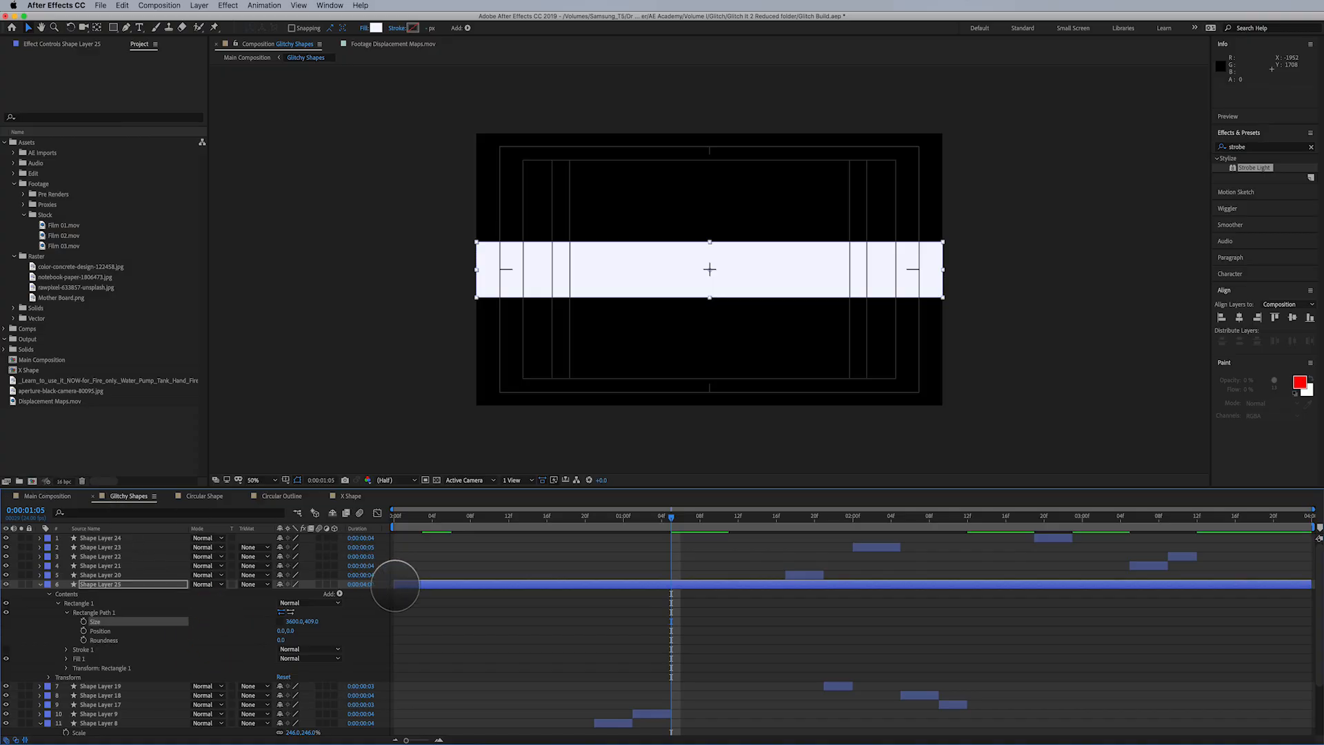
# - Trim the band's shape layer to run from 0:00:01:05 to 0:00:01:11 and return to Main Composition
pyautogui.moveTo(400, 584); pyautogui.dragTo(662, 590)
pyautogui.scroll(-2, 695, 606)
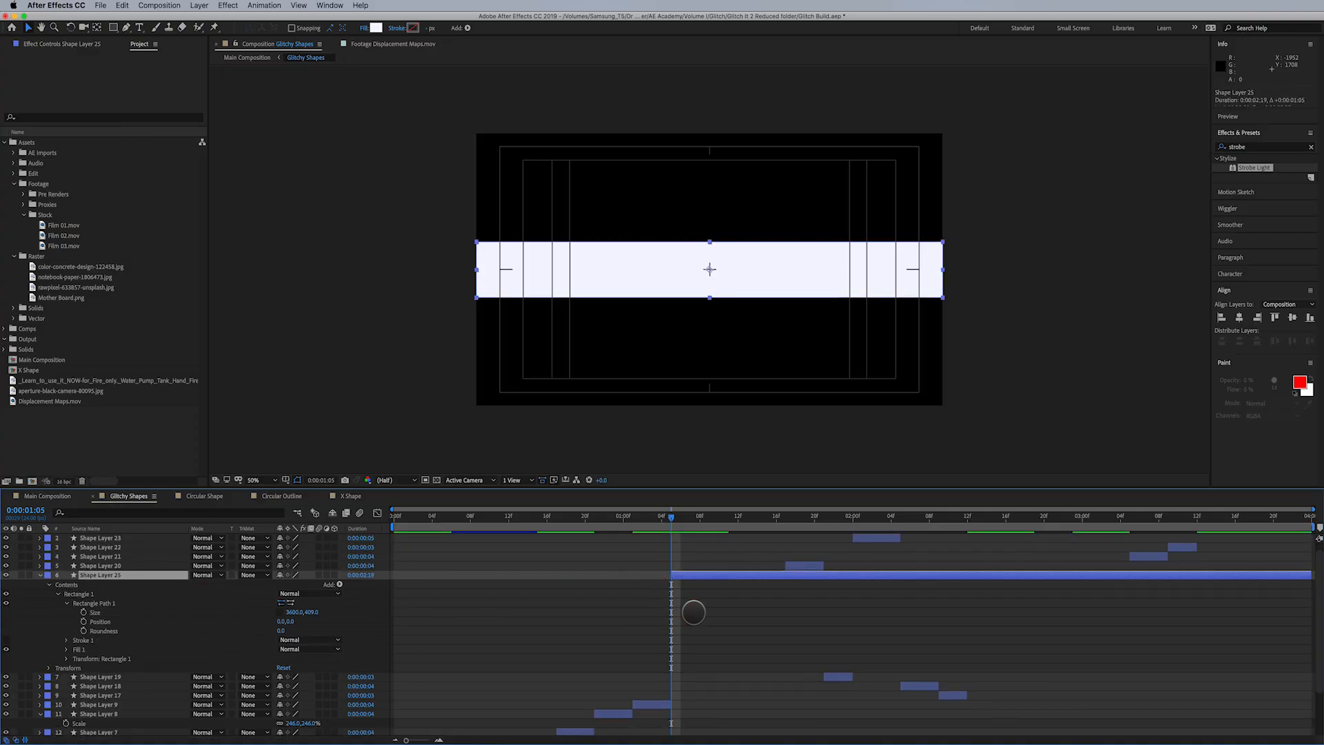
pyautogui.click(719, 519)
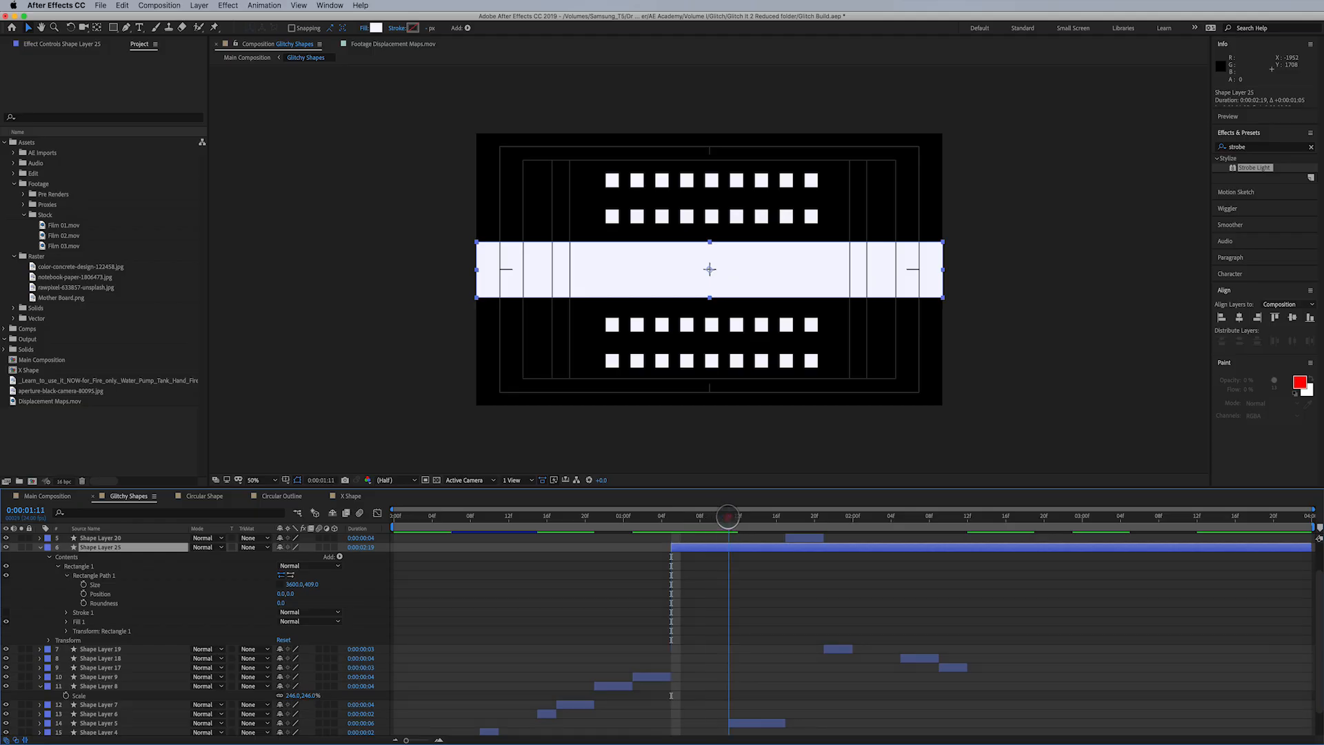
pyautogui.moveTo(724, 517); pyautogui.dragTo(724, 516)
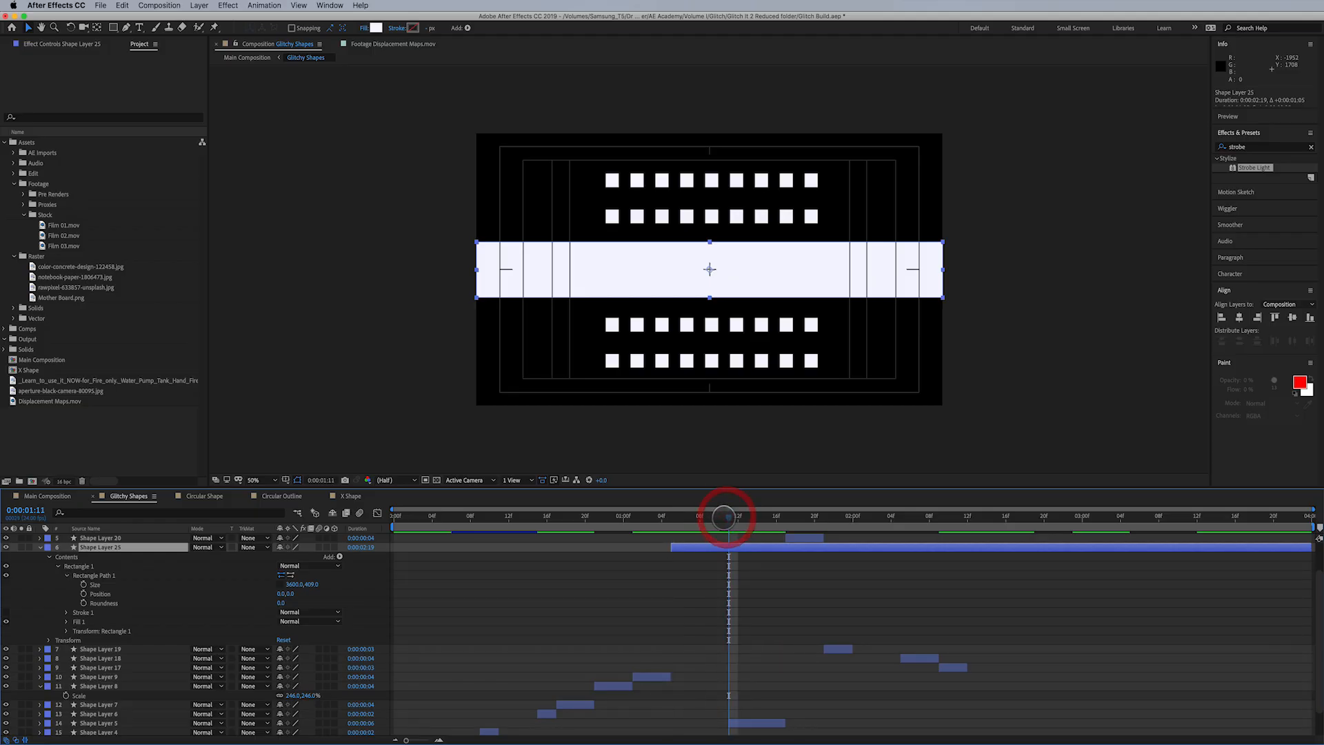
pyautogui.hotkey('alt', ']')
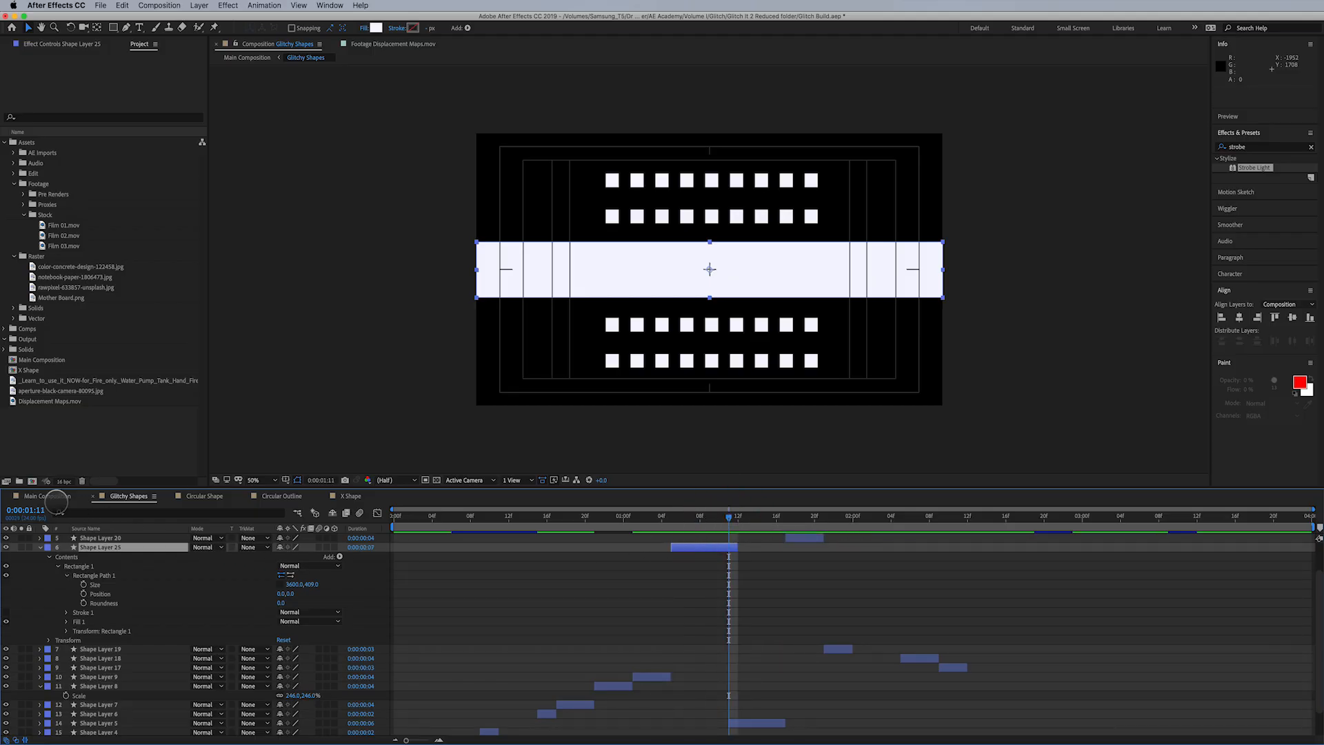
pyautogui.click(54, 497)
pyautogui.moveTo(746, 511)
pyautogui.mouseDown()
pyautogui.moveTo(717, 514)
pyautogui.moveTo(762, 510)
pyautogui.moveTo(751, 514)
pyautogui.mouseUp()
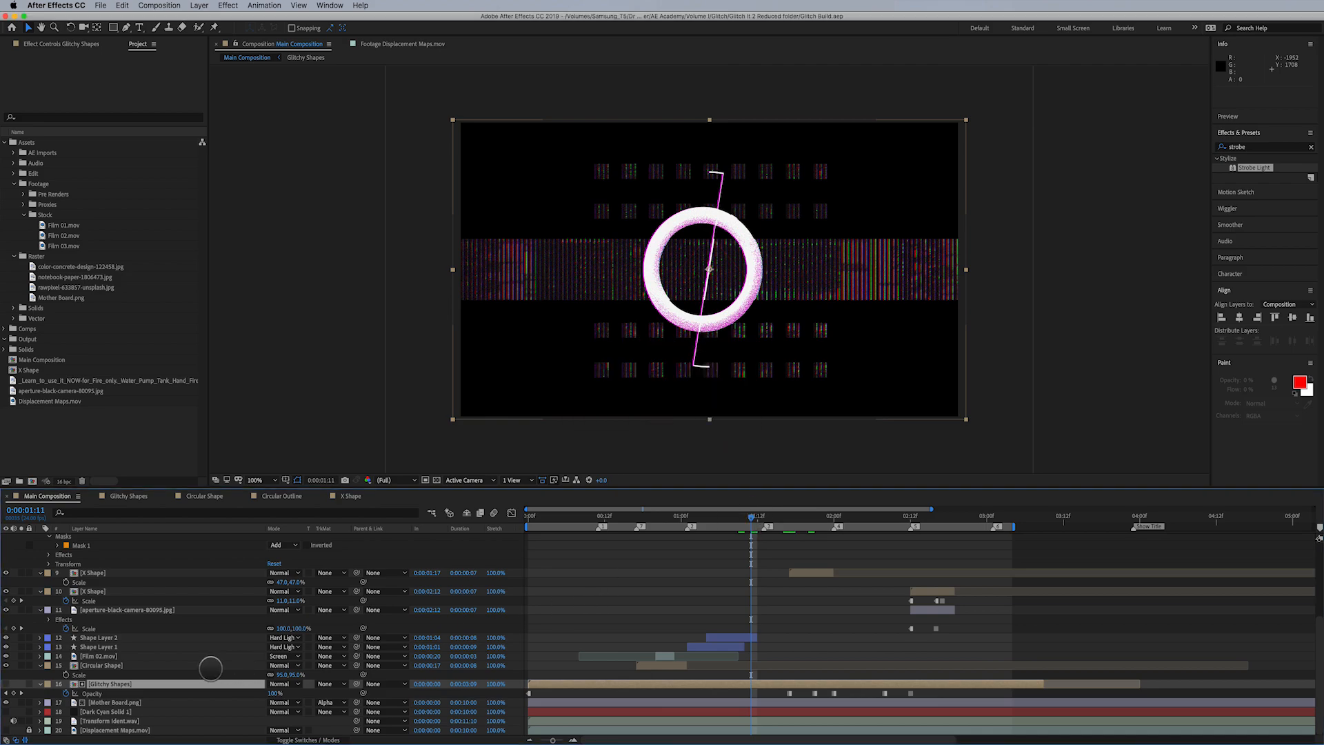
# - Try the Black & White effect on the Mother Board.png layer, preview it at earlier frames, and disable it
pyautogui.click(122, 702)
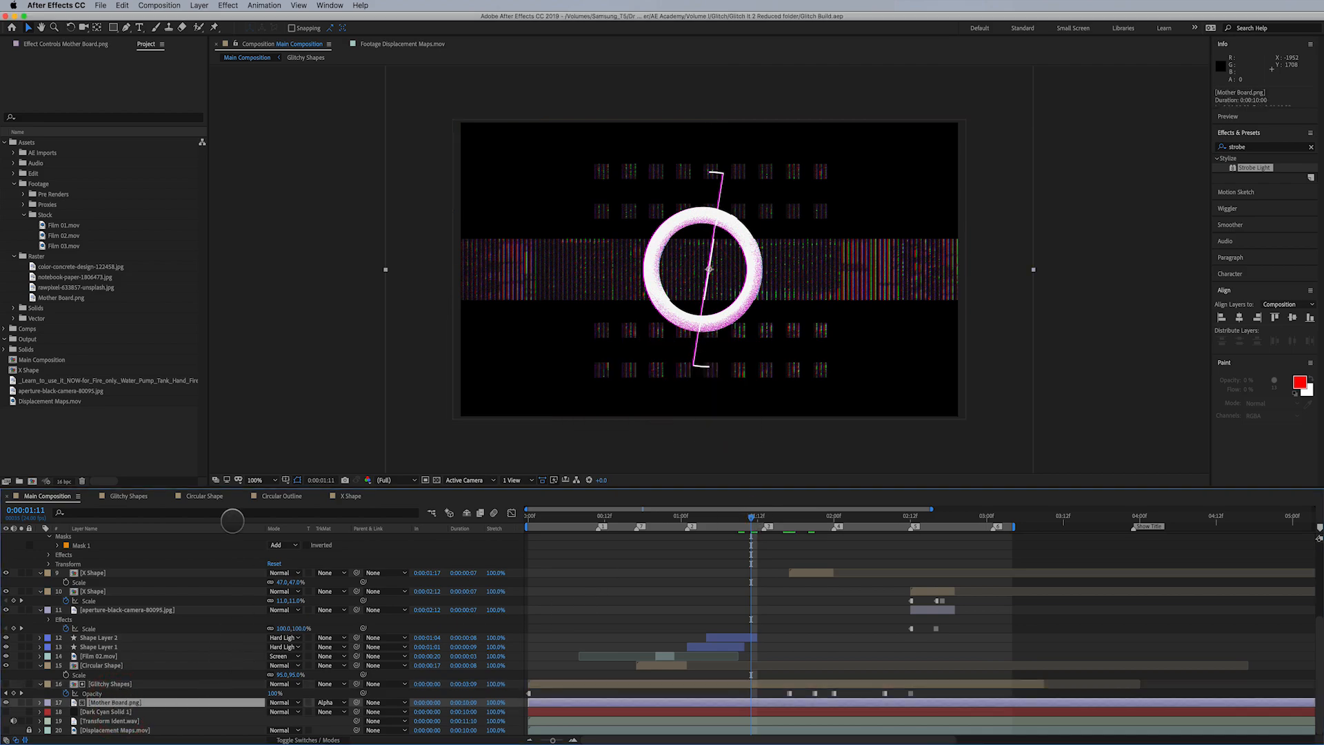
pyautogui.click(229, 6)
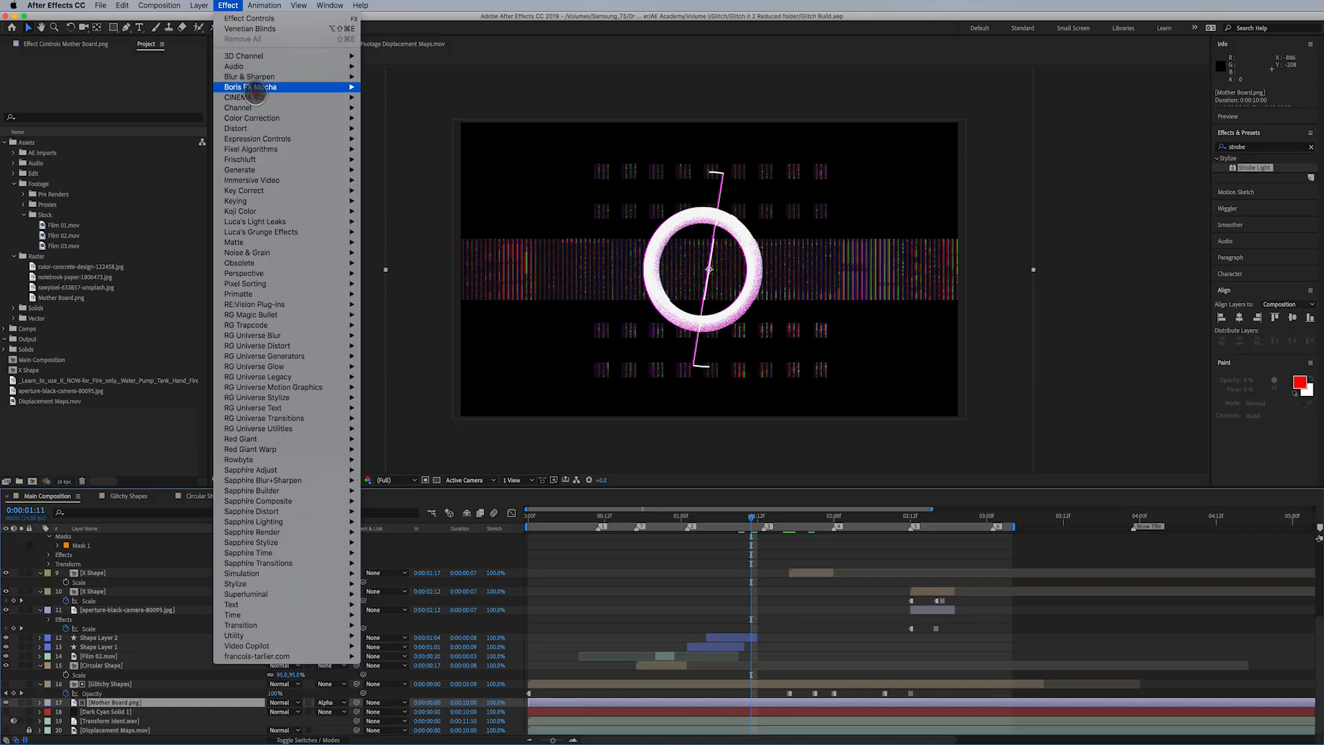
pyautogui.moveTo(256, 109)
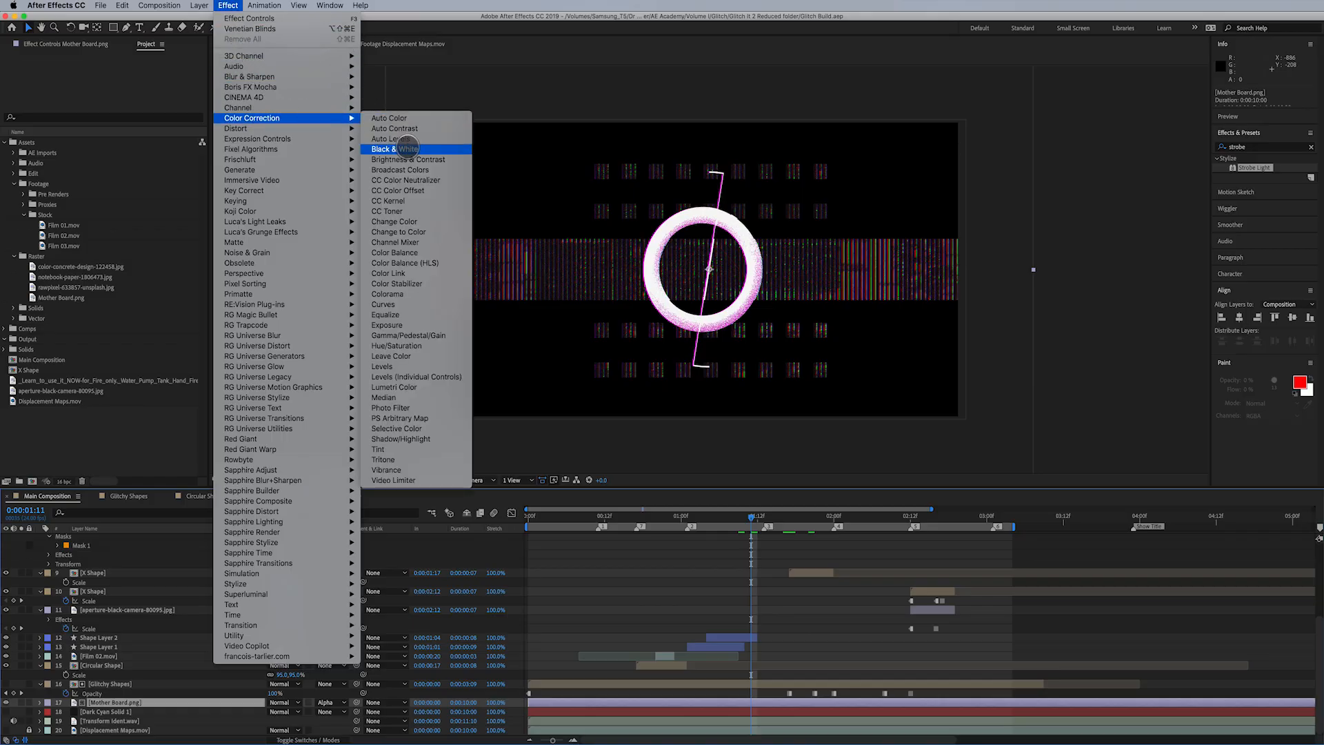
pyautogui.click(407, 149)
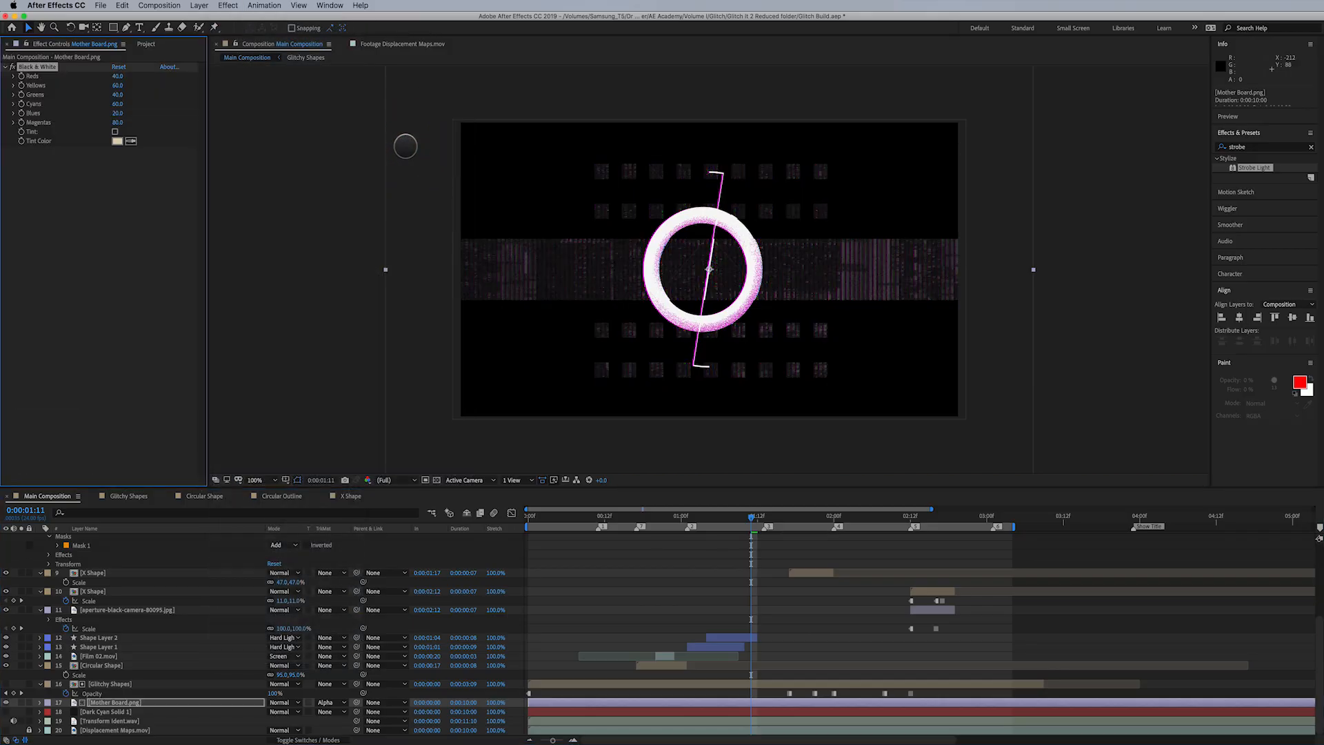
pyautogui.click(736, 517)
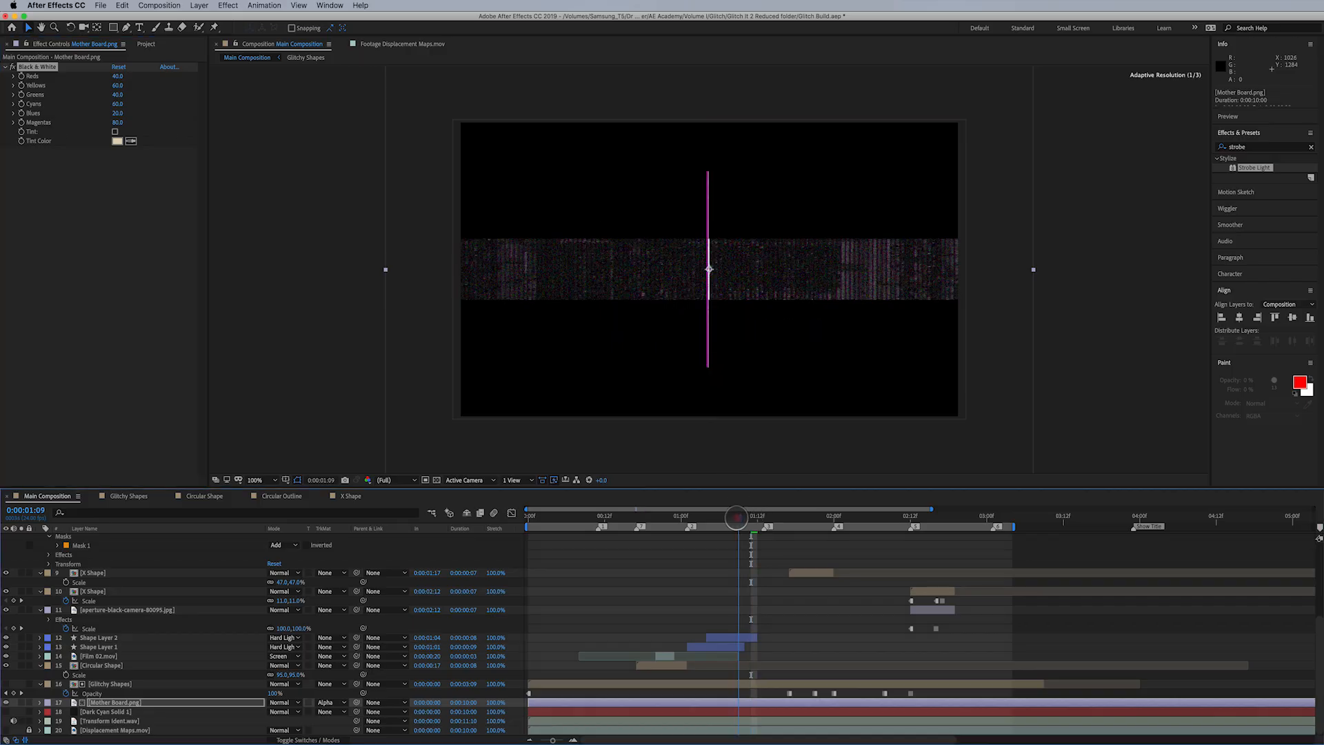
pyautogui.moveTo(735, 517); pyautogui.dragTo(611, 521)
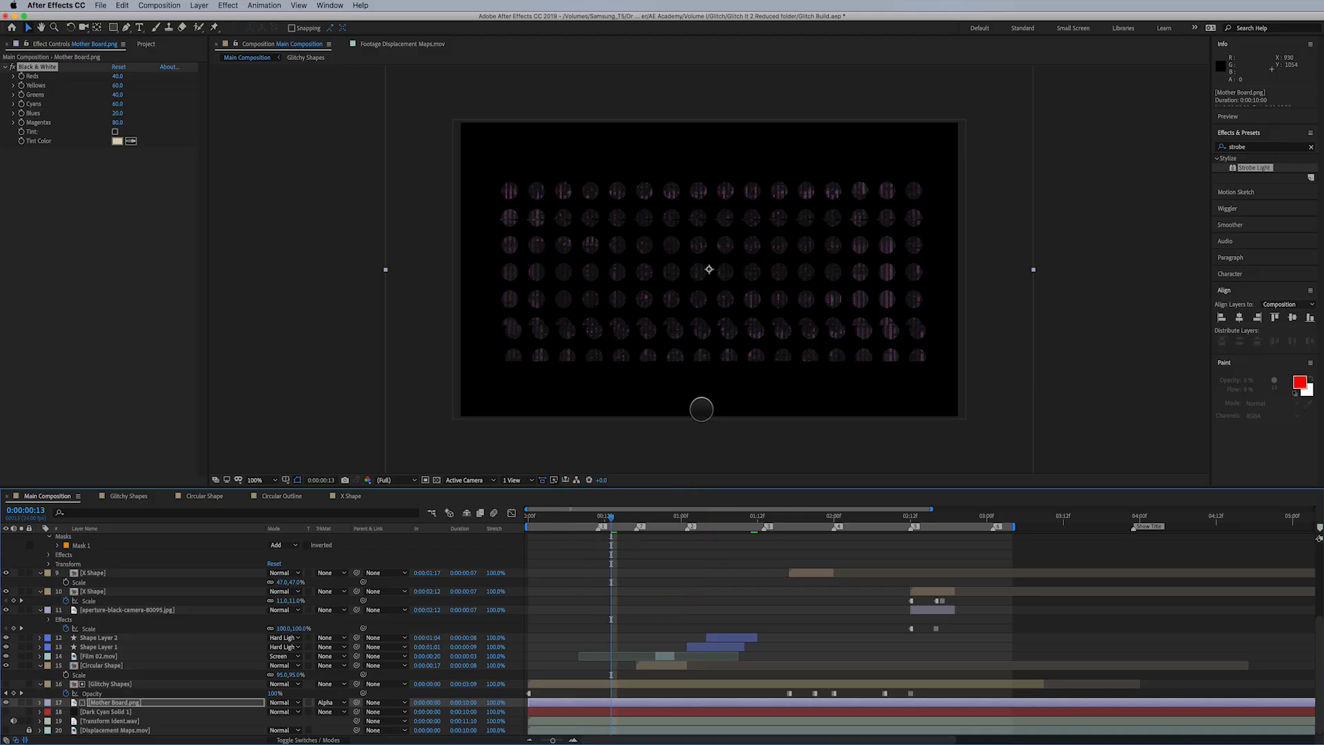
pyautogui.click(12, 67)
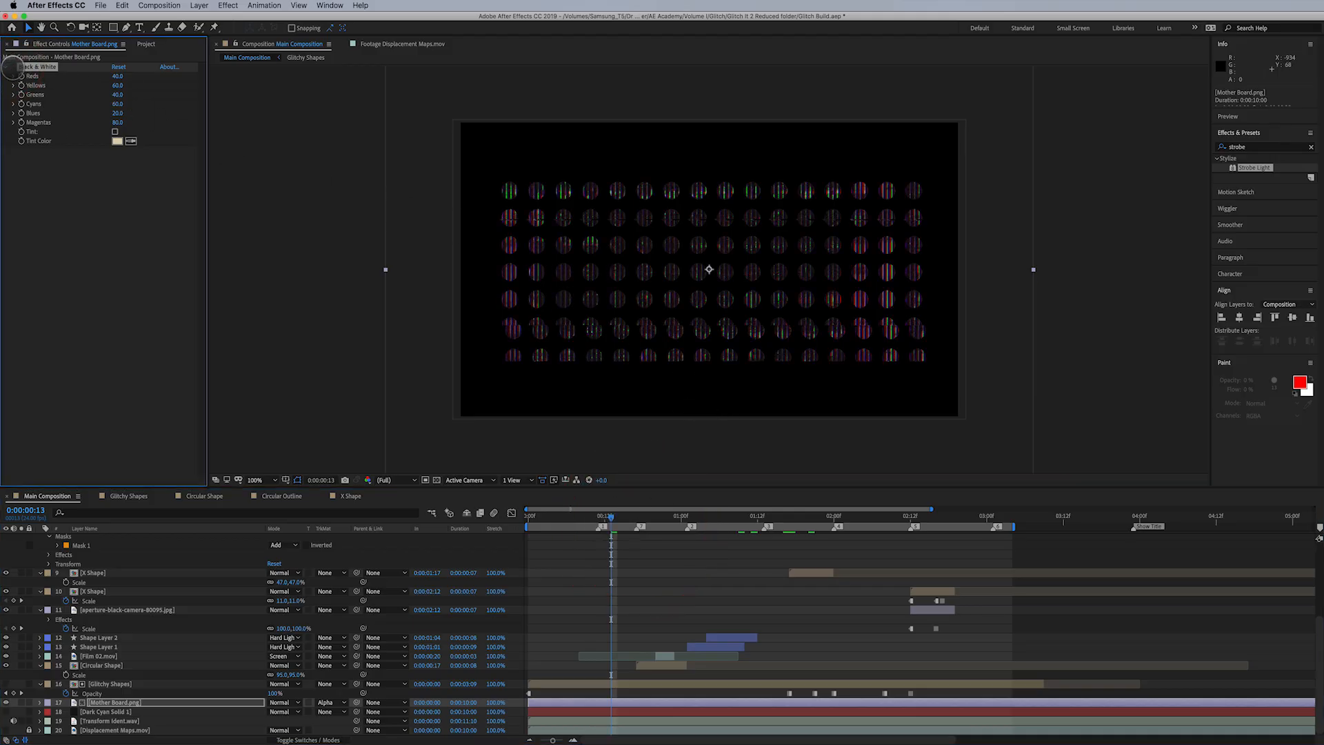
# - Apply the Tint effect to the Mother Board.png layer with Amount to Tint at 50%
pyautogui.click(228, 5)
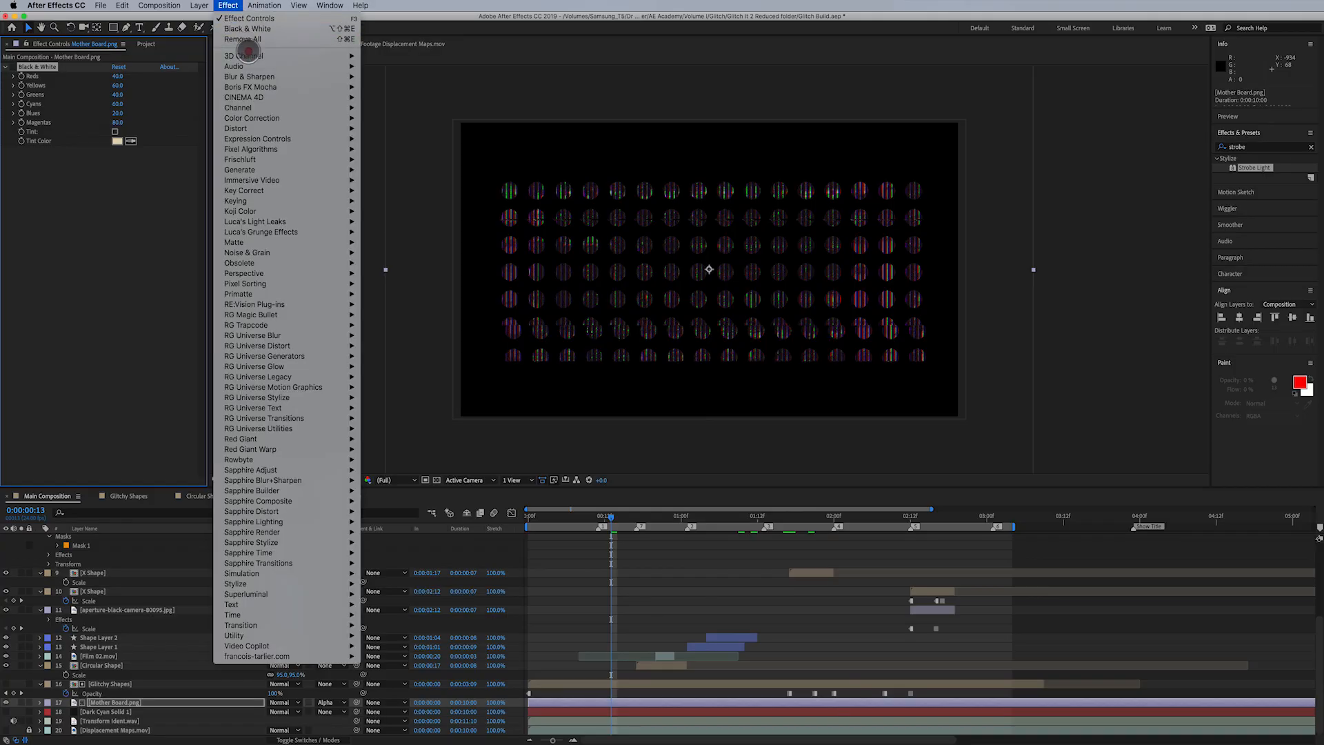
pyautogui.moveTo(268, 118)
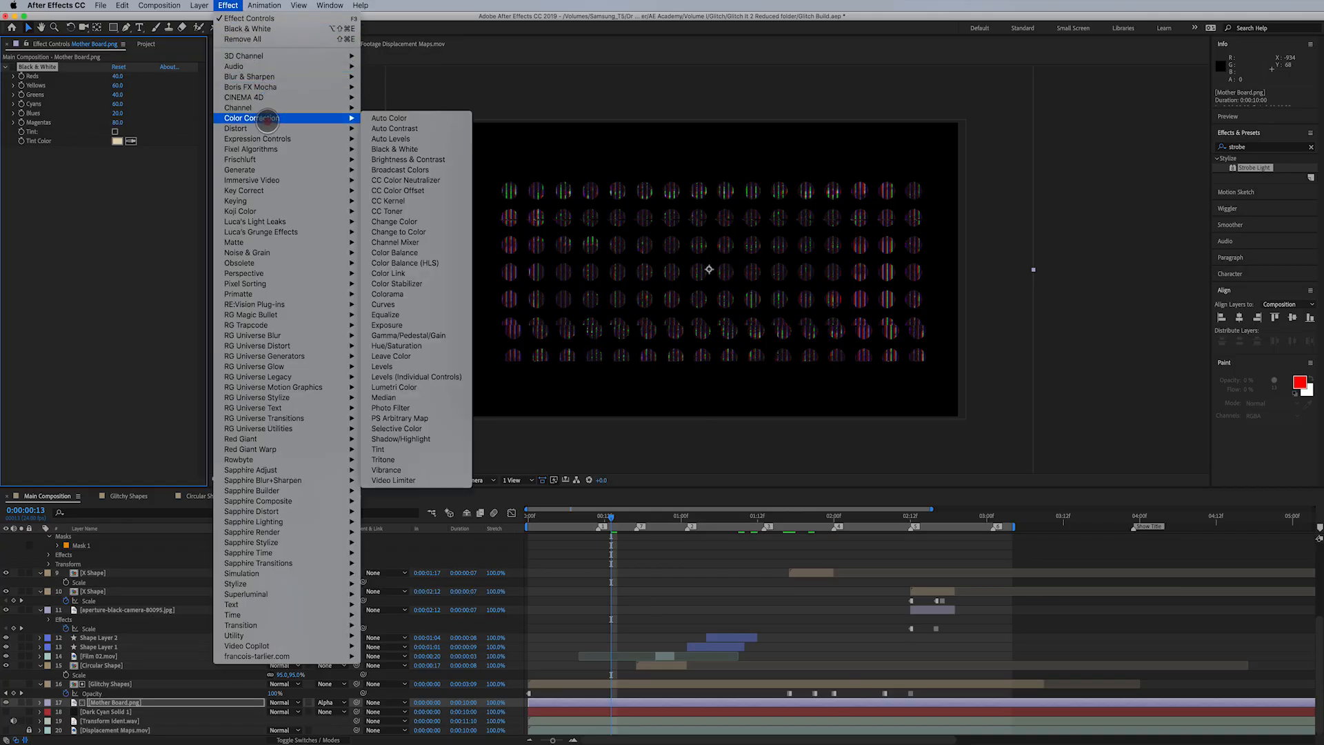
pyautogui.click(434, 447)
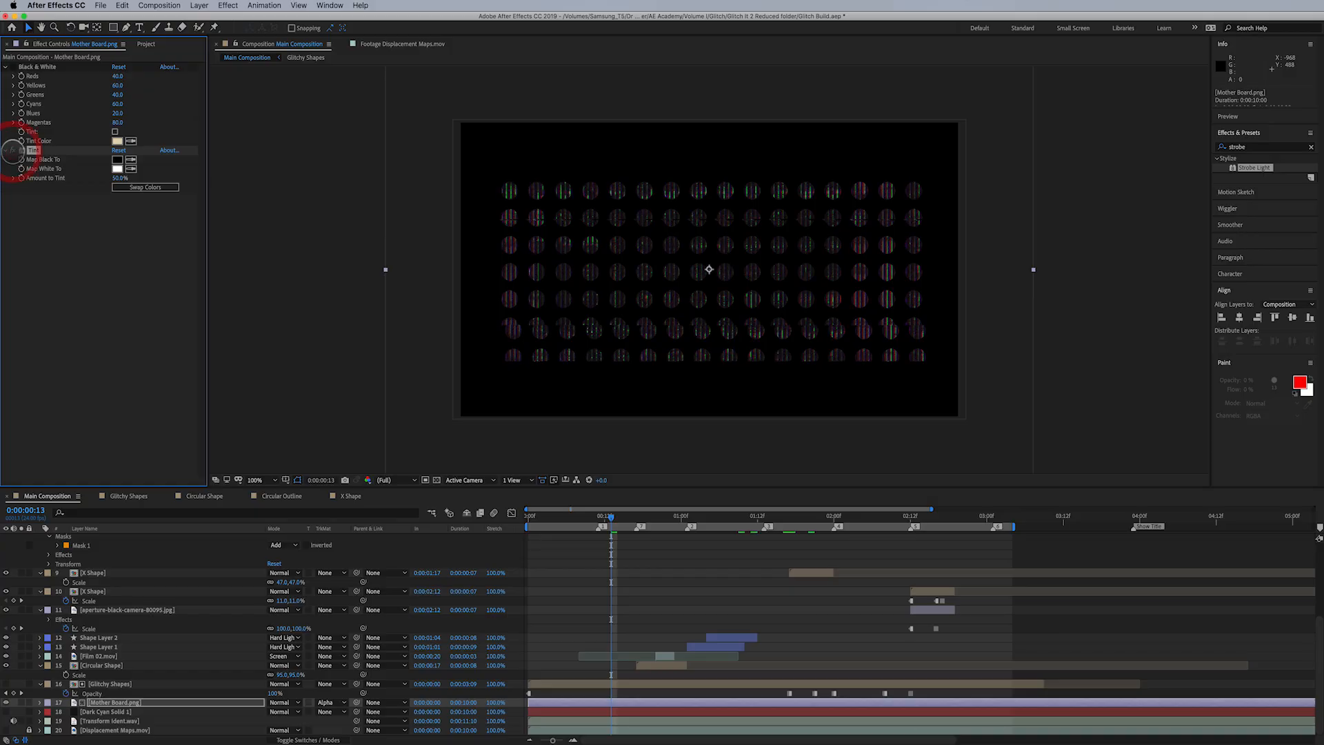
# - Delete the Black & White effect from the Mother Board.png layer and preview the opening frames back to 0:00:00:02
pyautogui.click(38, 67)
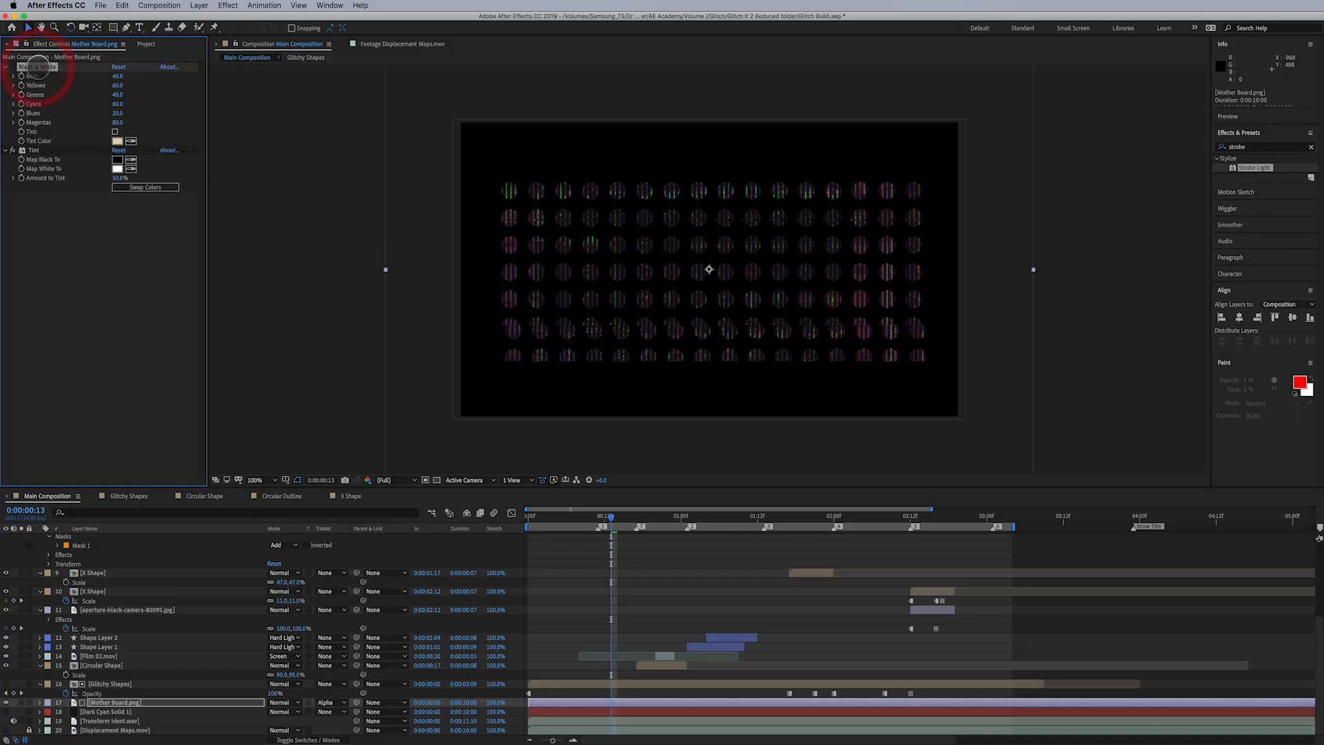
pyautogui.press('Delete')
pyautogui.moveTo(600, 521); pyautogui.dragTo(540, 530)
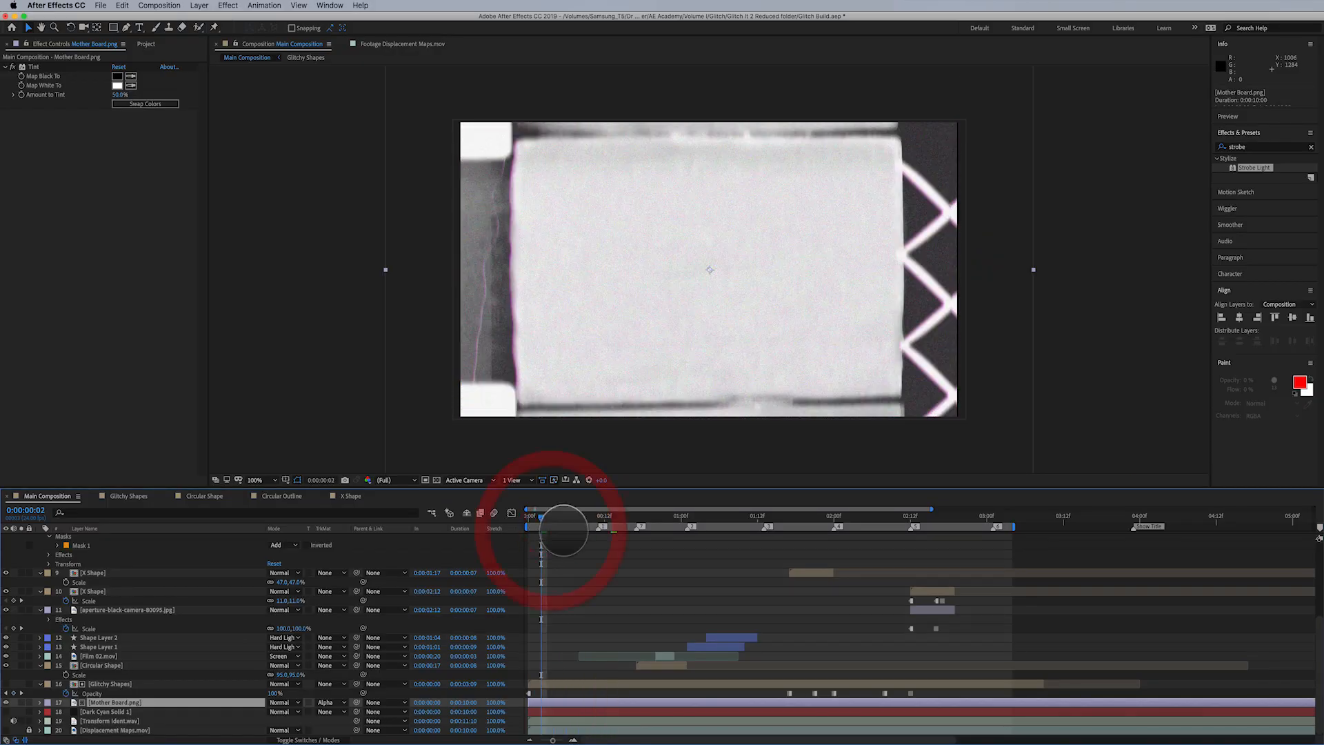
# - Place a copy of the X Shape layer from 0:00:01:17 above Film 01.mov, running three frames from 0:00:00:02
pyautogui.click(125, 573)
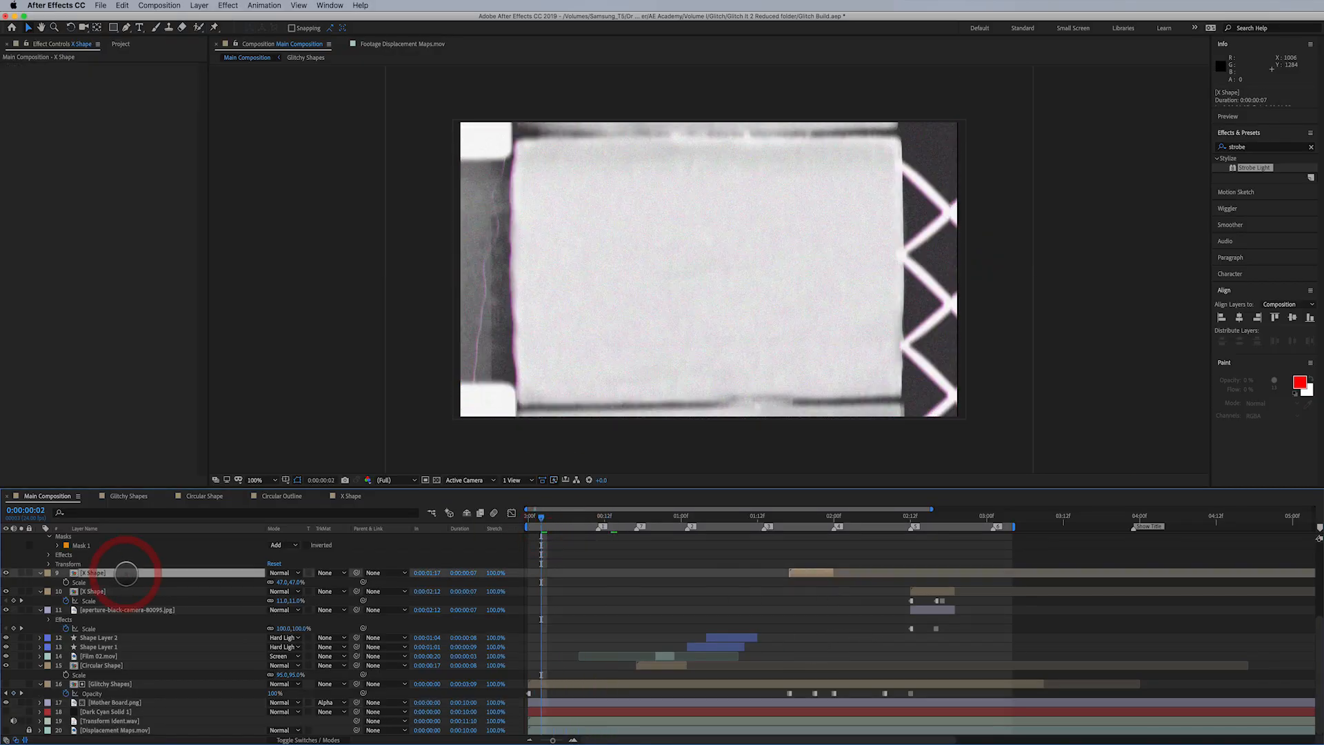
pyautogui.press('super+d')
pyautogui.moveTo(806, 573); pyautogui.dragTo(562, 573)
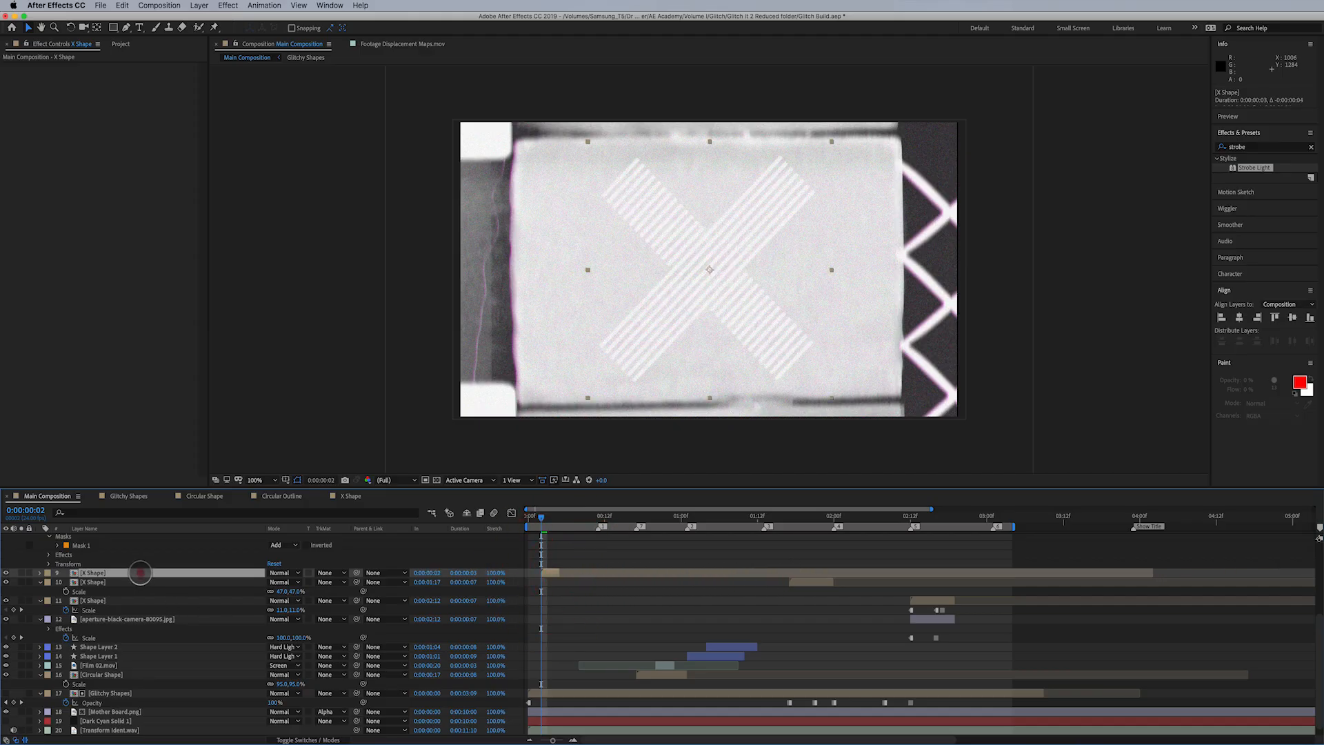
pyautogui.moveTo(140, 572); pyautogui.dragTo(144, 598)
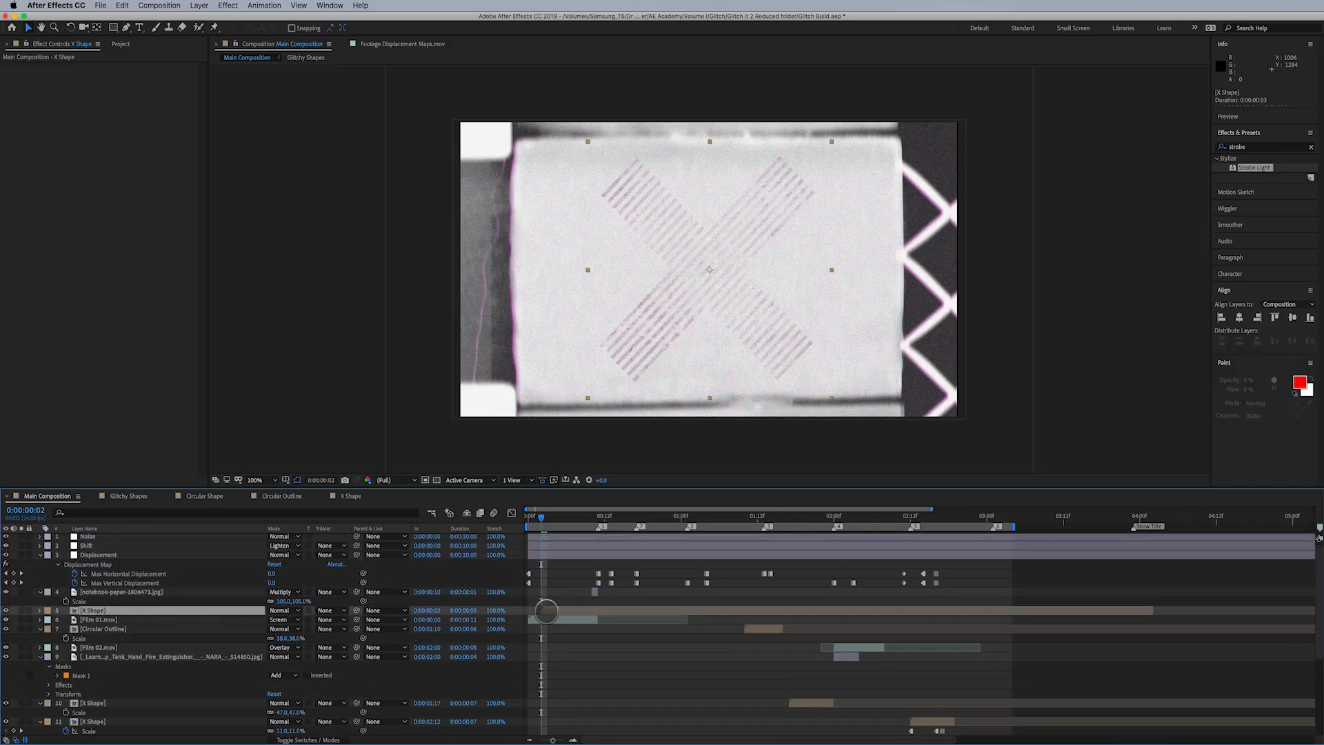
# - Set the copied X Shape layer's blending mode to Multiply, trim it to two frames and preview the result
pyautogui.click(284, 611)
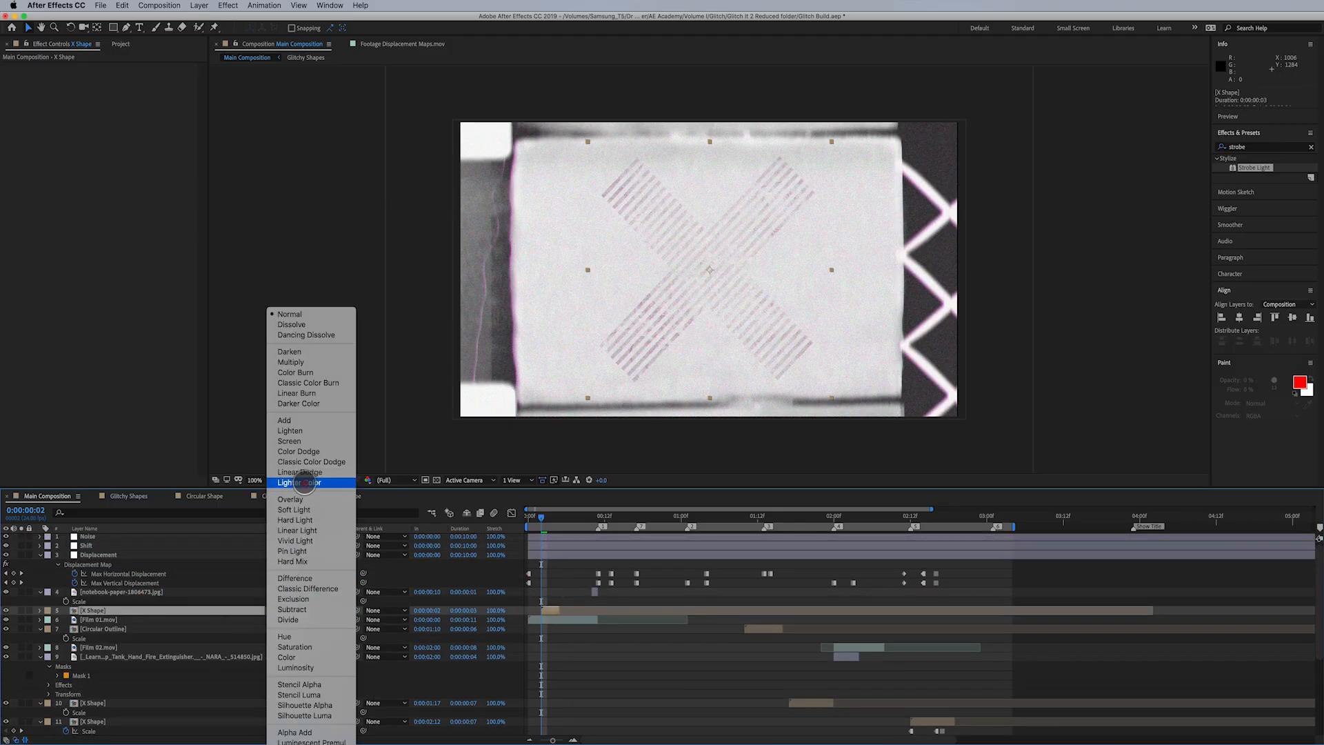
pyautogui.click(288, 362)
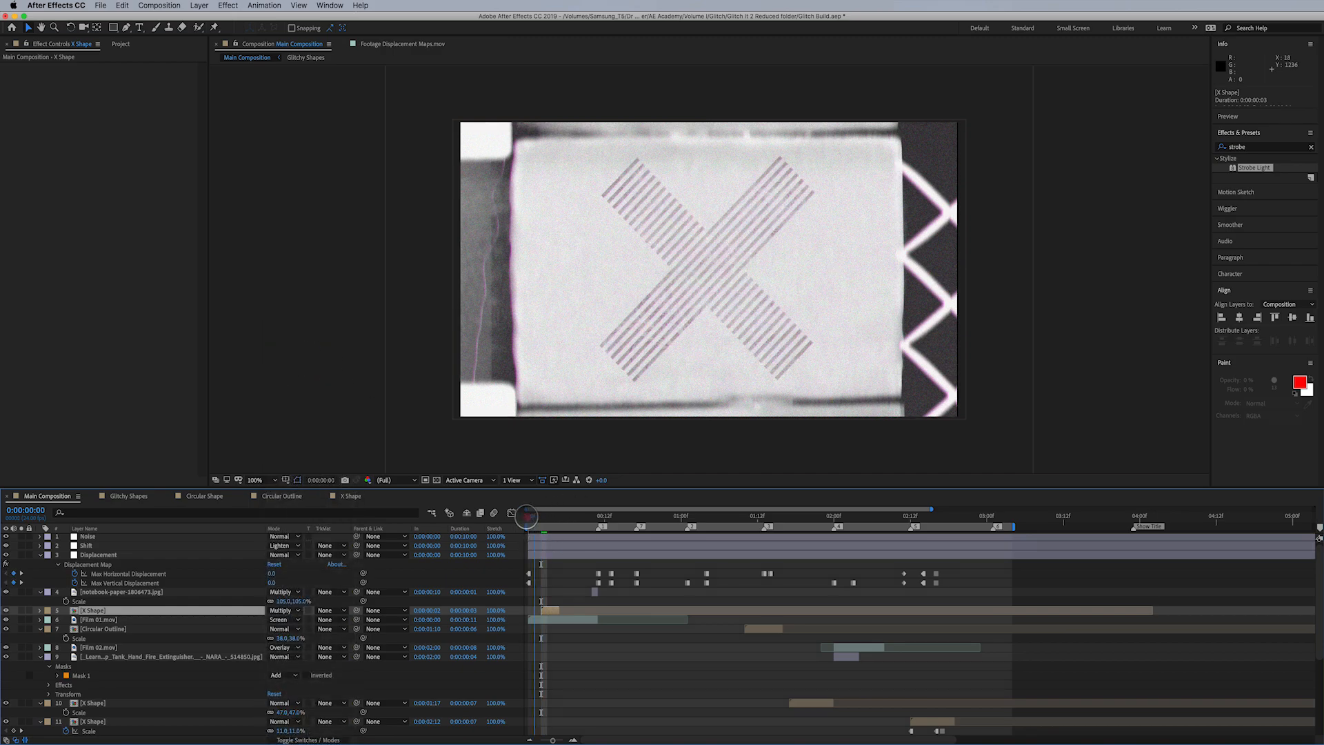
pyautogui.moveTo(527, 515); pyautogui.dragTo(548, 515)
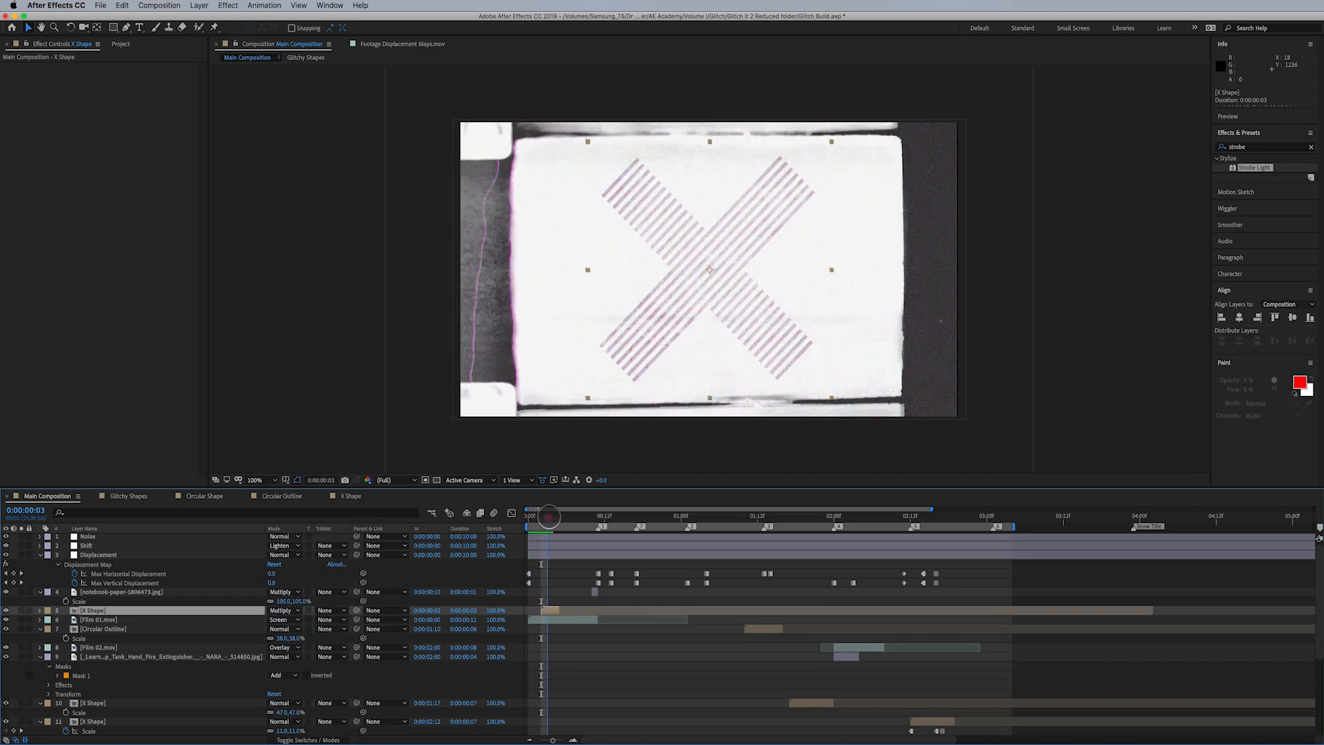
pyautogui.moveTo(541, 611); pyautogui.dragTo(552, 611)
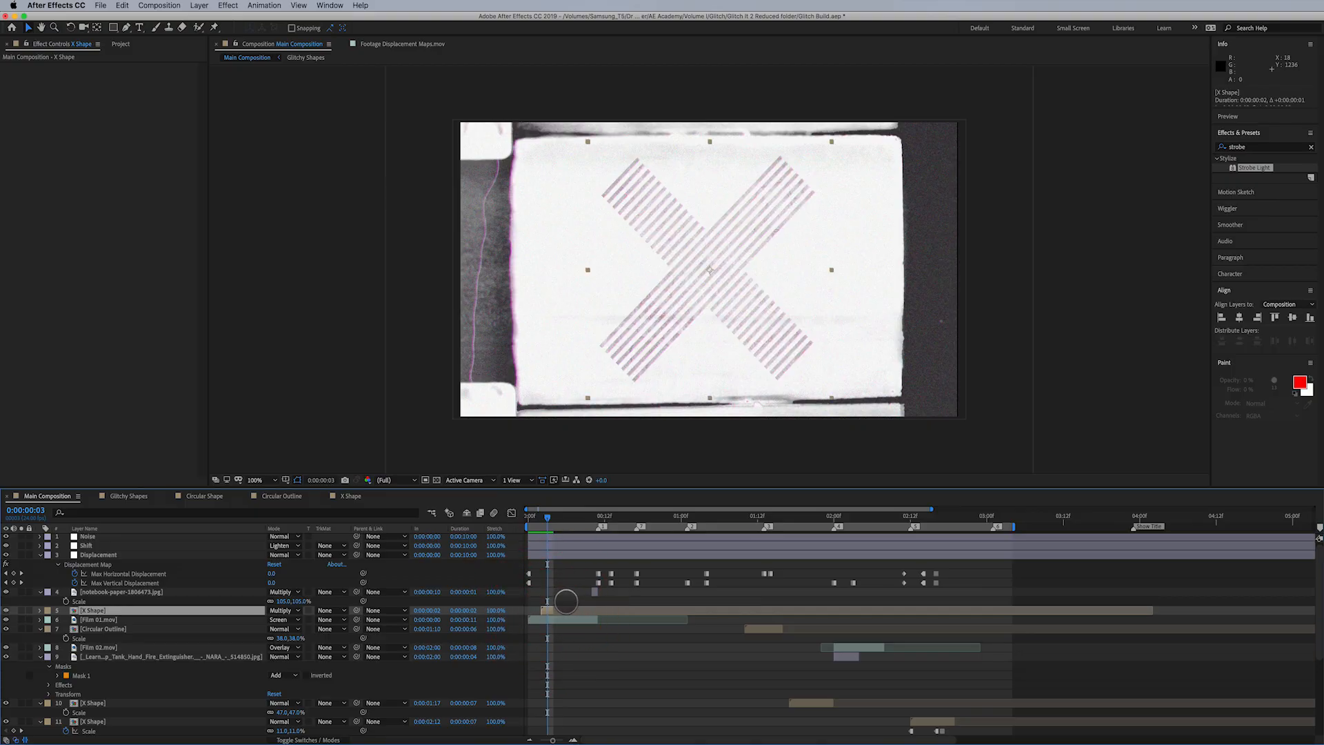
pyautogui.press('space')
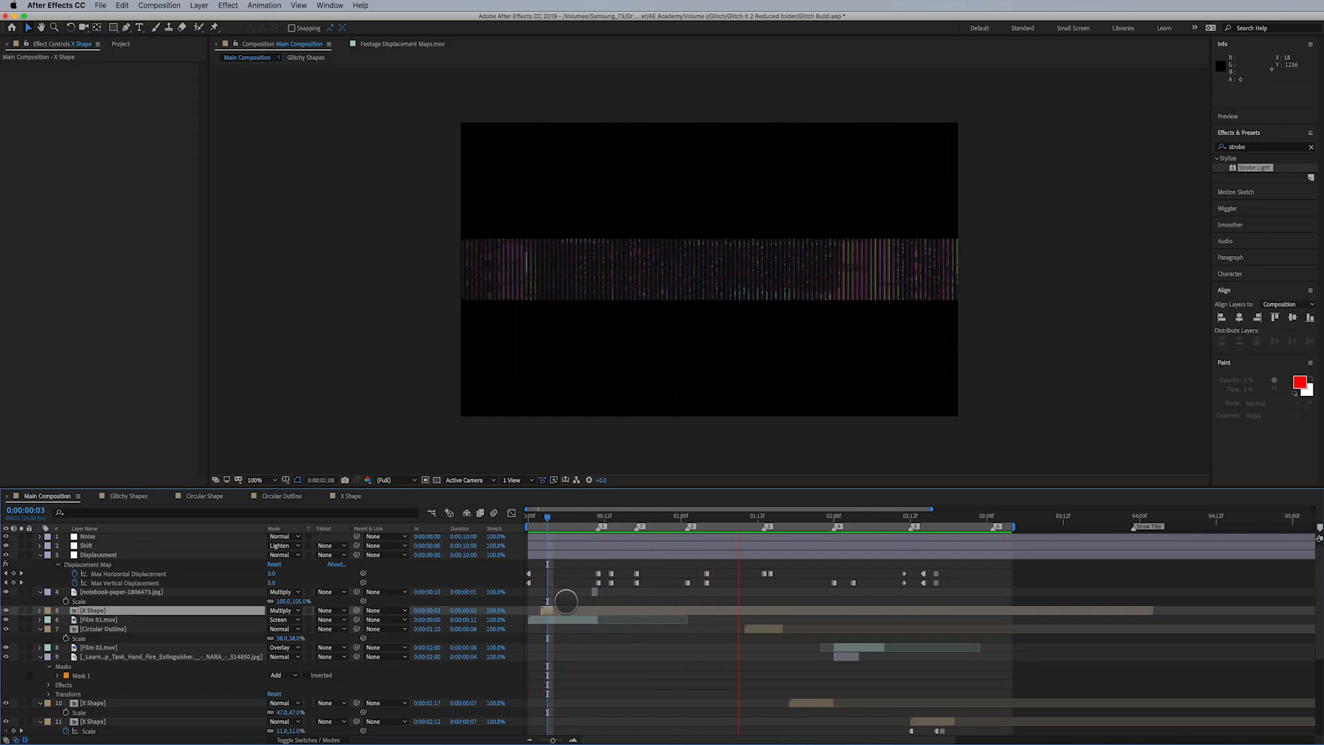
pyautogui.moveTo(597, 516); pyautogui.dragTo(553, 526)
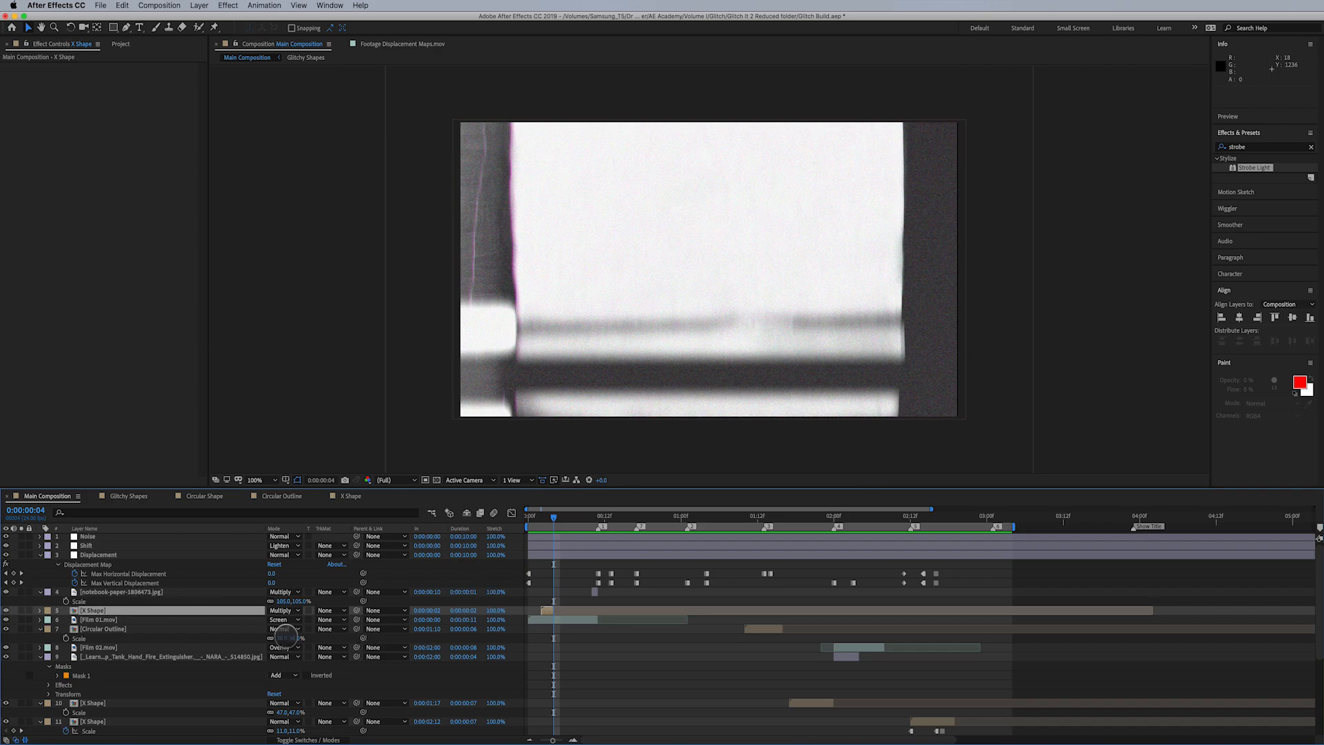
# - Add Film 03.mov above Film 01.mov in Screen blending mode and trim it to 11 frames from the start
pyautogui.click(122, 620)
pyautogui.click(131, 43)
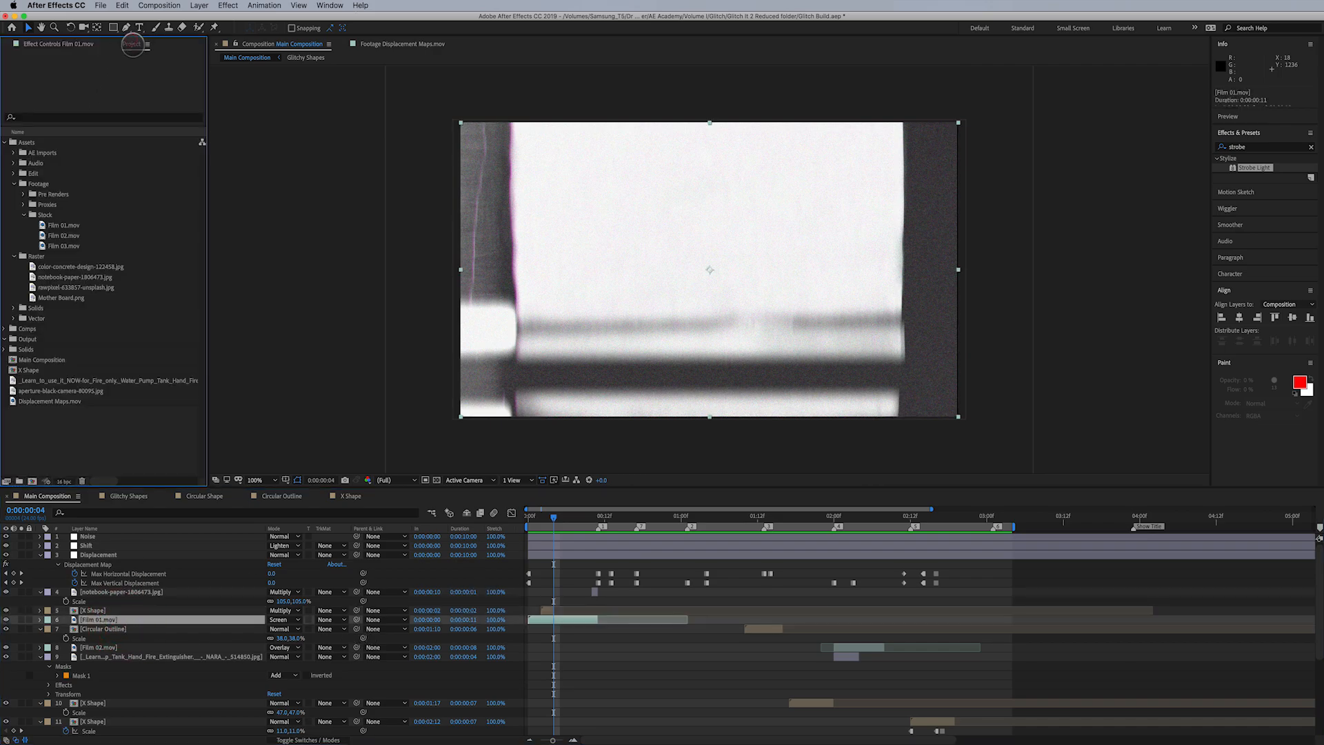
pyautogui.moveTo(83, 253); pyautogui.dragTo(135, 616)
pyautogui.click(279, 619)
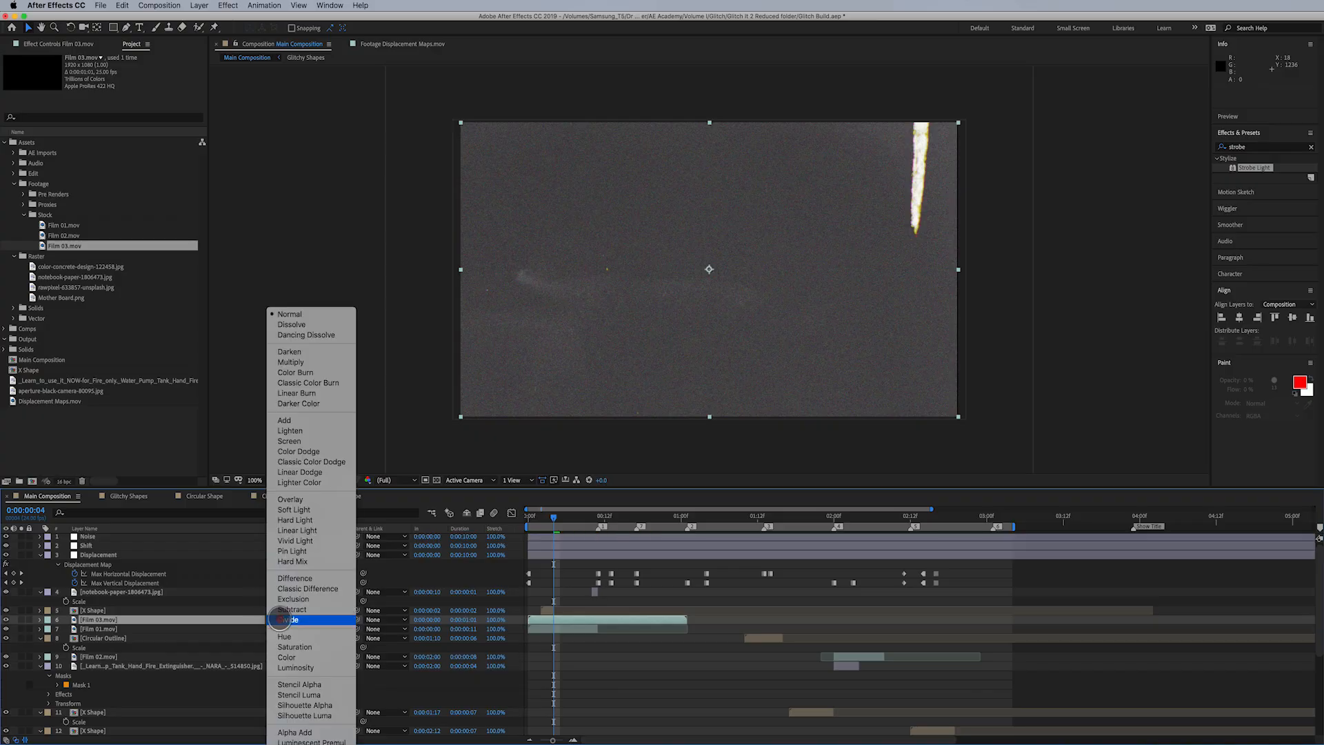
pyautogui.click(289, 441)
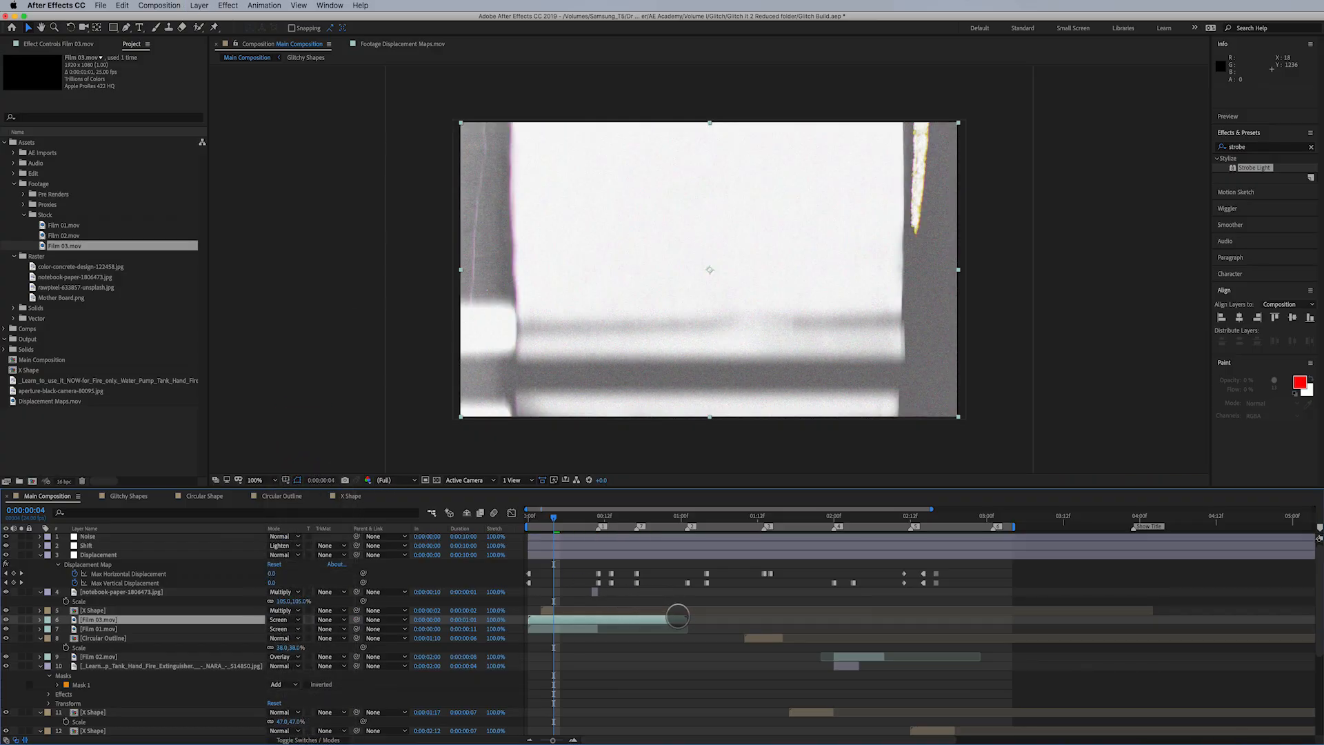
pyautogui.moveTo(686, 619); pyautogui.dragTo(604, 633)
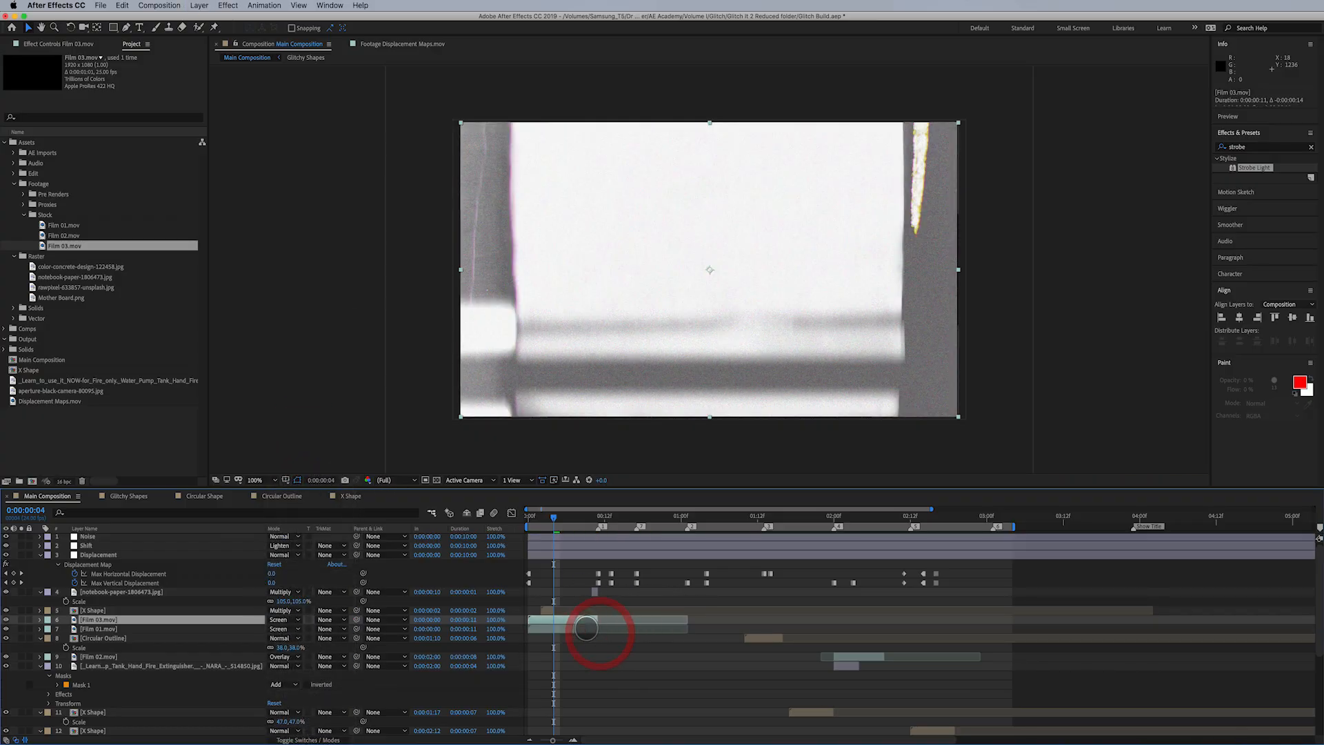
# - Hide the Film 01.mov layer and set its blending mode to Normal
pyautogui.click(585, 628)
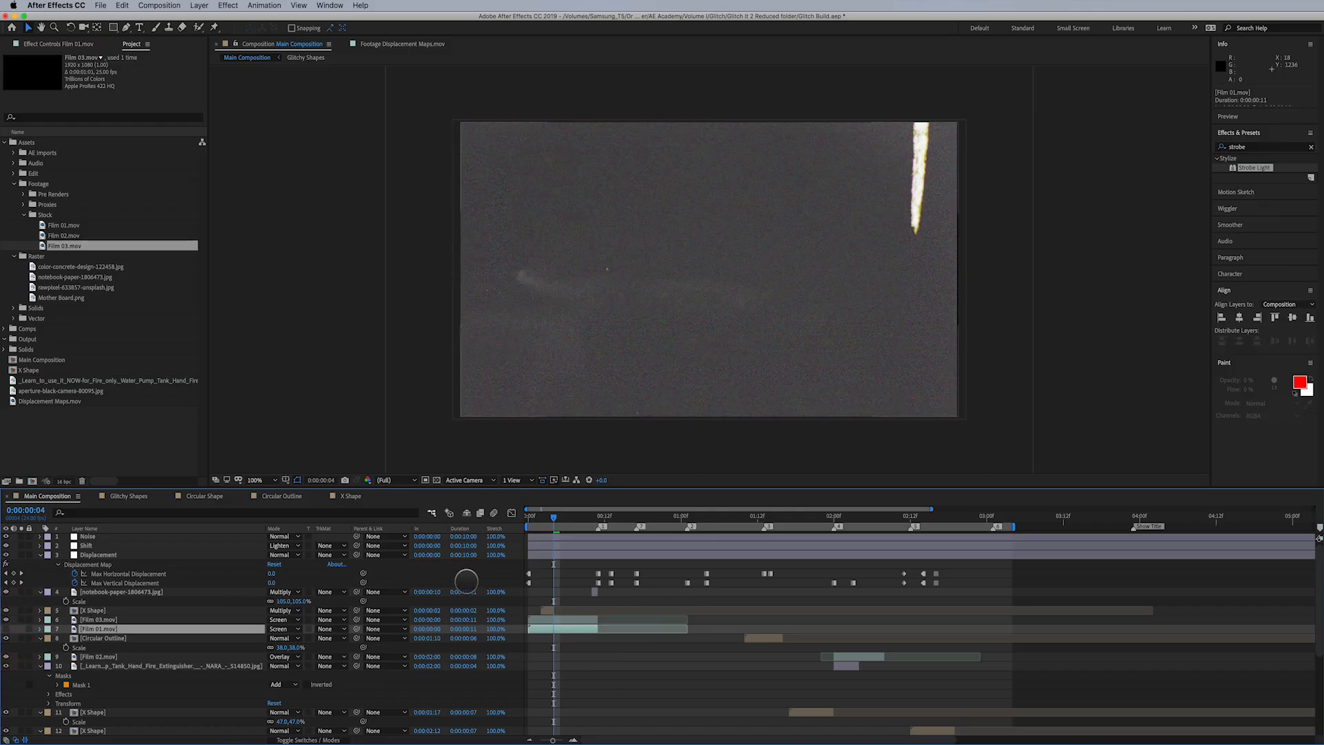
pyautogui.moveTo(554, 515)
pyautogui.mouseDown()
pyautogui.moveTo(518, 516)
pyautogui.moveTo(572, 517)
pyautogui.mouseUp()
pyautogui.click(301, 628)
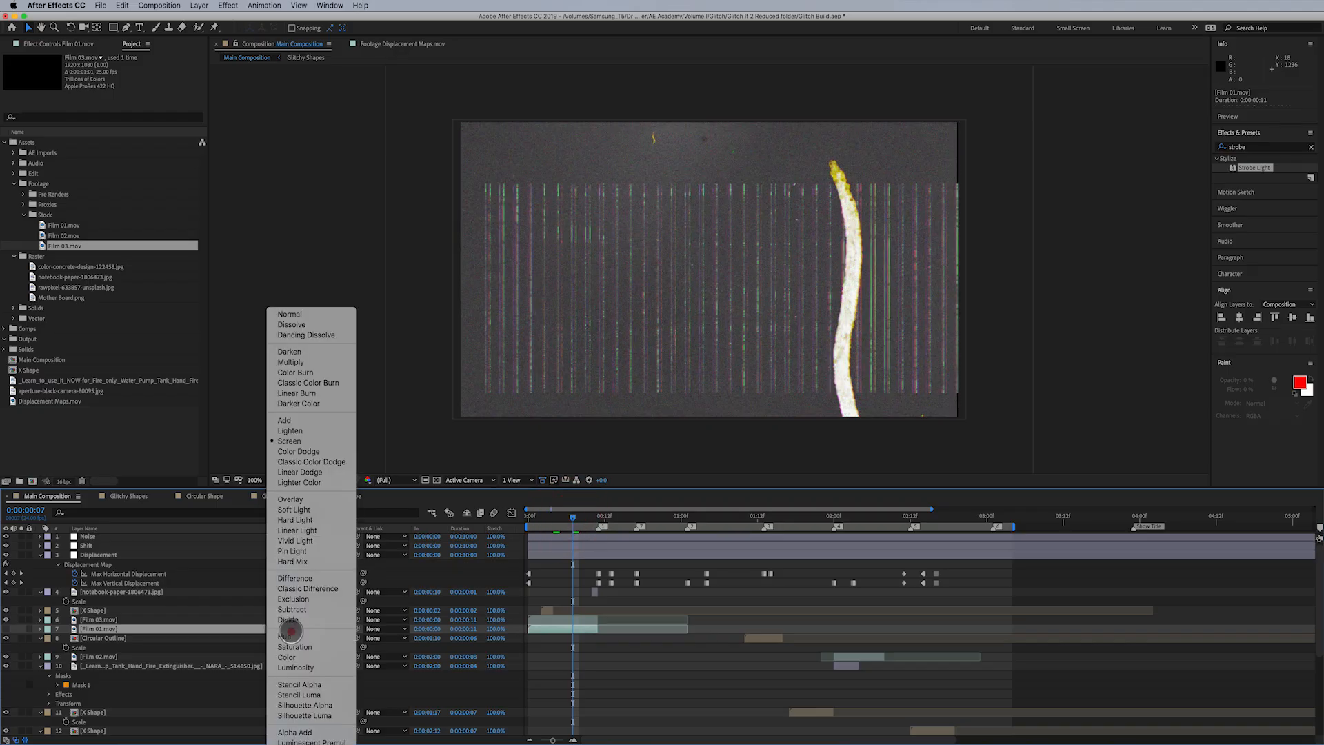
pyautogui.click(299, 314)
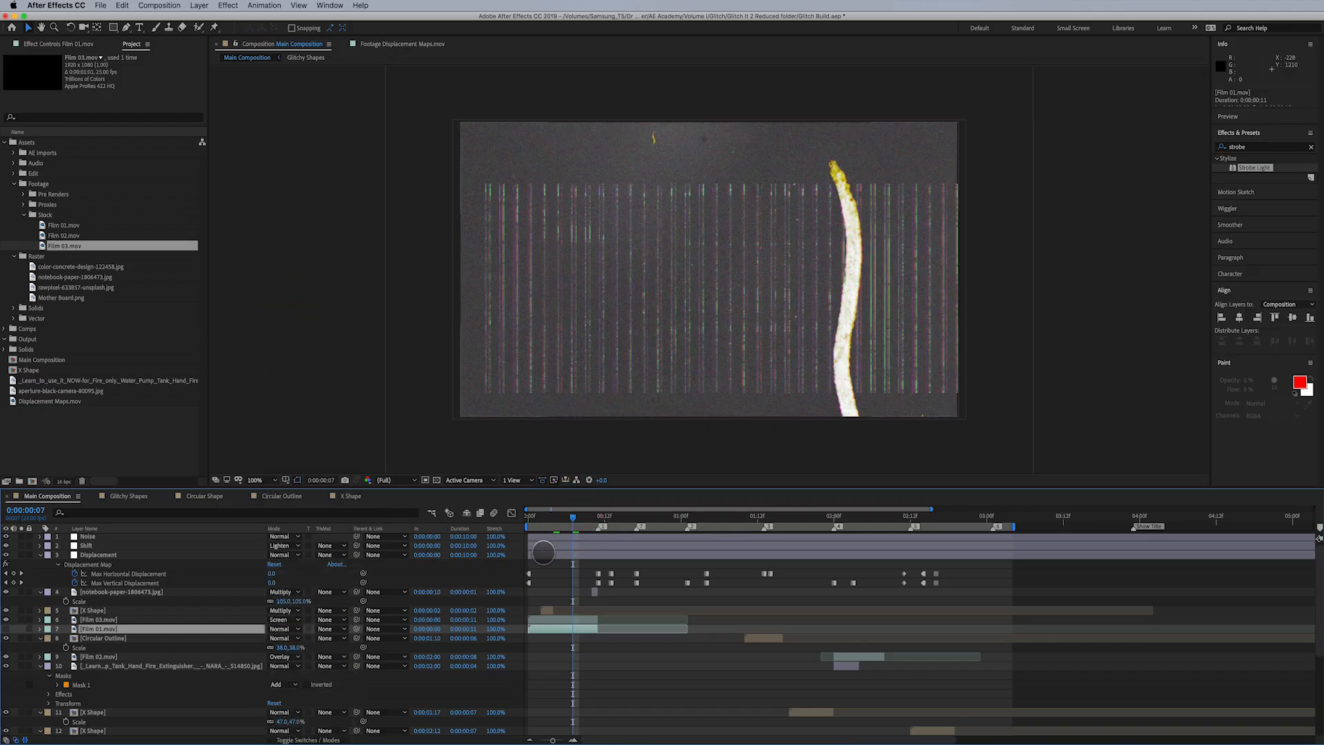
# - Try the Normal blending mode on the Film 03.mov layer and undo it
pyautogui.click(153, 619)
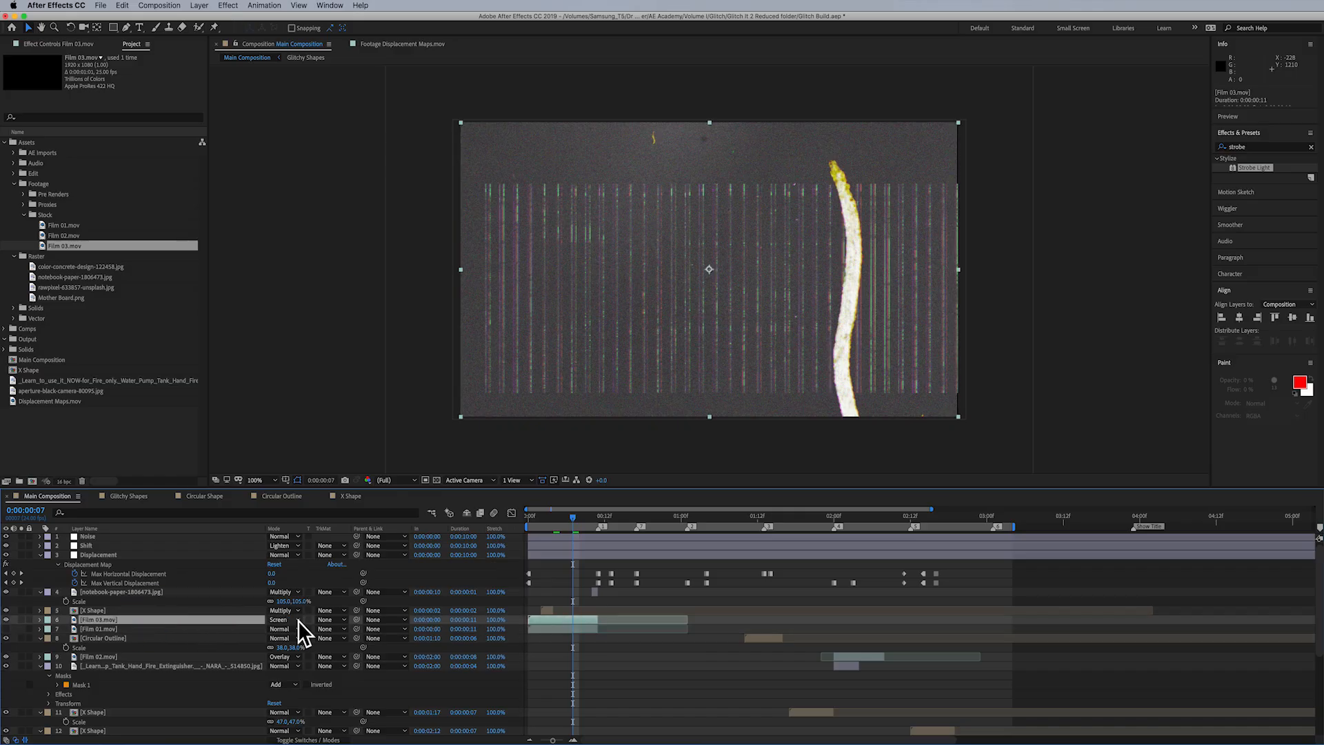
pyautogui.click(293, 620)
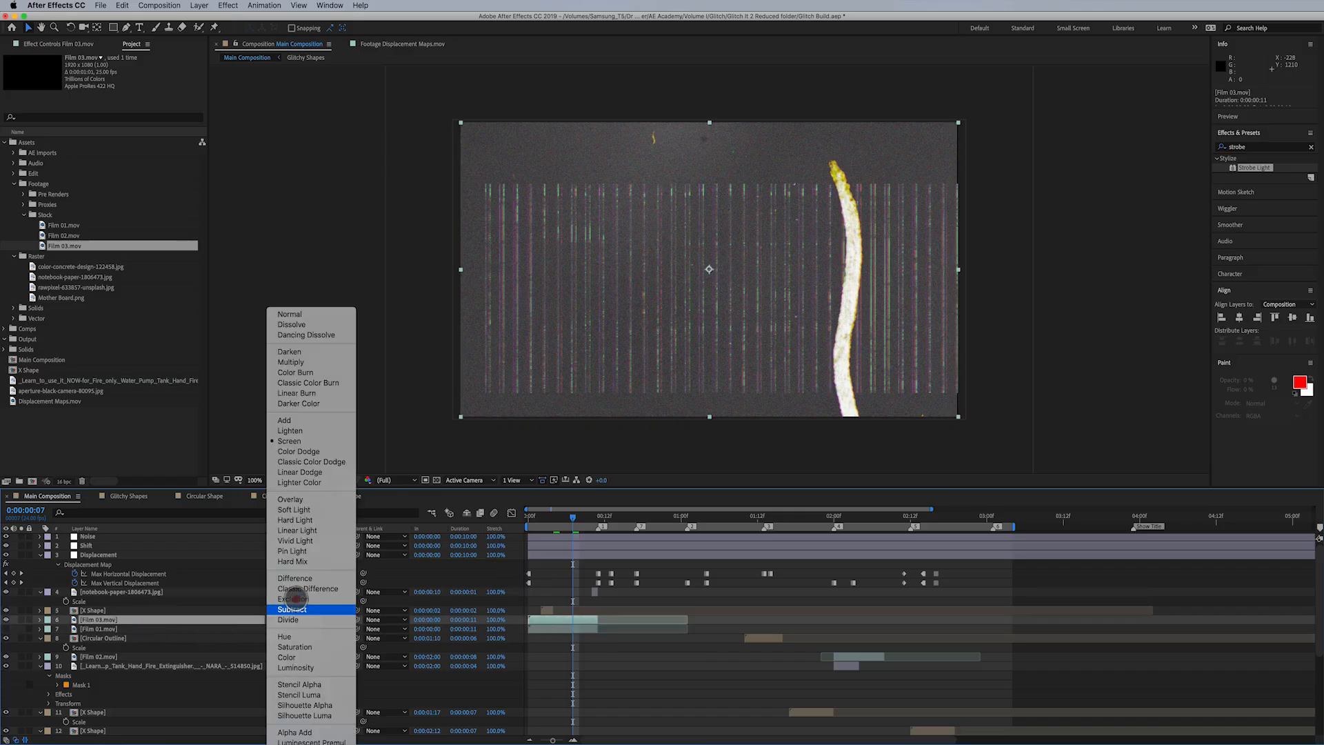
pyautogui.click(306, 315)
pyautogui.press('super+z')
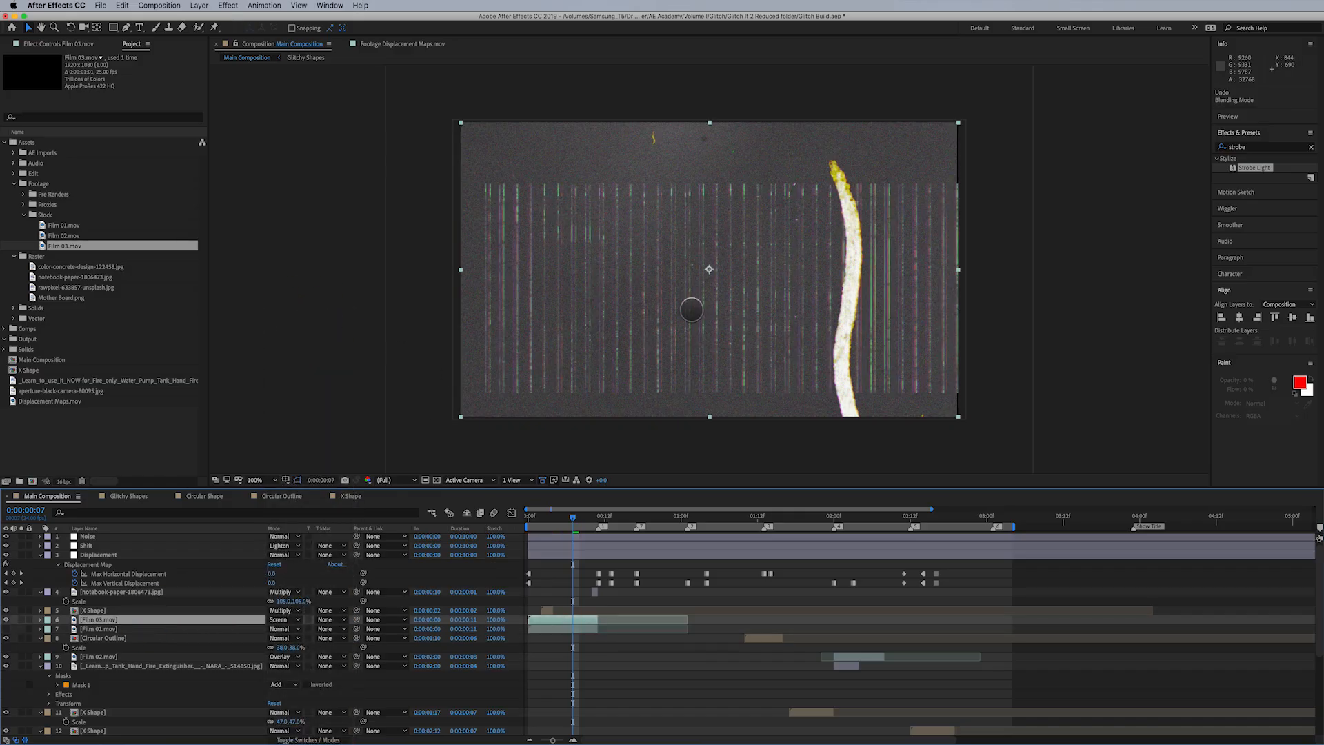
# - Play back the composition from its opening frames to review the Film 03.mov overlay
pyautogui.moveTo(577, 516); pyautogui.dragTo(531, 510)
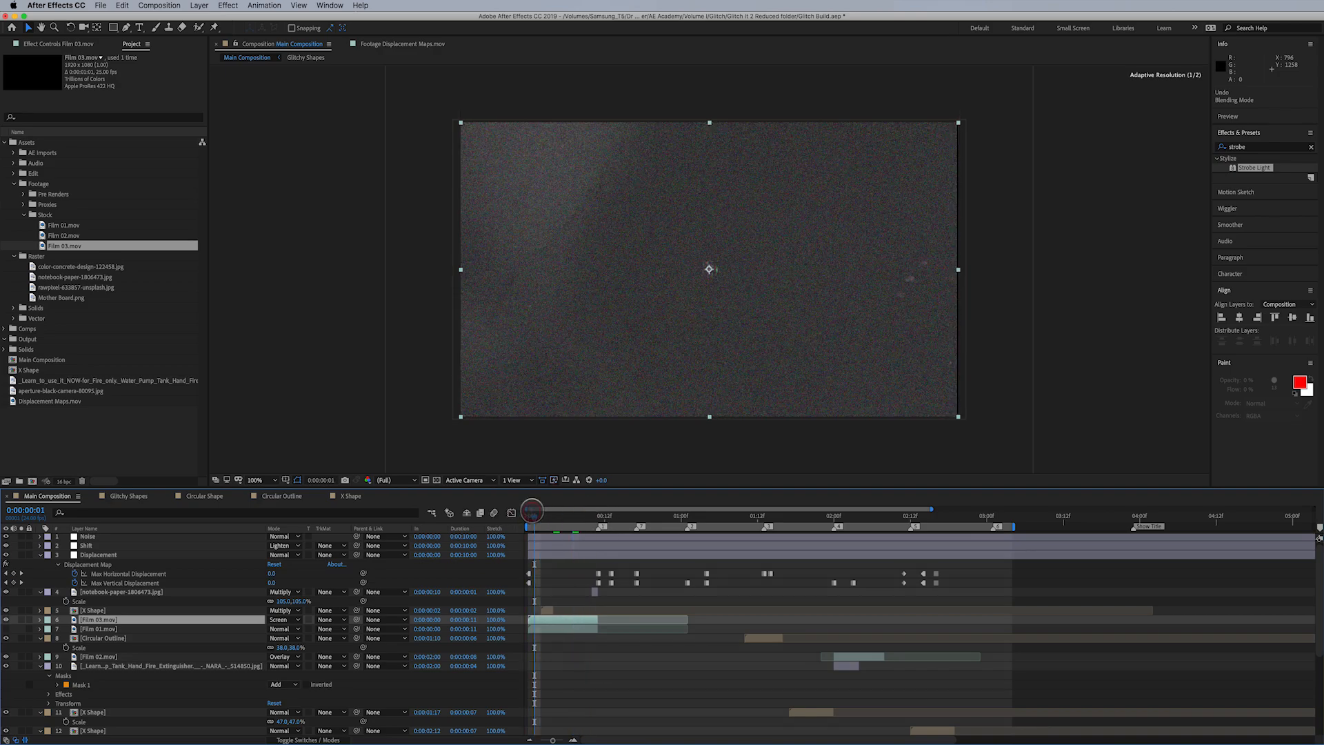
pyautogui.press('space')
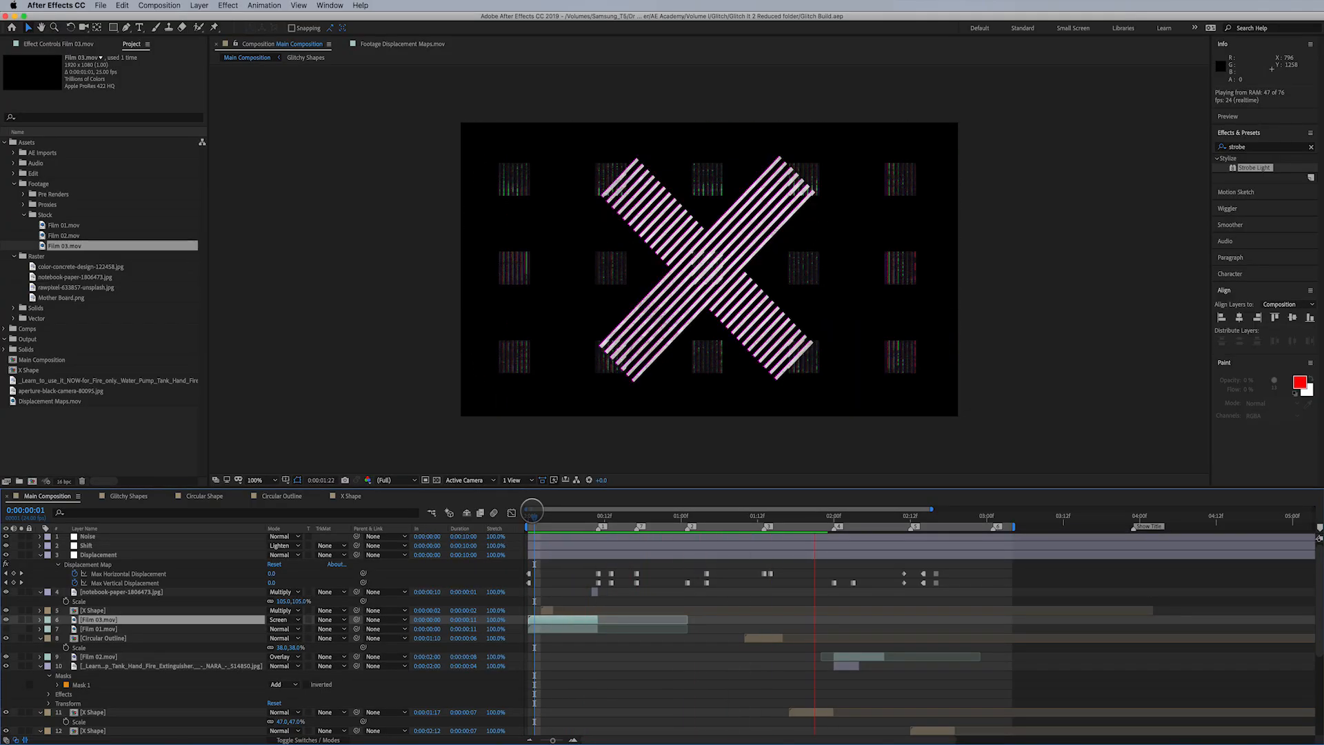
pyautogui.press('space')
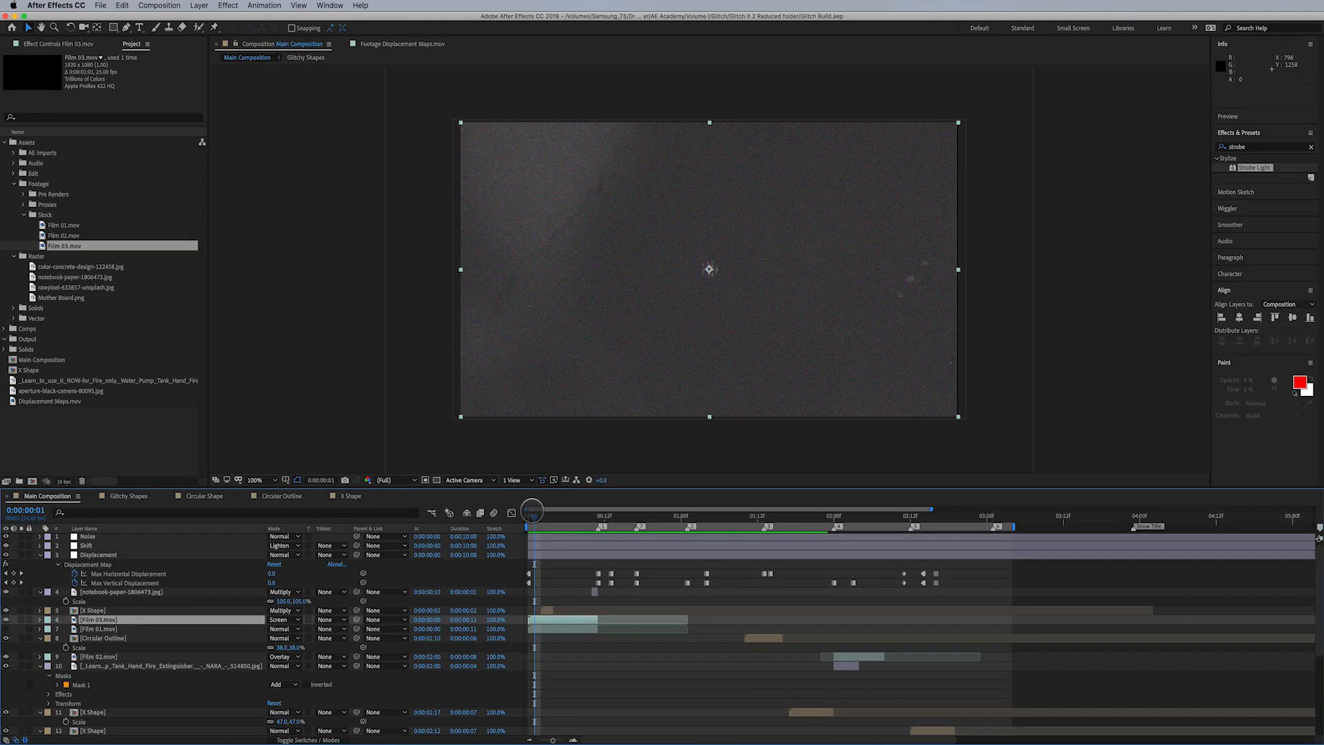
# - Keyframe the Circular Shape layer's Scale from 95% at 0:00:00:17 to 97% at 0:00:00:20
pyautogui.moveTo(688, 515); pyautogui.dragTo(635, 535)
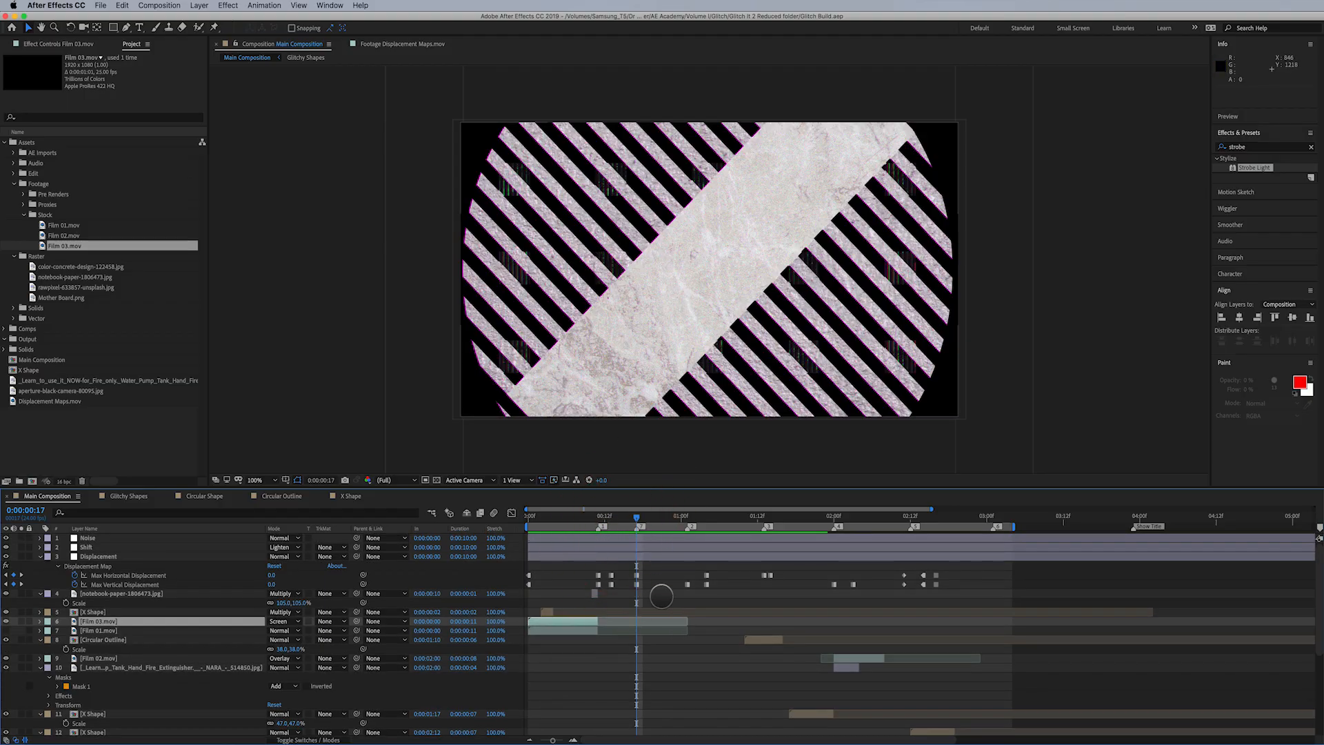
pyautogui.scroll(-5, 660, 595)
pyautogui.click(654, 663)
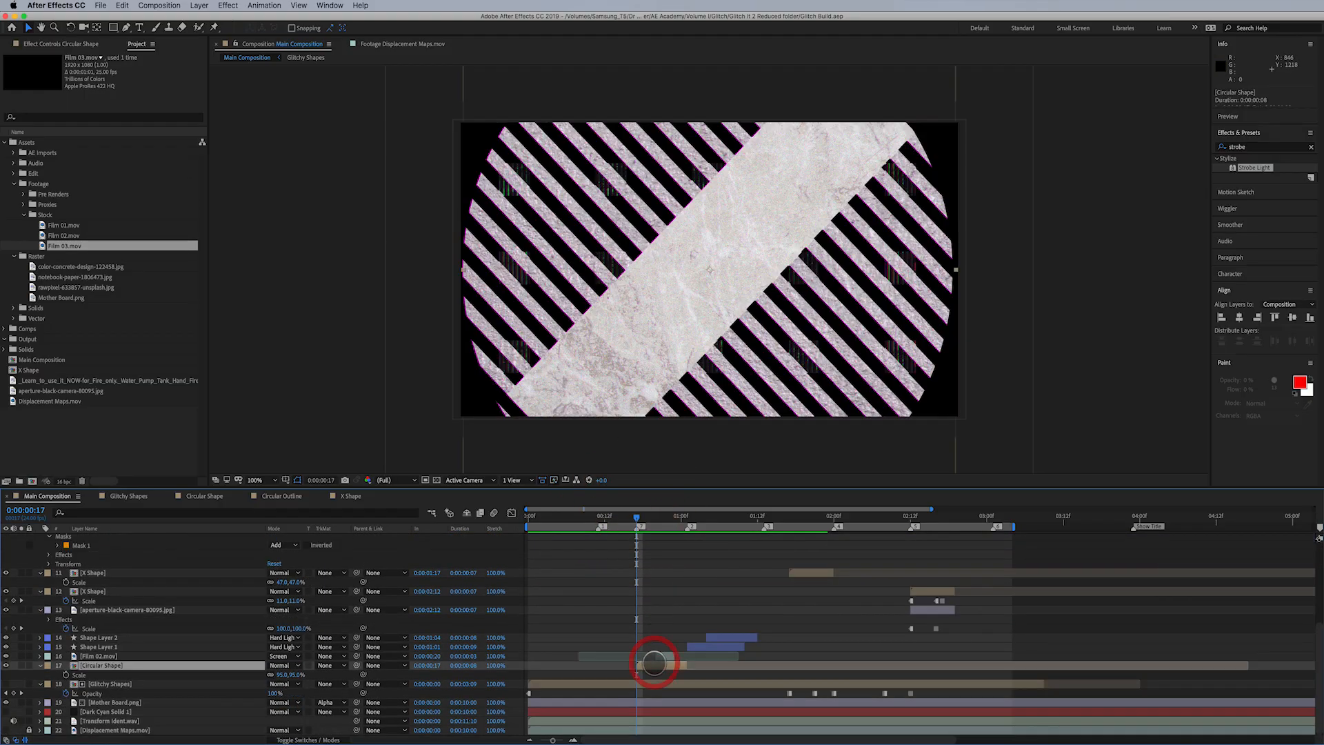
pyautogui.click(66, 674)
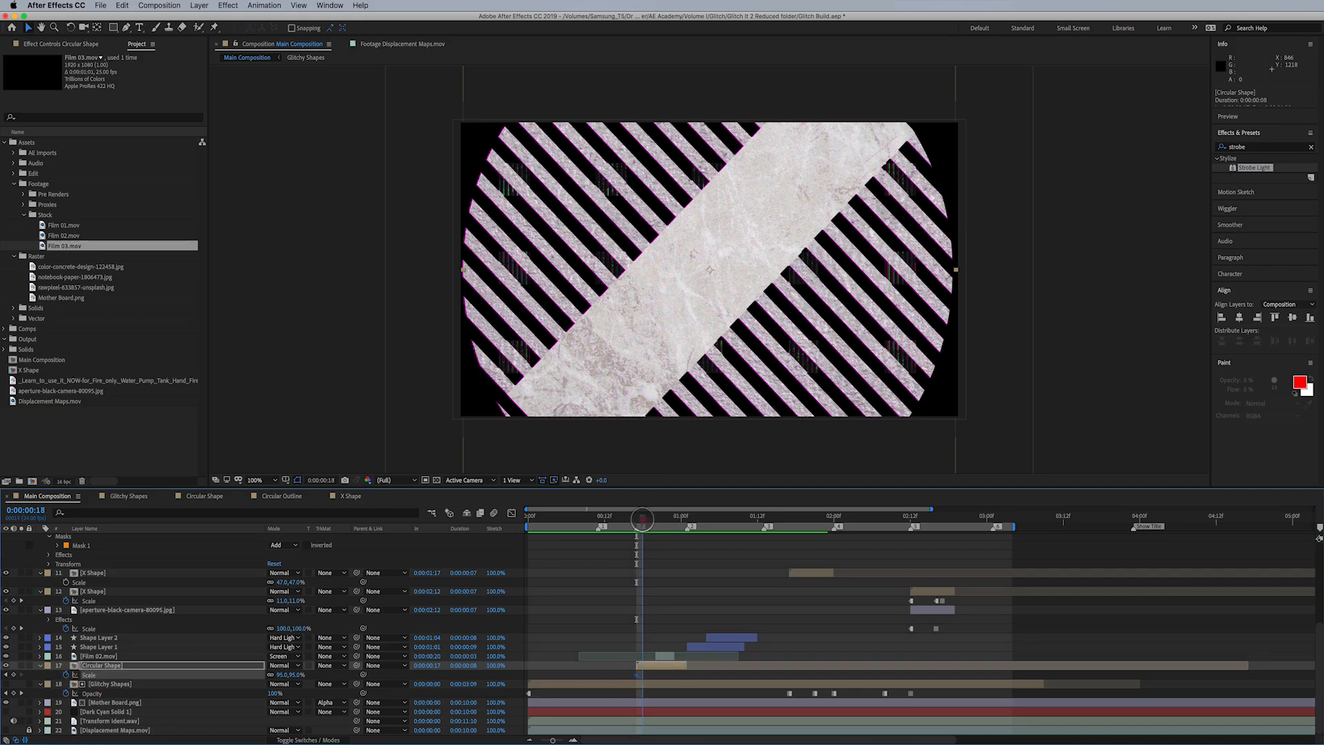
pyautogui.moveTo(652, 518); pyautogui.dragTo(655, 518)
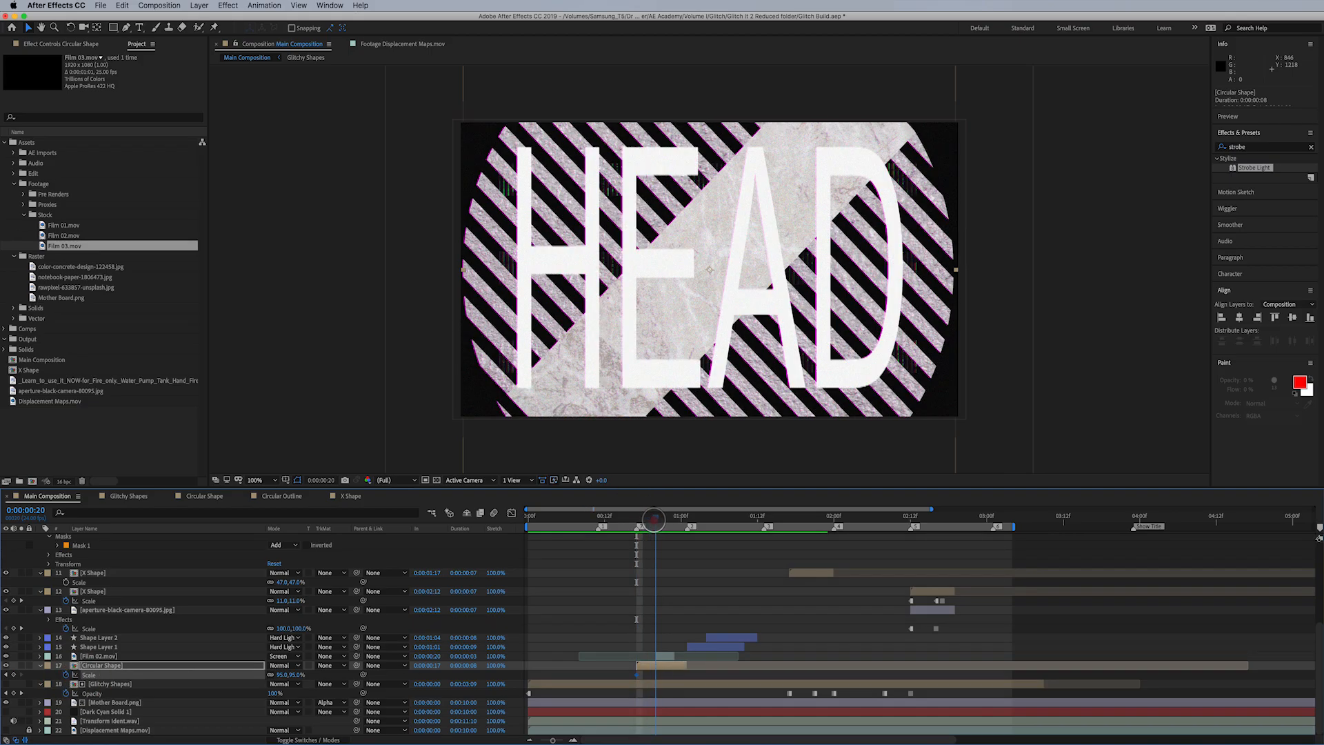
pyautogui.moveTo(284, 674)
pyautogui.mouseDown()
pyautogui.moveTo(266, 688)
pyautogui.moveTo(312, 667)
pyautogui.moveTo(296, 678)
pyautogui.mouseUp()
# - Time-reverse the Circular Shape layer's two Scale keyframes and check the animation between them
pyautogui.moveTo(633, 673); pyautogui.dragTo(661, 675)
pyautogui.rightClick(656, 675)
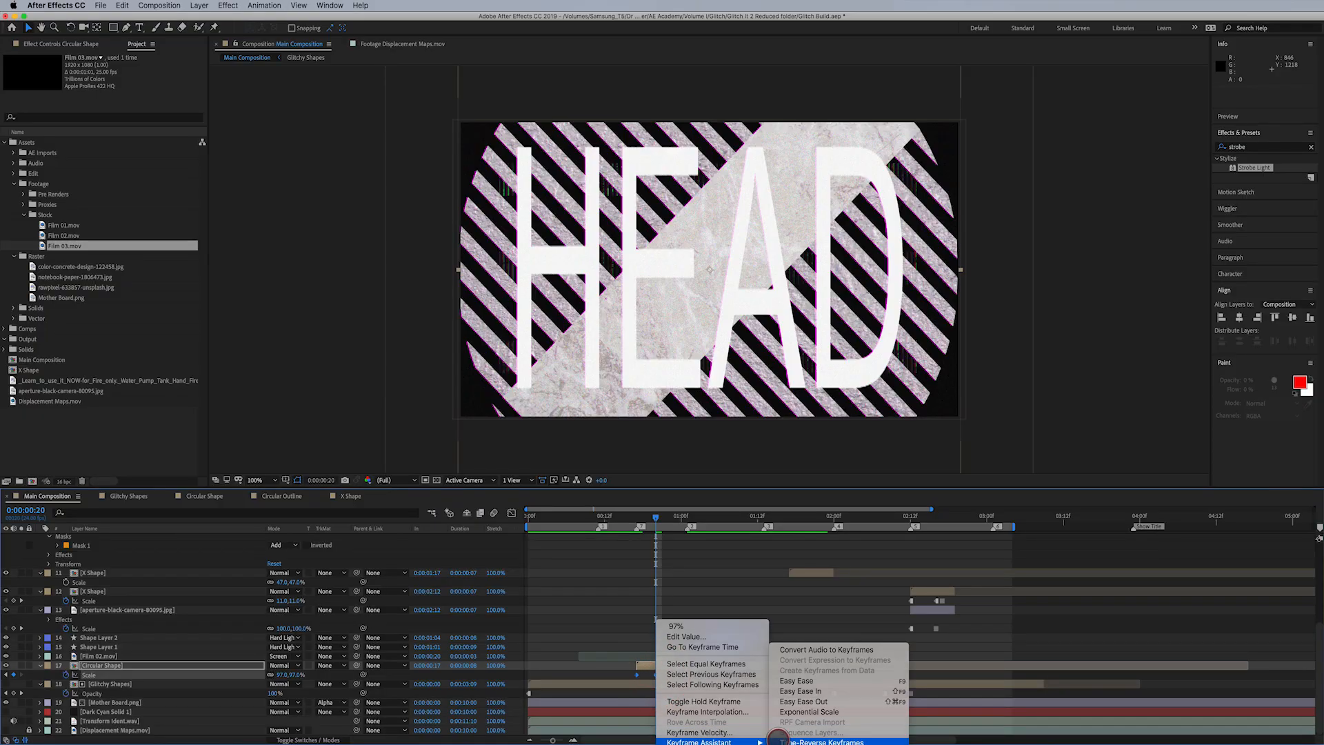
pyautogui.click(779, 740)
pyautogui.moveTo(648, 531)
pyautogui.mouseDown()
pyautogui.moveTo(668, 520)
pyautogui.moveTo(656, 518)
pyautogui.mouseUp()
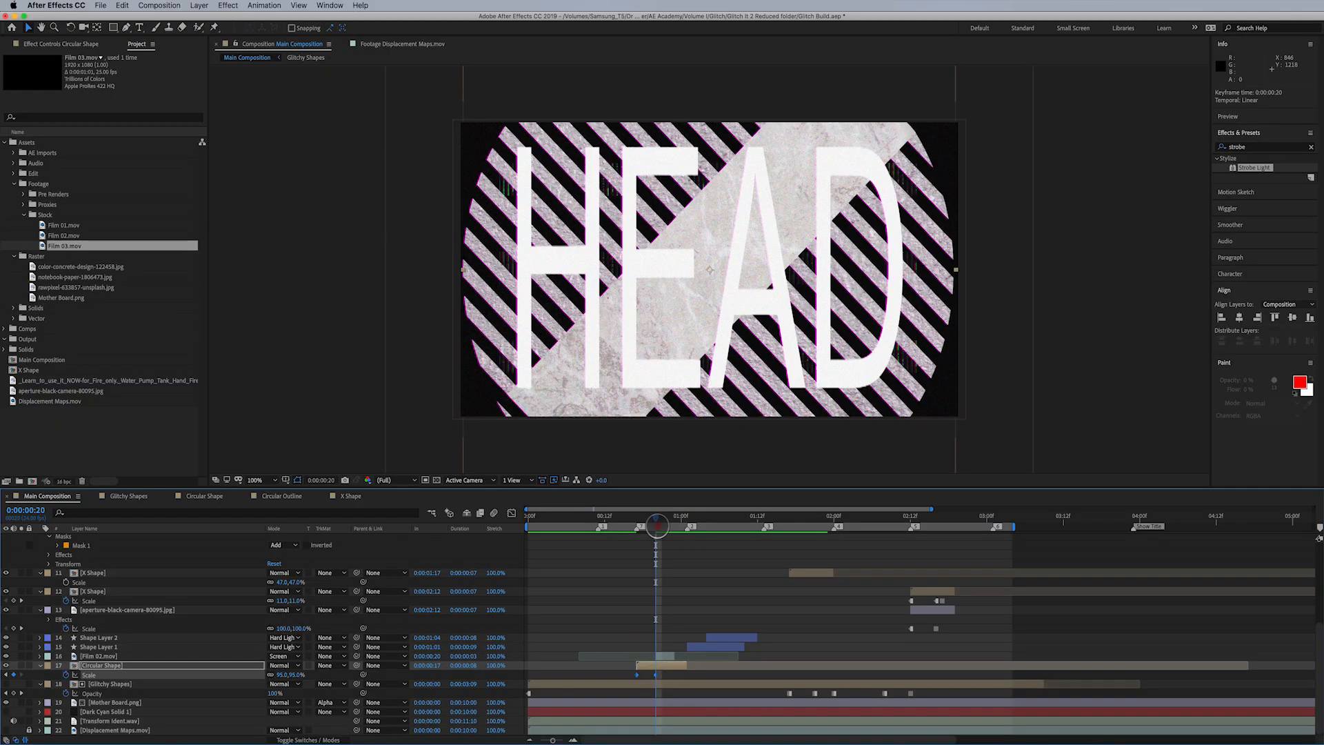
pyautogui.click(339, 674)
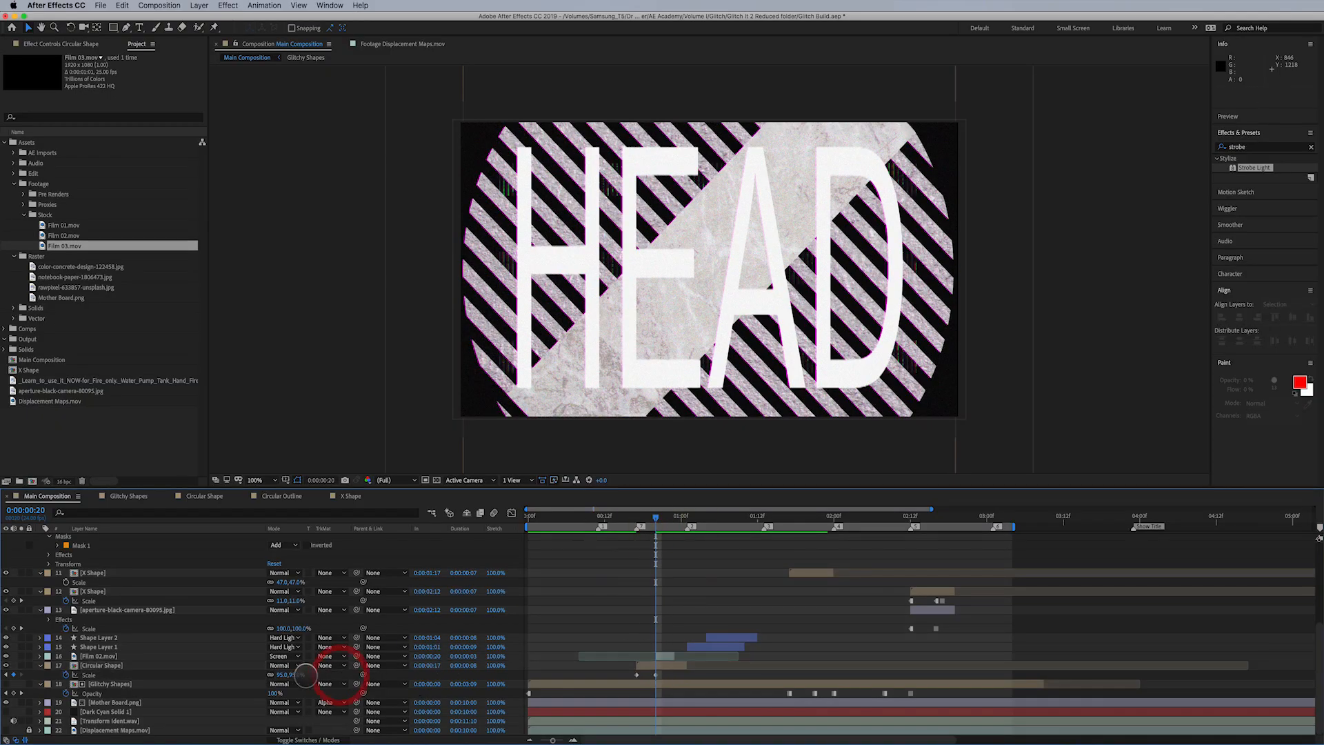
# - Set the Circular Shape layer's Scale keyframe at 0:00:00:17 to 4% and preview the composition
pyautogui.click(6, 674)
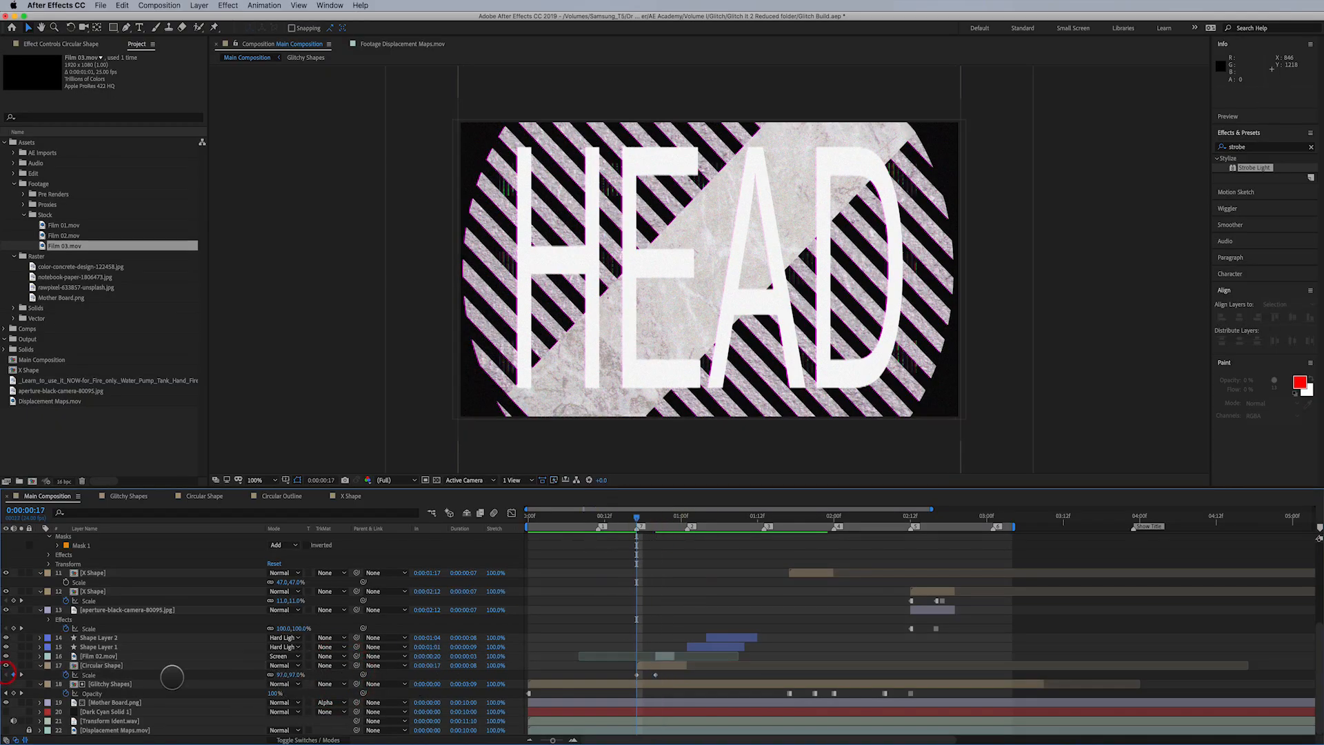
pyautogui.click(287, 676)
pyautogui.moveTo(286, 676); pyautogui.dragTo(253, 683)
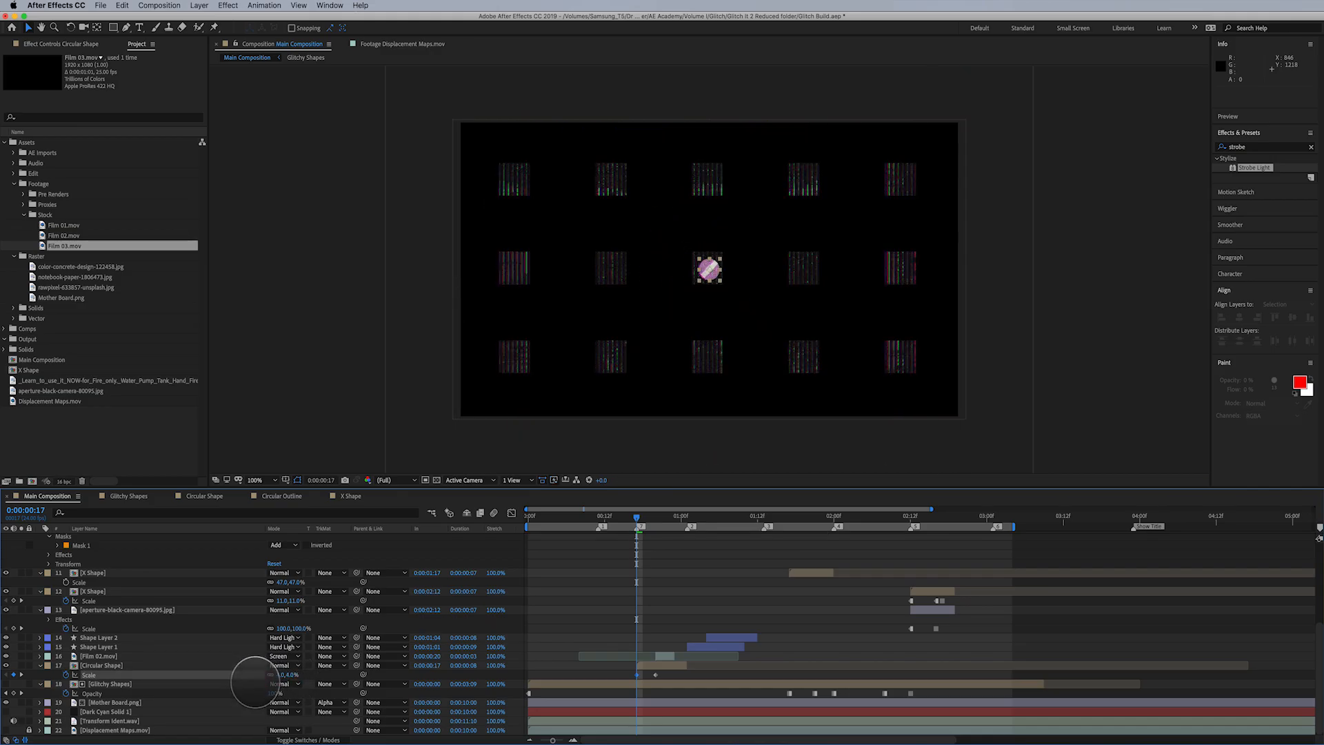
pyautogui.click(259, 666)
pyautogui.press('space')
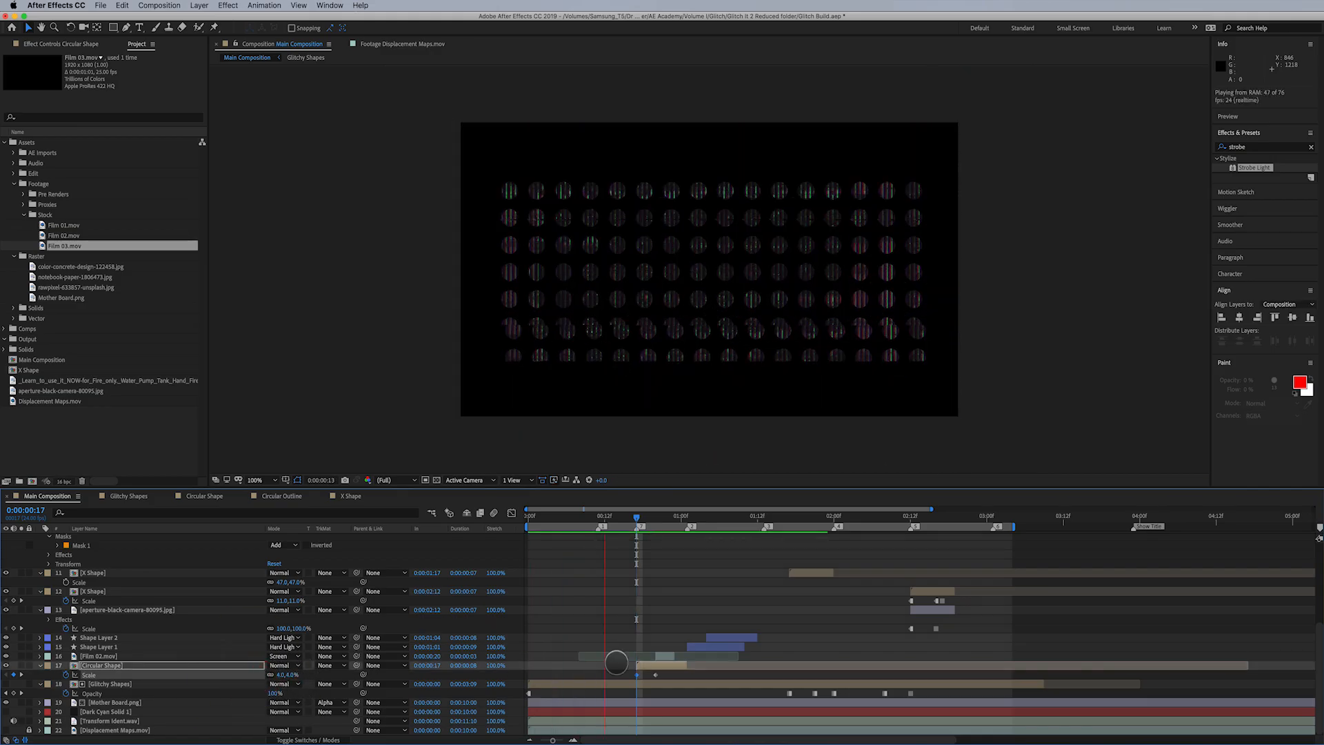
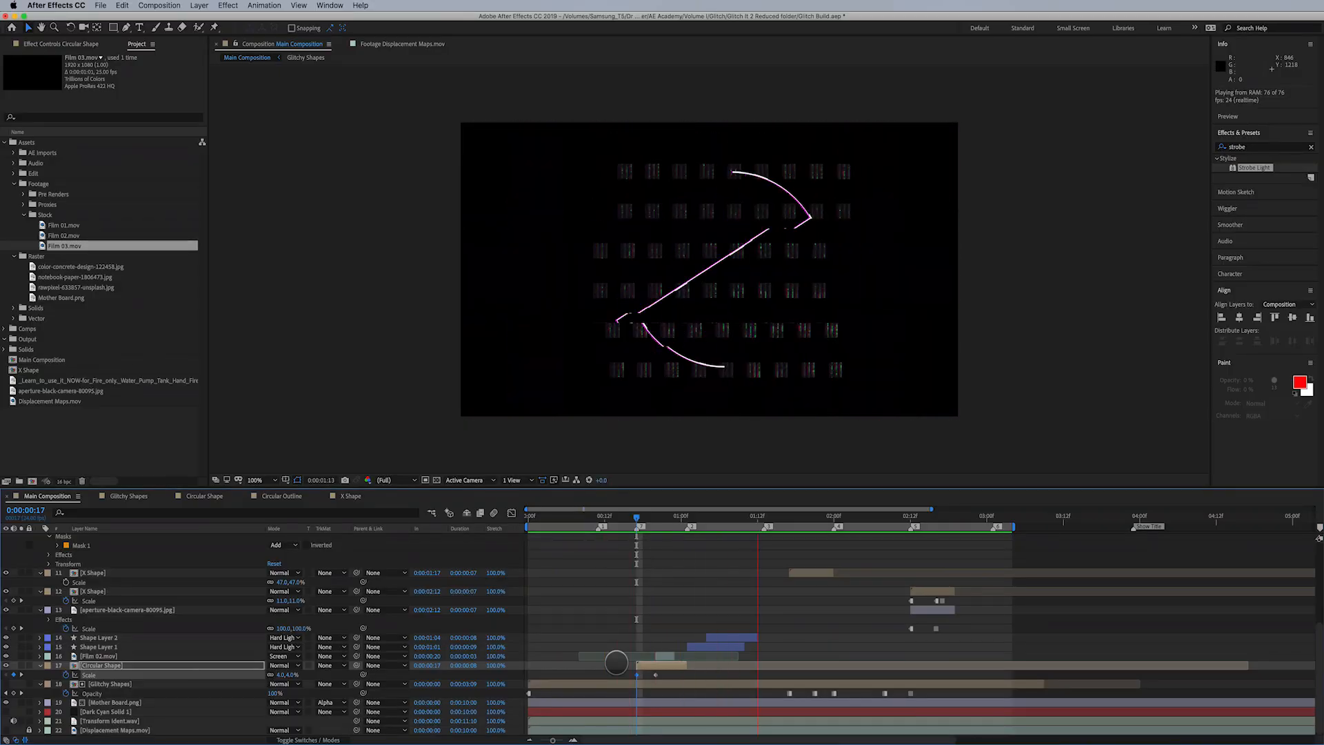
# - Trim the end of the Circular Shape layer to a duration of 0:00:00:04 and check the frames around the cut
pyautogui.press('space')
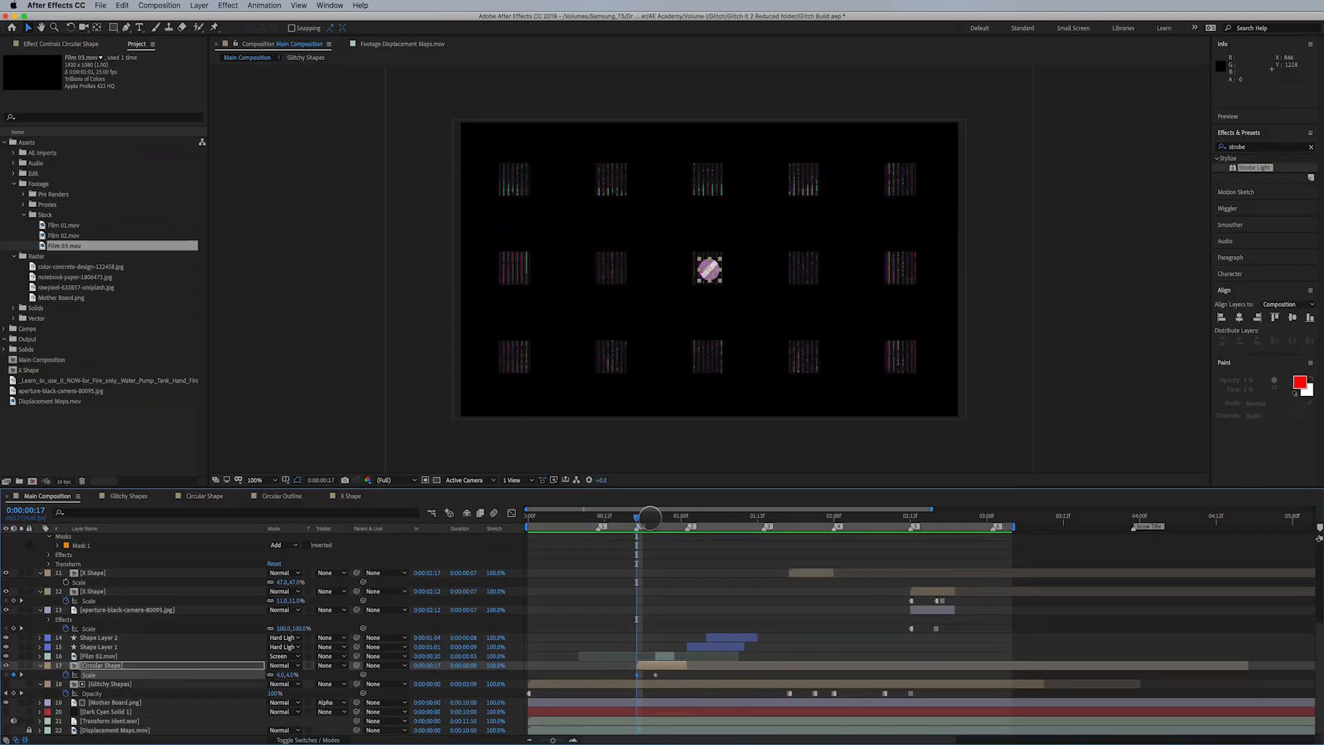
pyautogui.moveTo(641, 515)
pyautogui.mouseDown()
pyautogui.moveTo(680, 518)
pyautogui.moveTo(666, 522)
pyautogui.mouseUp()
pyautogui.moveTo(686, 666); pyautogui.dragTo(665, 666)
pyautogui.moveTo(654, 516); pyautogui.dragTo(676, 518)
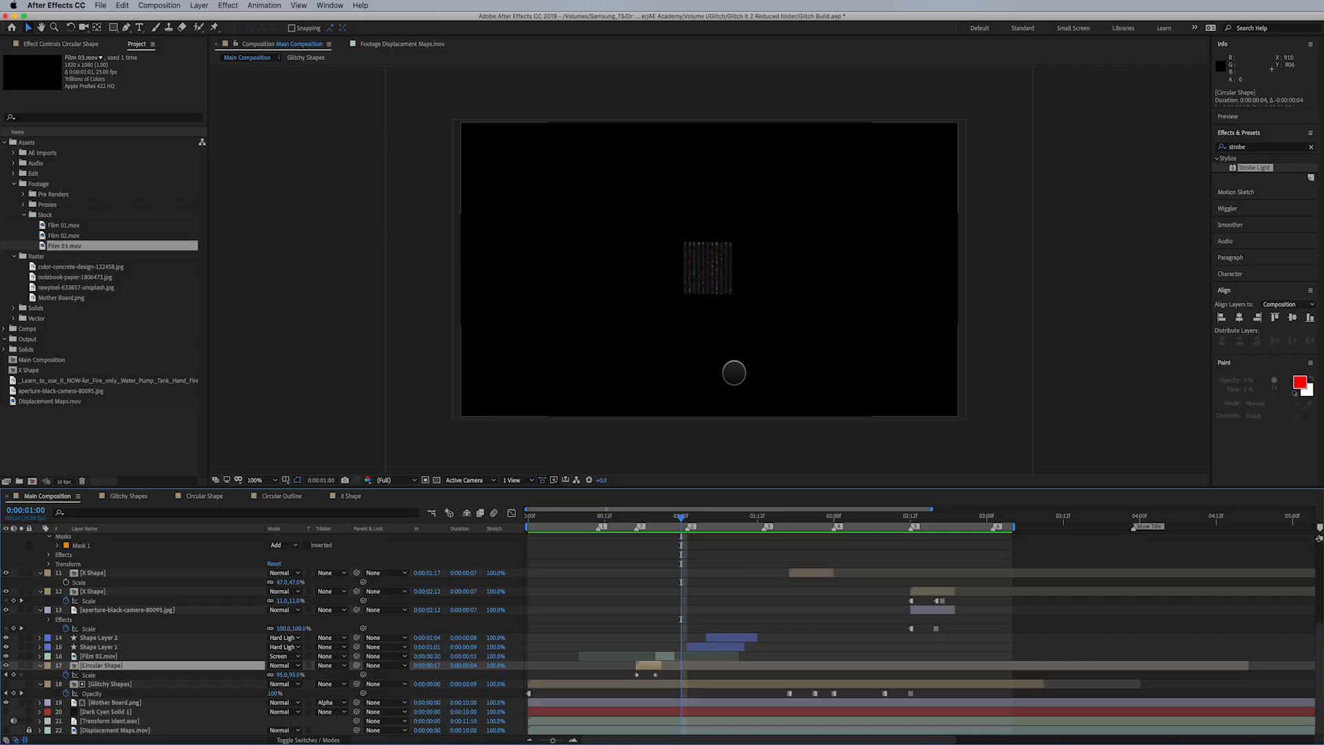
# - Duplicate the notebook-paper-1806473.jpg layer and make the copy start at 0:00:01:20 with a duration of 0:00:00:04
pyautogui.moveTo(684, 515); pyautogui.dragTo(805, 529)
pyautogui.click(804, 529)
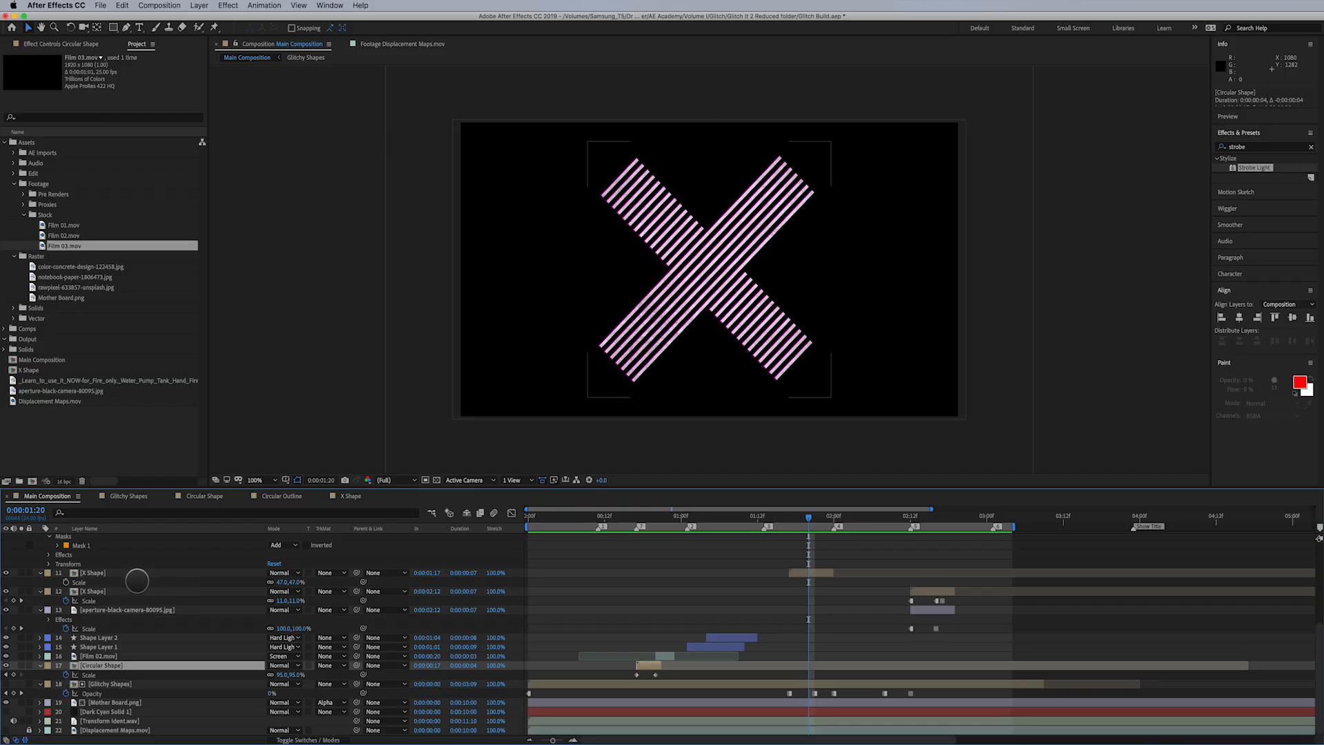
pyautogui.scroll(3, 761, 612)
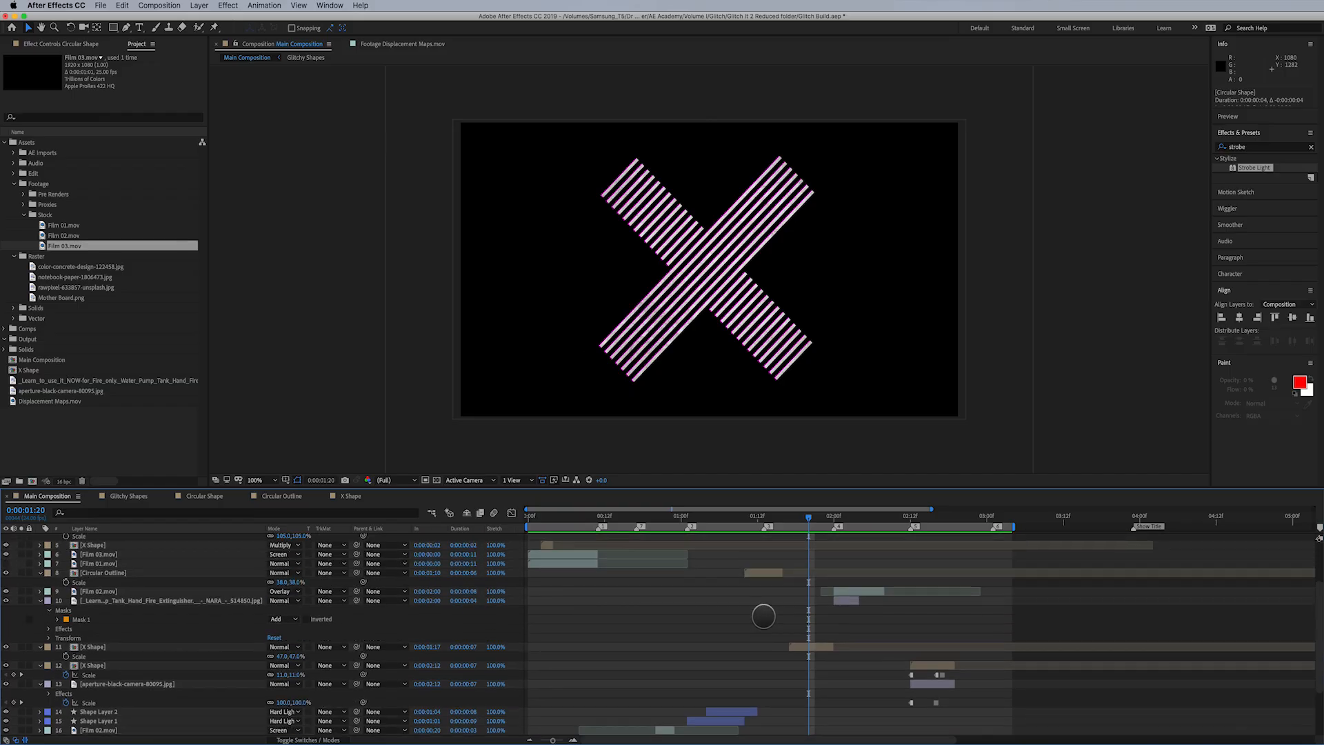
pyautogui.scroll(2, 169, 588)
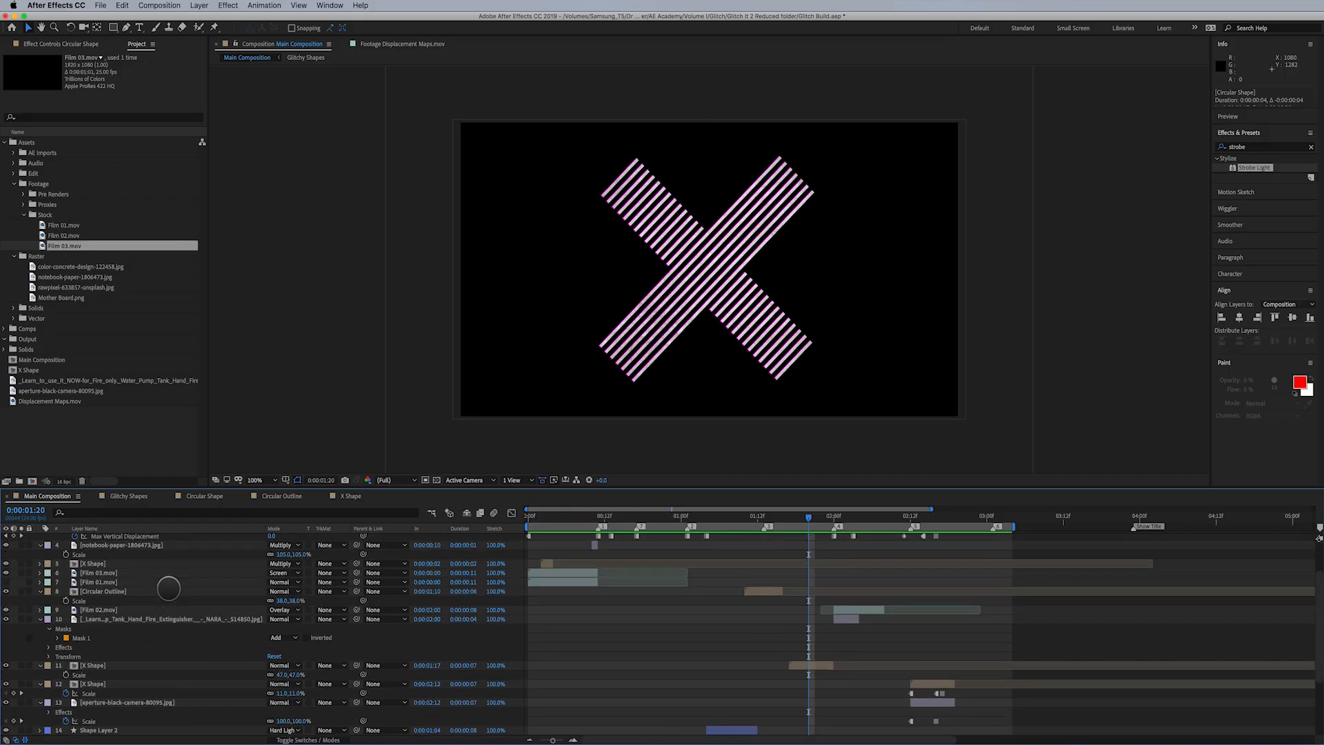
pyautogui.click(151, 572)
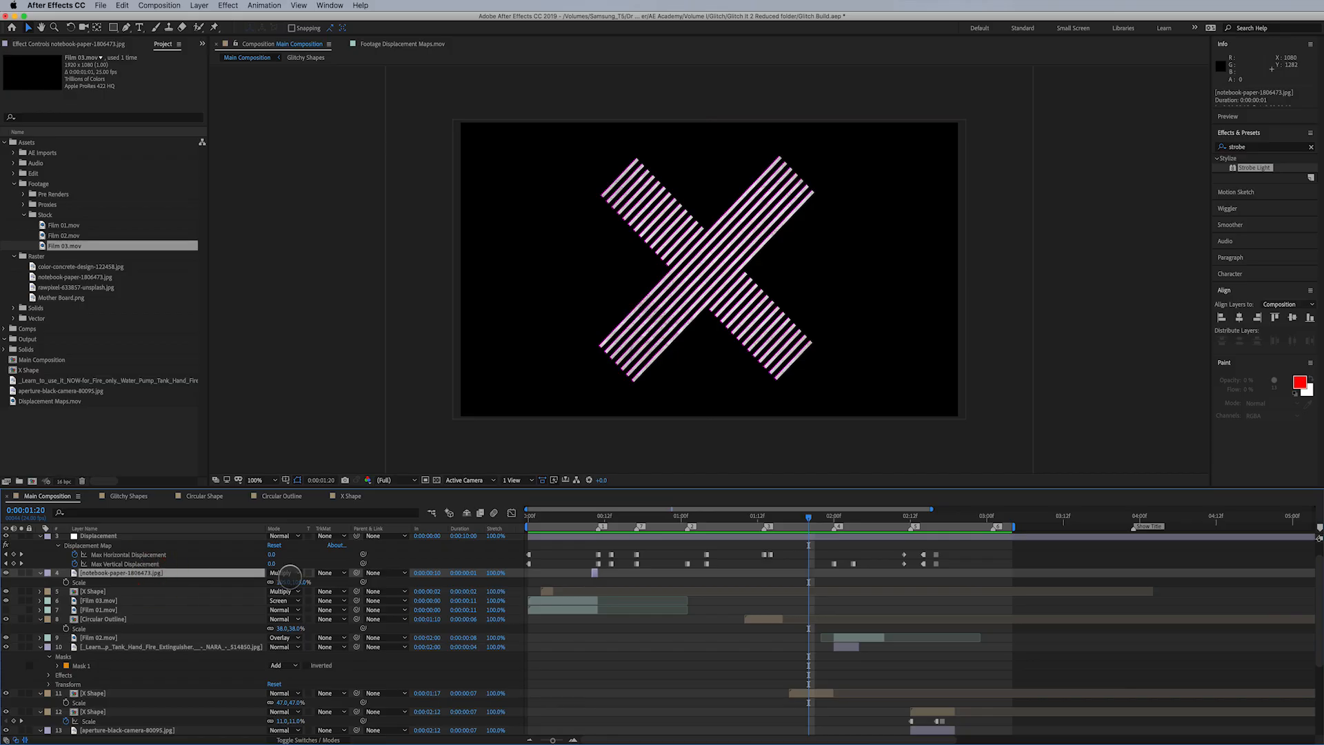
pyautogui.press('super+d')
pyautogui.moveTo(597, 572); pyautogui.dragTo(826, 575)
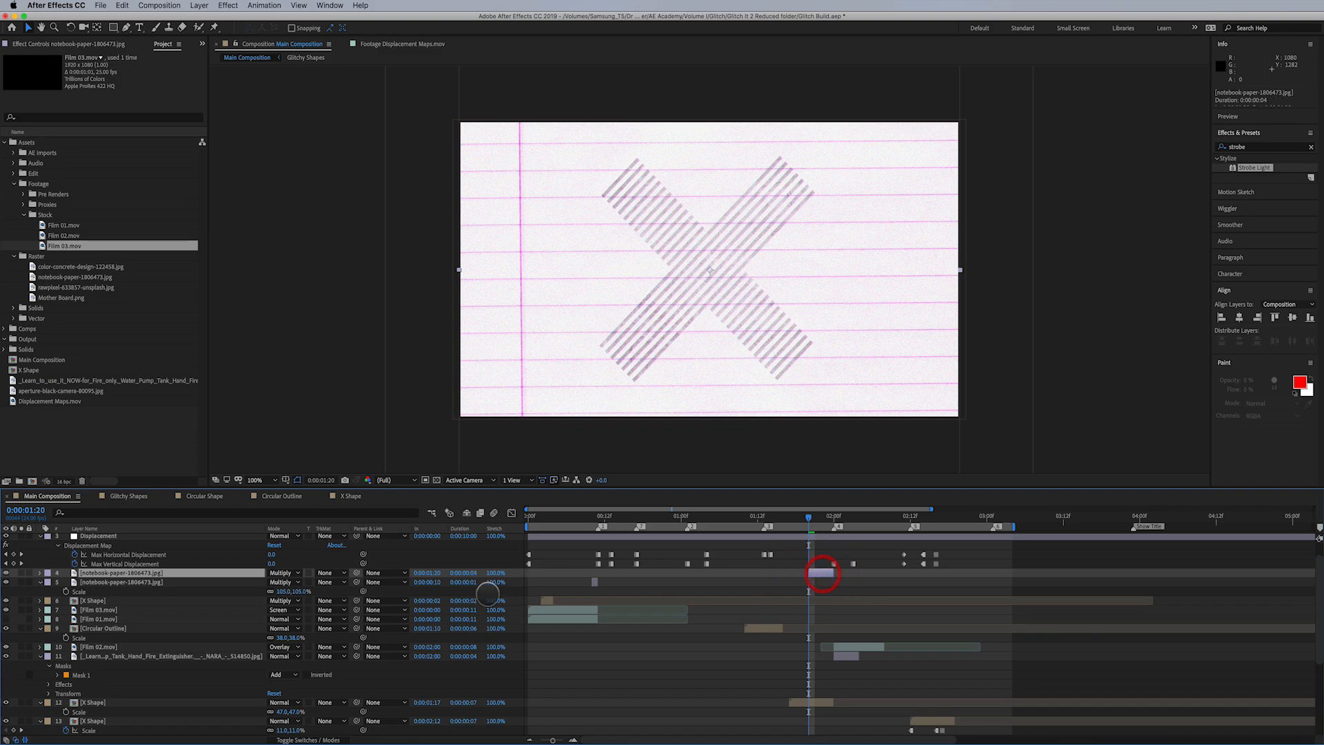
# - Try the Overlay blending mode on the duplicated notebook-paper layer, then undo it
pyautogui.click(289, 573)
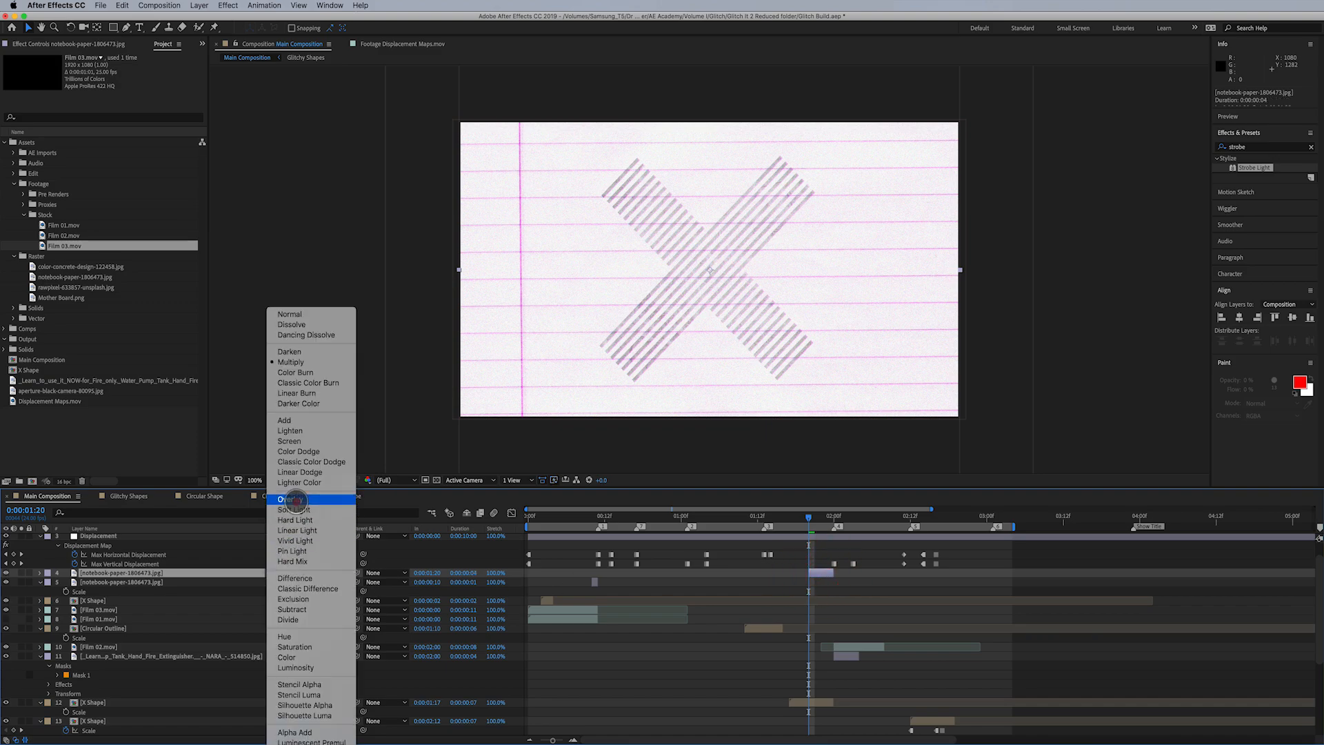
pyautogui.click(291, 499)
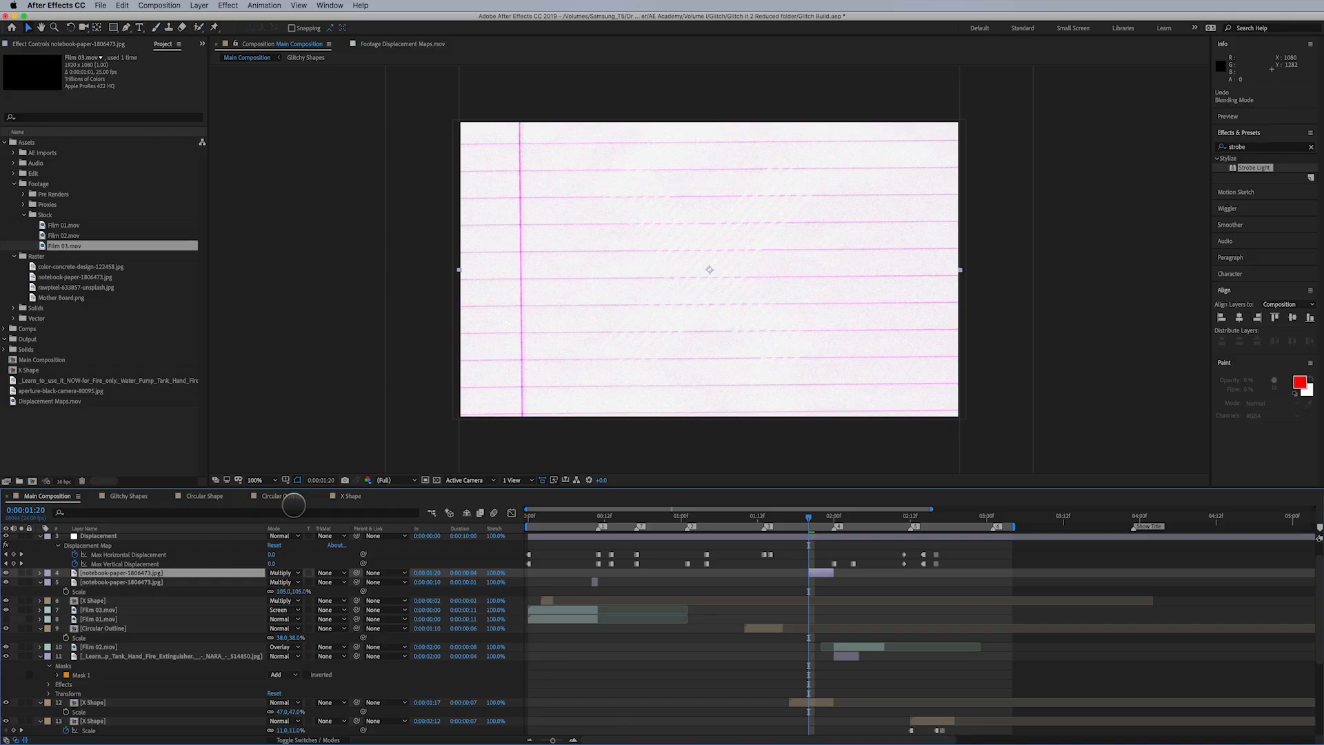
pyautogui.press('super+z')
# - Move the duplicated notebook-paper layer directly beneath the X Shape layer that starts at 0:00:01:17
pyautogui.moveTo(201, 570); pyautogui.dragTo(230, 702)
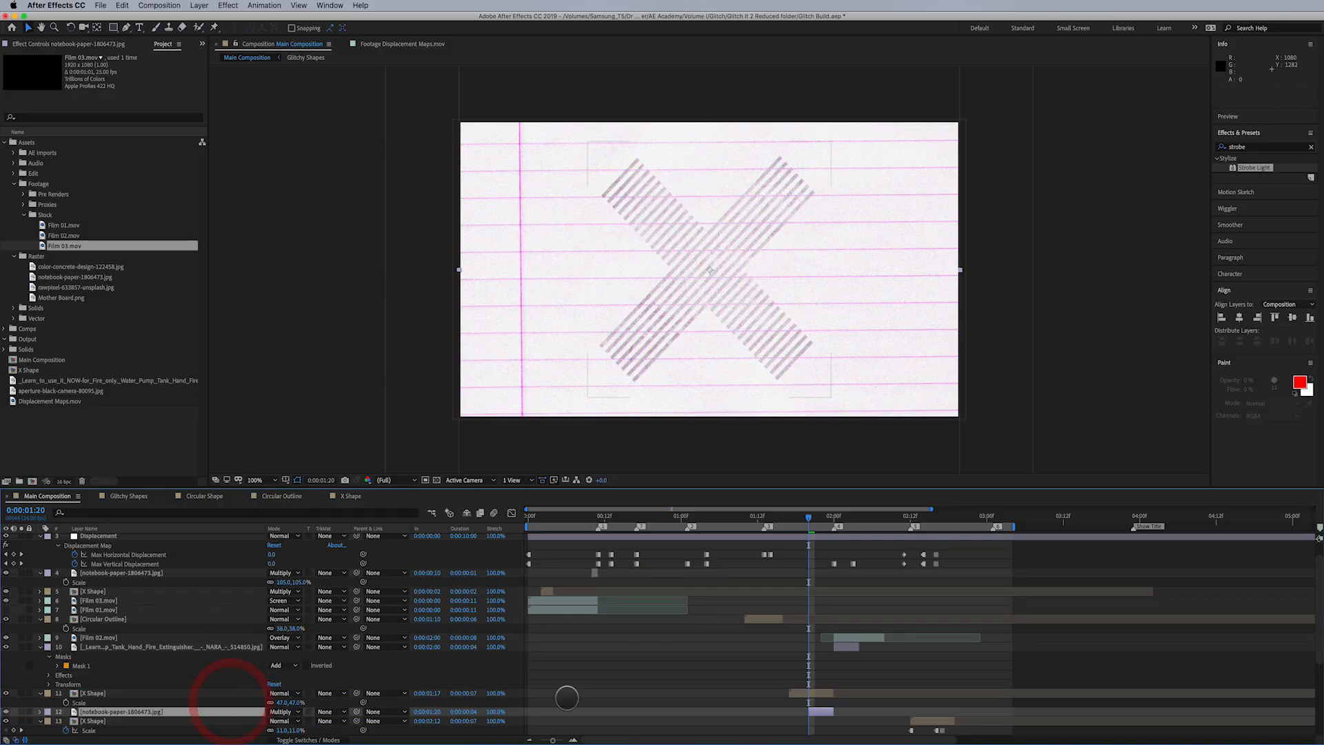
pyautogui.click(826, 694)
pyautogui.click(822, 710)
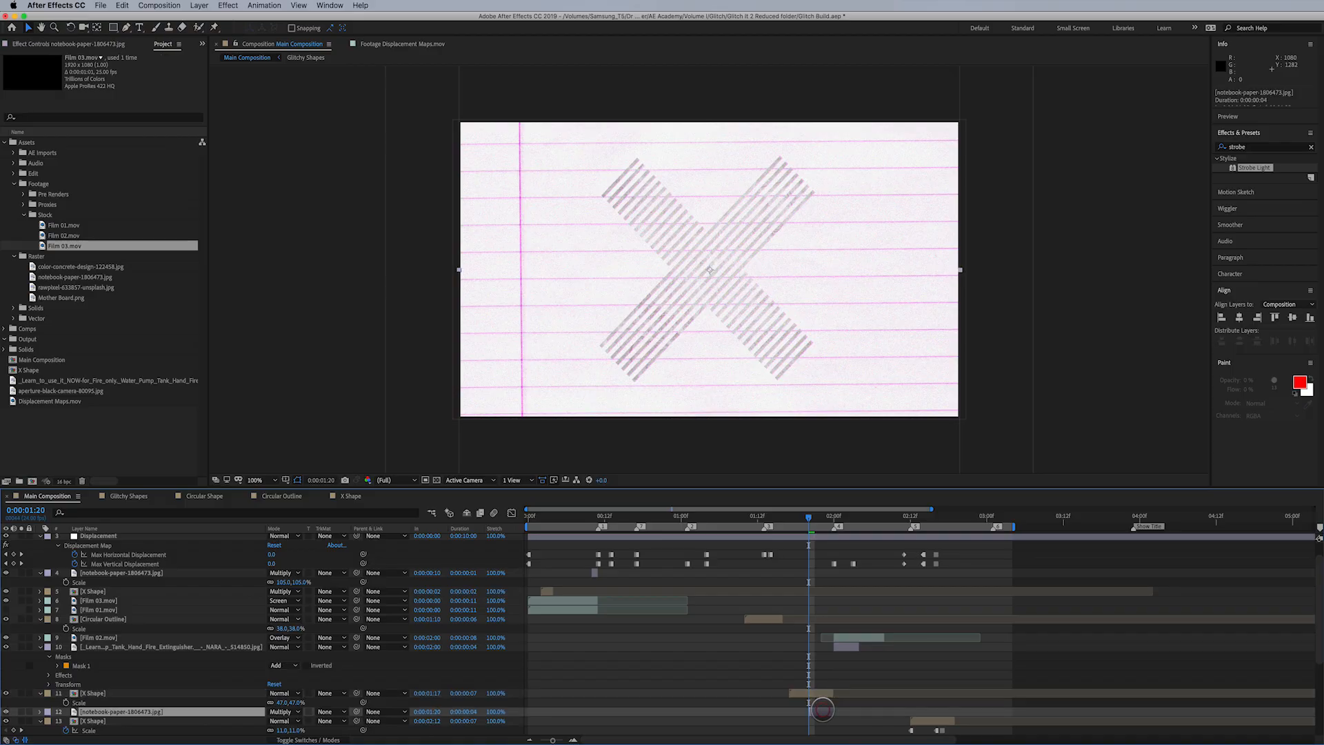
# - Try the Invert effect on the X Shape layer above the notebook paper, then undo it
pyautogui.click(143, 693)
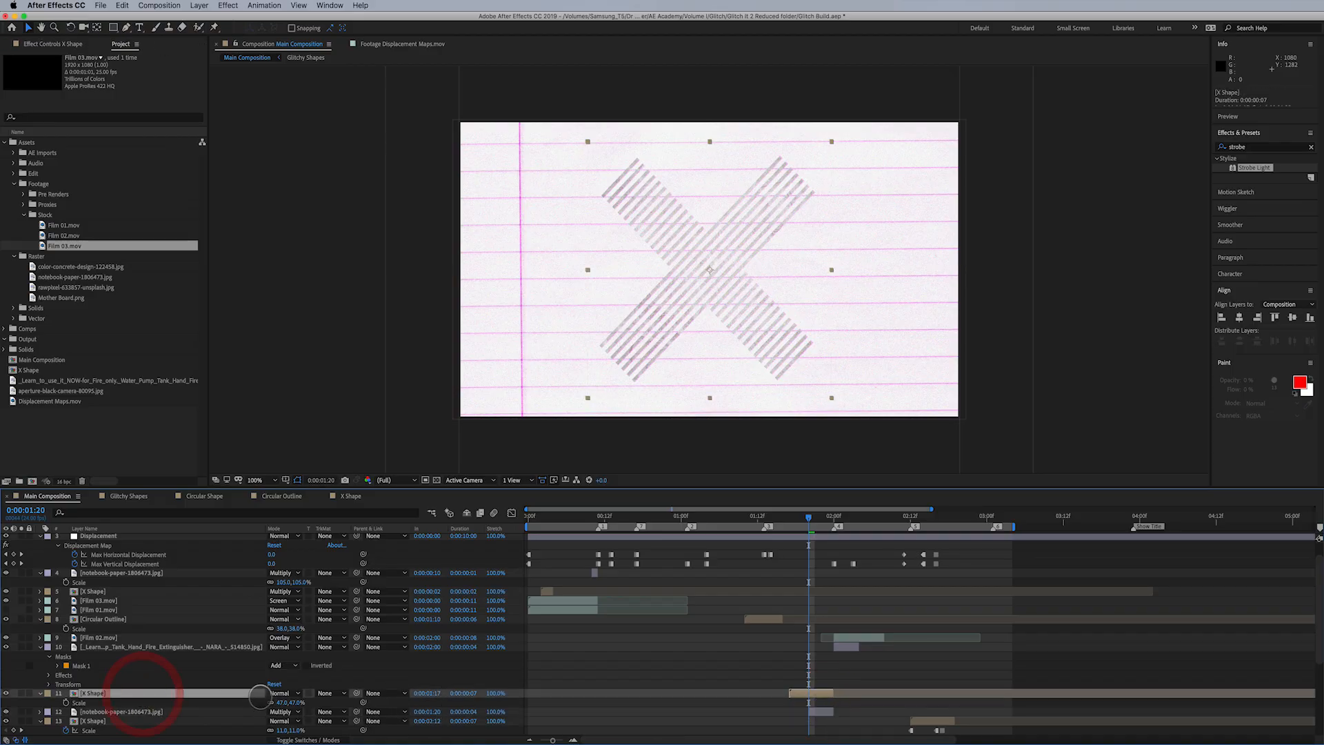
pyautogui.click(226, 5)
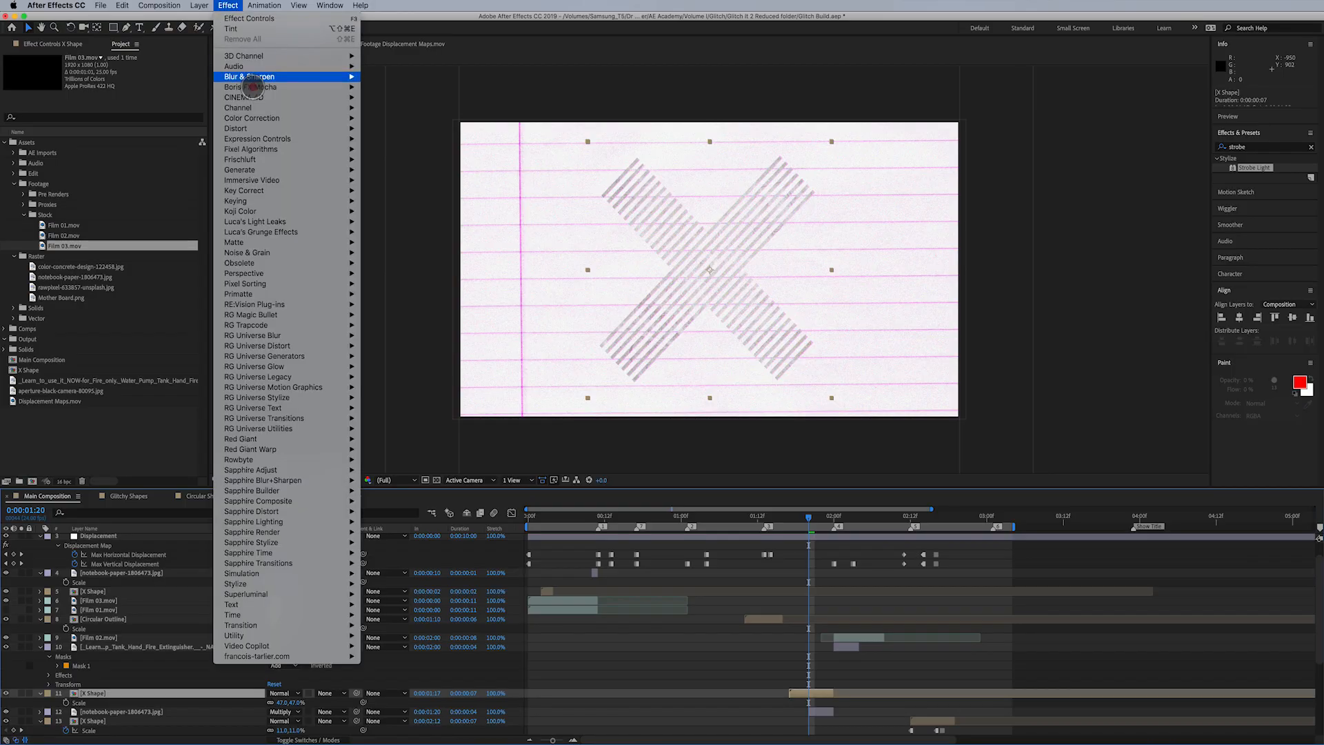
pyautogui.moveTo(257, 108)
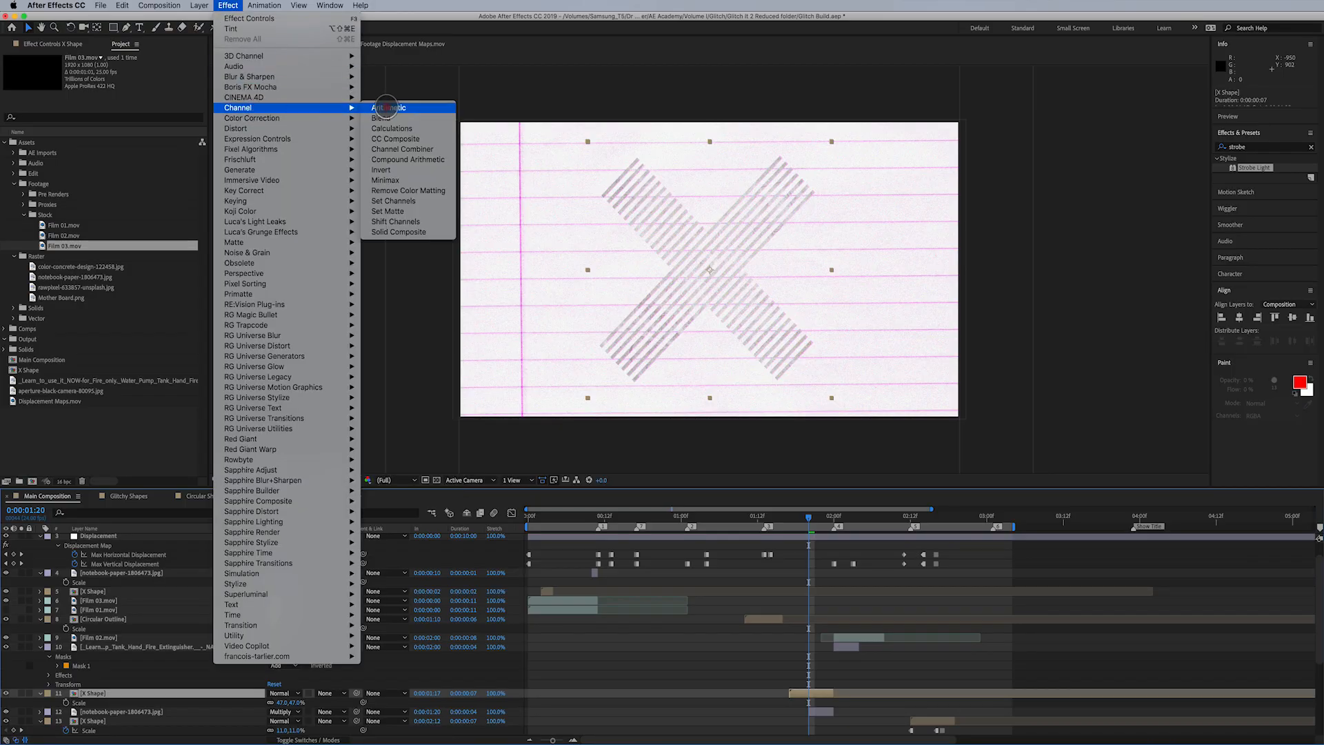
pyautogui.click(387, 169)
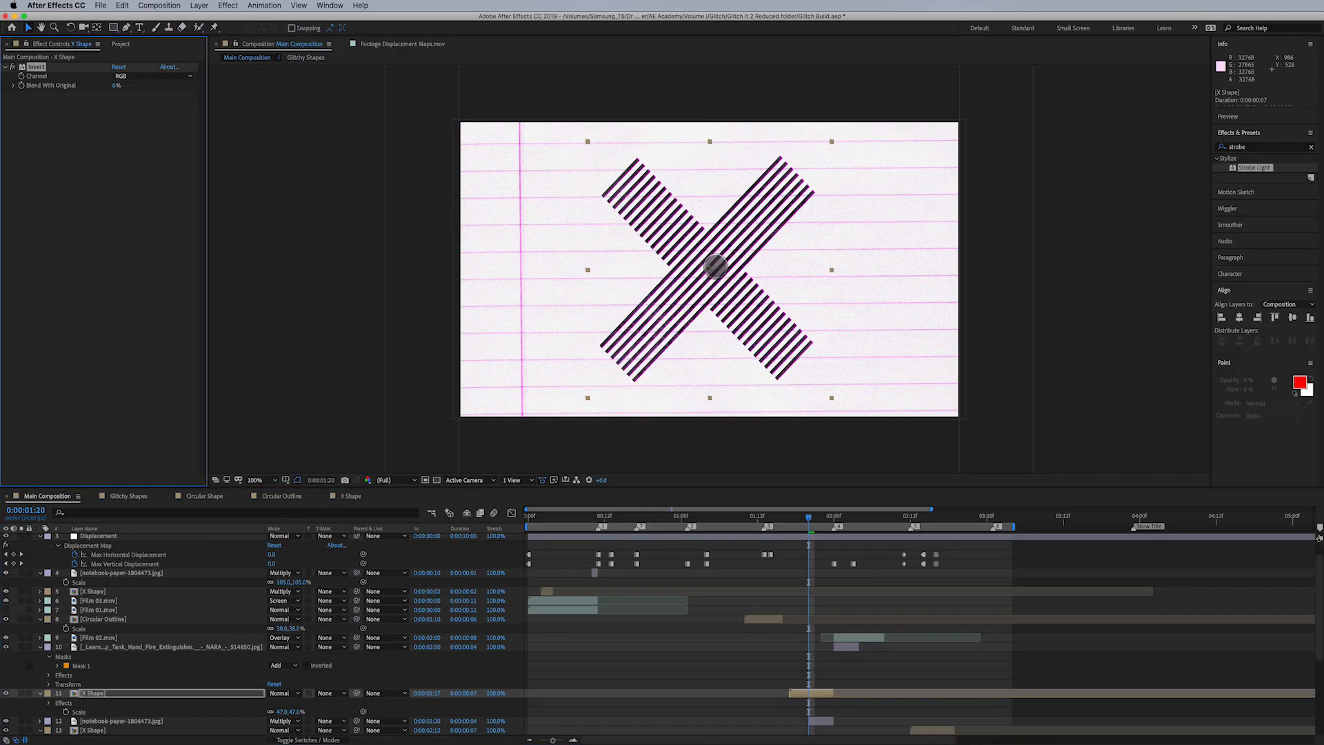
pyautogui.press('super+z')
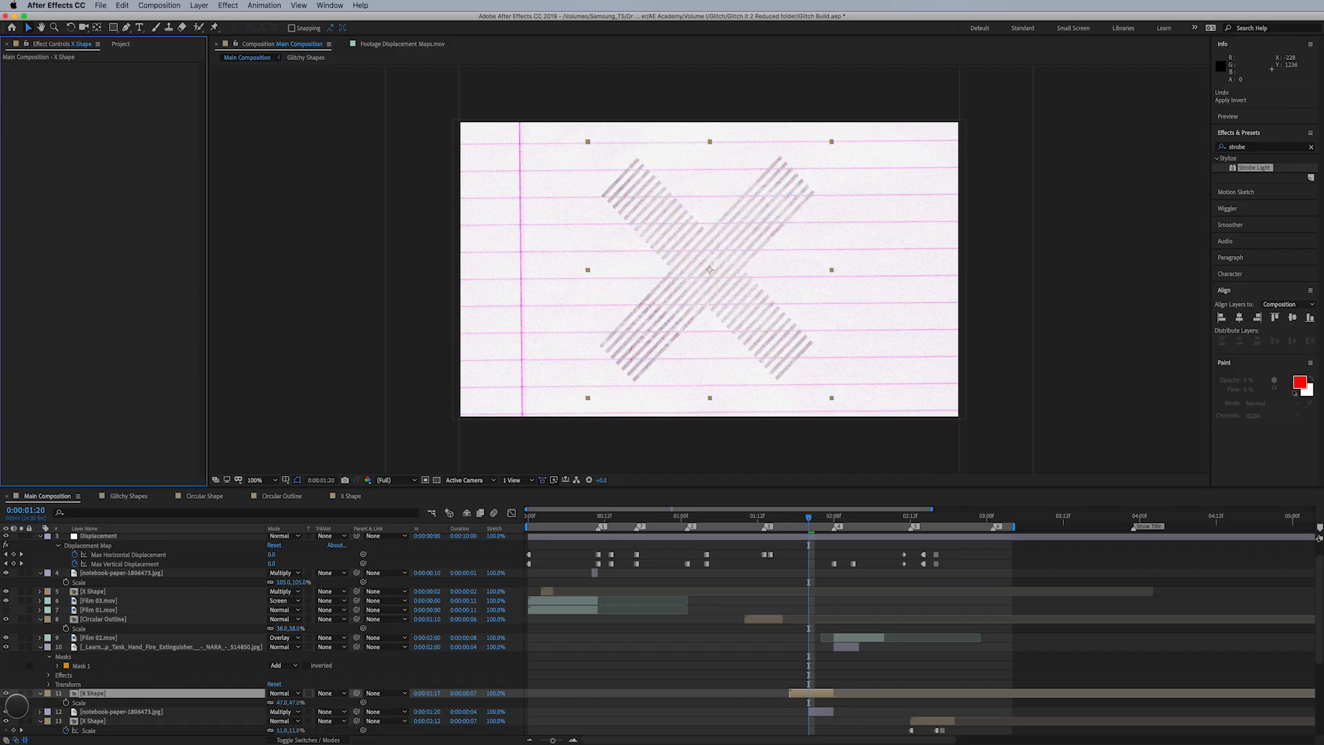
# - Solo the X Shape layer above the notebook paper and examine its stripes against the transparency grid
pyautogui.click(21, 693)
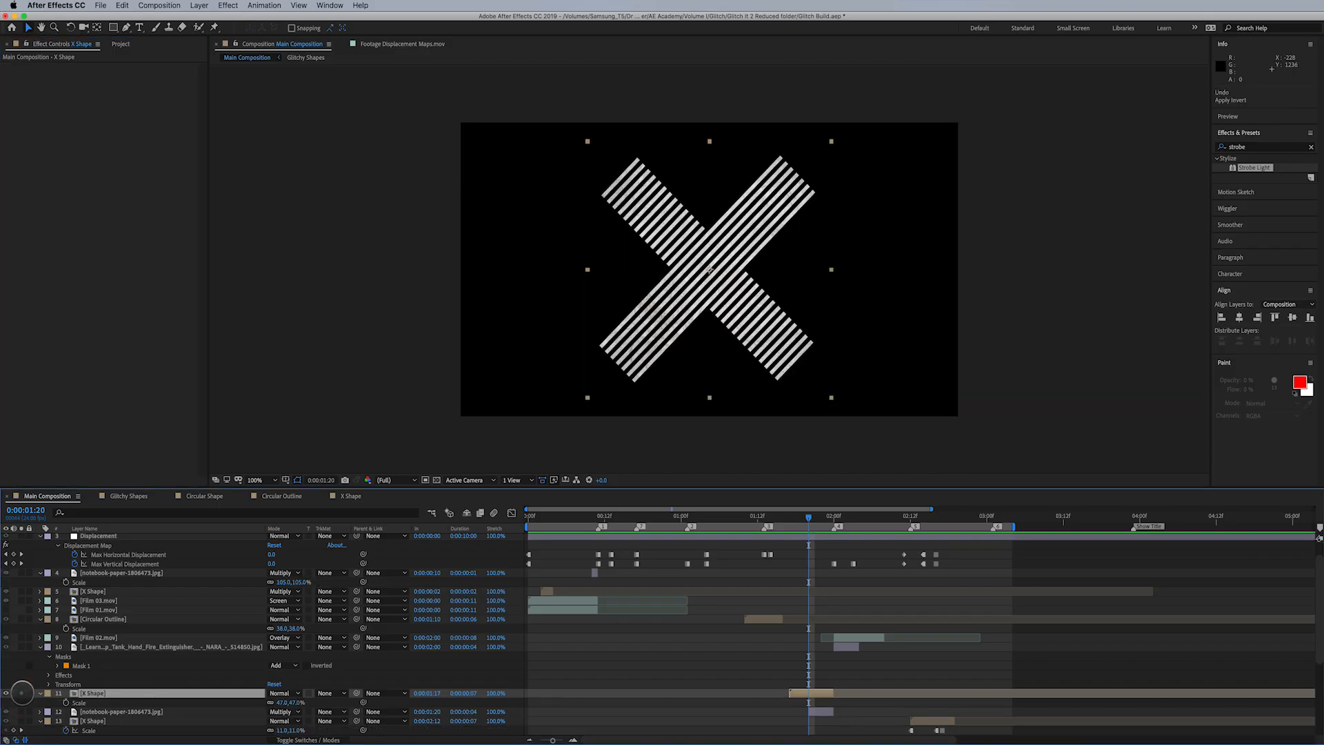
pyautogui.click(21, 693)
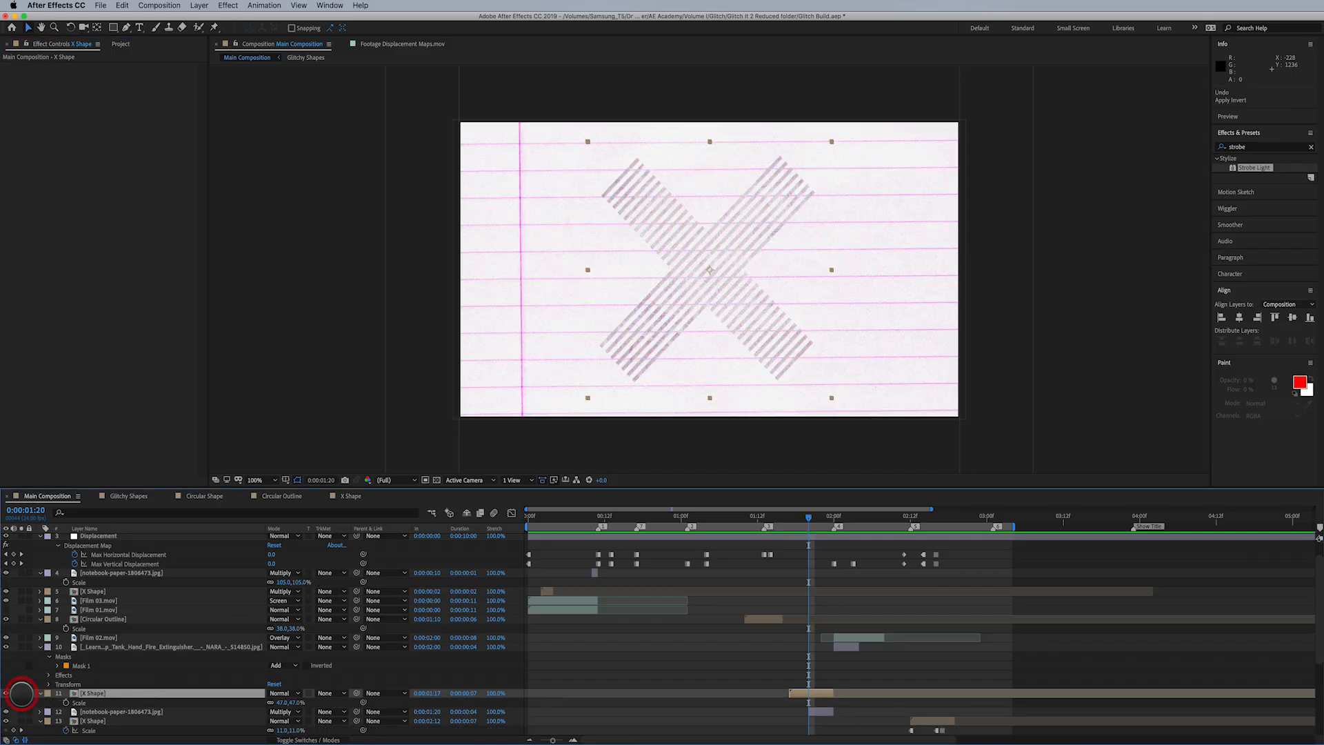
pyautogui.click(21, 693)
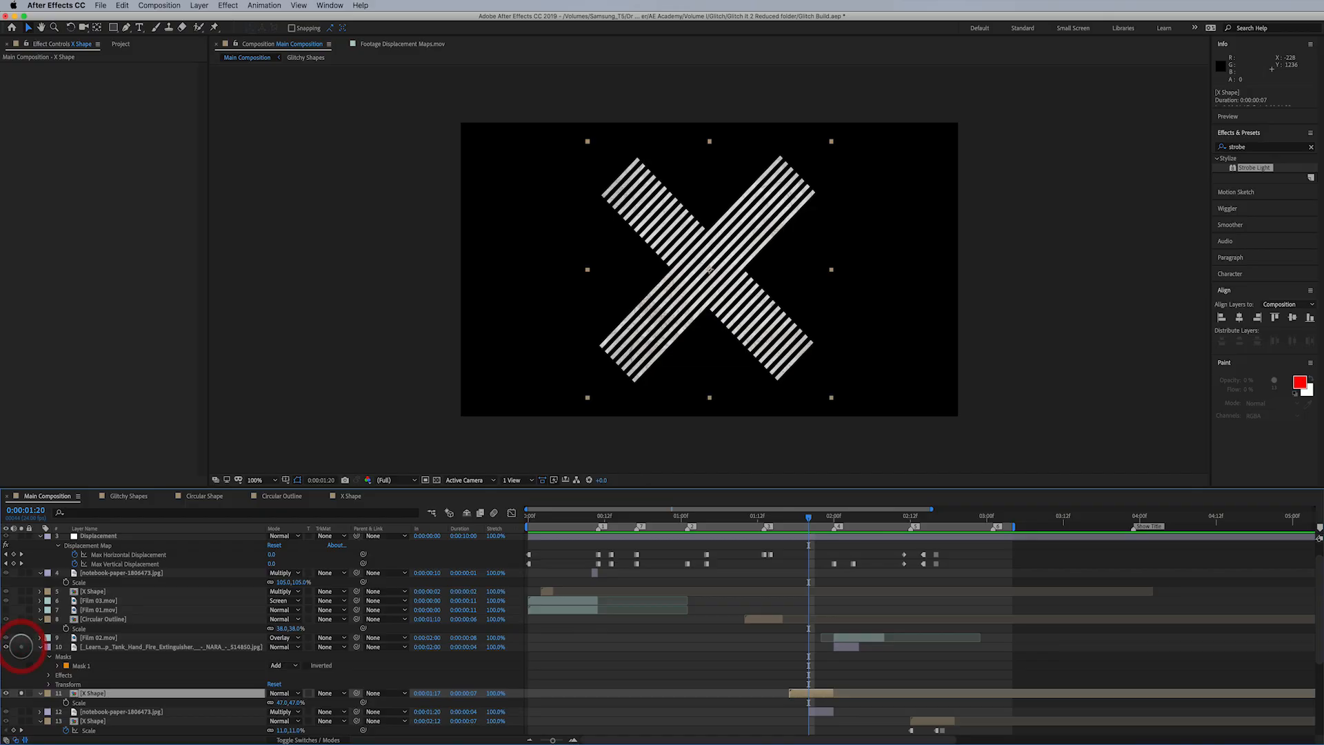
pyautogui.click(101, 647)
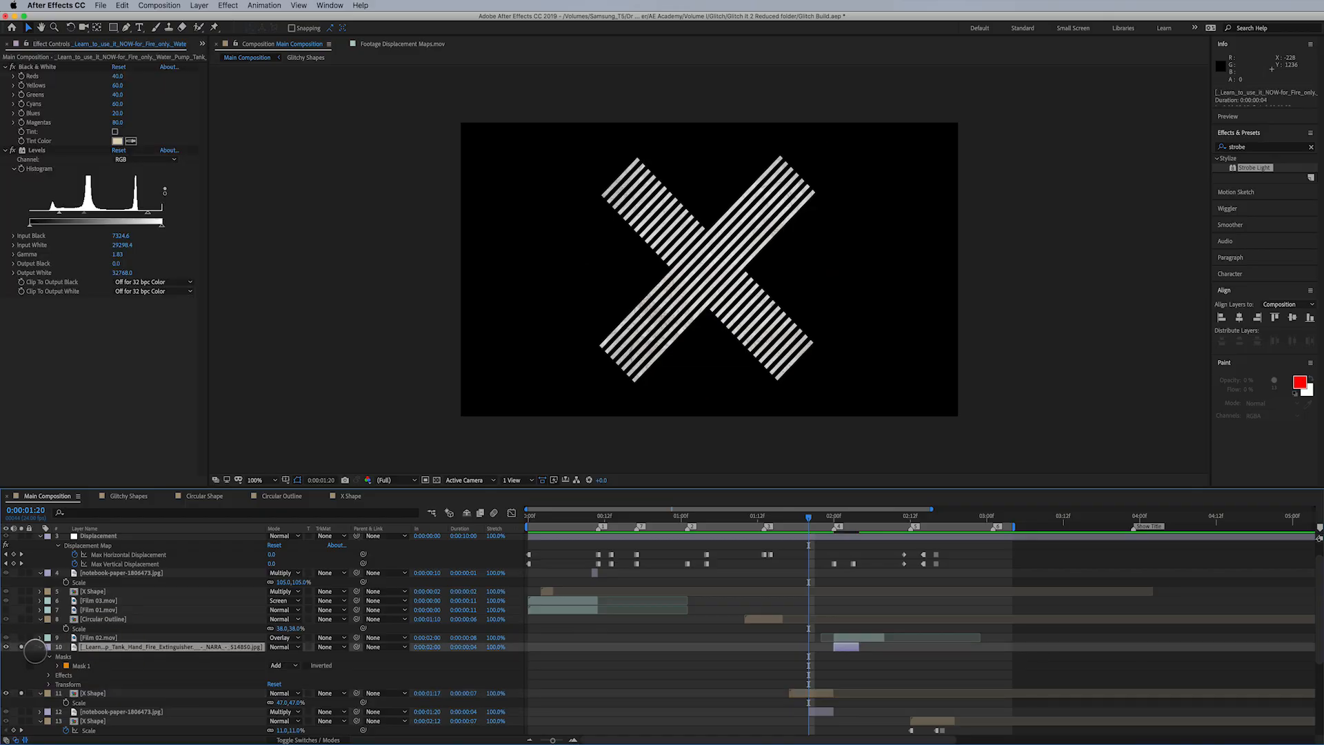
pyautogui.click(96, 693)
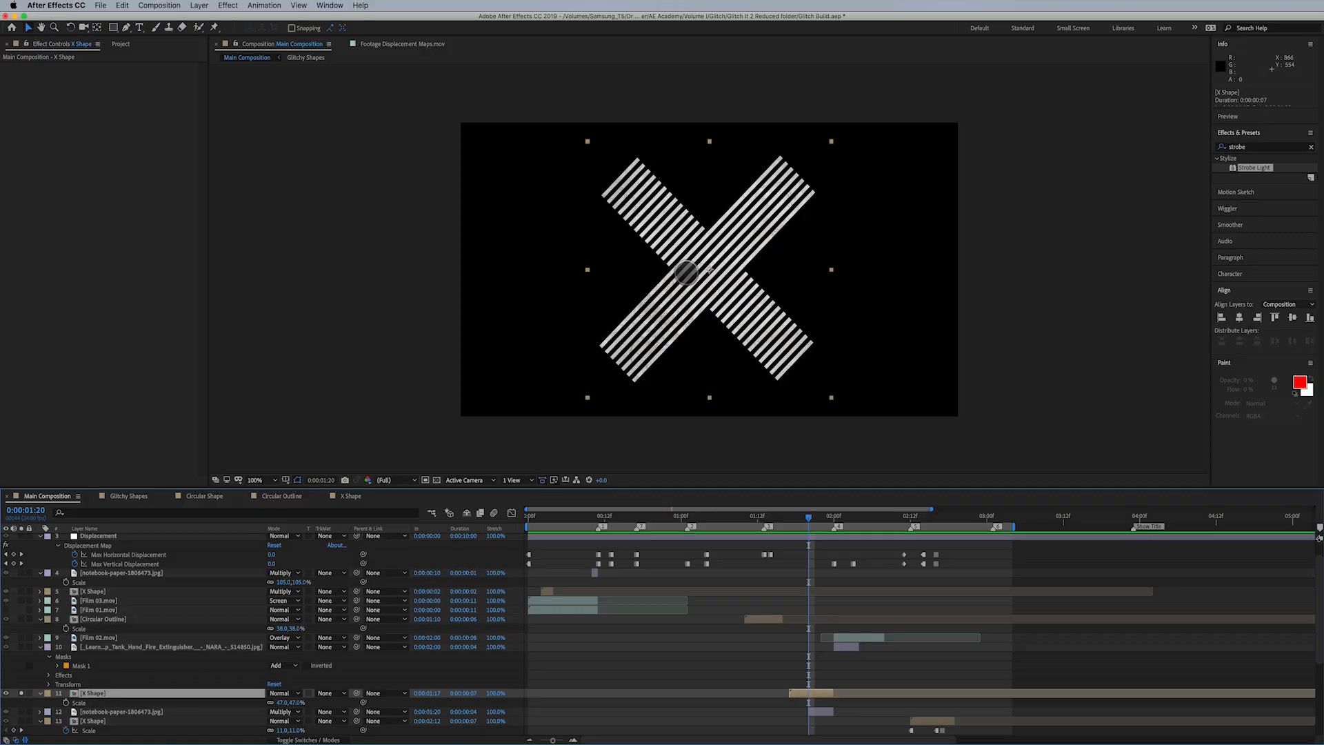
pyautogui.click(437, 480)
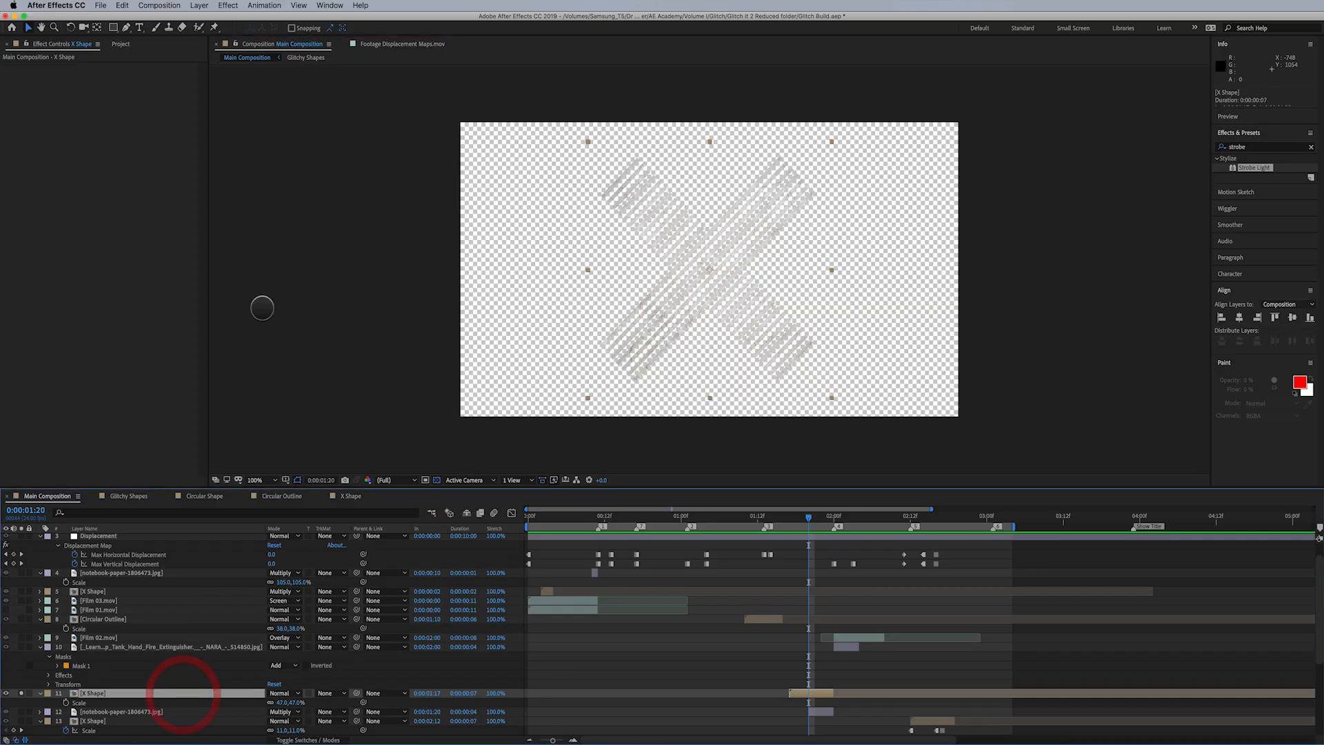
# - Apply the Invert effect to the X Shape layer, unsolo it, and compare the result with the effect off and on
pyautogui.click(229, 5)
pyautogui.moveTo(257, 107)
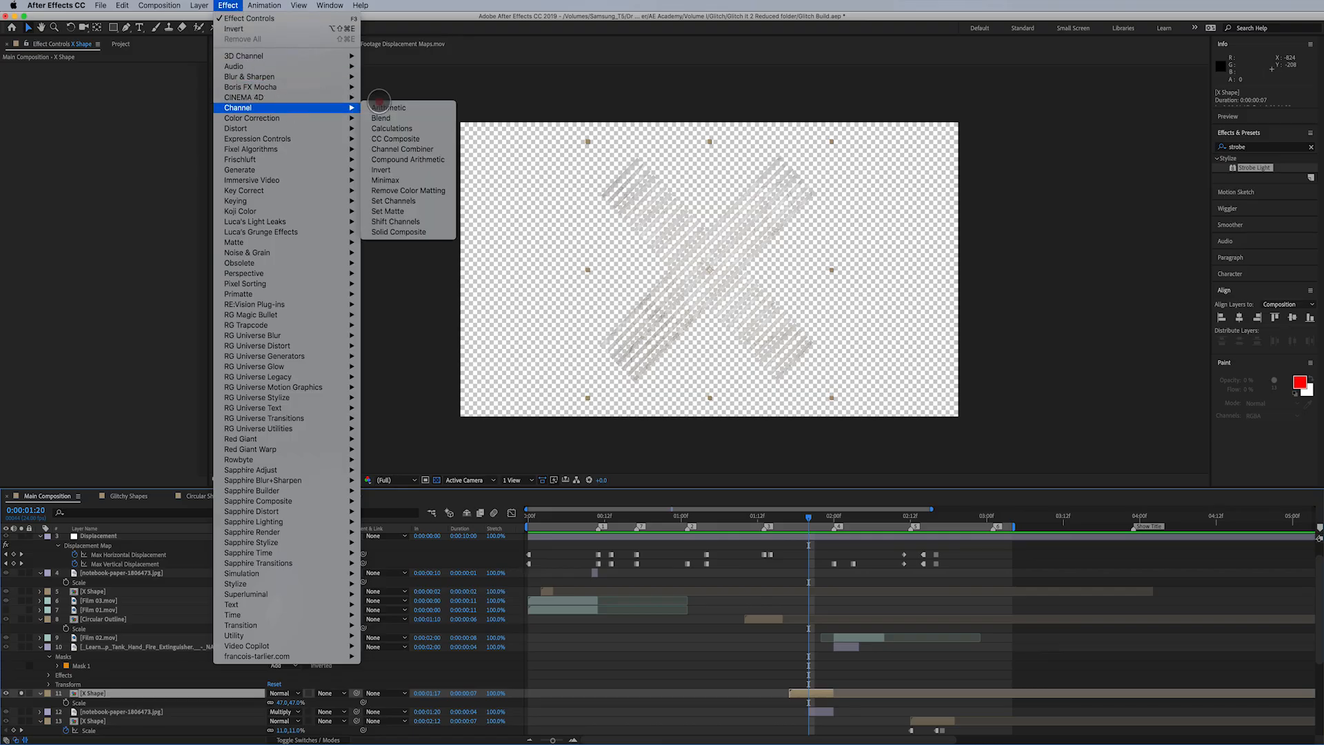
pyautogui.click(397, 171)
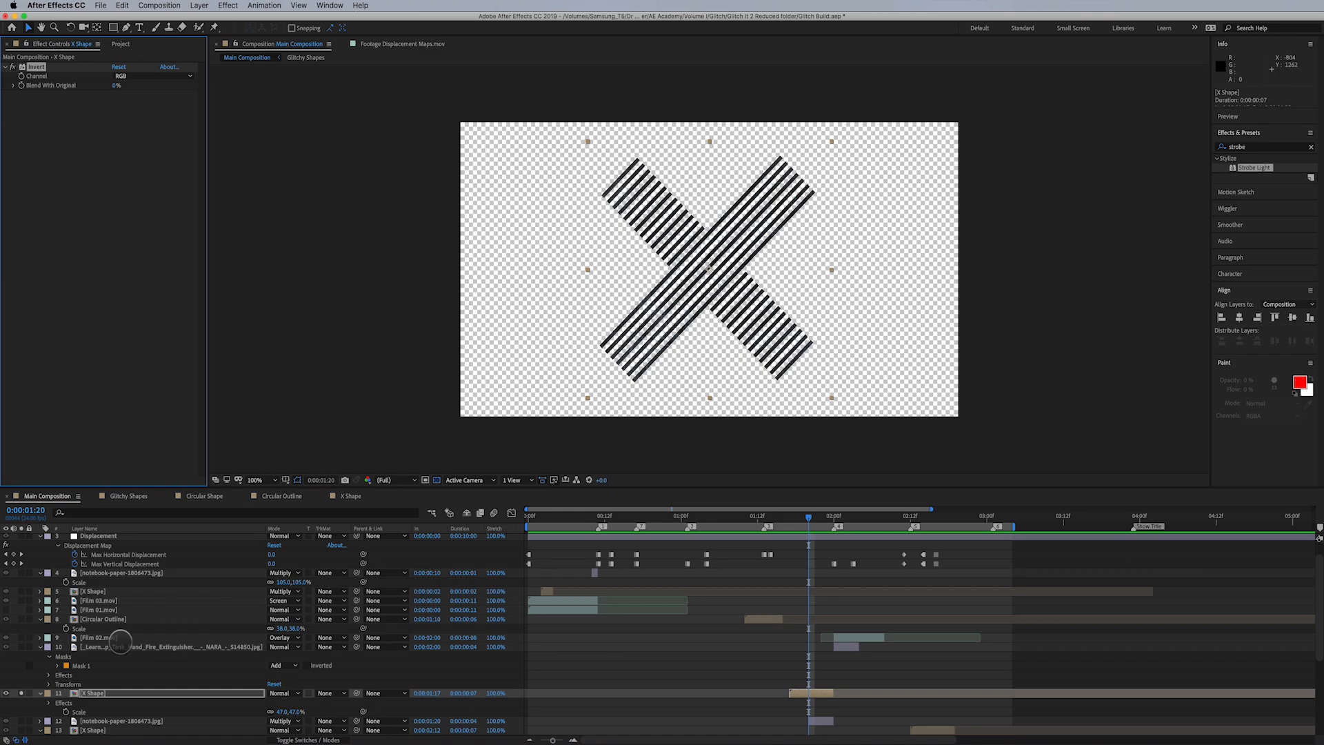
pyautogui.click(21, 693)
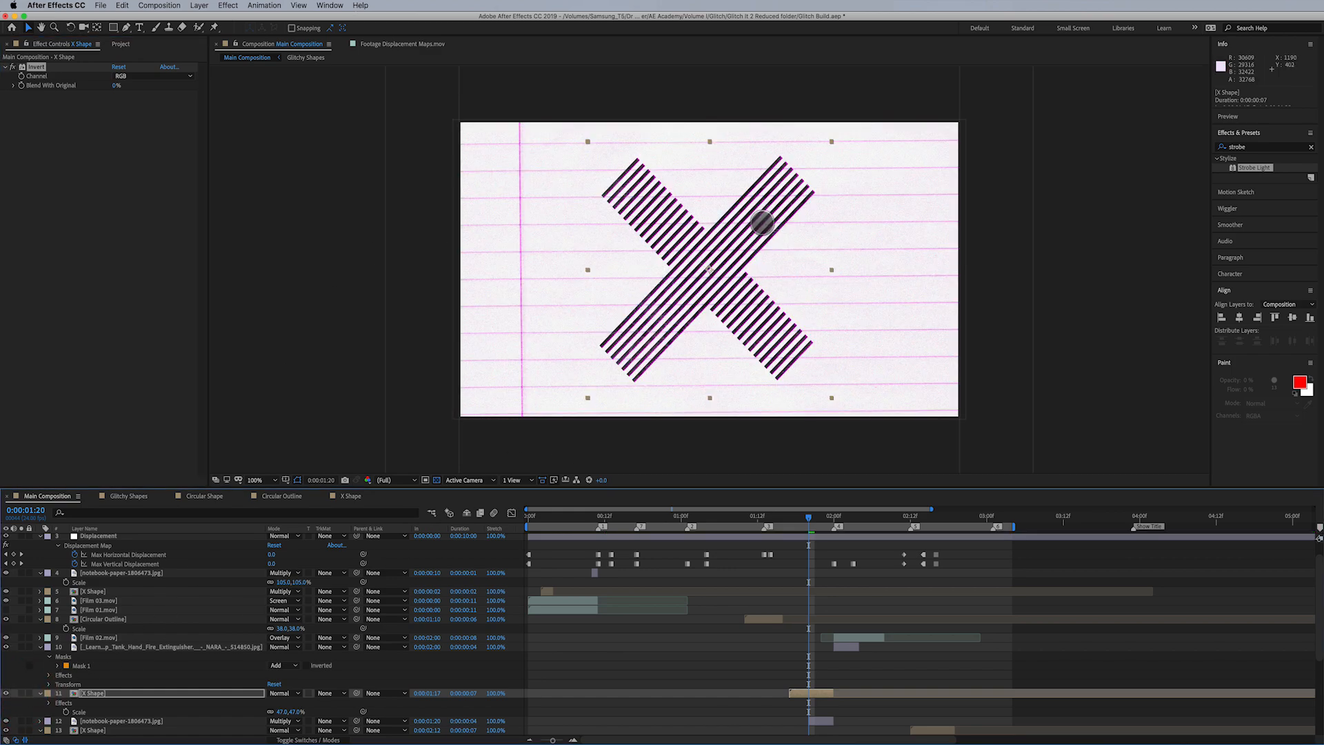
pyautogui.click(13, 67)
pyautogui.click(12, 67)
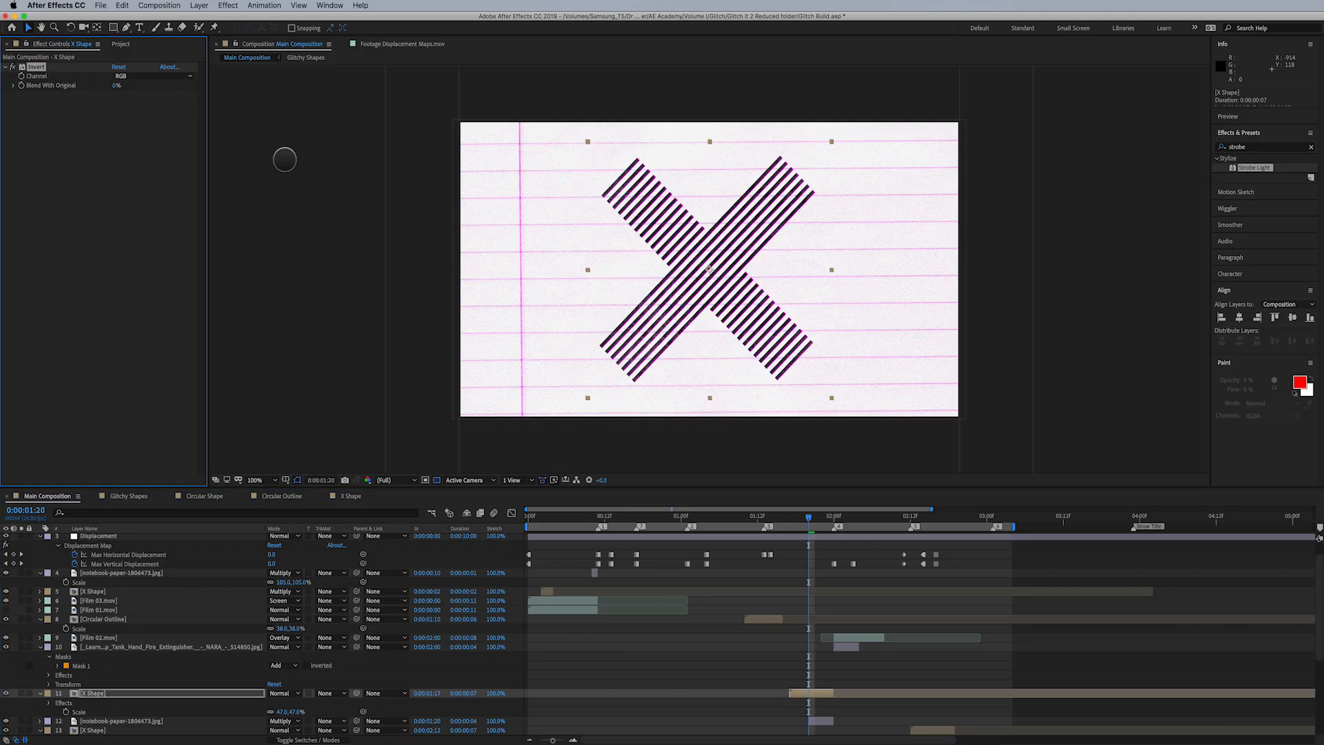
# - Trim the end of the duplicated notebook-paper layer to 0:00:01:22, leaving a duration of 0:00:00:02
pyautogui.click(818, 720)
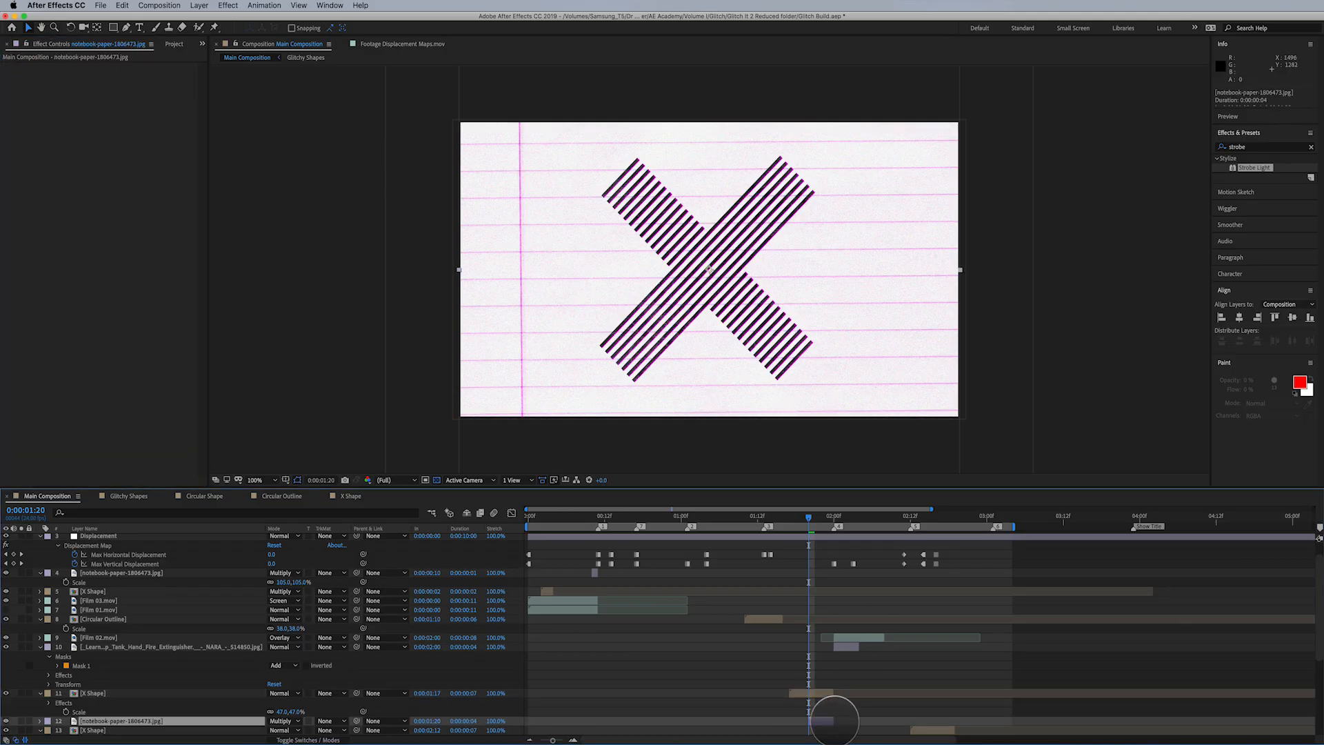
pyautogui.scroll(-3, 821, 697)
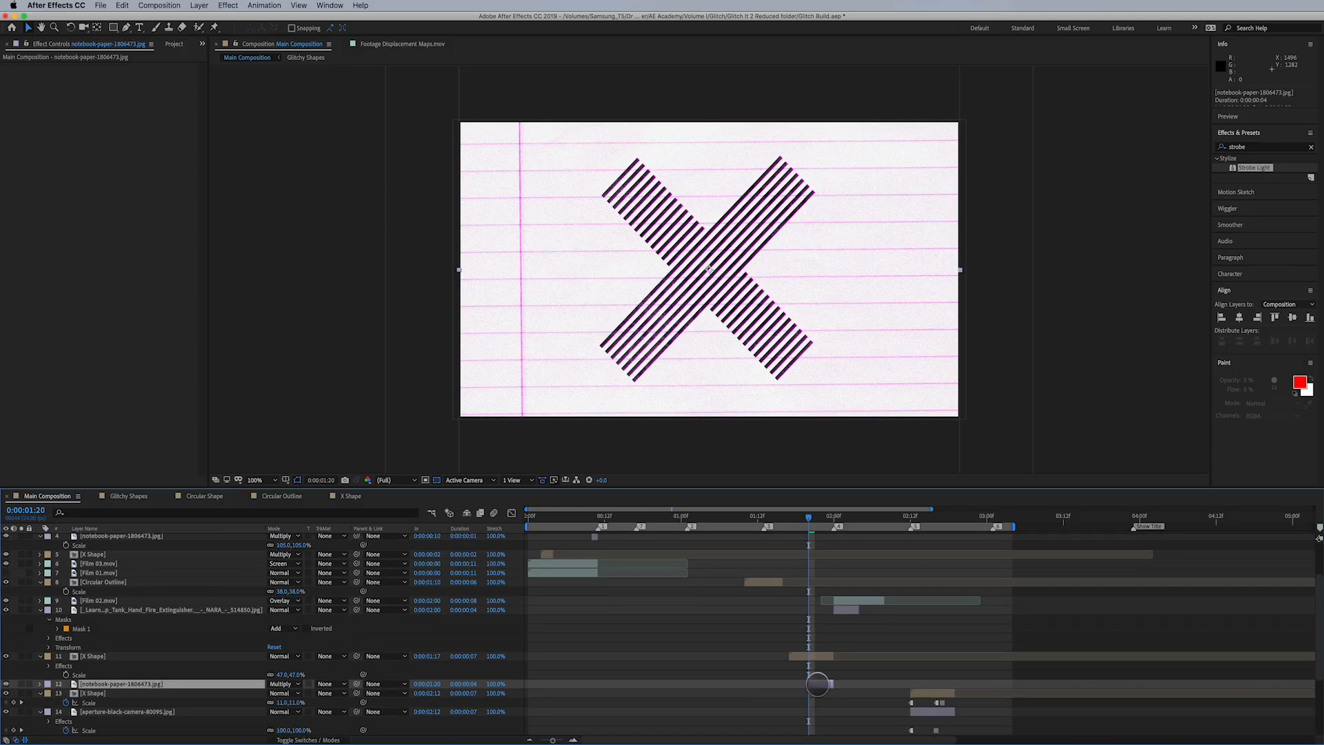
pyautogui.click(821, 517)
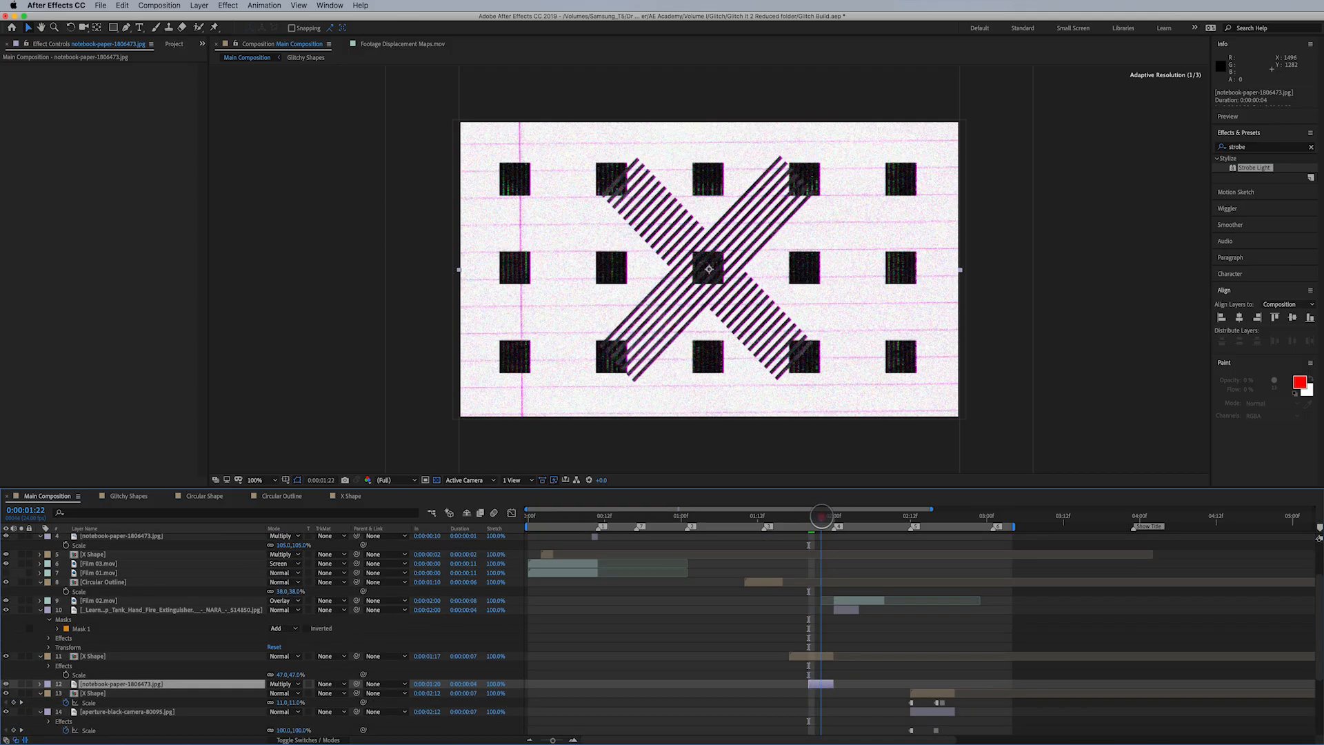
pyautogui.moveTo(832, 684); pyautogui.dragTo(821, 684)
pyautogui.moveTo(820, 517); pyautogui.dragTo(820, 517)
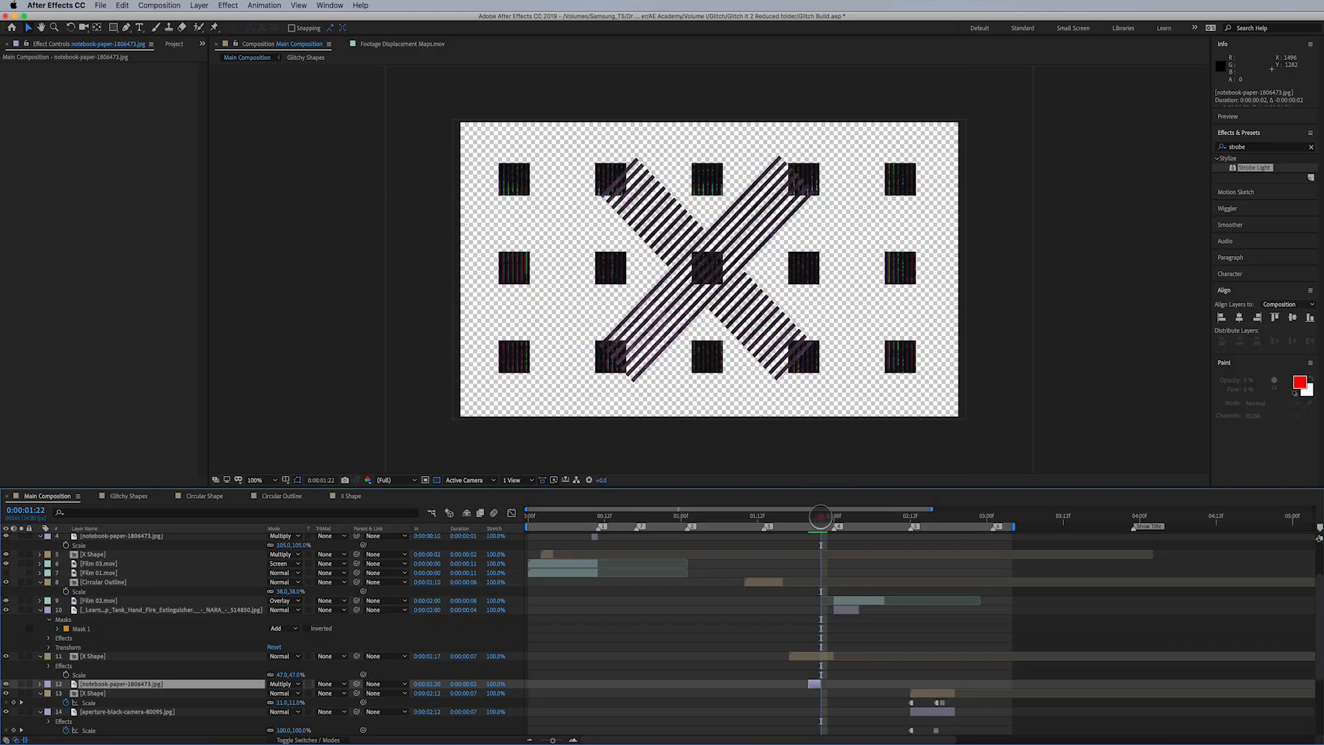
# - Hide the transparency grid and preview the composition from 0:00:01:19 to review the notebook-paper flash
pyautogui.click(436, 480)
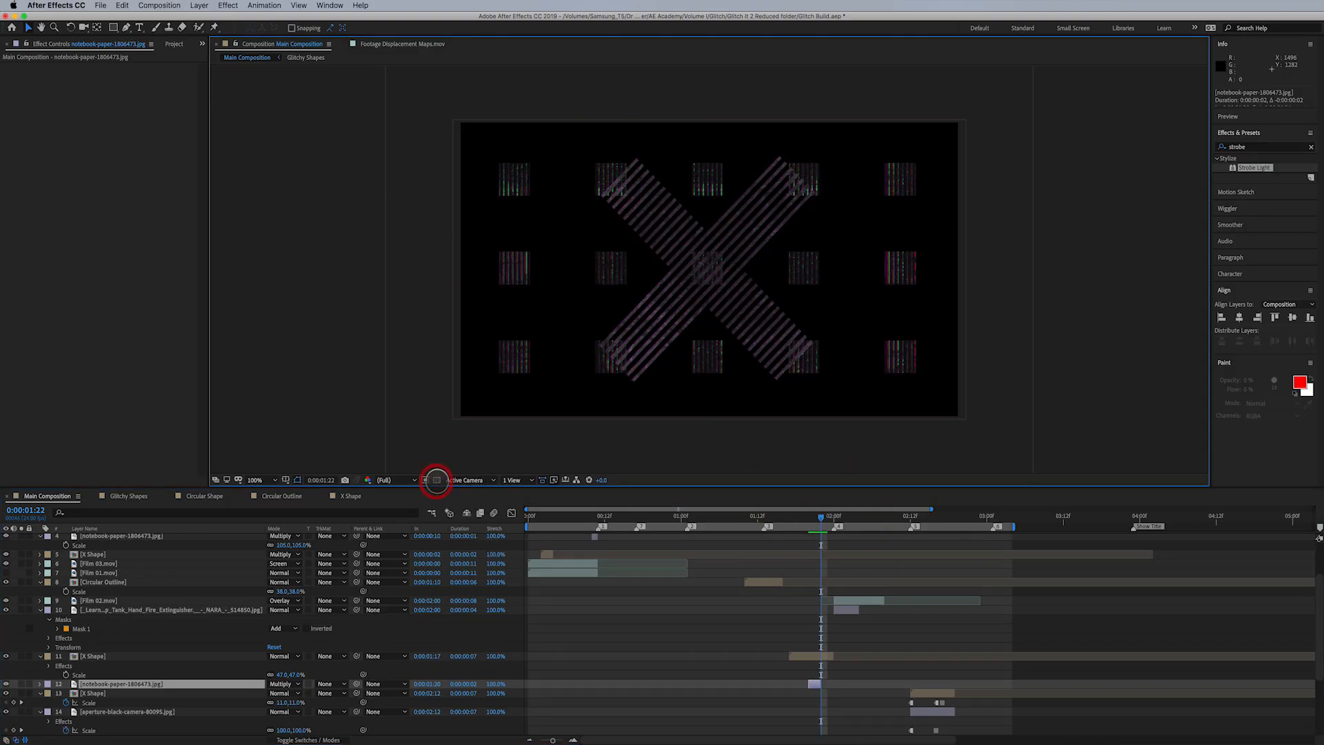
pyautogui.moveTo(814, 518)
pyautogui.mouseDown()
pyautogui.moveTo(874, 517)
pyautogui.moveTo(803, 524)
pyautogui.mouseUp()
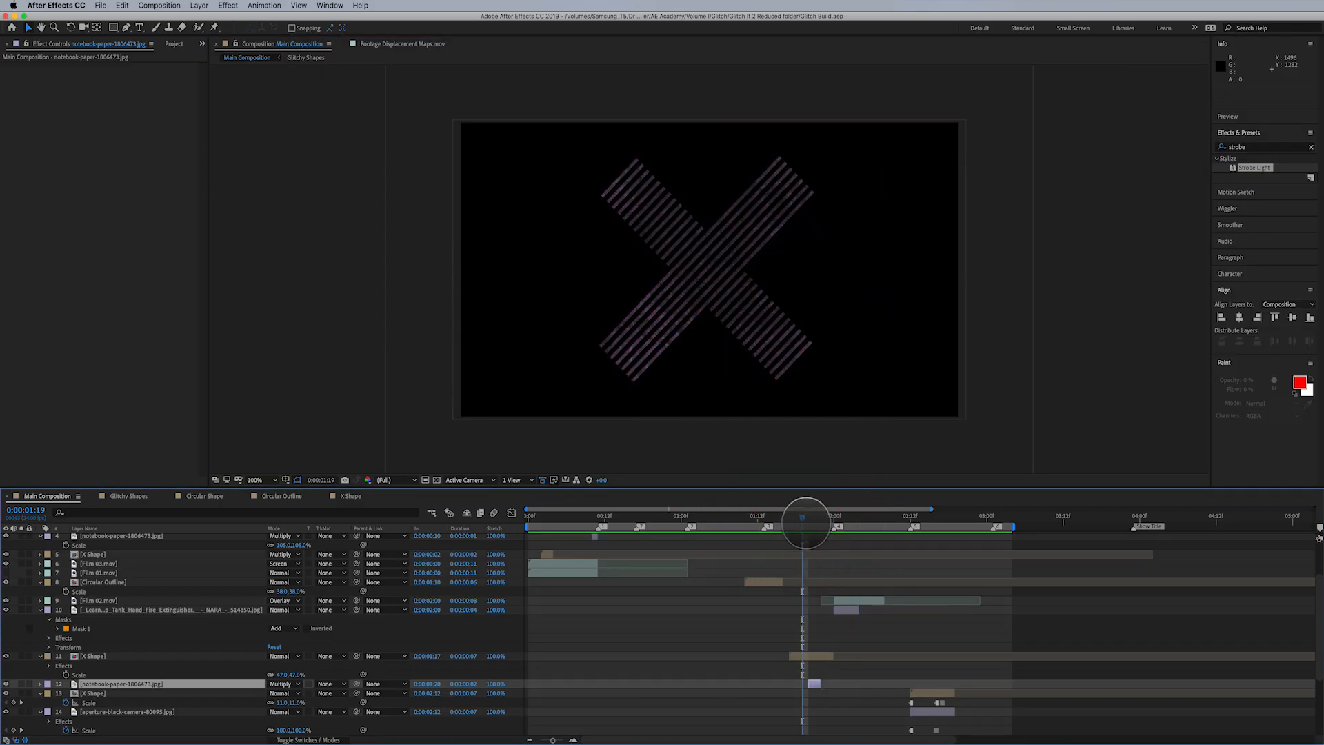
pyautogui.press('space')
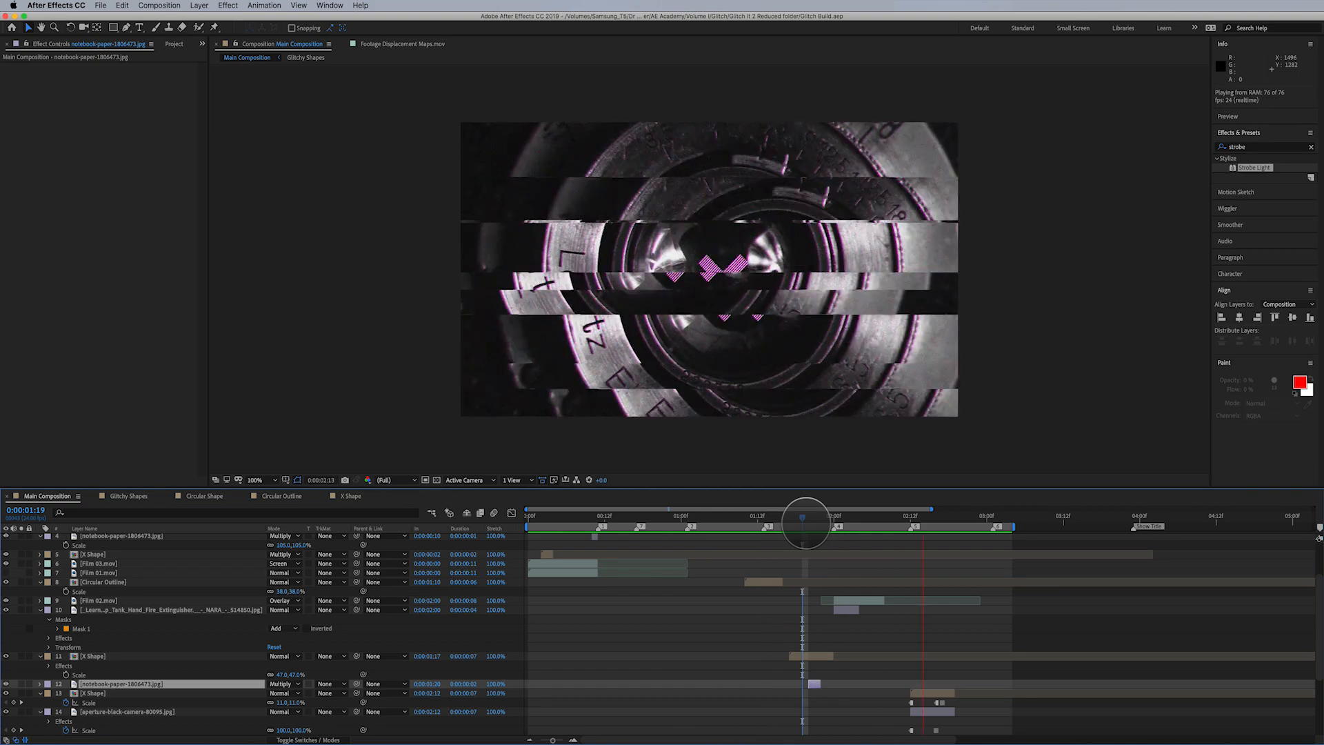
pyautogui.press('space')
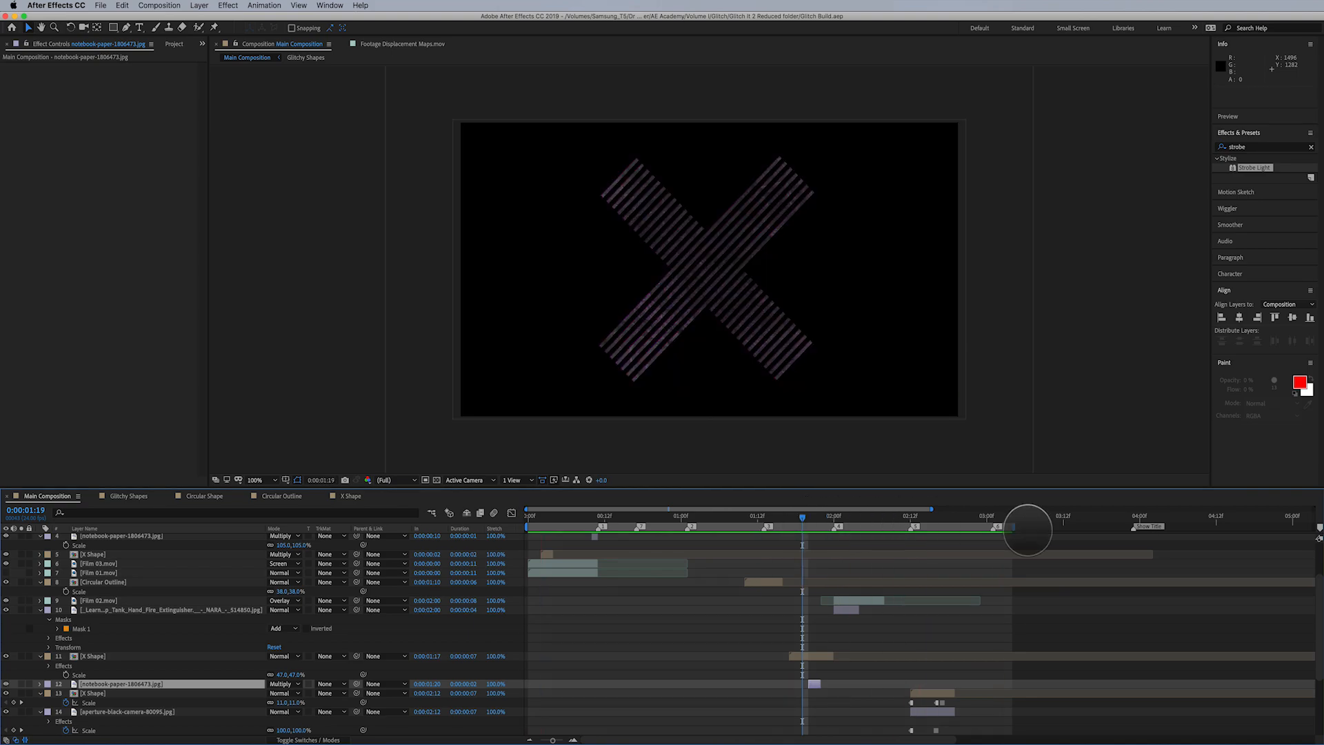
pyautogui.moveTo(931, 508); pyautogui.dragTo(1051, 509)
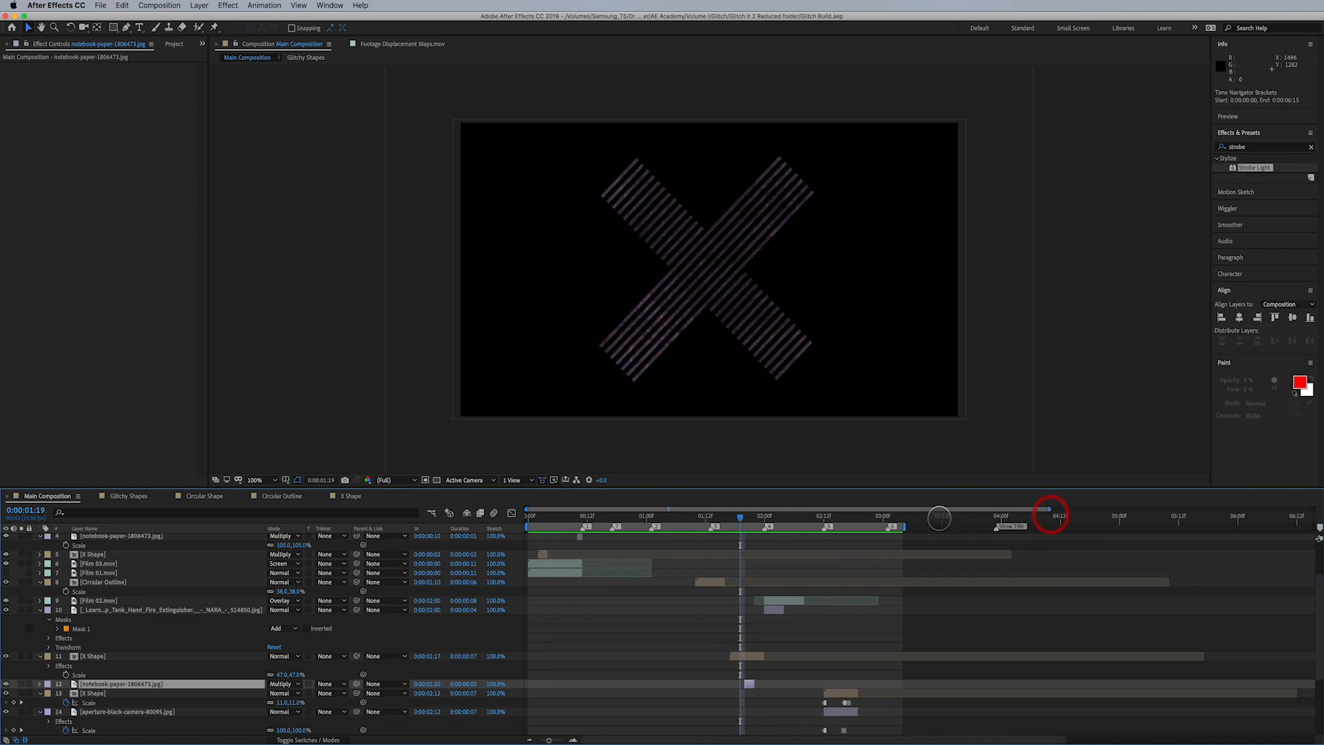
# - Extend the Main Composition's work area to end at 0:00:03:23, and preview the full sequence
pyautogui.moveTo(903, 515); pyautogui.dragTo(990, 518)
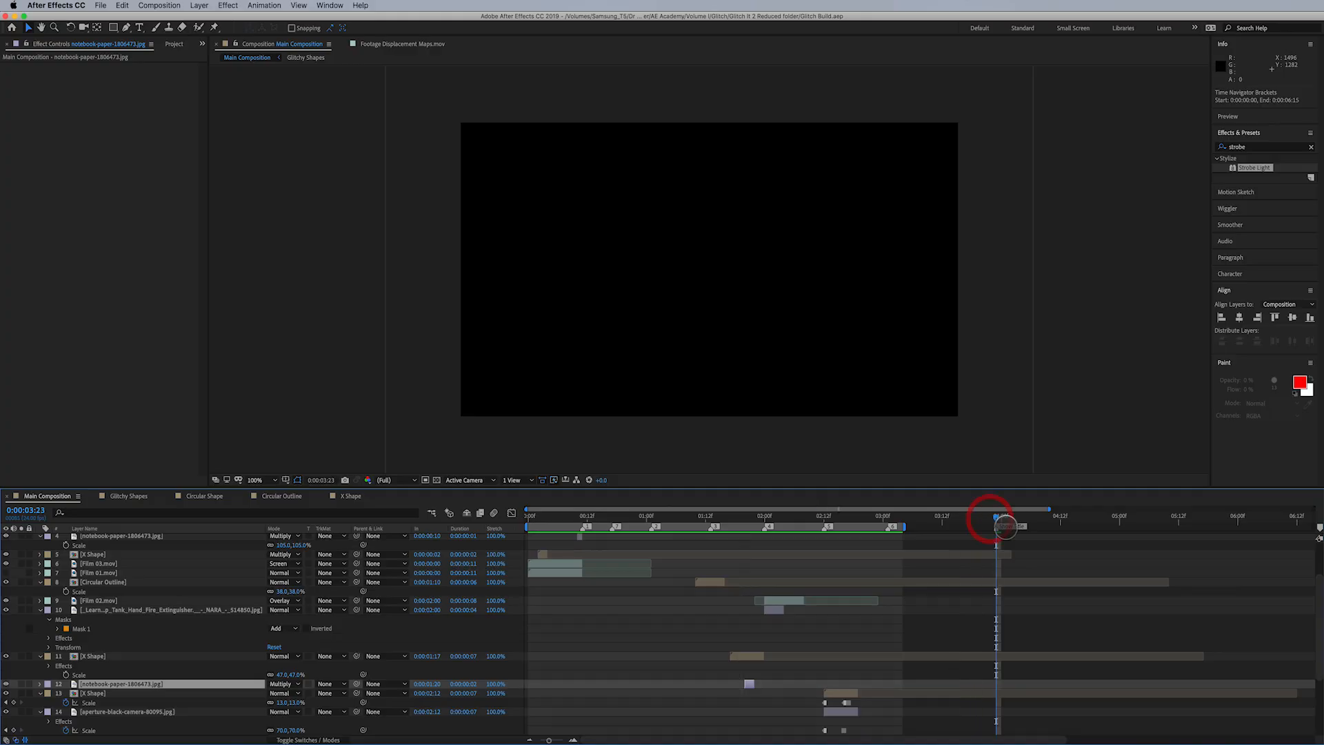
pyautogui.press('n')
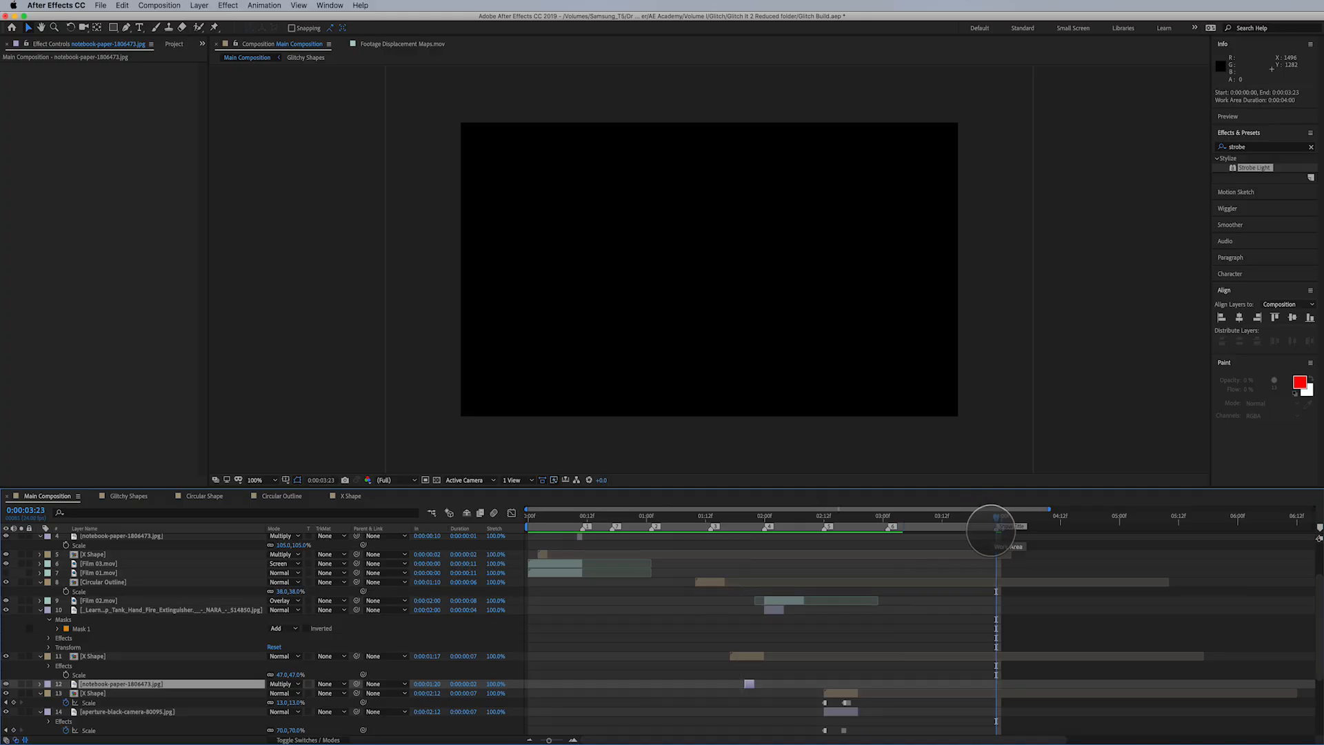
pyautogui.press('space')
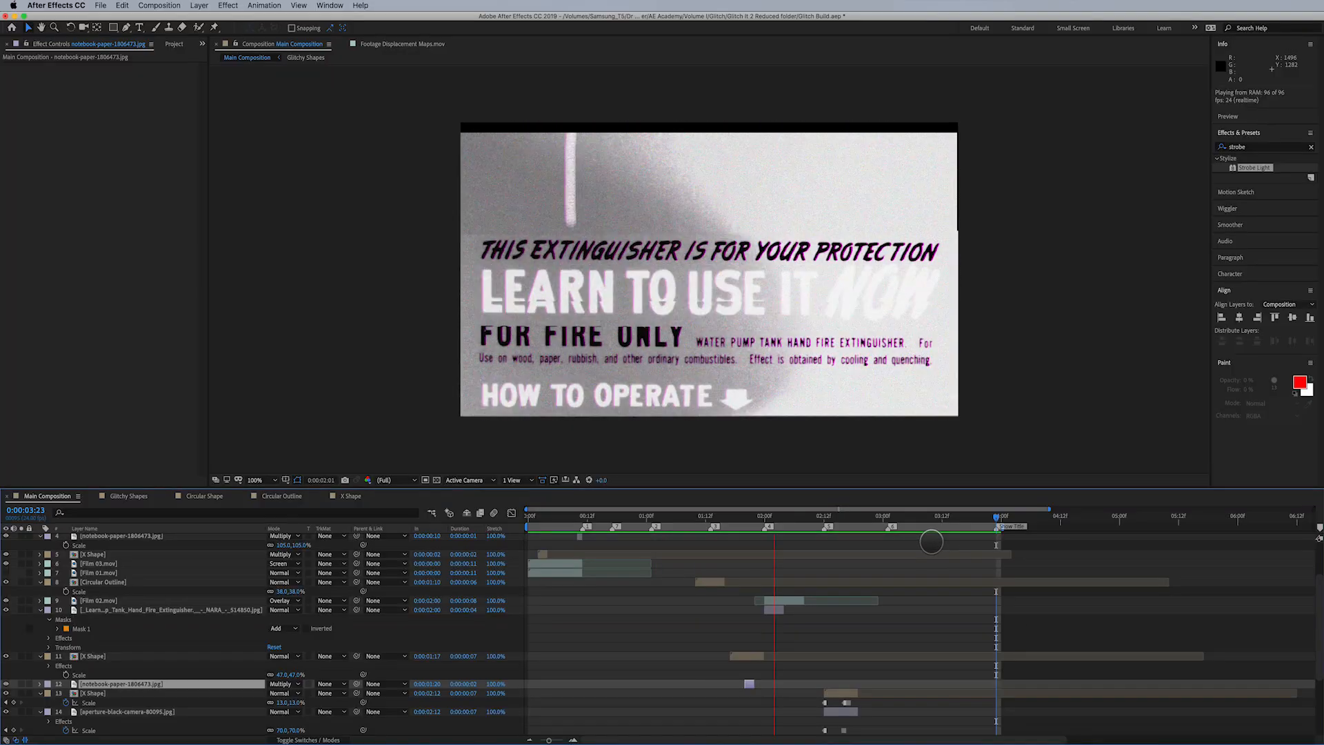
pyautogui.press('space')
pyautogui.click(888, 518)
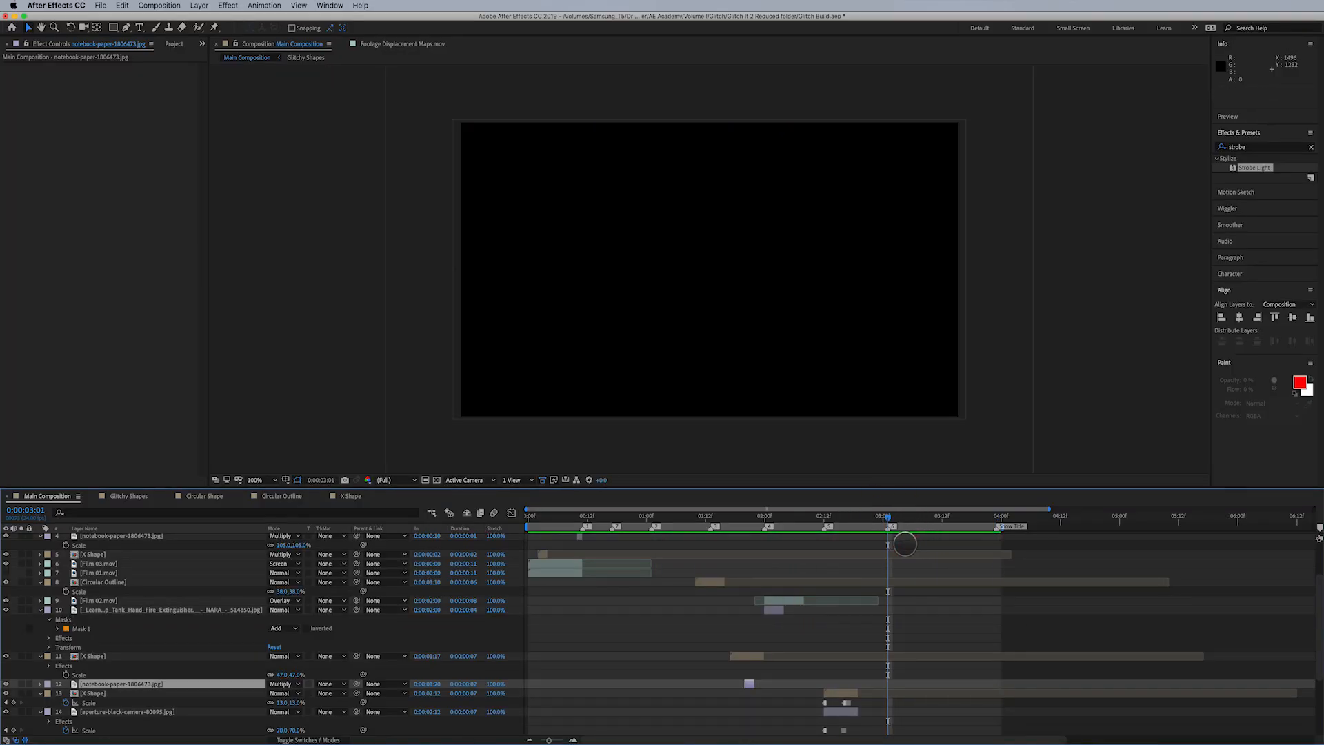
# - Save the project and create a new 1920 × 1080 px composition with a duration of 2 seconds
pyautogui.press('super+s')
pyautogui.click(189, 6)
pyautogui.click(187, 17)
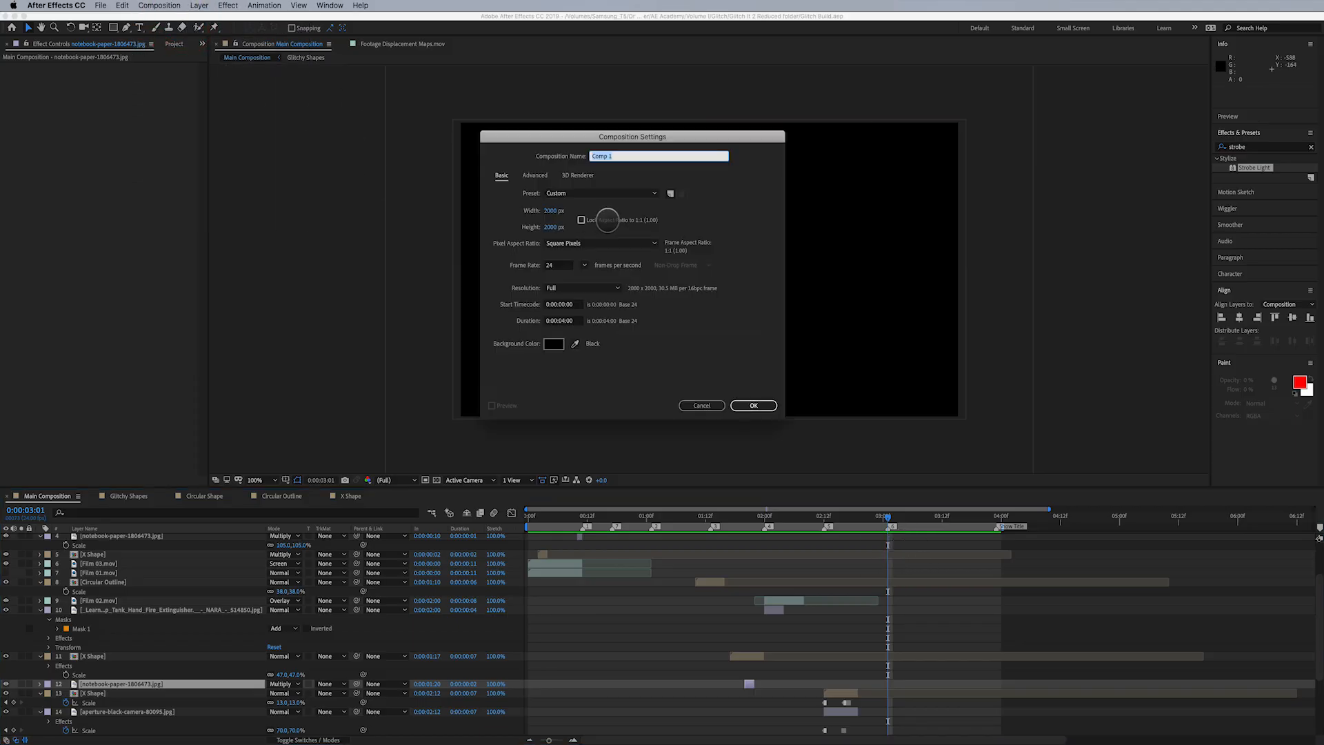
pyautogui.click(553, 210)
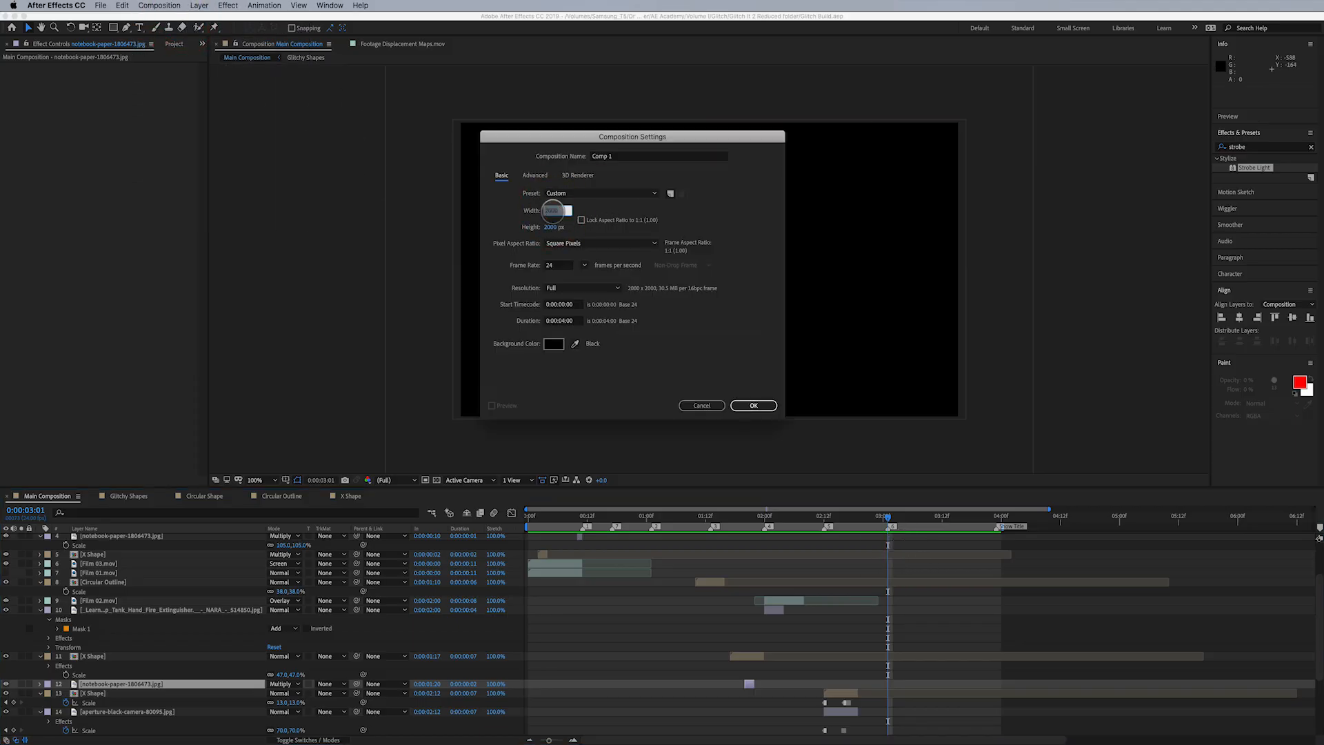
pyautogui.write('1920')
pyautogui.press('Tab')
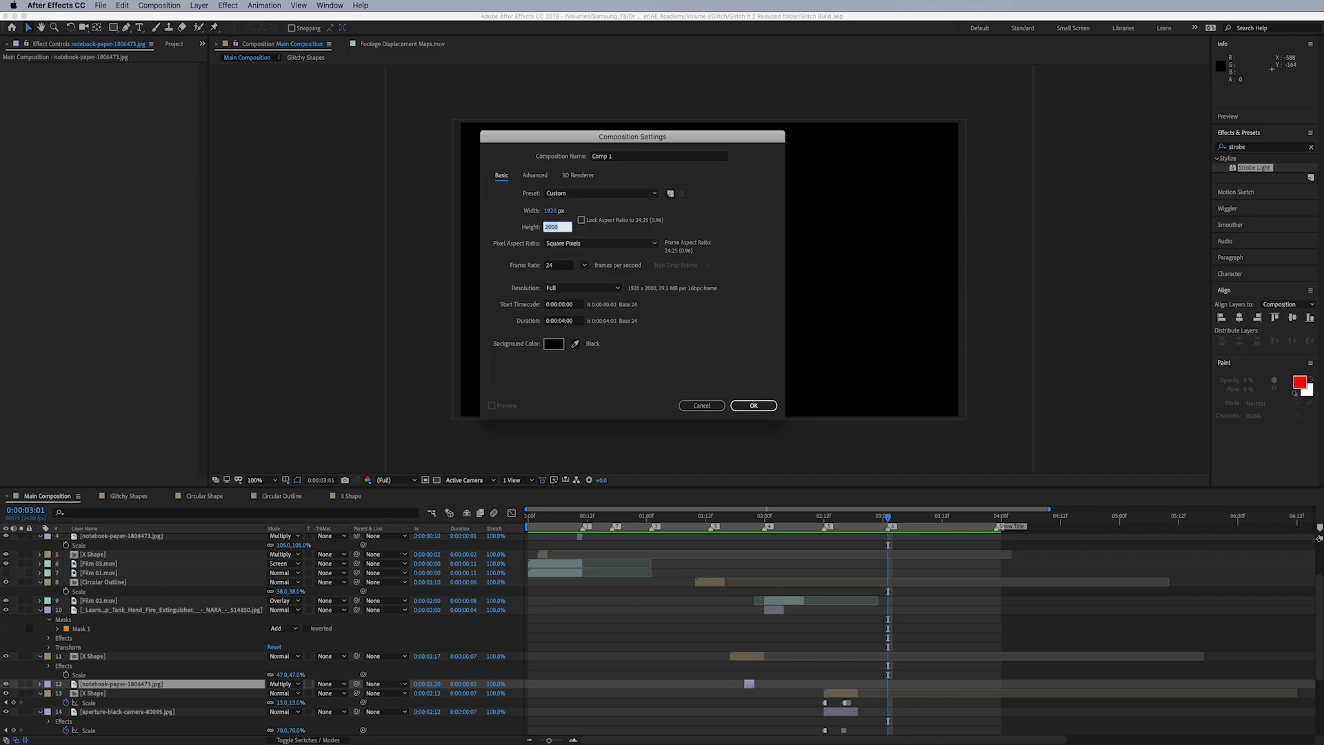
pyautogui.write('1080')
pyautogui.click(563, 322)
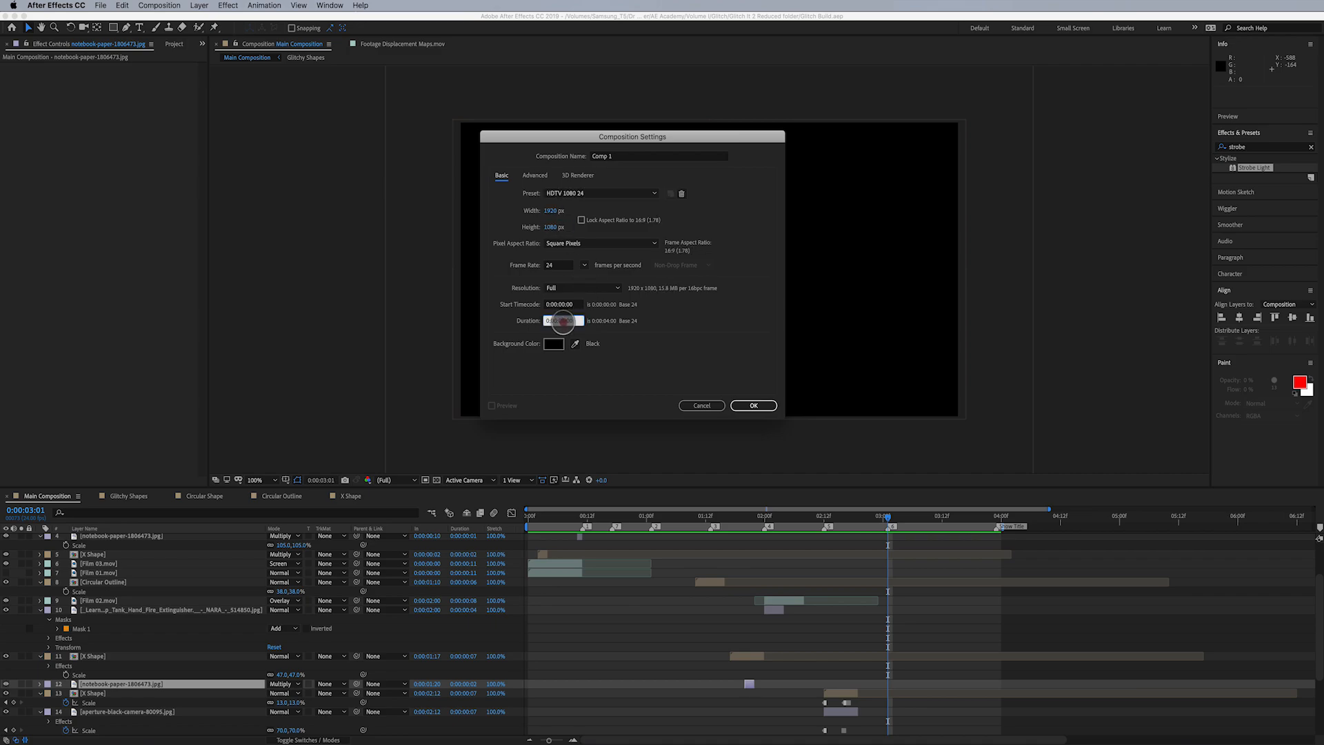
pyautogui.write('200')
pyautogui.press('Return')
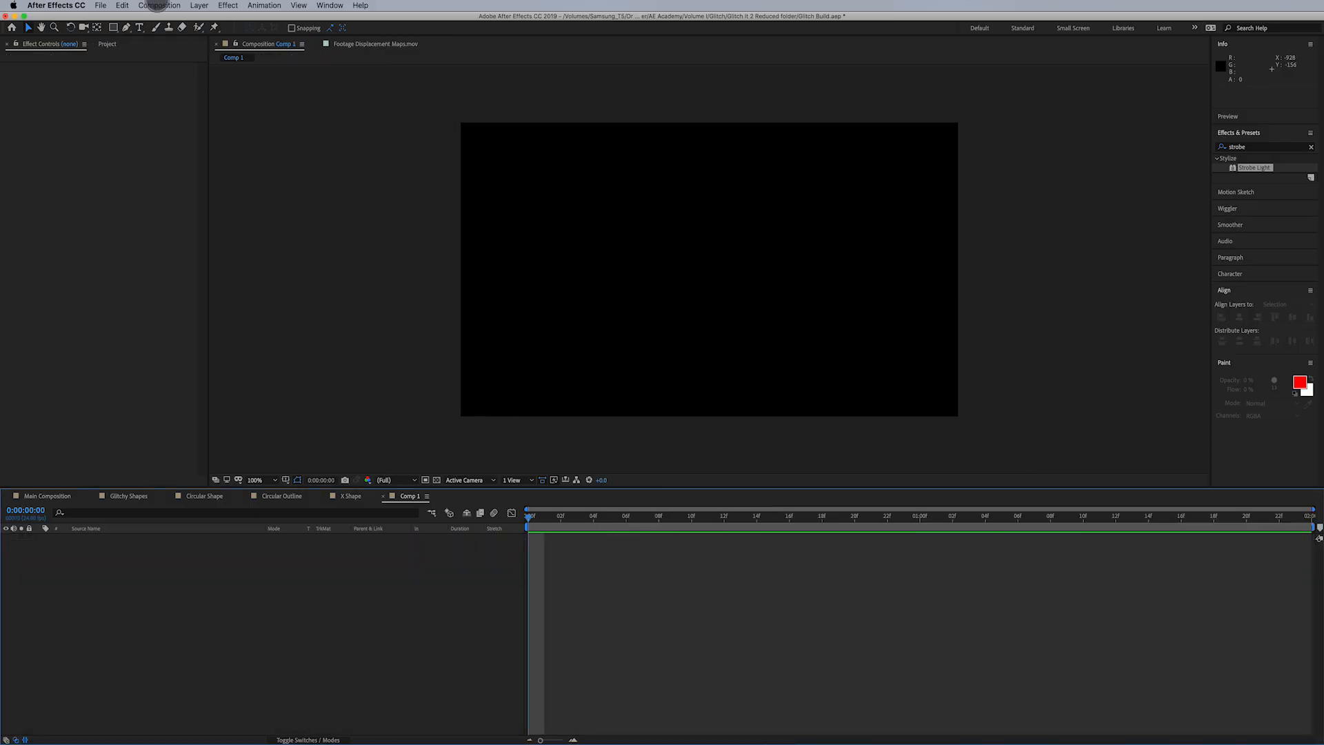
# - Create a shape layer in the new composition and add a white ellipse that fills the whole frame
pyautogui.click(199, 5)
pyautogui.moveTo(207, 18)
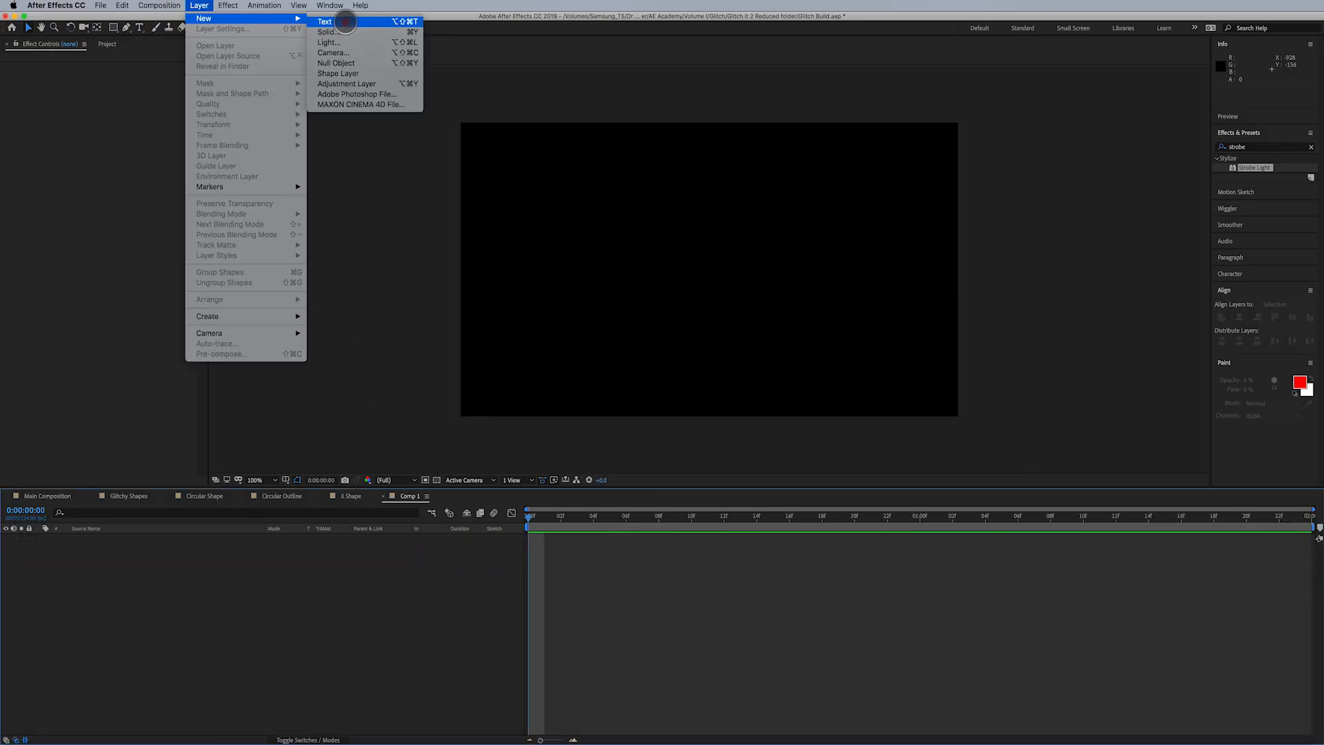
pyautogui.click(351, 72)
pyautogui.click(114, 27)
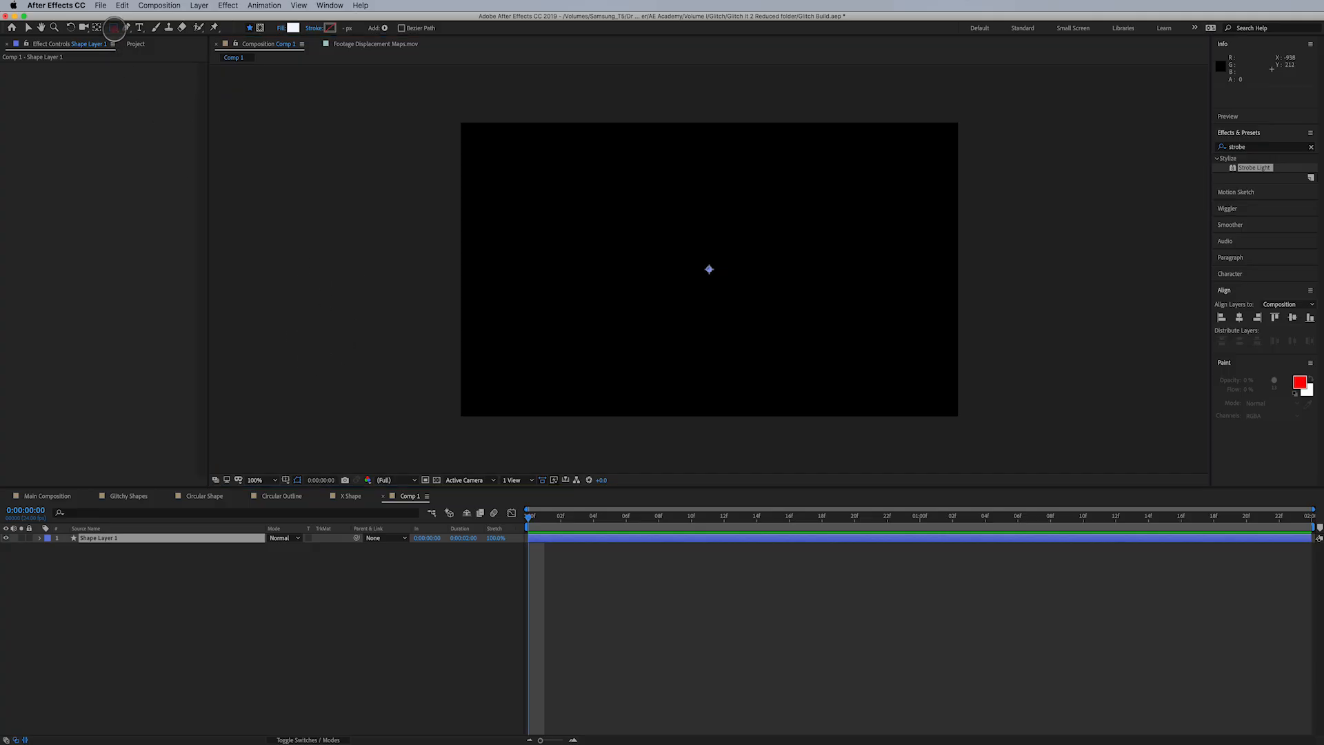
pyautogui.moveTo(114, 28); pyautogui.dragTo(142, 61)
pyautogui.doubleClick(113, 28)
# - Set the ellipse path's size to 100 × 100 and reduce it to 70 × 70
pyautogui.click(59, 556)
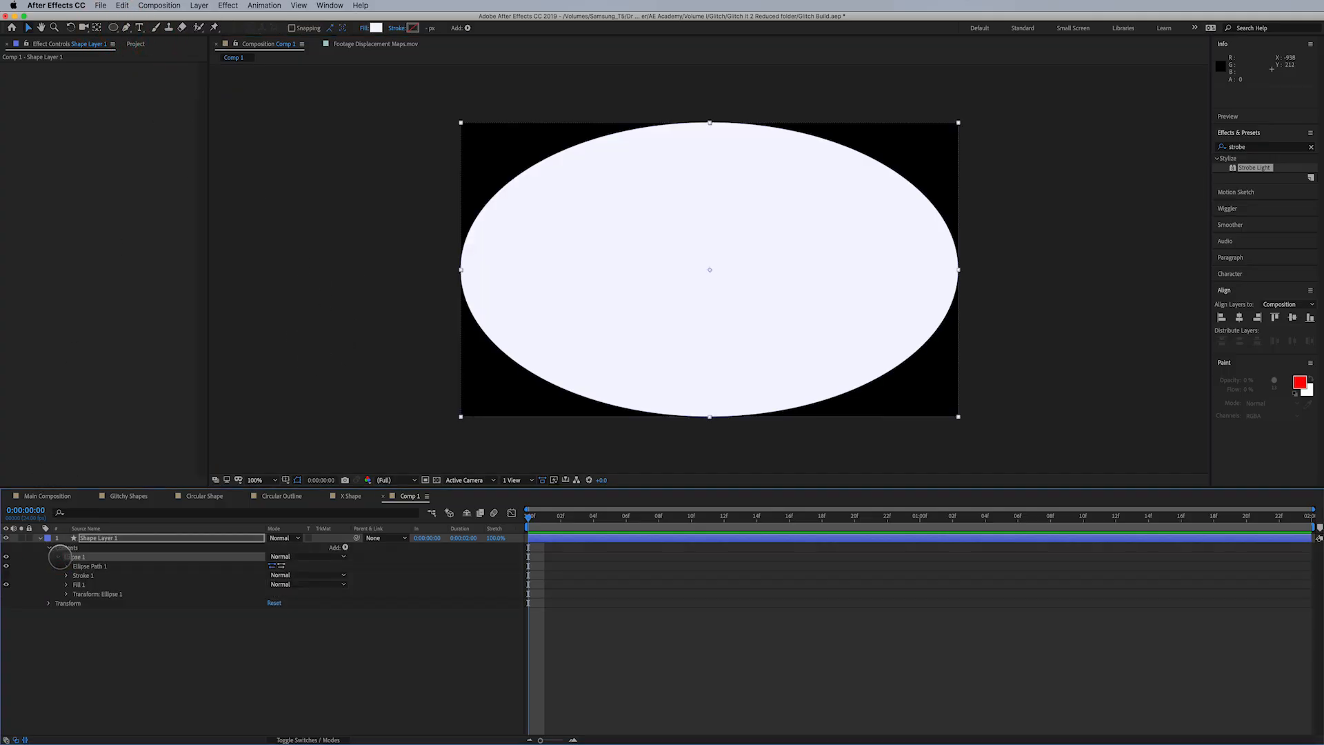
pyautogui.click(66, 566)
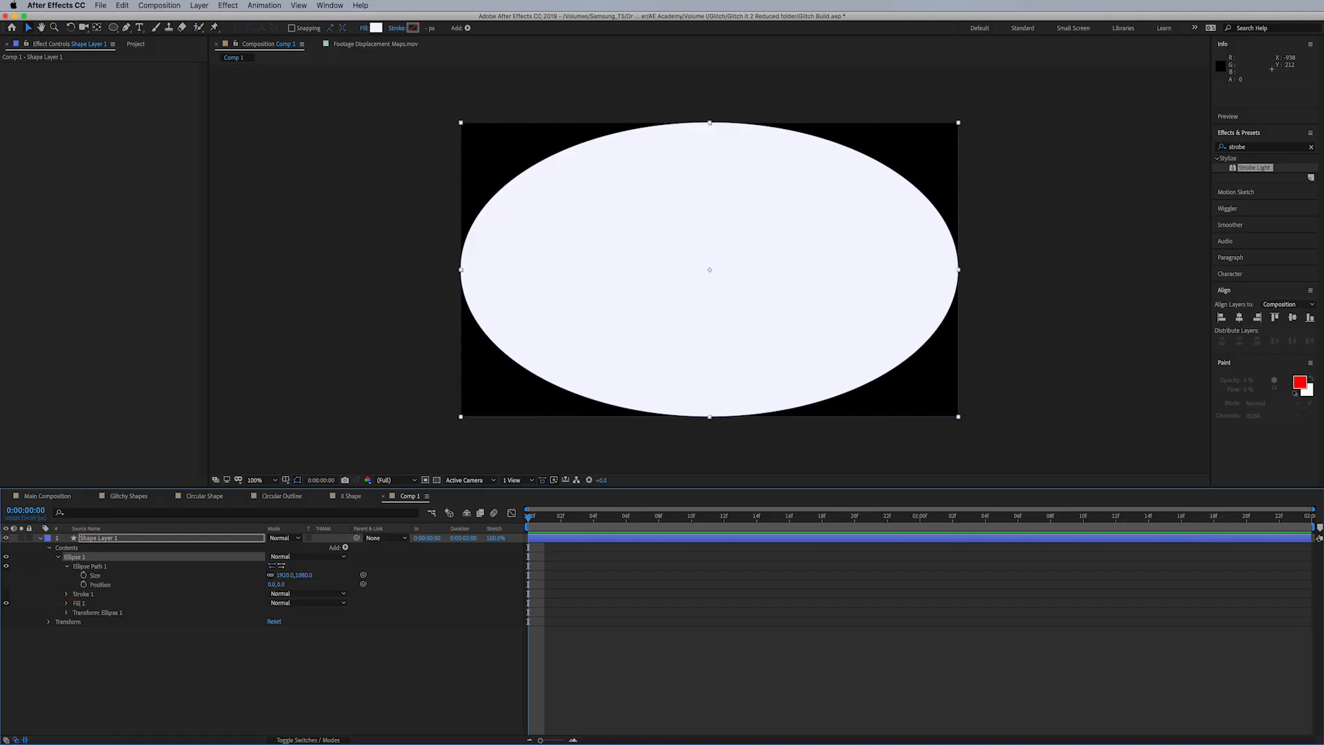
pyautogui.click(282, 575)
pyautogui.write('100')
pyautogui.press('Tab')
pyautogui.write('100')
pyautogui.press('Return')
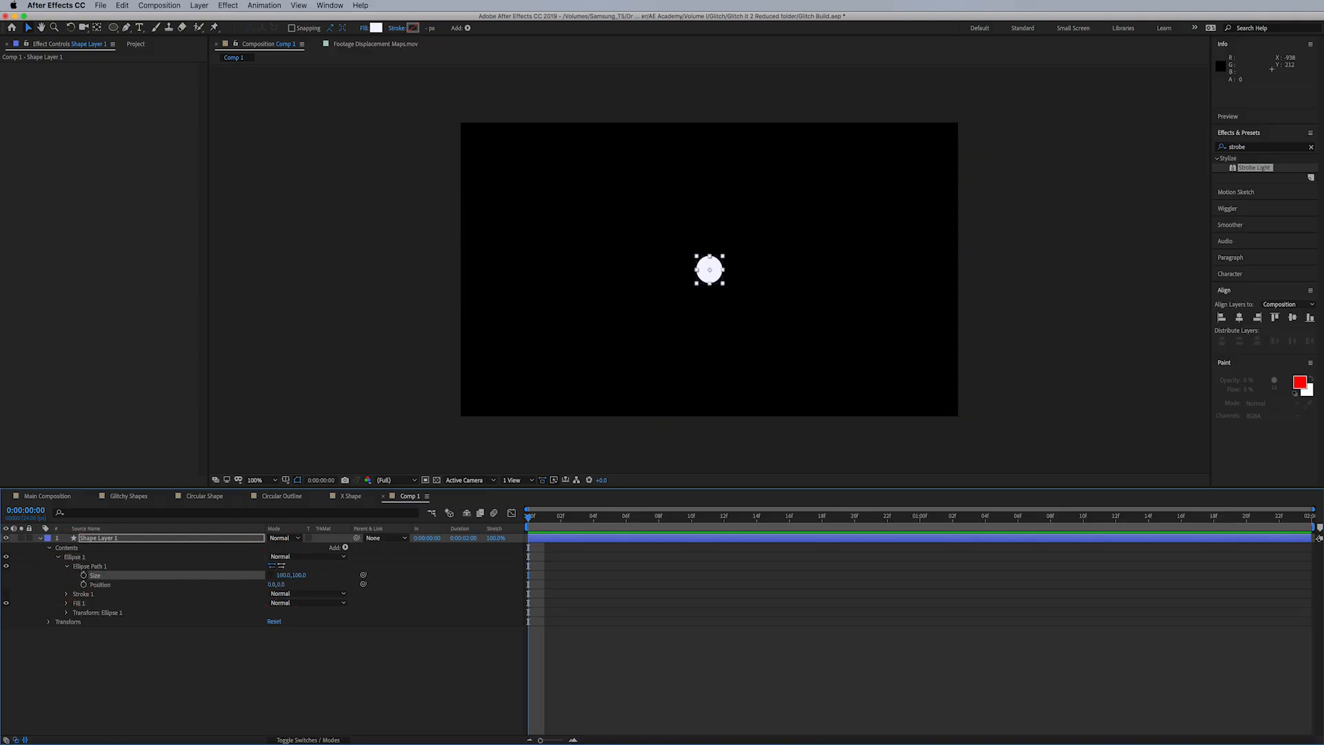
pyautogui.click(284, 575)
pyautogui.write('70')
pyautogui.press('Return')
# - Add two Repeaters to the ellipse in the shape layer
pyautogui.click(345, 547)
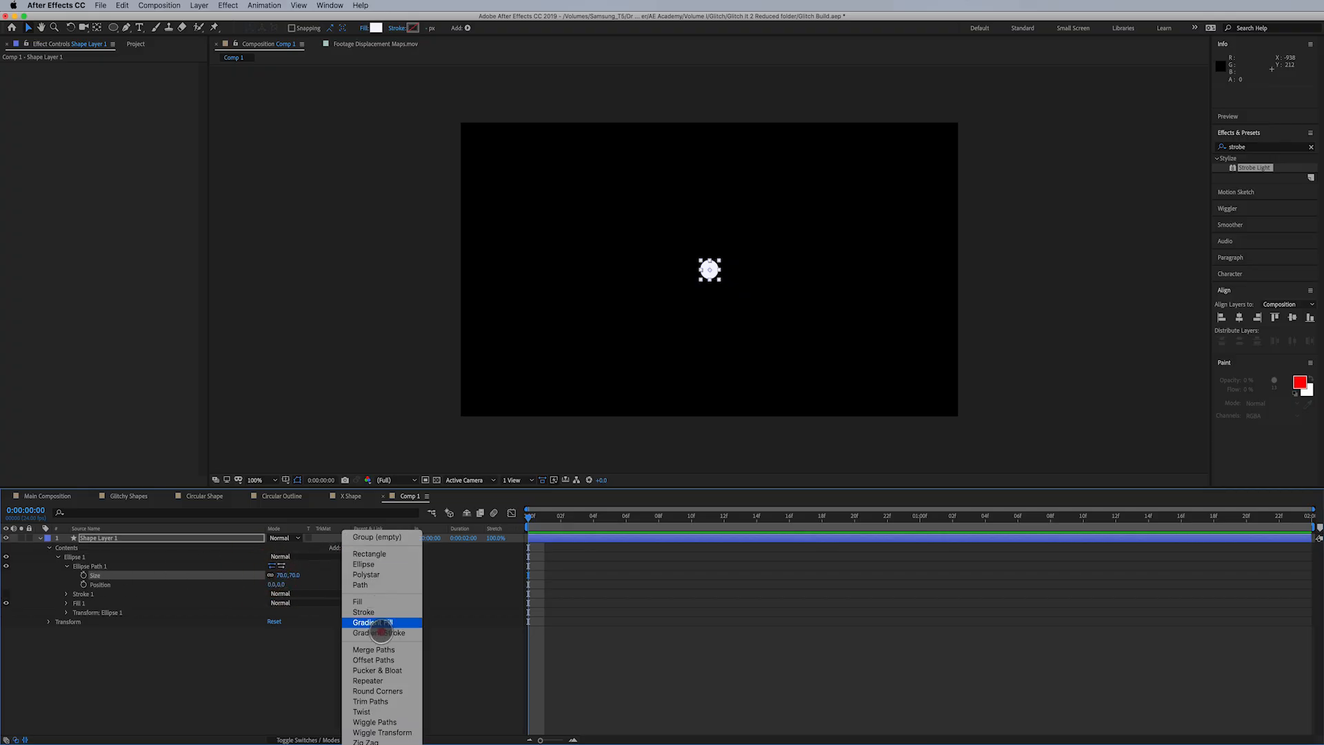
pyautogui.click(367, 681)
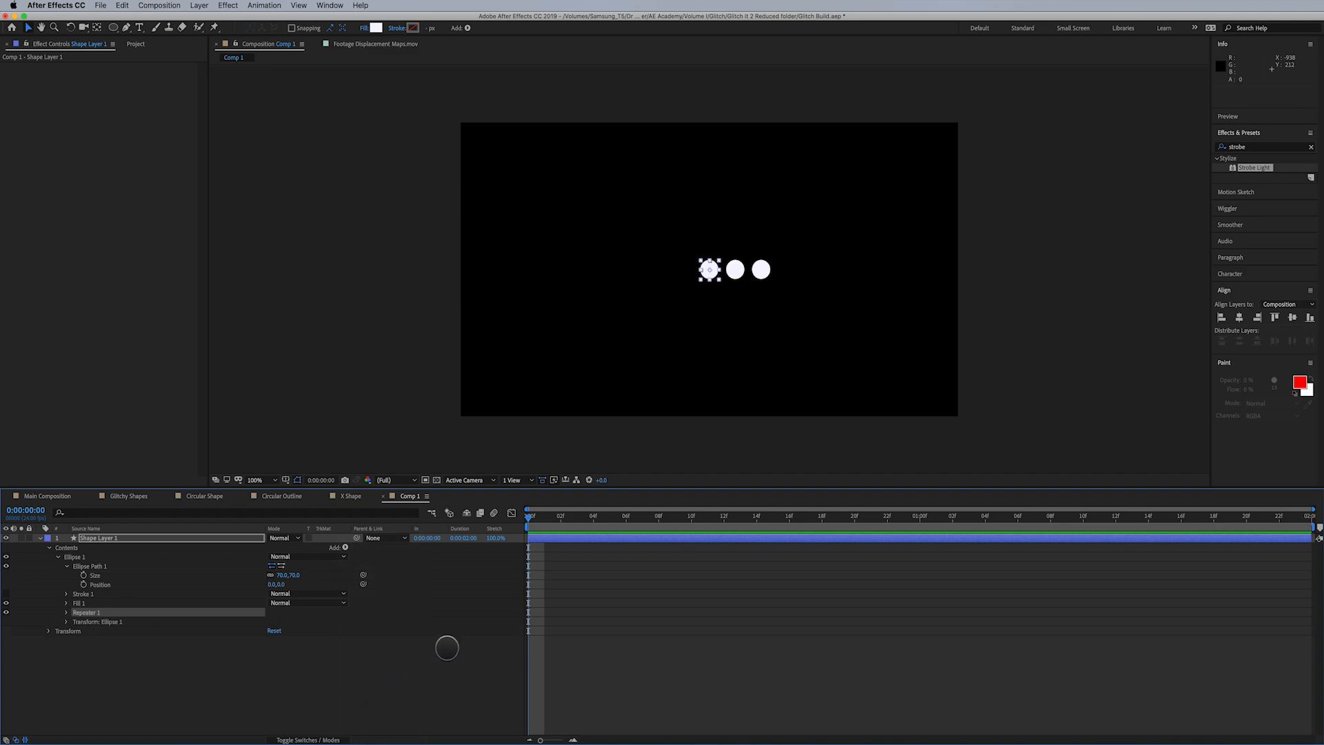
pyautogui.click(345, 547)
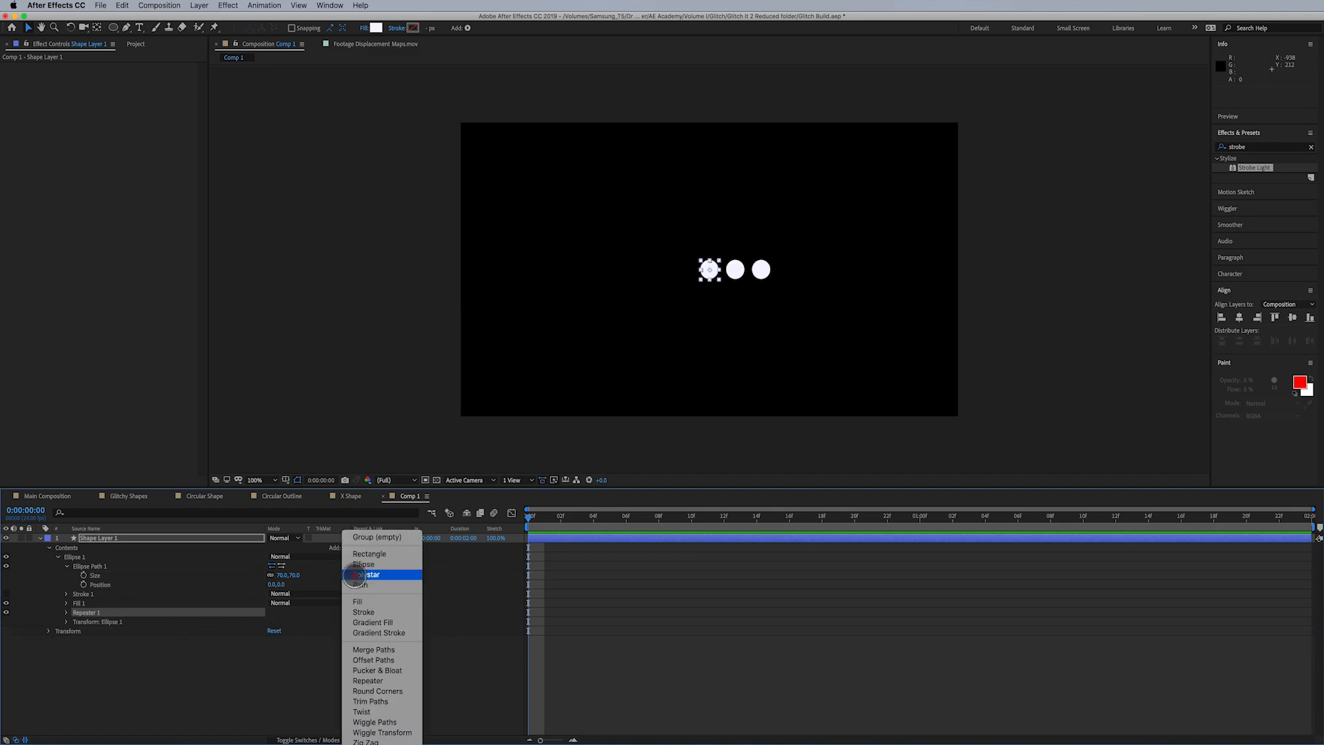
pyautogui.click(379, 681)
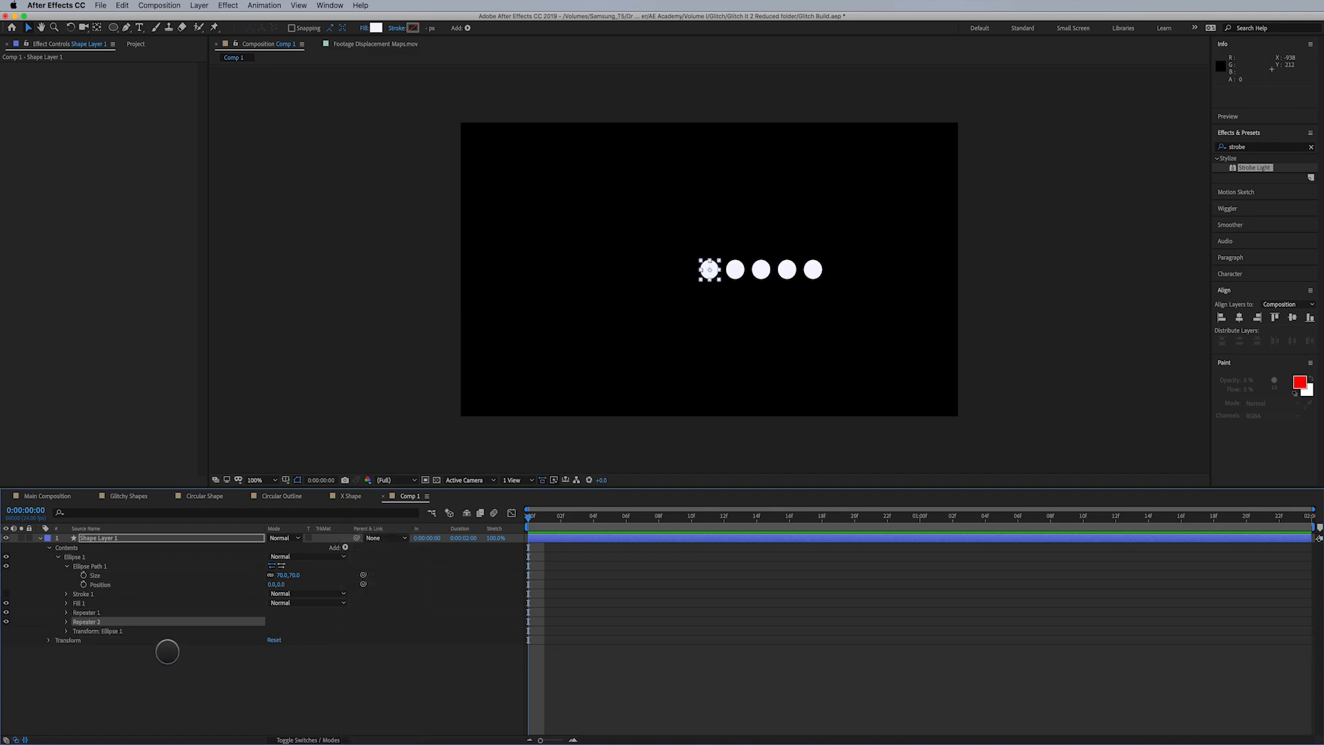
# - Set Repeater 2's transform position to 0, 100 and its number of copies to 6
pyautogui.click(66, 622)
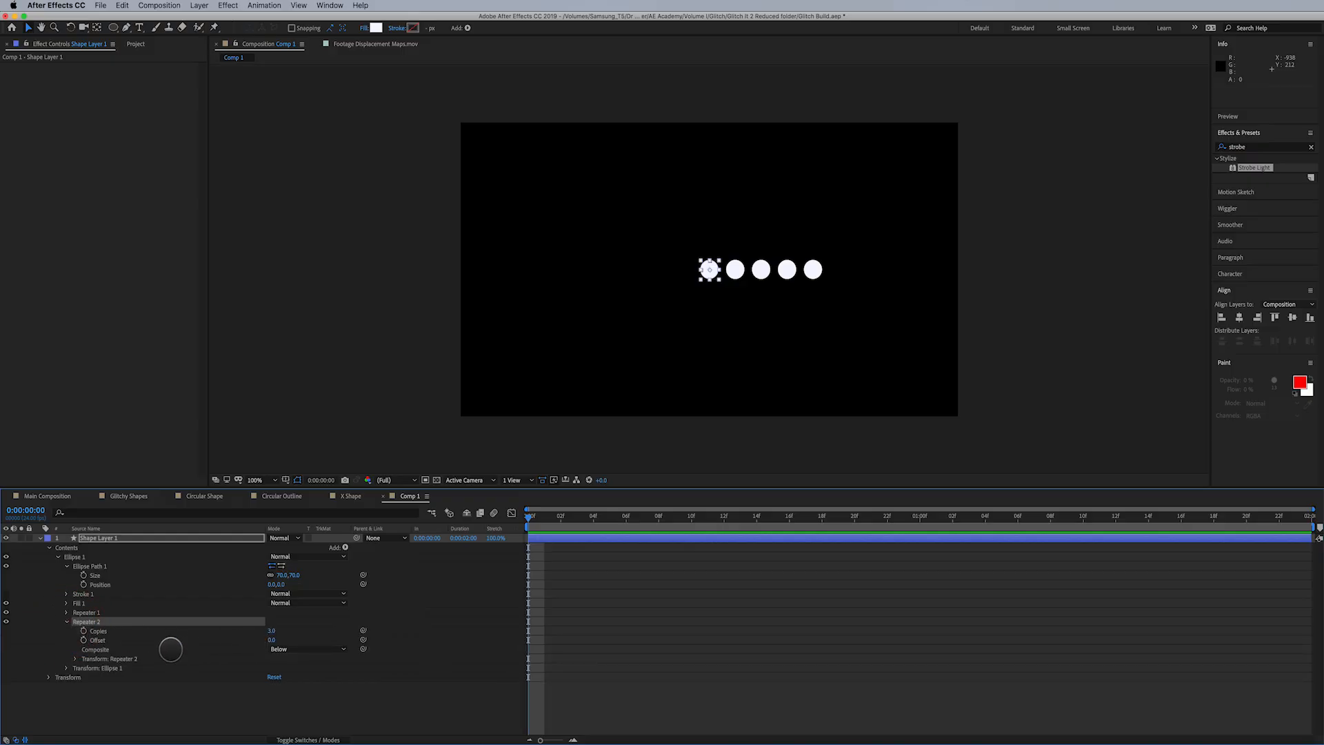
pyautogui.click(76, 659)
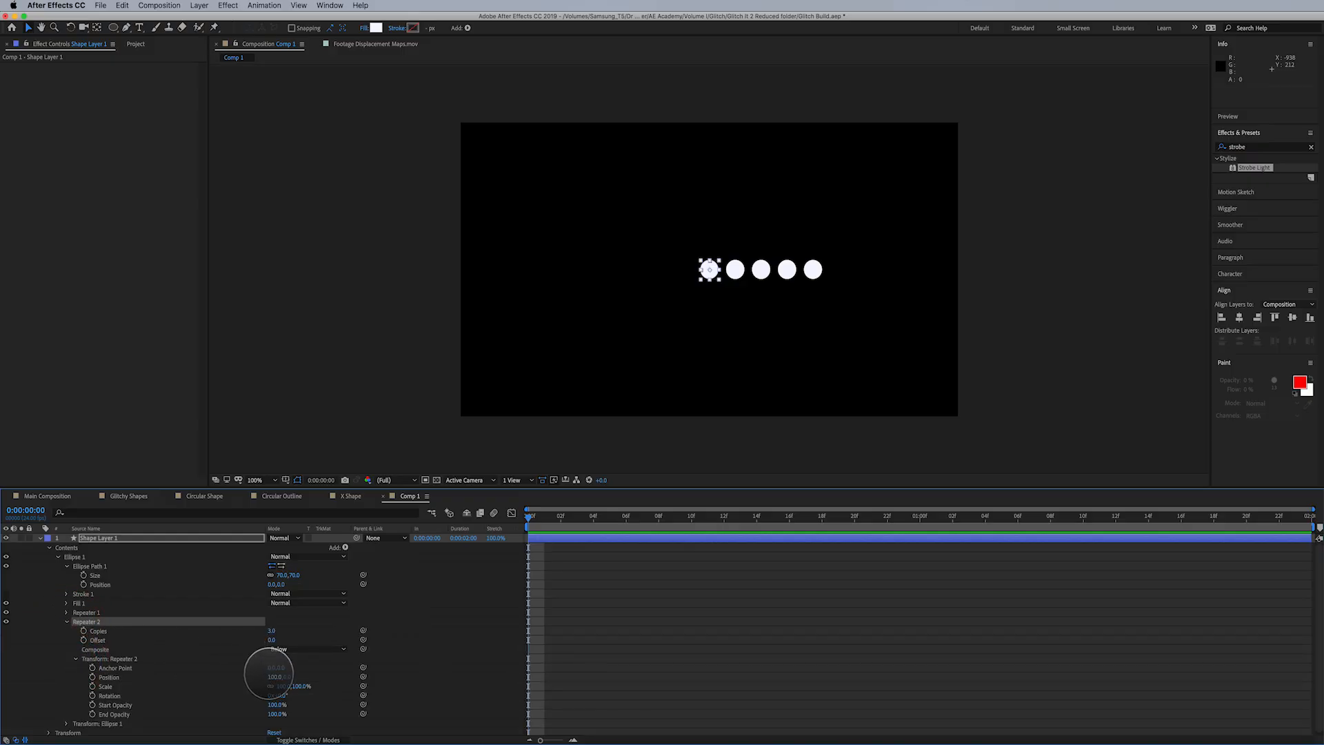
pyautogui.press('Tab')
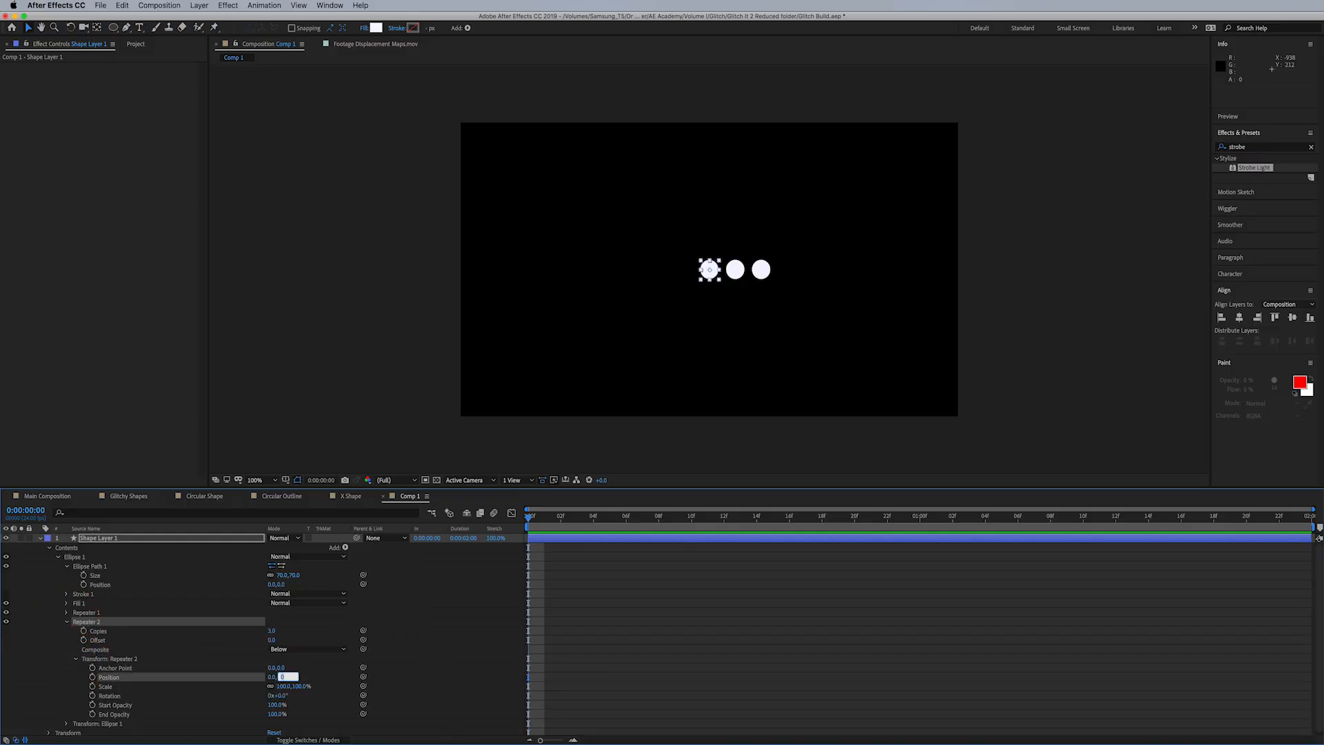
pyautogui.press('Return')
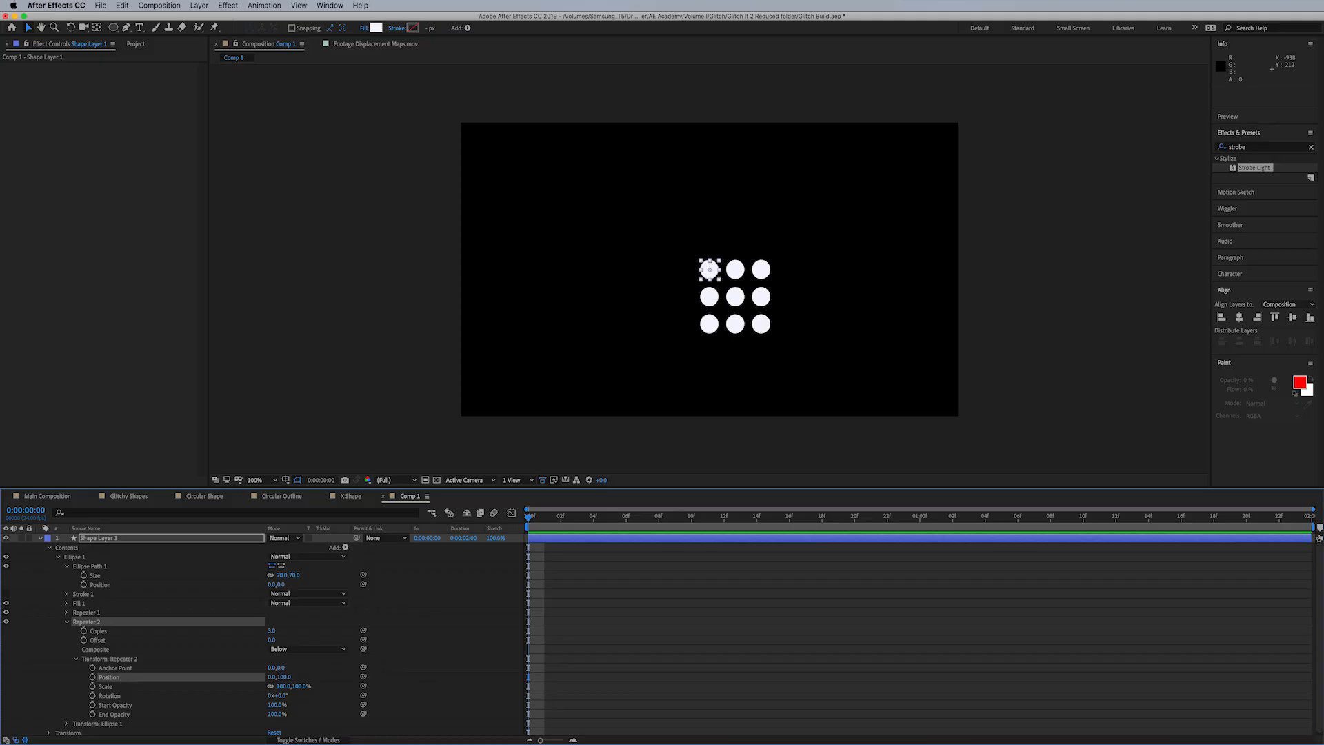
pyautogui.click(273, 630)
pyautogui.press('Return')
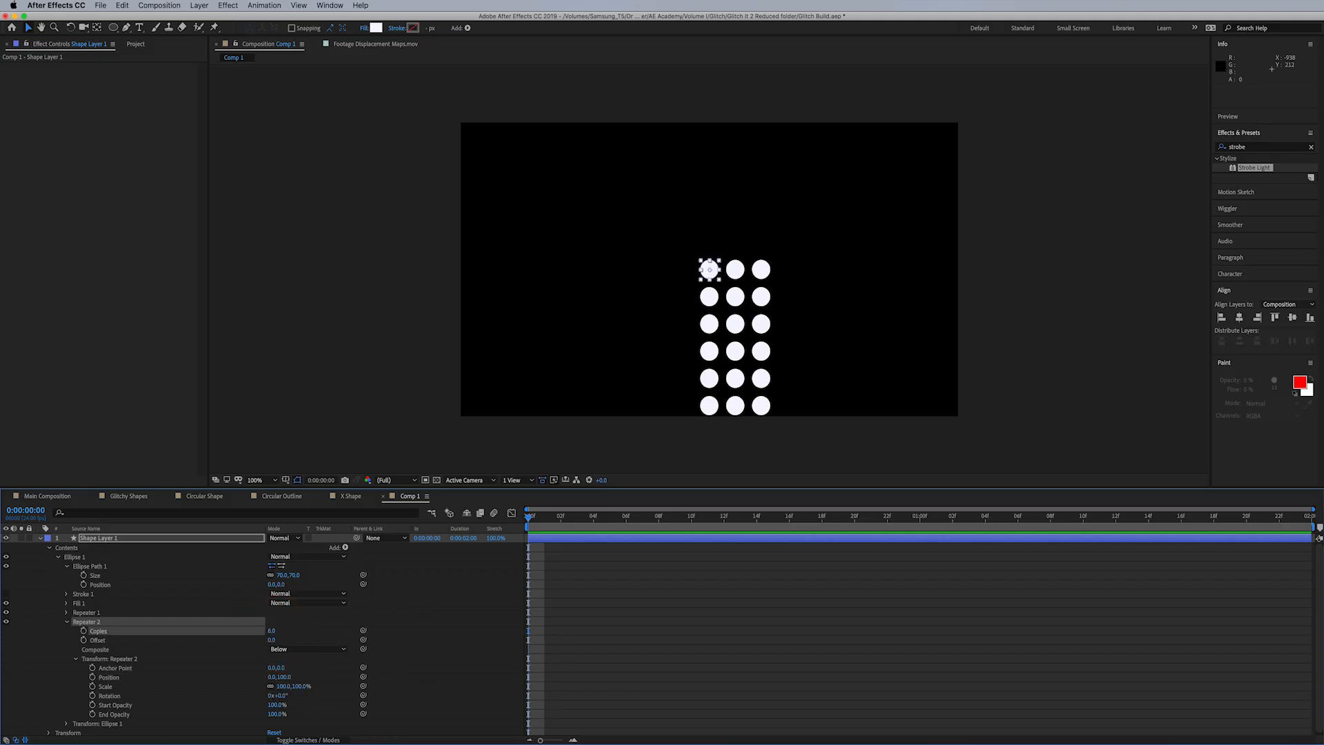
# - Show the title/action safe guides and move the dot grid up and to the right of the composition's centre
pyautogui.moveTo(709, 269); pyautogui.dragTo(762, 199)
pyautogui.press("'")
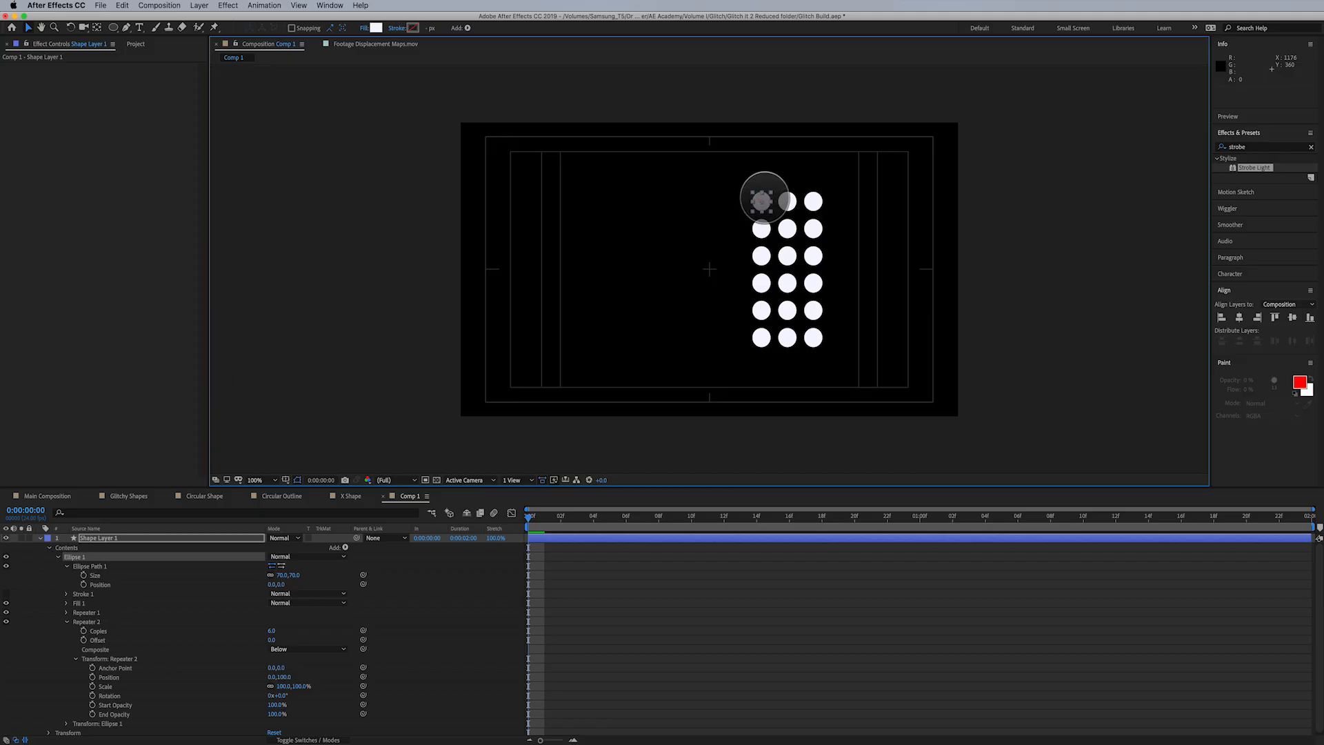
pyautogui.click(764, 198)
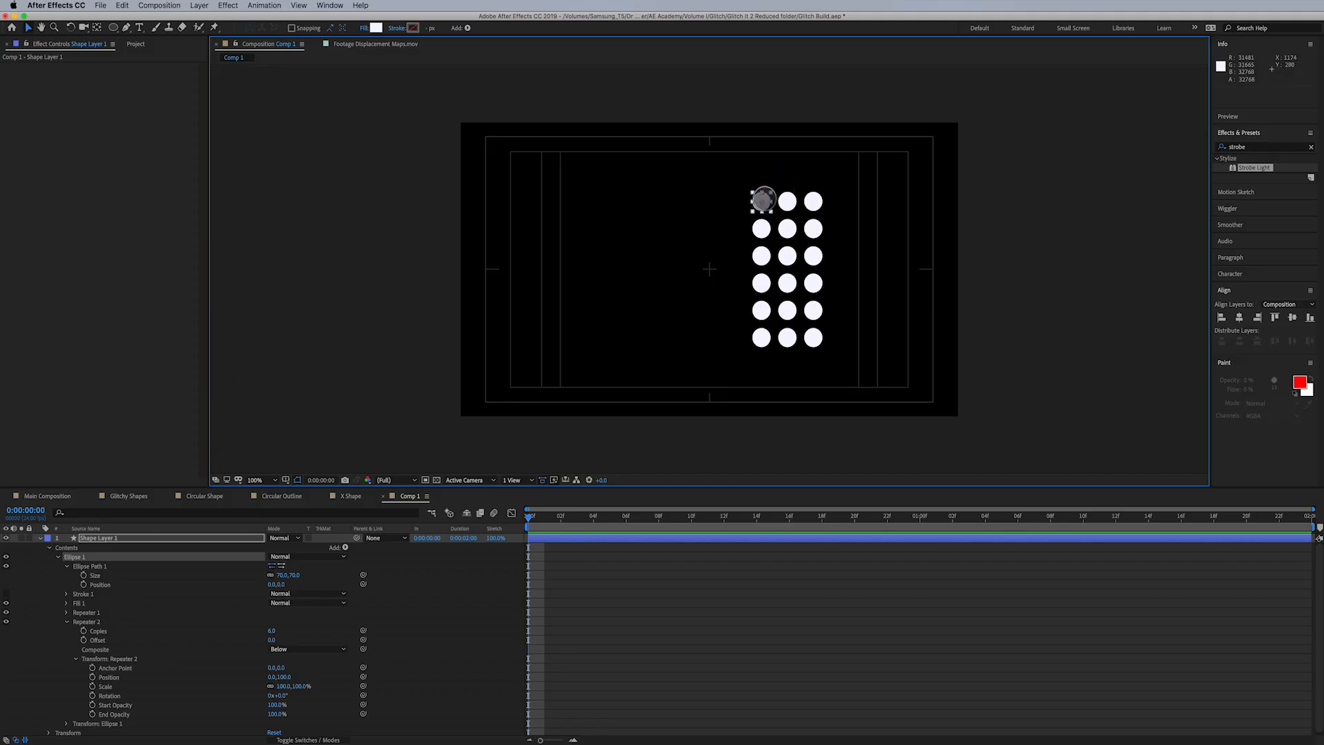
pyautogui.moveTo(764, 199); pyautogui.dragTo(765, 199)
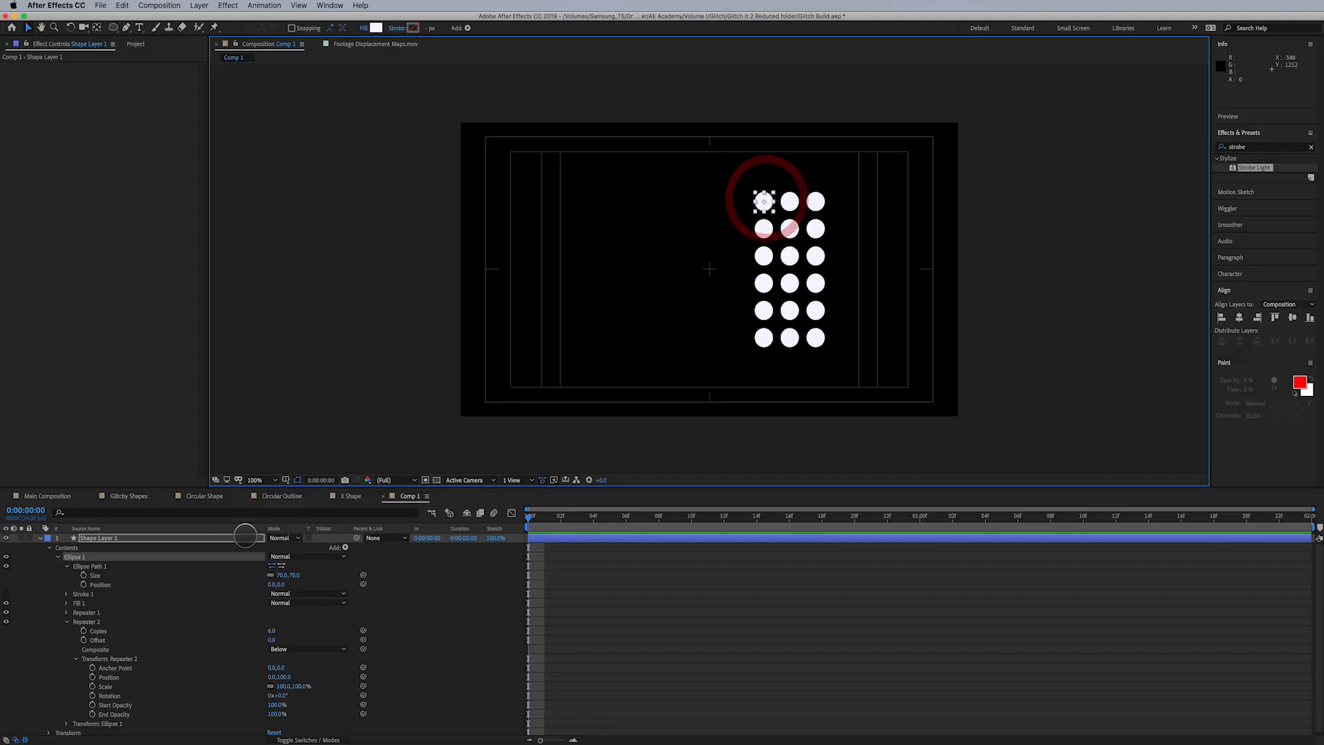
# - Start keyframing Repeater 2's Copies at 0:00:00:00 with a value of 2
pyautogui.click(126, 538)
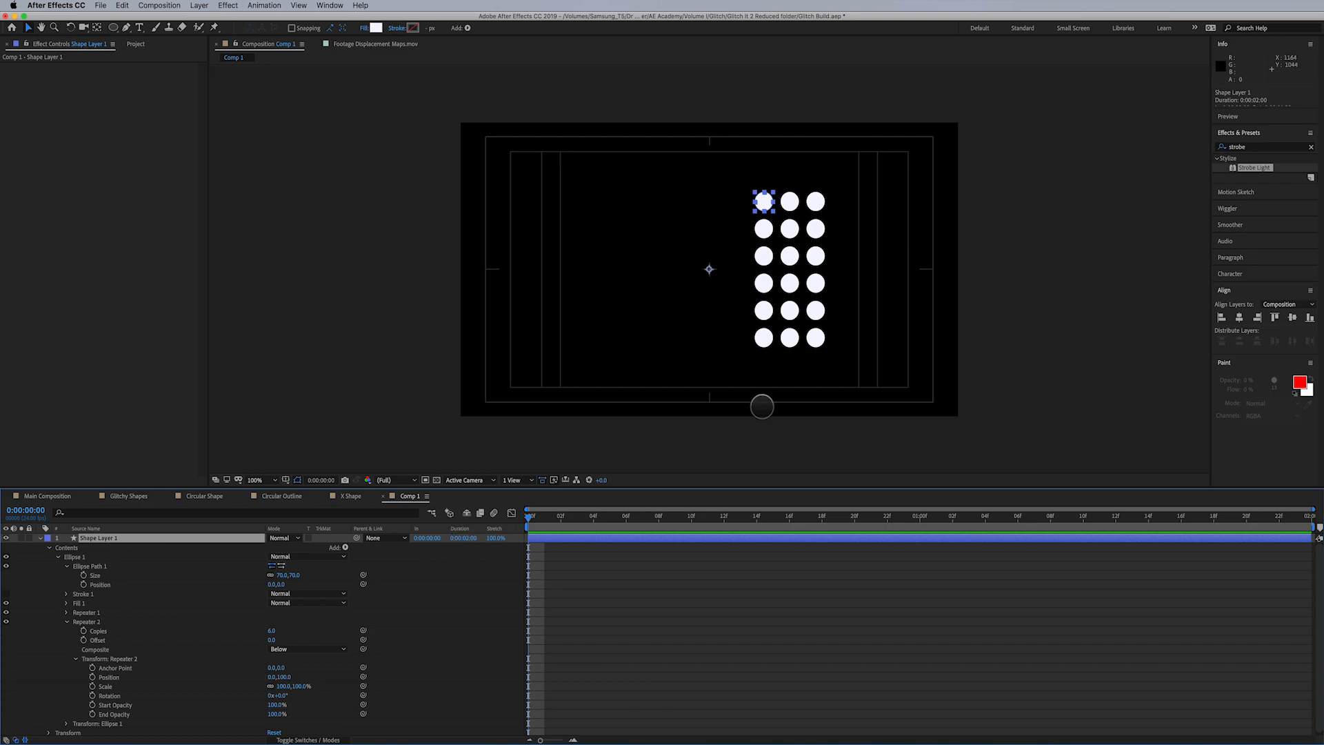
pyautogui.click(82, 631)
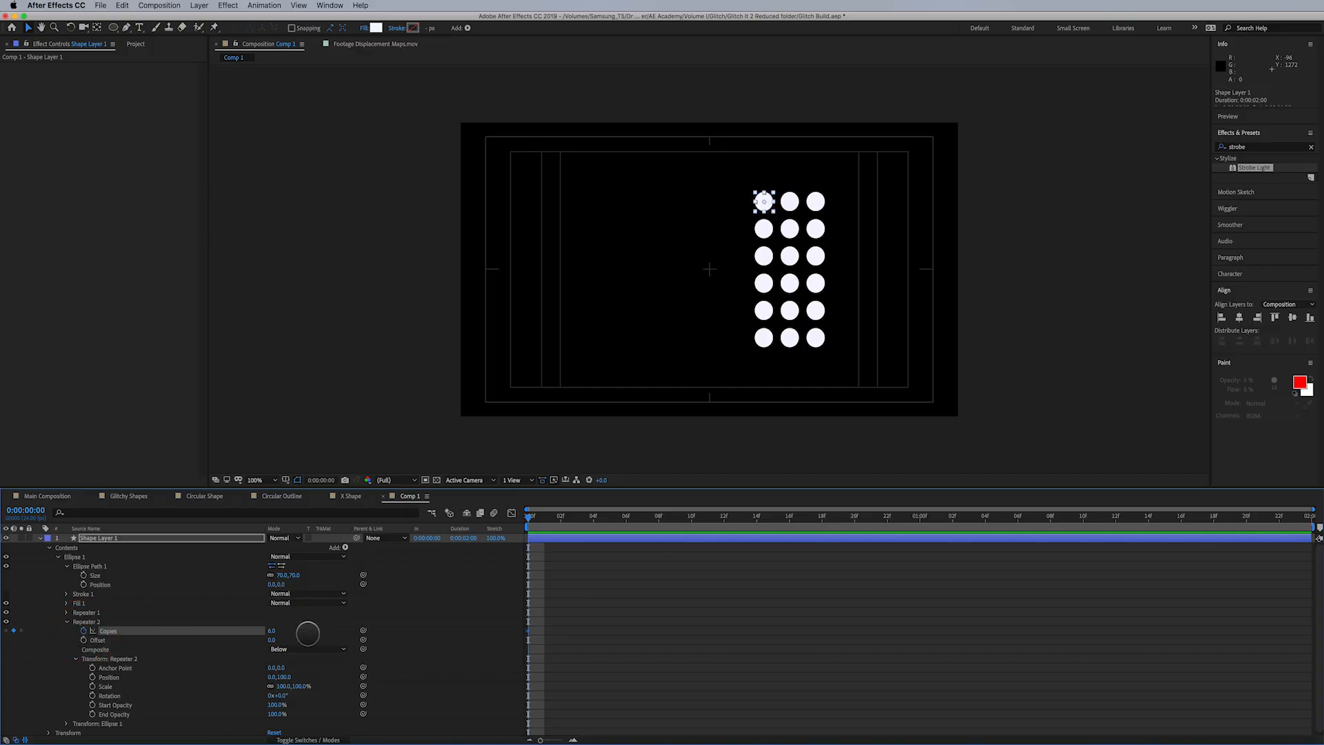
pyautogui.moveTo(267, 633); pyautogui.dragTo(279, 637)
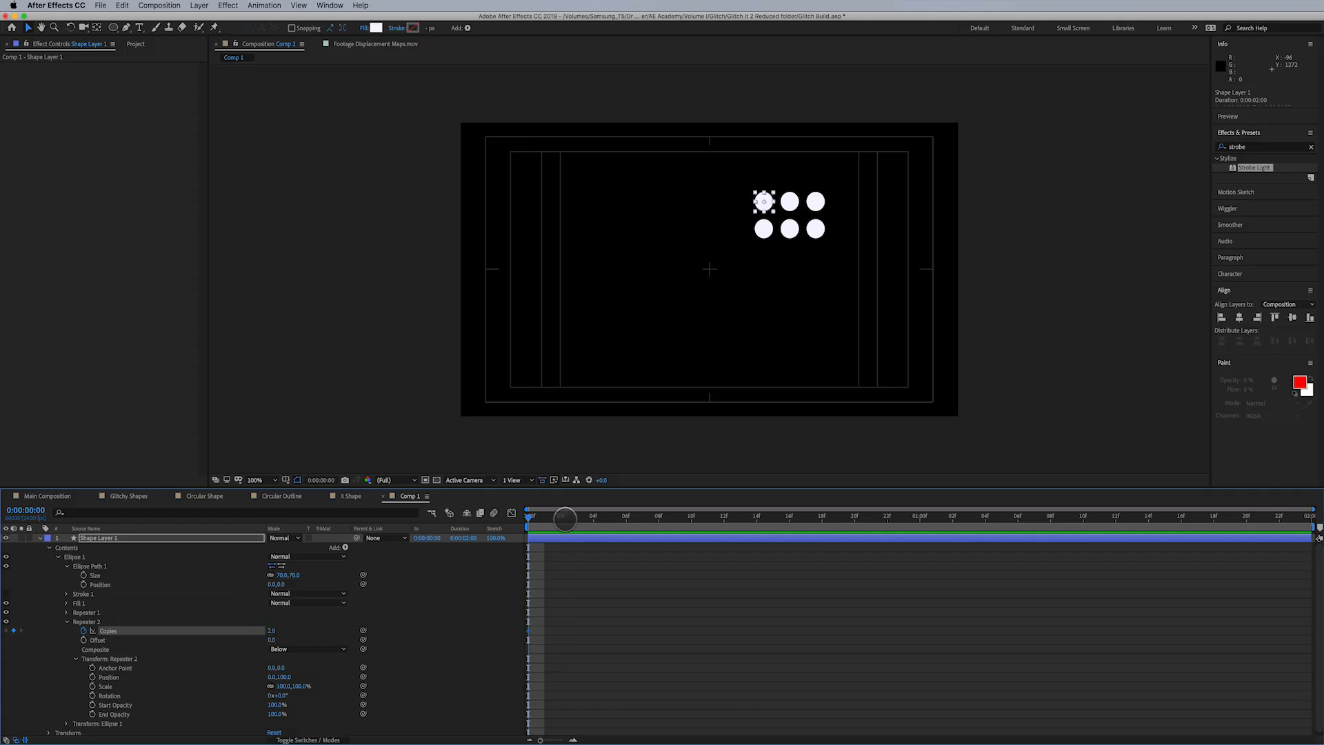
# - End the work area at 0:00:00:10 and add a Copies keyframe of 6 for Repeater 2 at that time
pyautogui.moveTo(561, 518); pyautogui.dragTo(691, 526)
pyautogui.press('n')
pyautogui.click(273, 630)
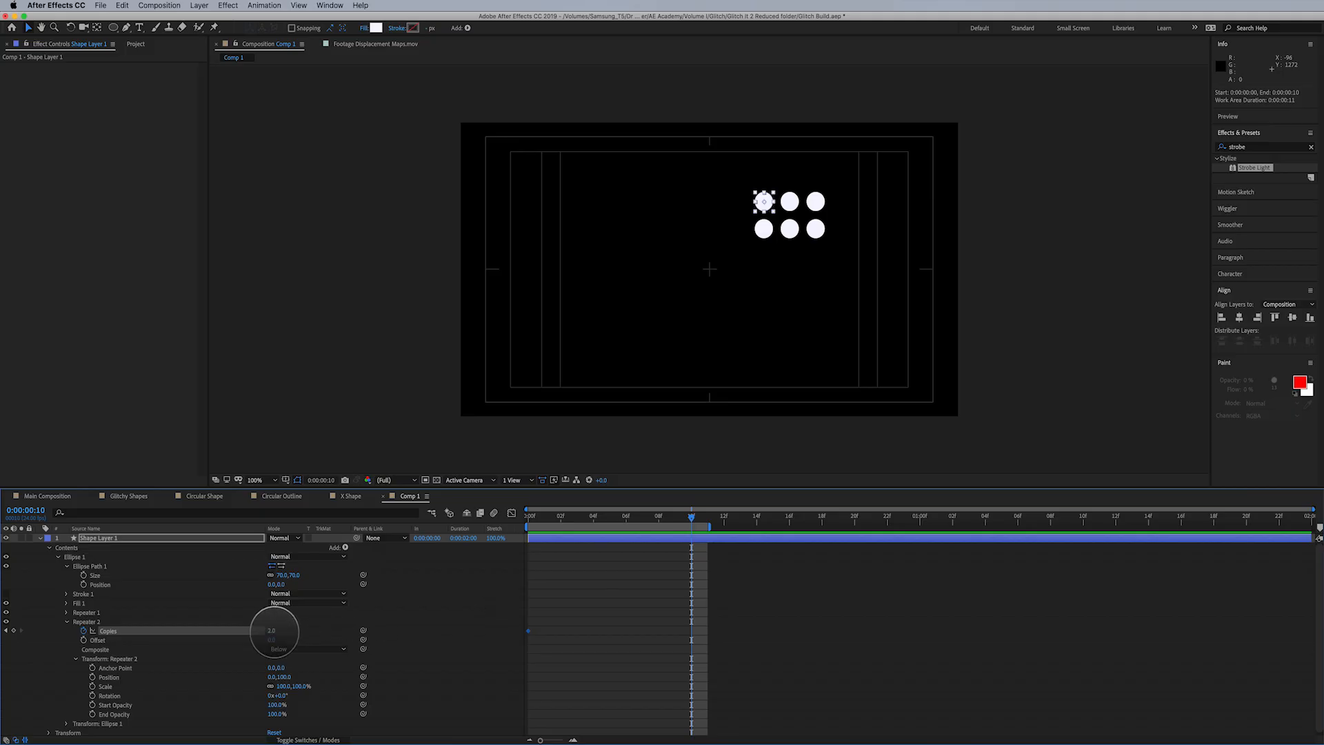
pyautogui.write('6')
pyautogui.press('Return')
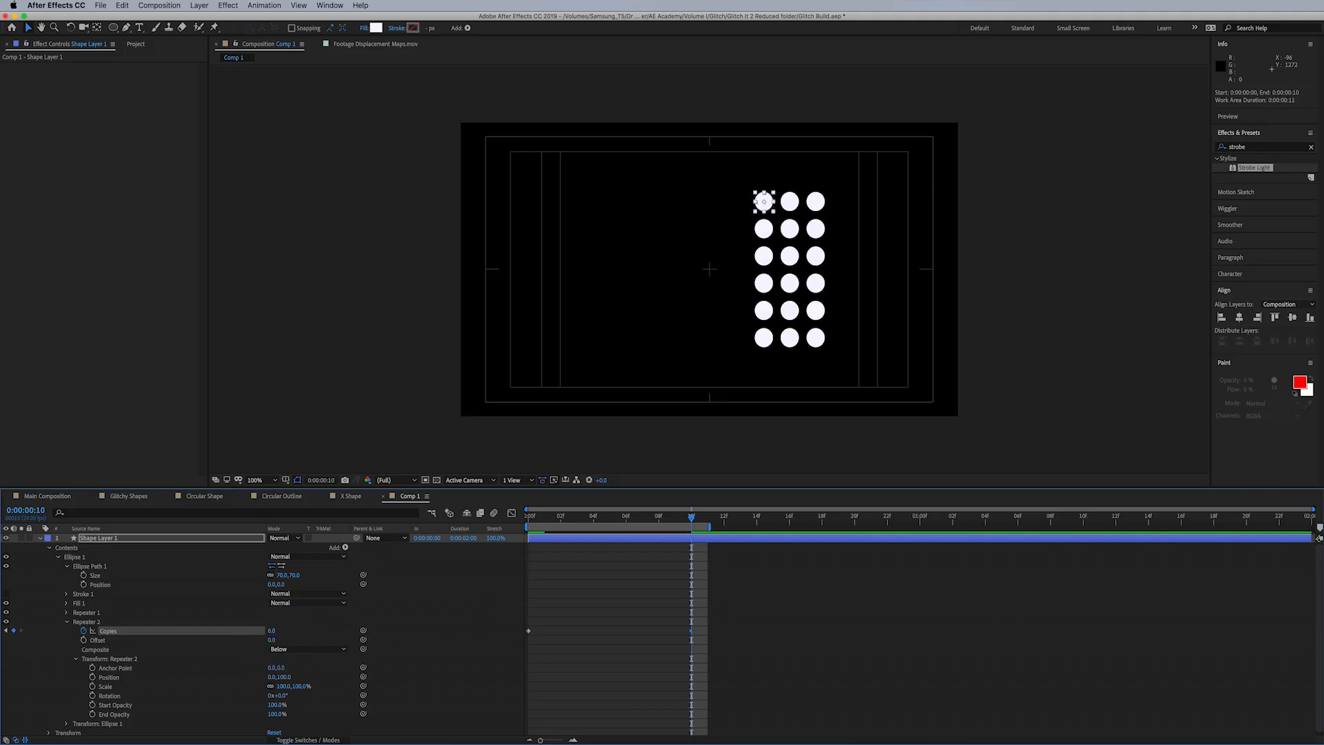
# - Preview the animation of the repeating dot rows and return to 0:00:00:00
pyautogui.press('space')
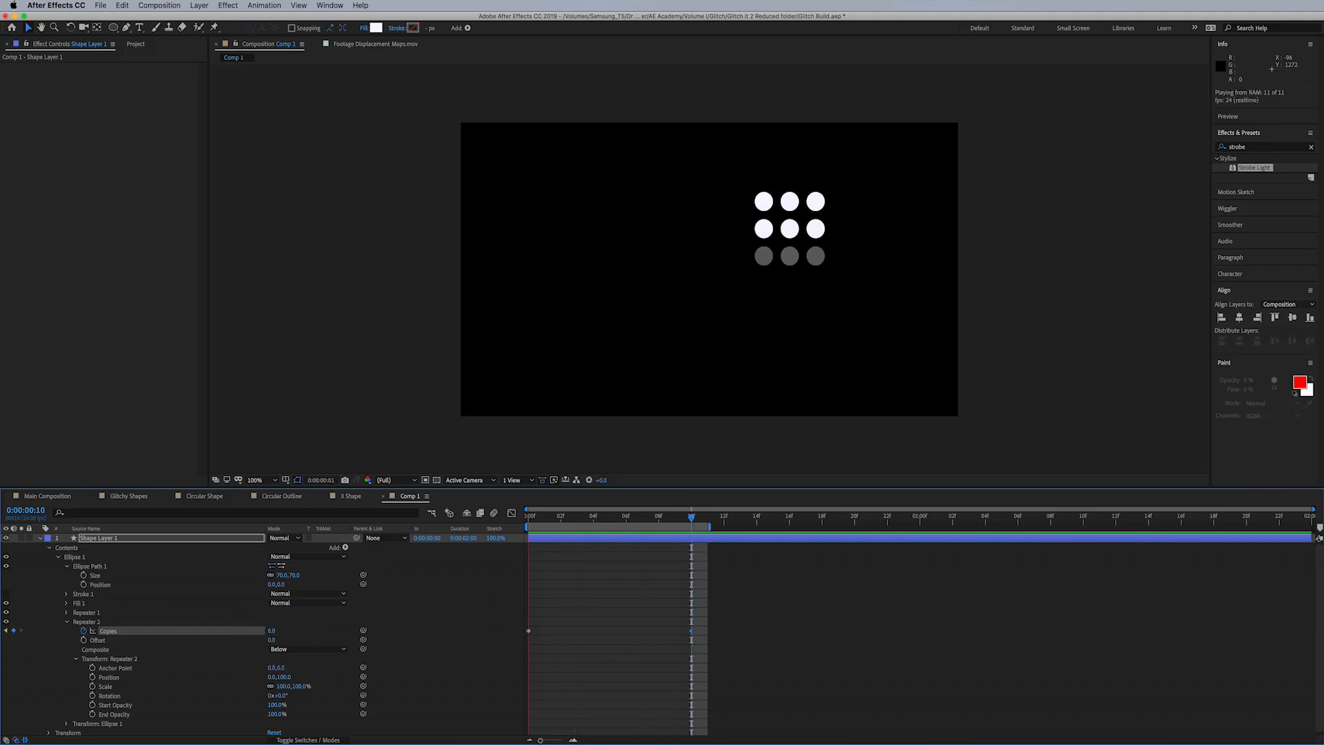
pyautogui.press('space')
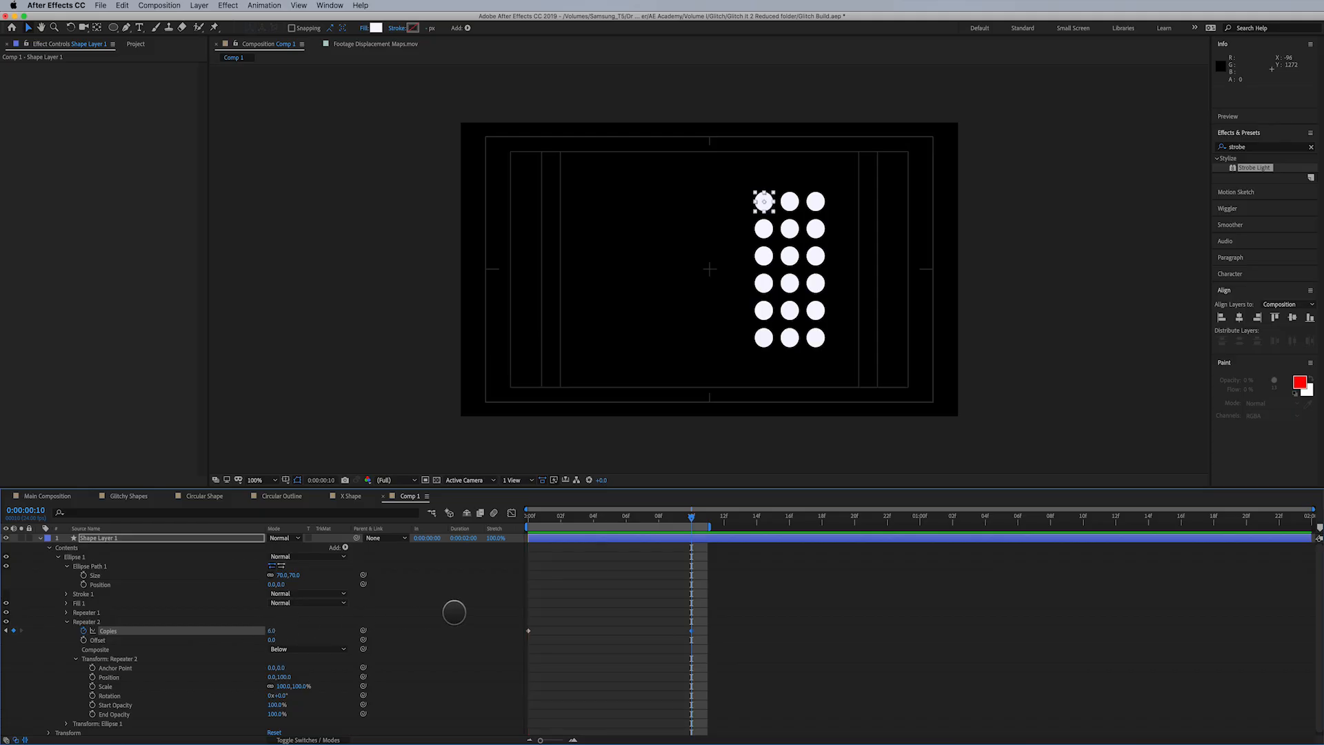
pyautogui.moveTo(555, 522); pyautogui.dragTo(496, 530)
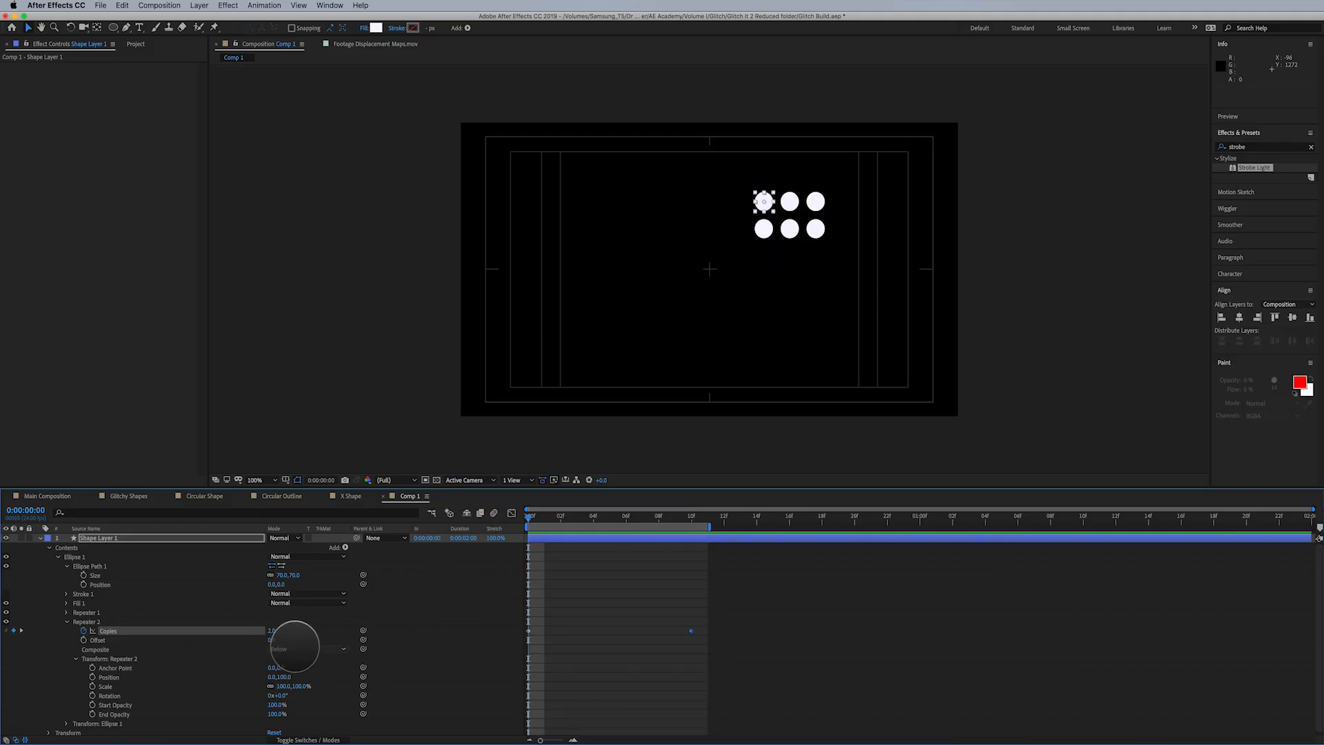
# - Set Repeater 2's Copies keyframe at 0:00:00:00 to 1 and preview the dot rows
pyautogui.click(271, 630)
pyautogui.write('1')
pyautogui.press('Return')
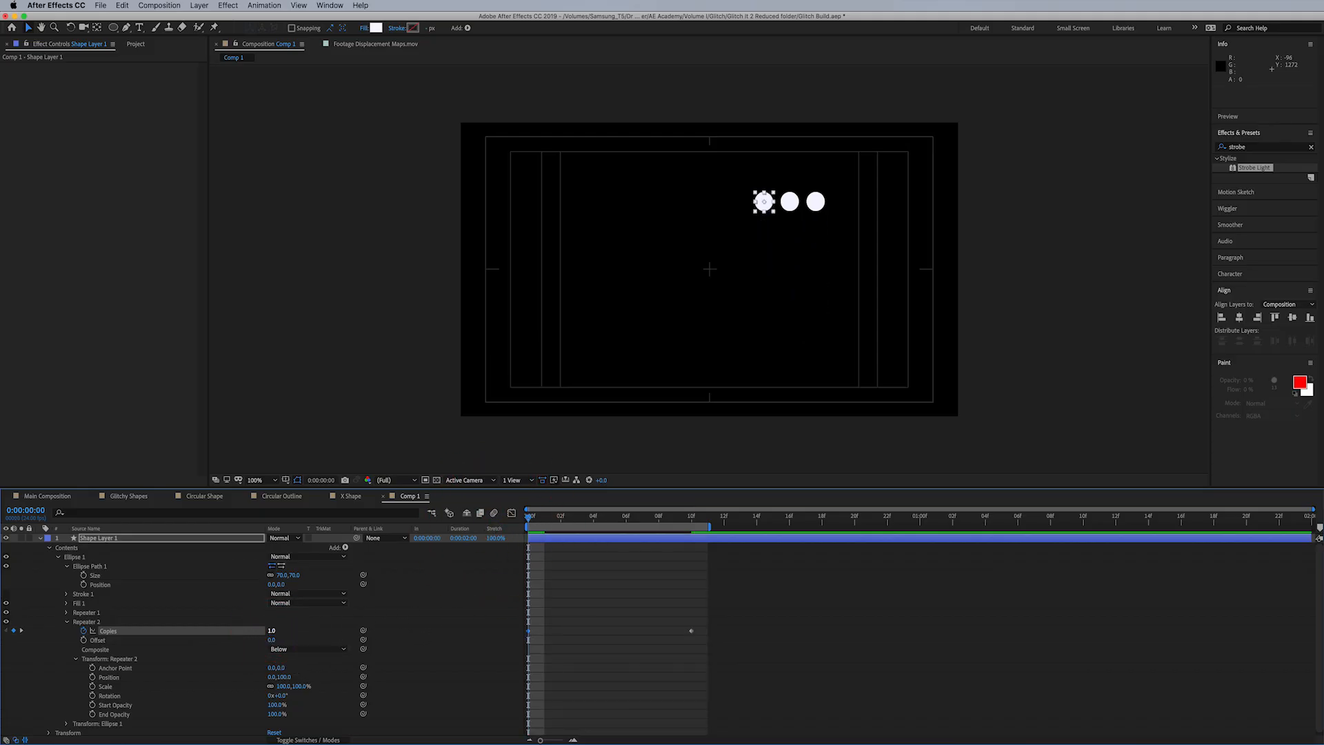
pyautogui.press('space')
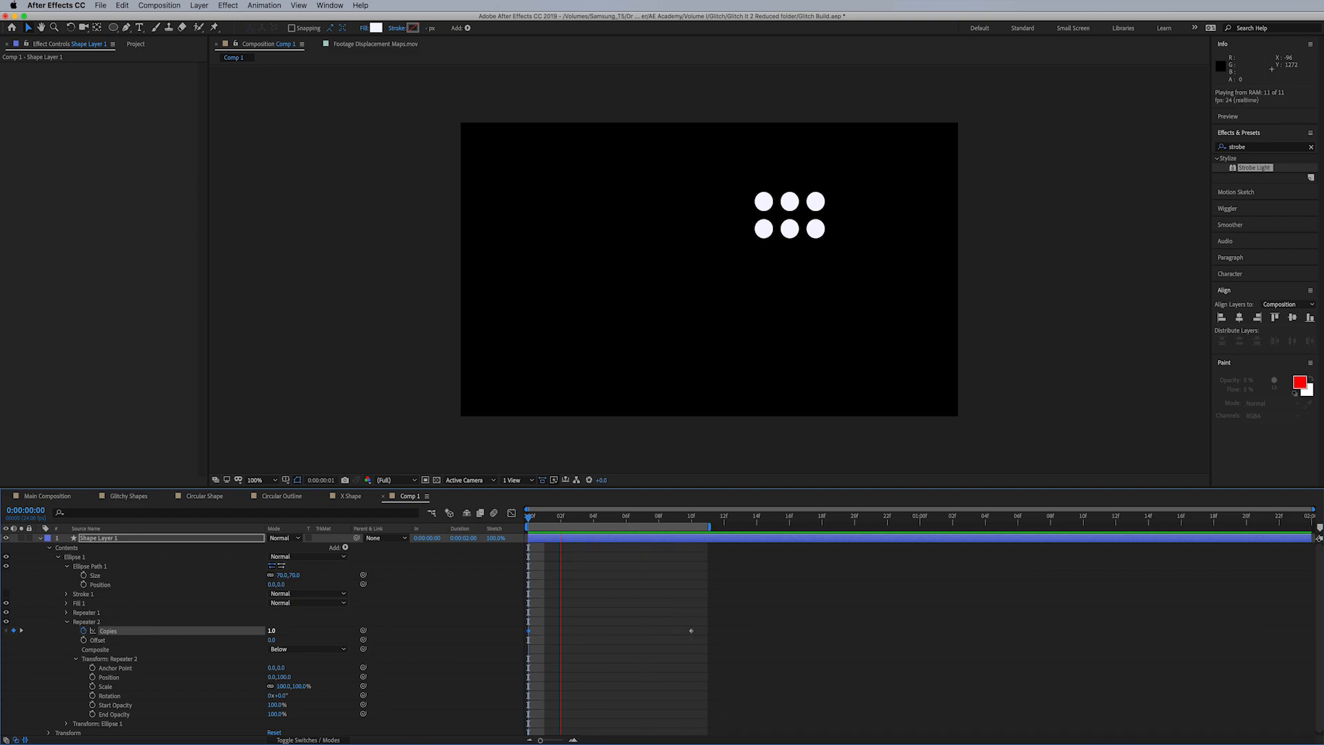
pyautogui.press('space')
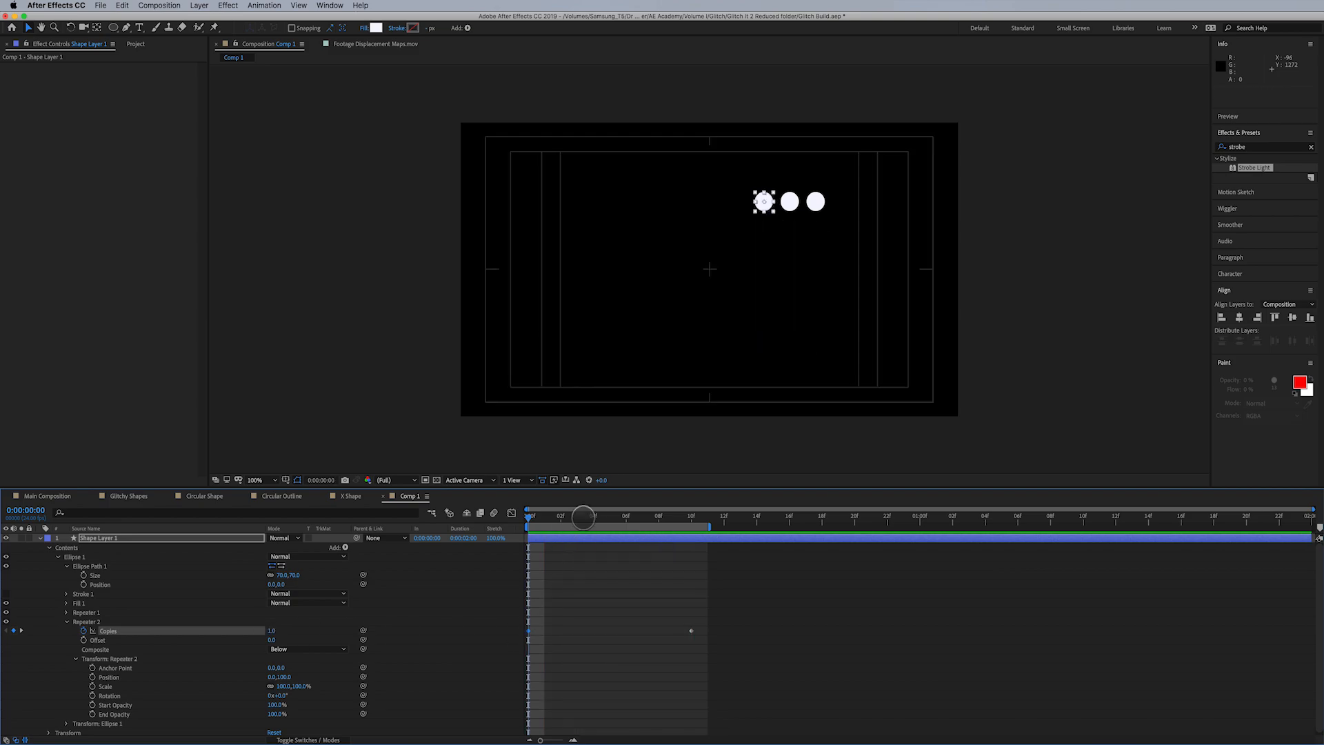
# - Go to 0:00:00:10 and set the ellipse path's size to 45 by 45 to shrink the dots
pyautogui.moveTo(602, 518); pyautogui.dragTo(695, 591)
pyautogui.click(160, 537)
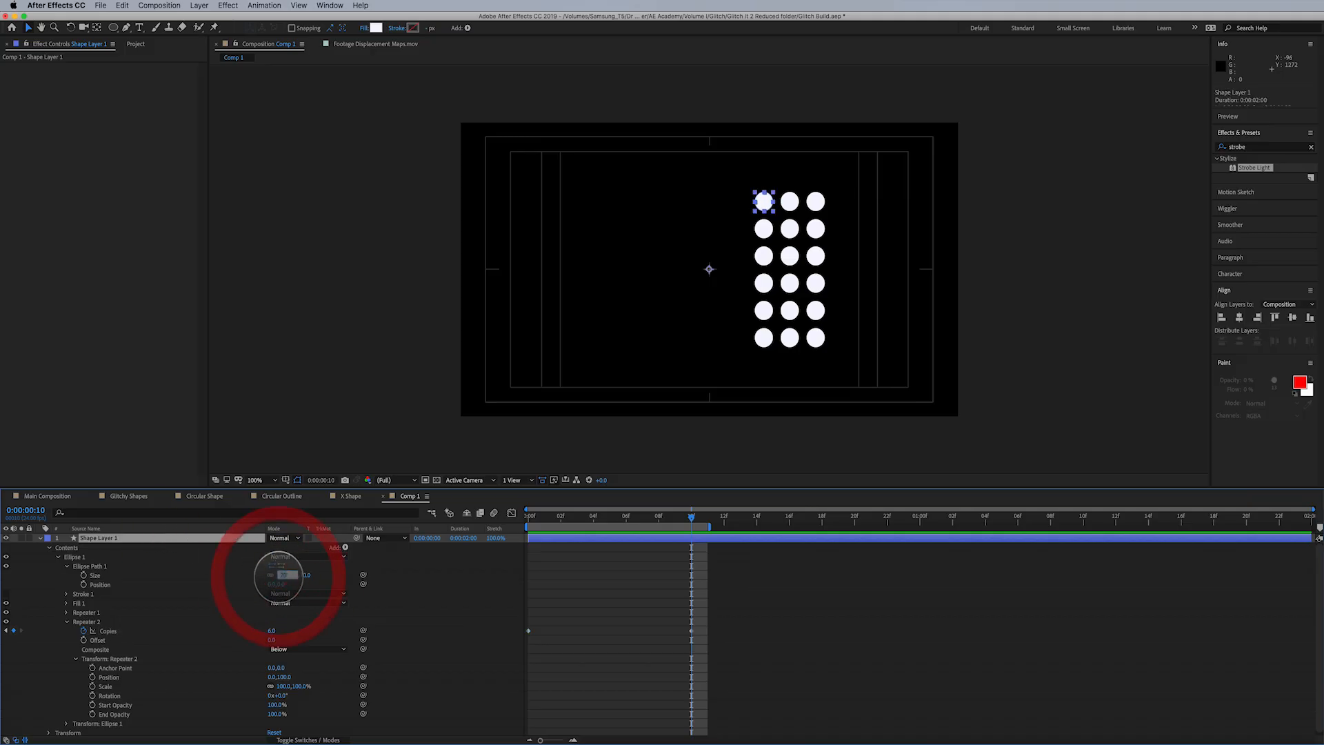
pyautogui.write('45')
pyautogui.press('Return')
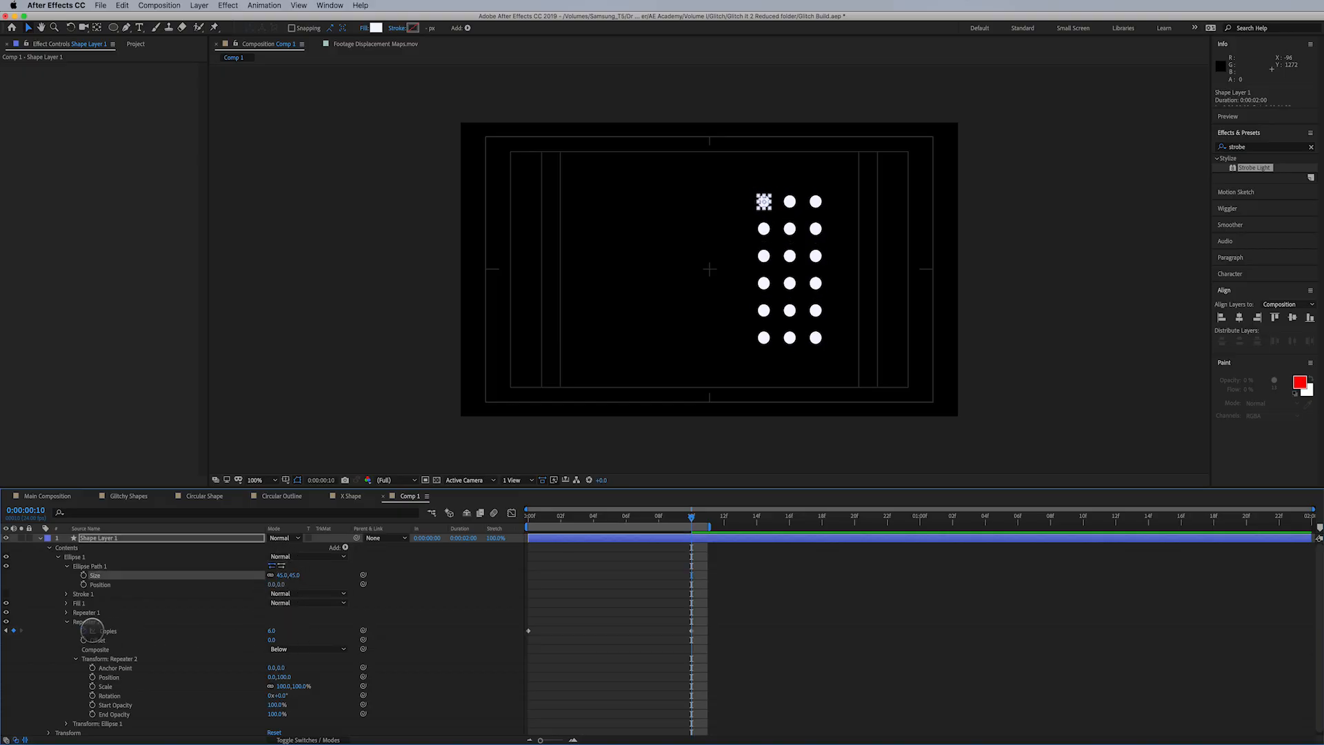
# - Tighten the spacing between the dot rows by setting Repeater 2's transform position to 0, 65
pyautogui.click(67, 612)
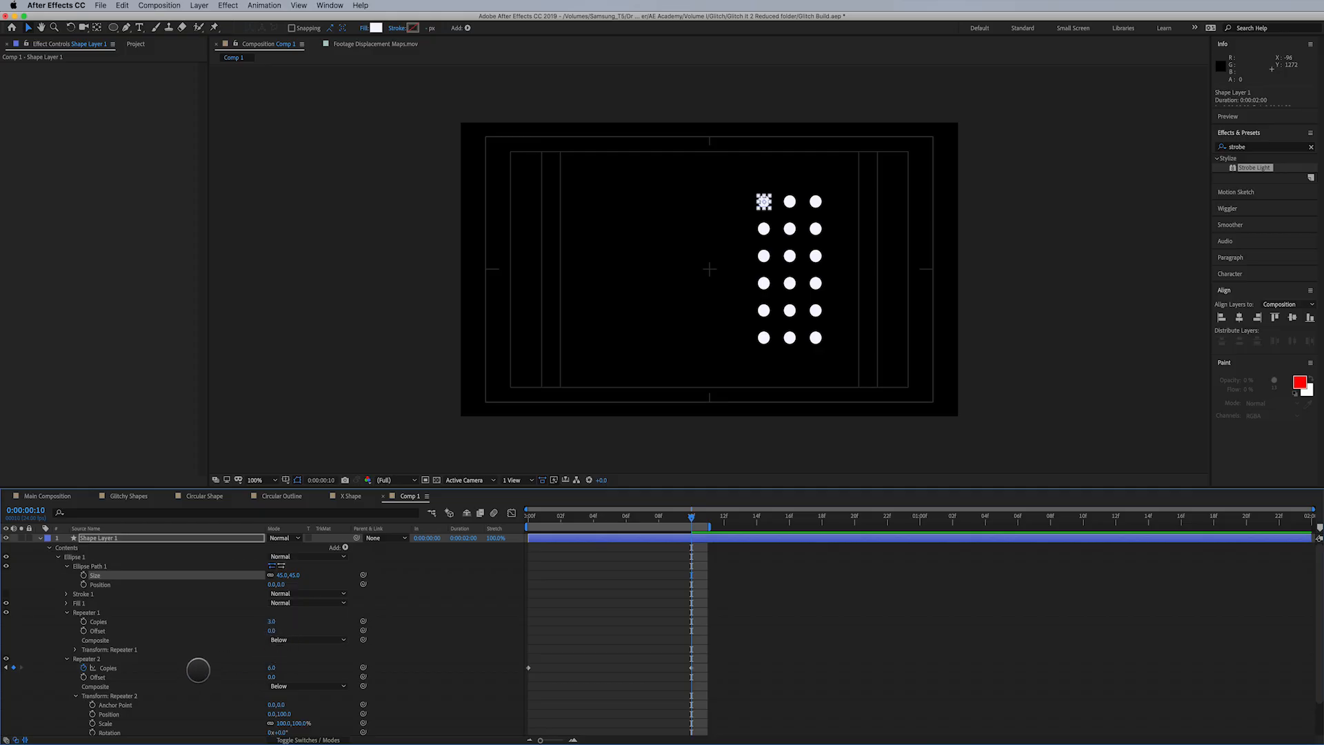
pyautogui.scroll(-1, 198, 671)
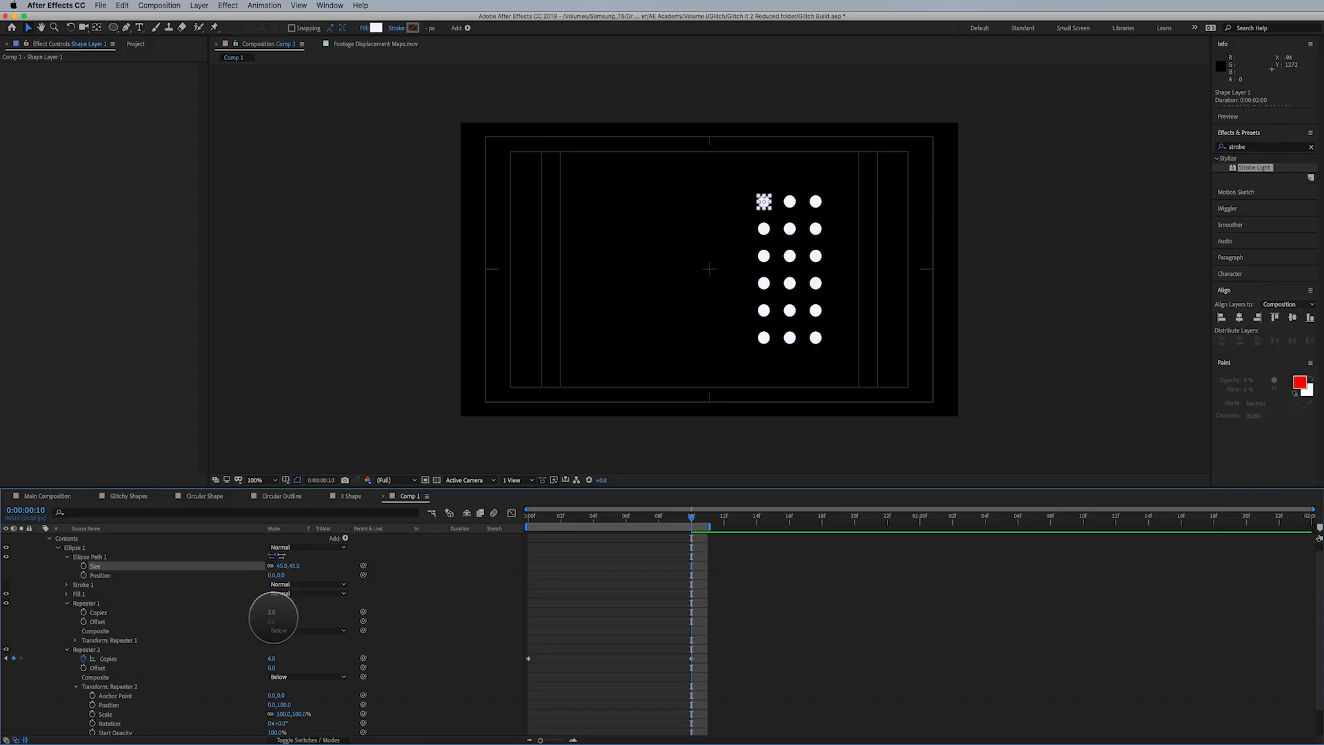
pyautogui.moveTo(283, 703); pyautogui.dragTo(261, 708)
pyautogui.click(283, 704)
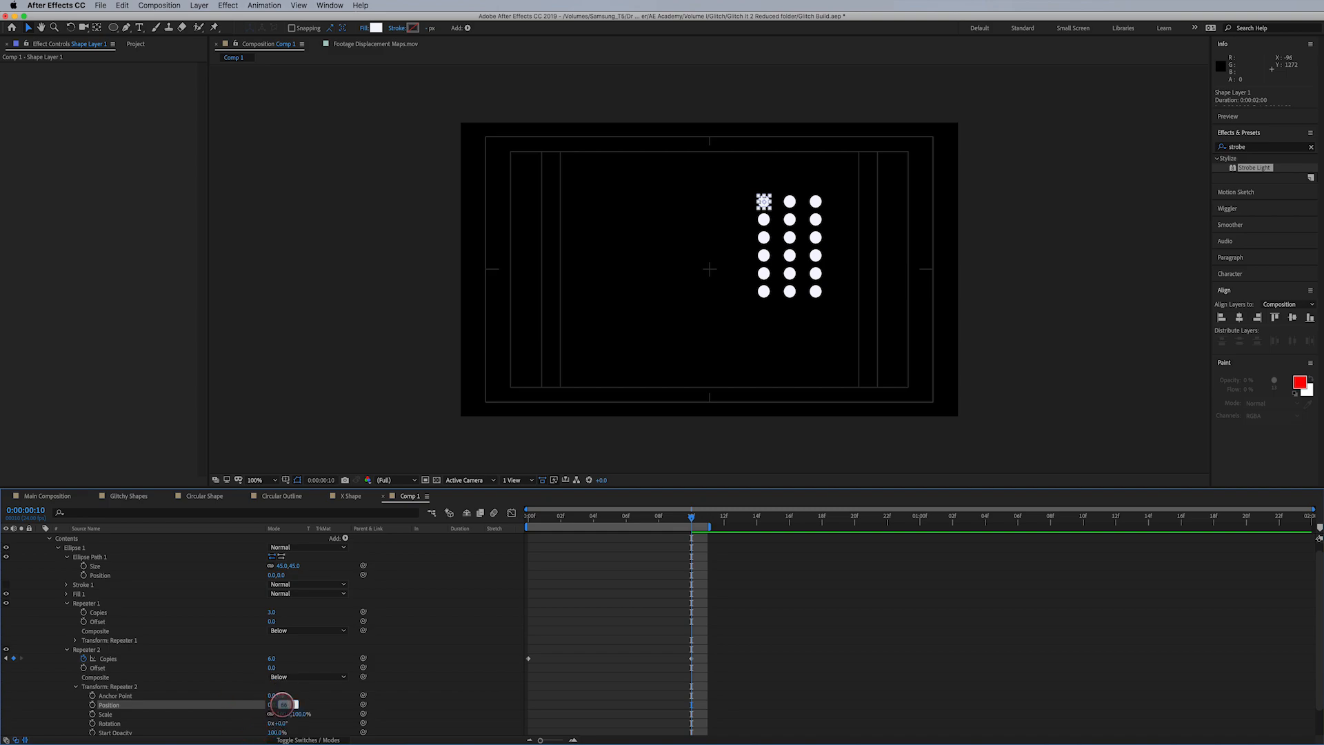
pyautogui.write('65')
pyautogui.press('Return')
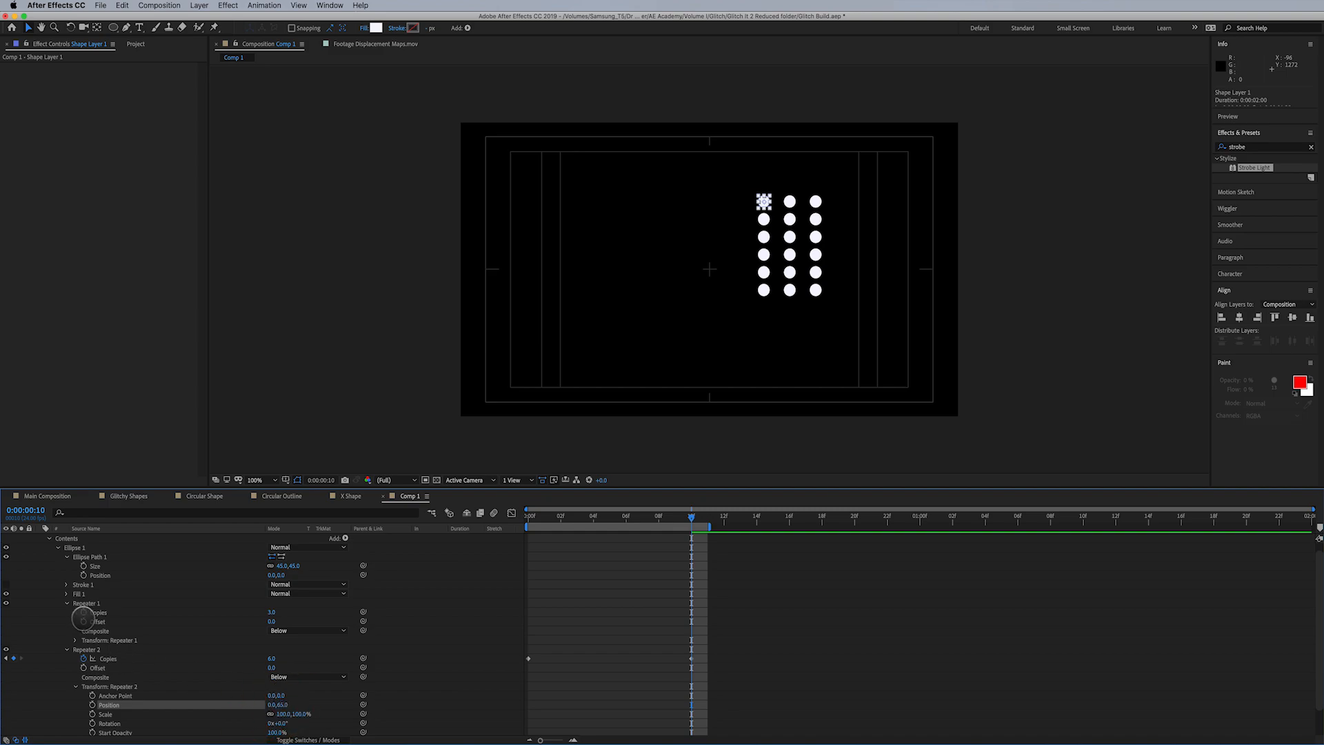
# - Tighten the spacing between the dot columns by setting Repeater 1's transform position to 65, 0
pyautogui.click(75, 639)
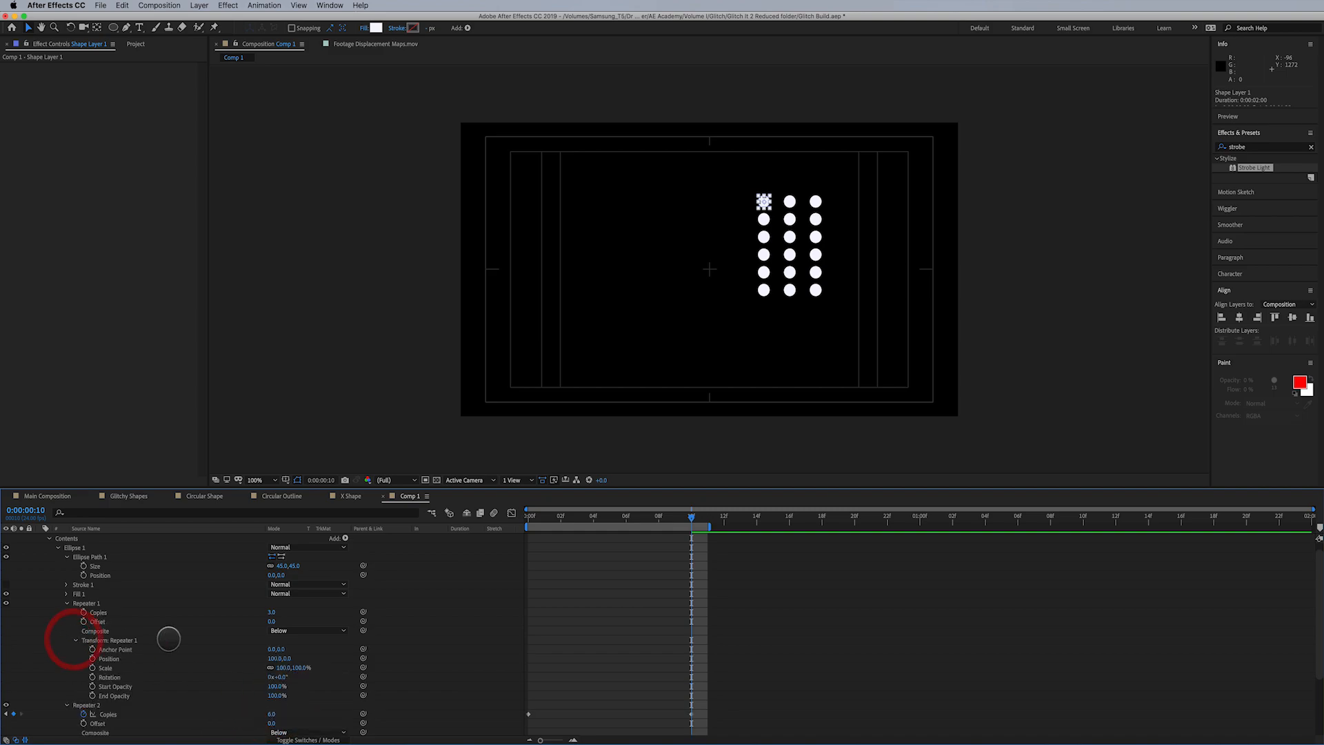
pyautogui.click(276, 658)
pyautogui.write('65')
pyautogui.press('Return')
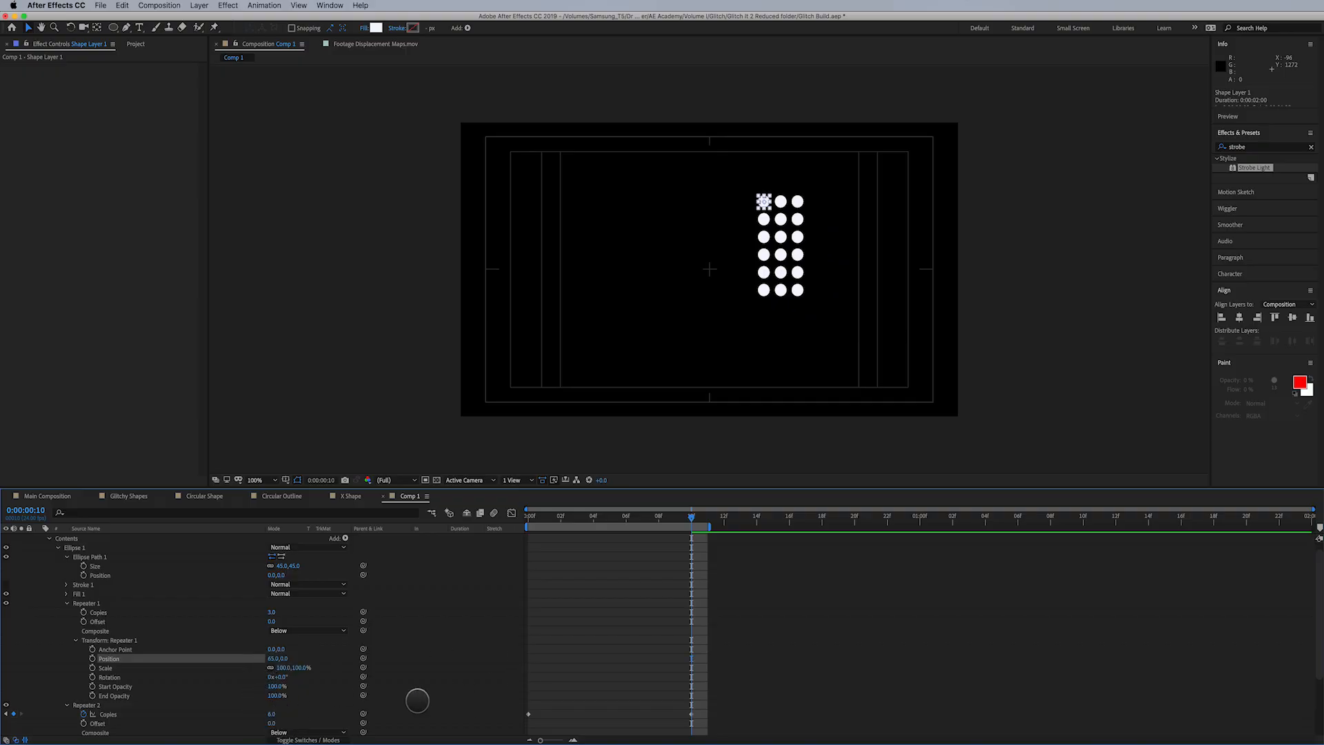
# - Try 12 for Repeater 2's Copies at 0:00:00:10, settle on 9, and preview the animation
pyautogui.click(273, 714)
pyautogui.write('12')
pyautogui.press('Return')
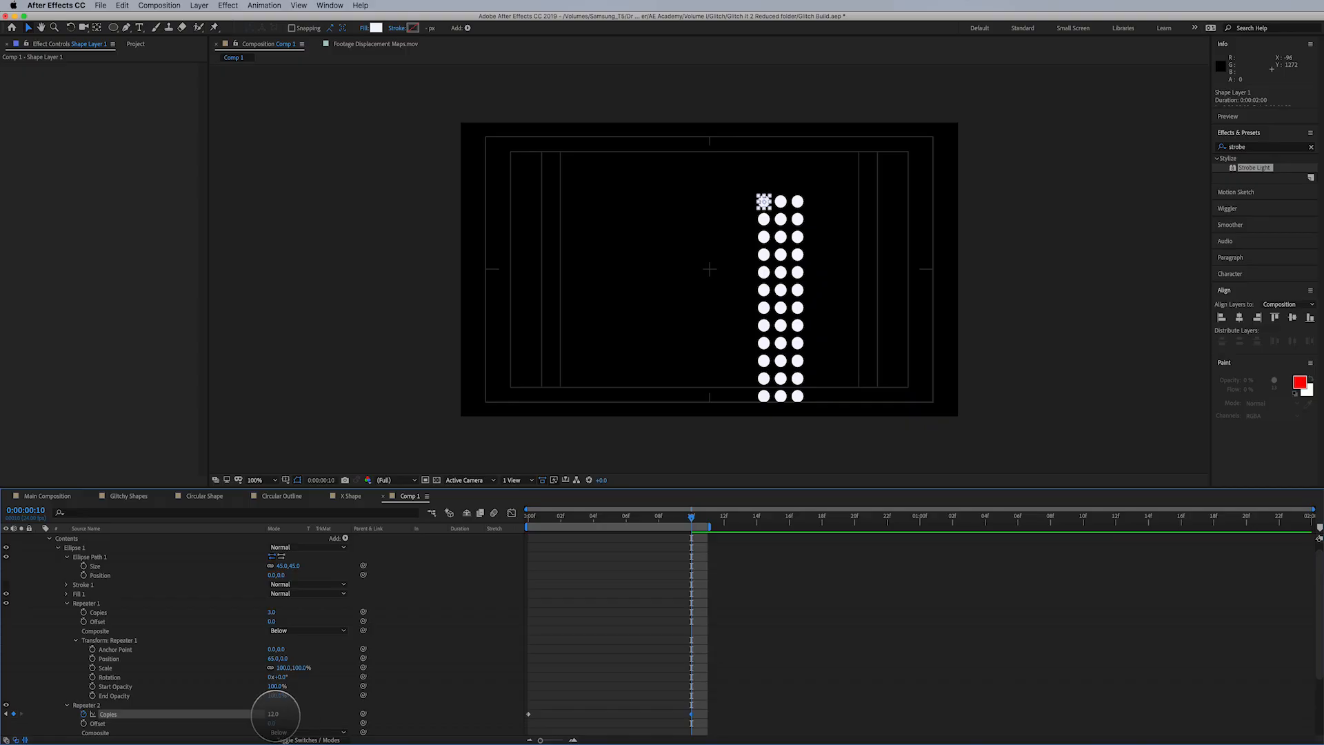
pyautogui.click(274, 713)
pyautogui.write('9')
pyautogui.press('Return')
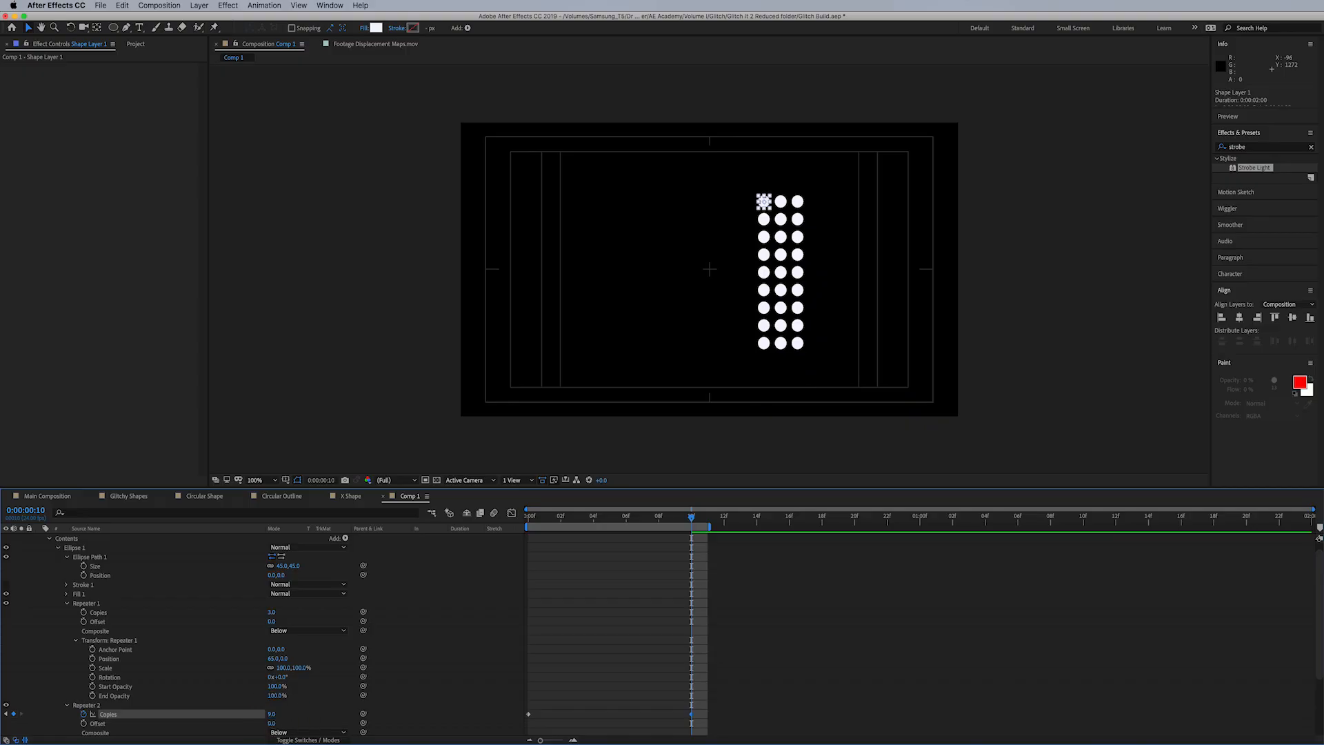
pyautogui.press('space')
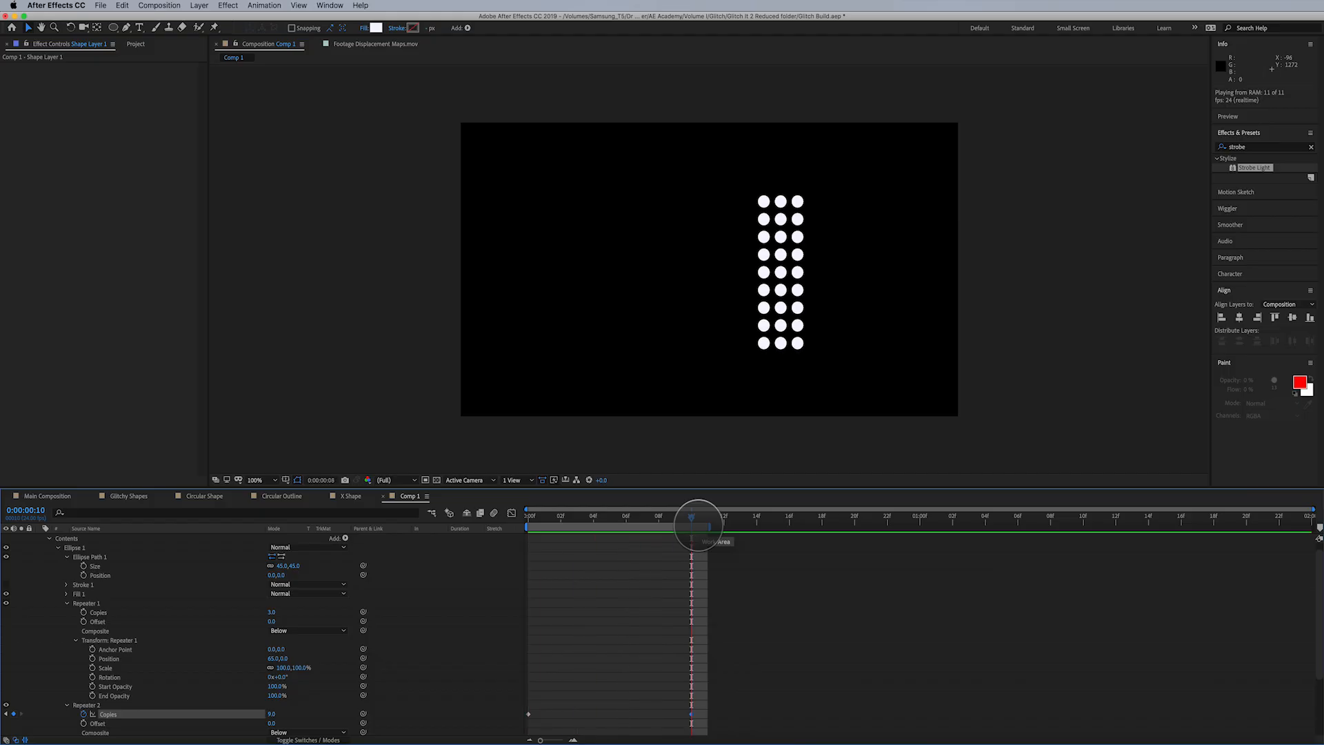
pyautogui.press('space')
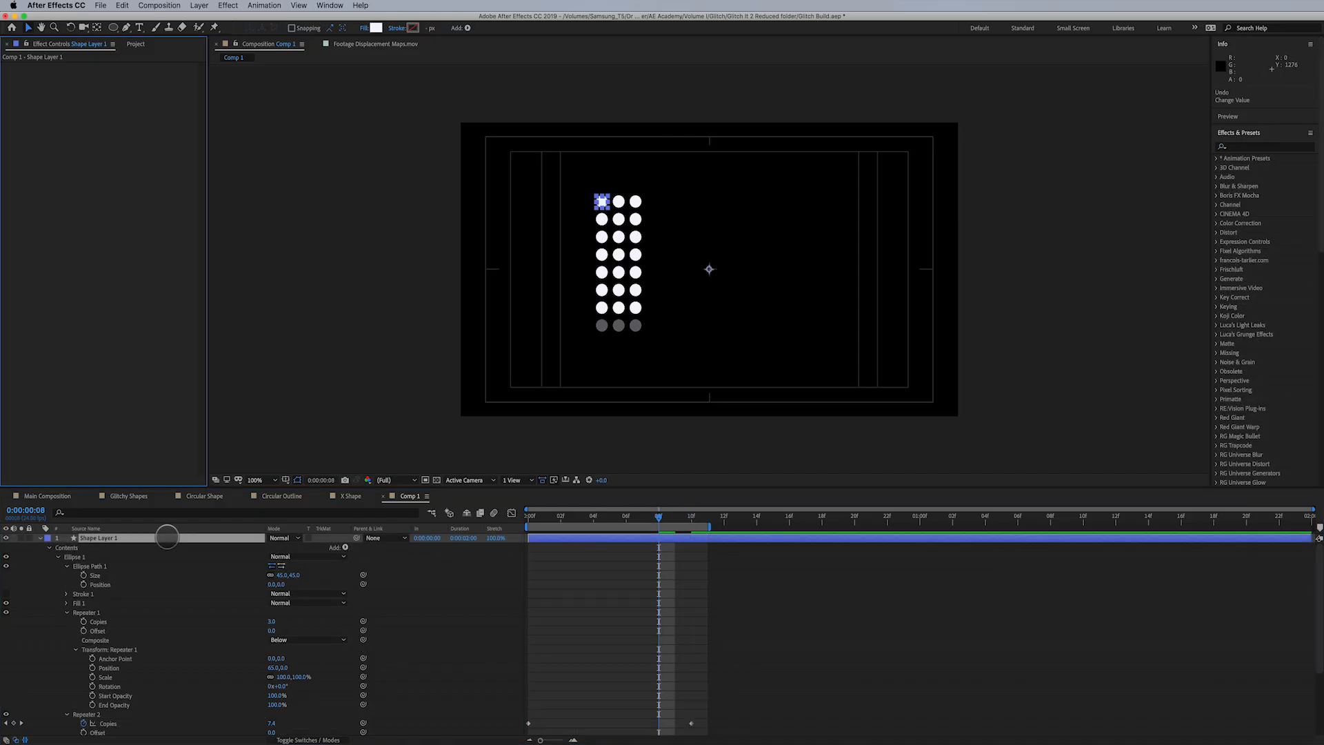
# - Duplicate the dot grid layer, try moving the copy to the right of the original, and undo that move
pyautogui.click(168, 536)
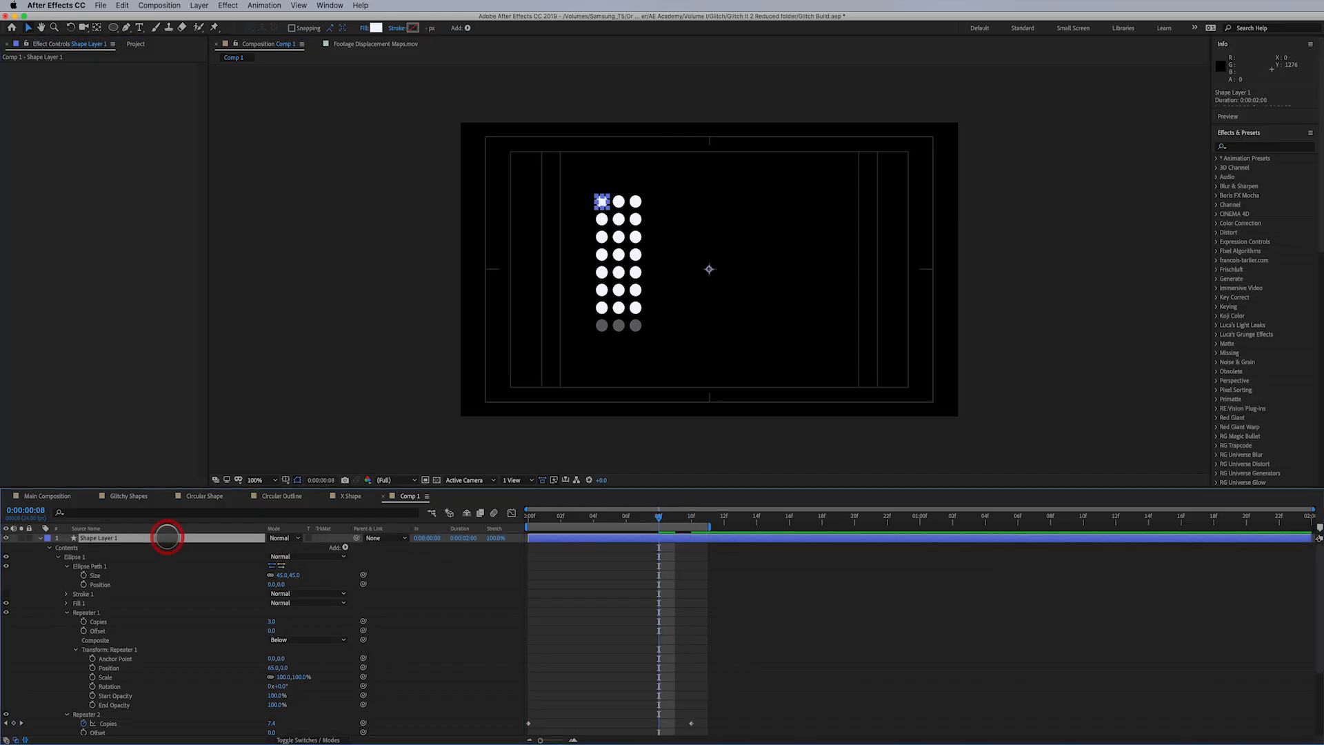
pyautogui.click(603, 200)
pyautogui.moveTo(641, 518)
pyautogui.mouseDown()
pyautogui.moveTo(528, 518)
pyautogui.moveTo(661, 520)
pyautogui.mouseUp()
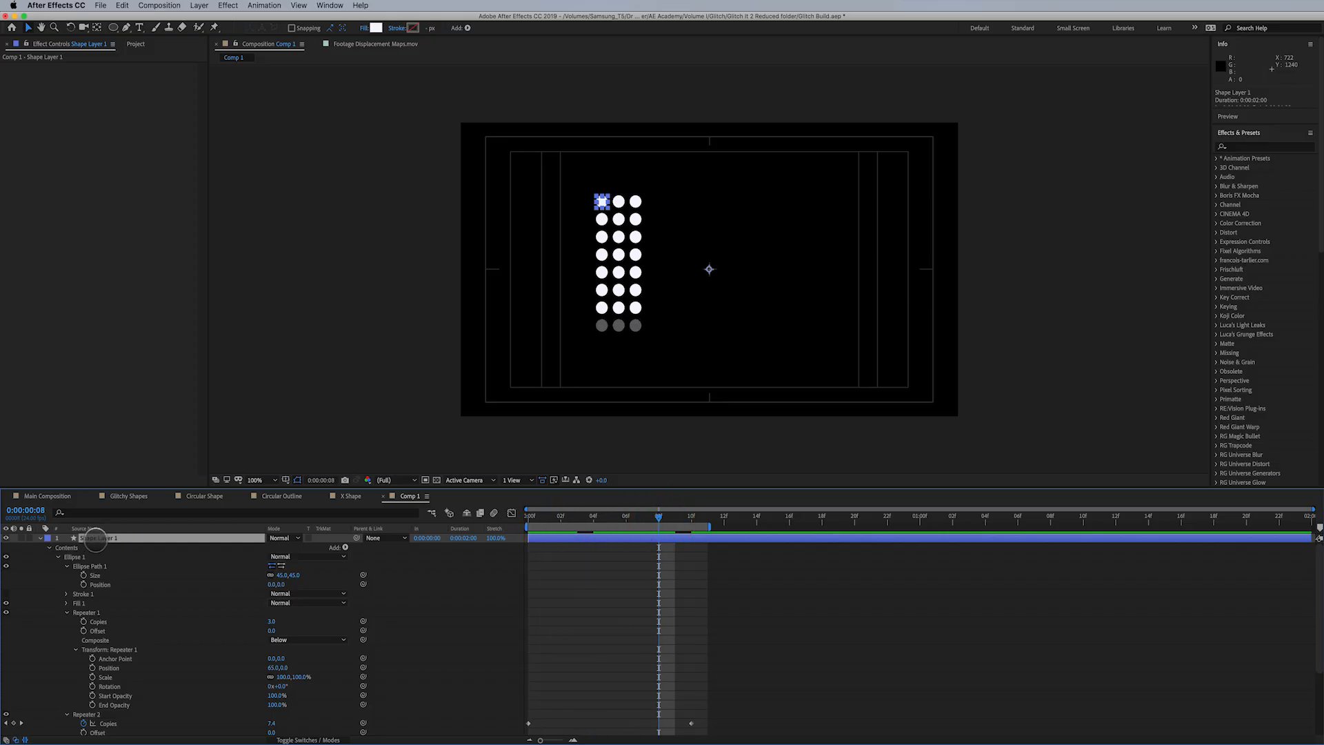
pyautogui.press('super+d')
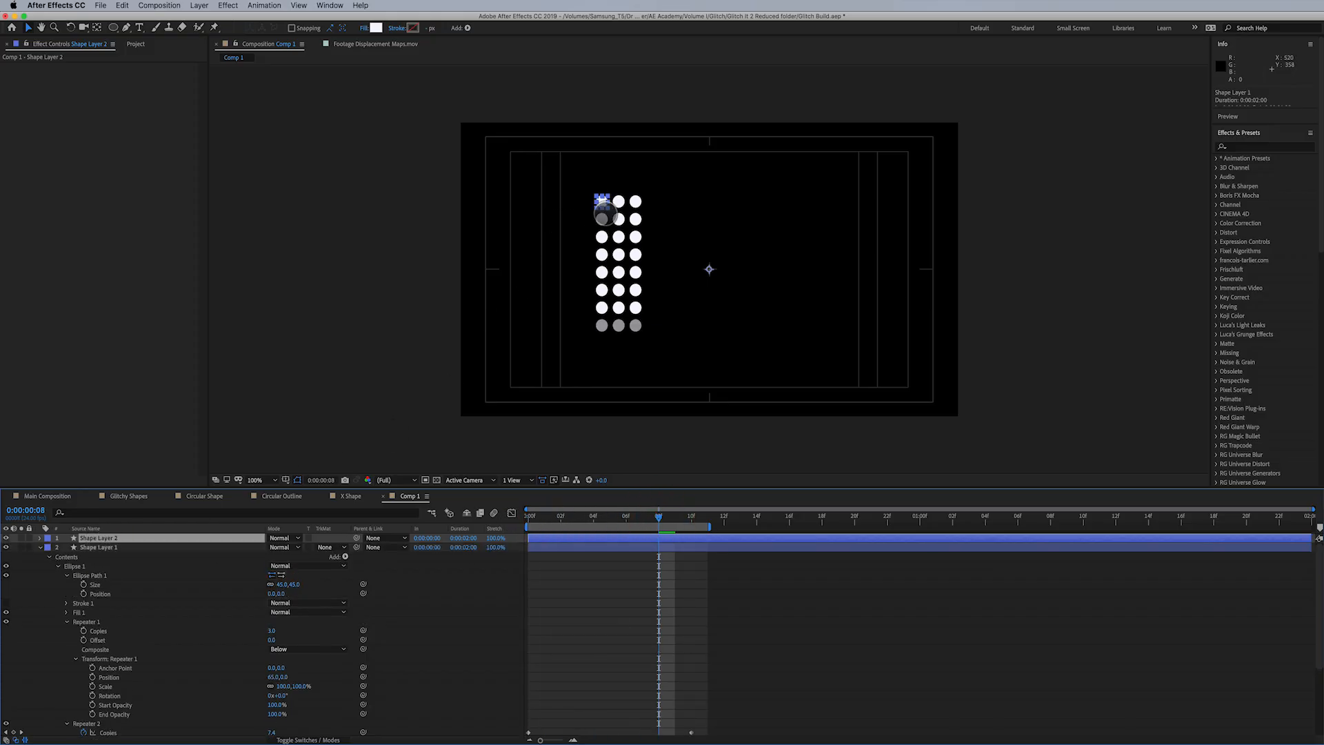
pyautogui.moveTo(604, 204); pyautogui.dragTo(790, 260)
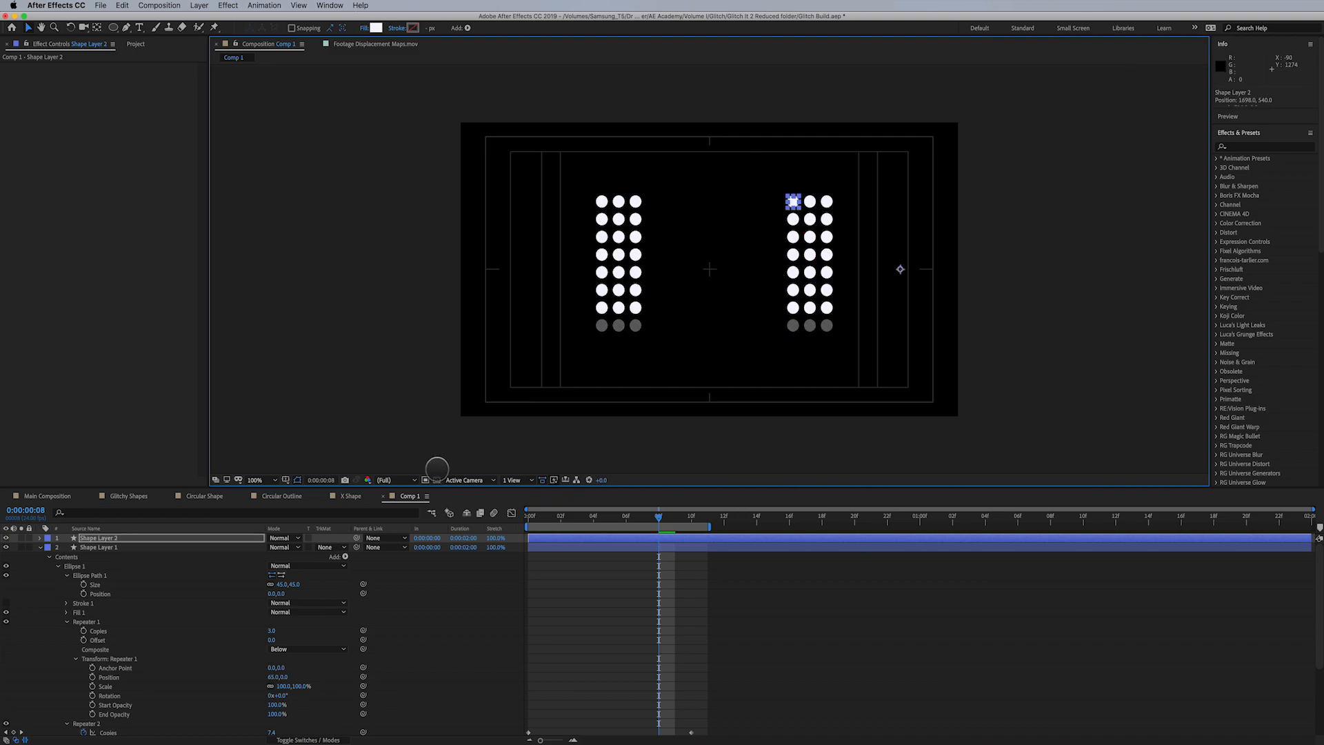
pyautogui.press('cmd+z')
# - Rotate the duplicated dot grid layer by 180° and collapse both shape layers at 0:00:00:10
pyautogui.press('r')
pyautogui.moveTo(279, 547); pyautogui.dragTo(381, 552)
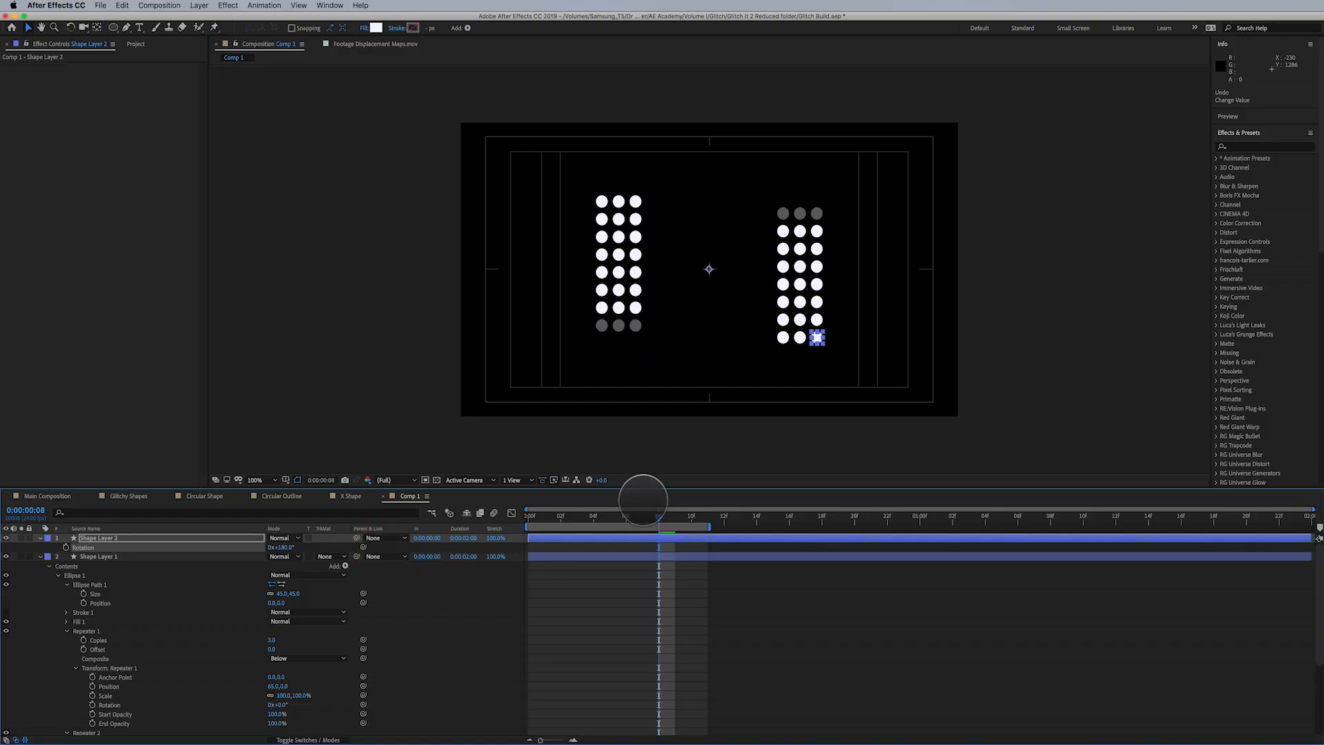
pyautogui.moveTo(629, 519); pyautogui.dragTo(690, 529)
pyautogui.click(41, 555)
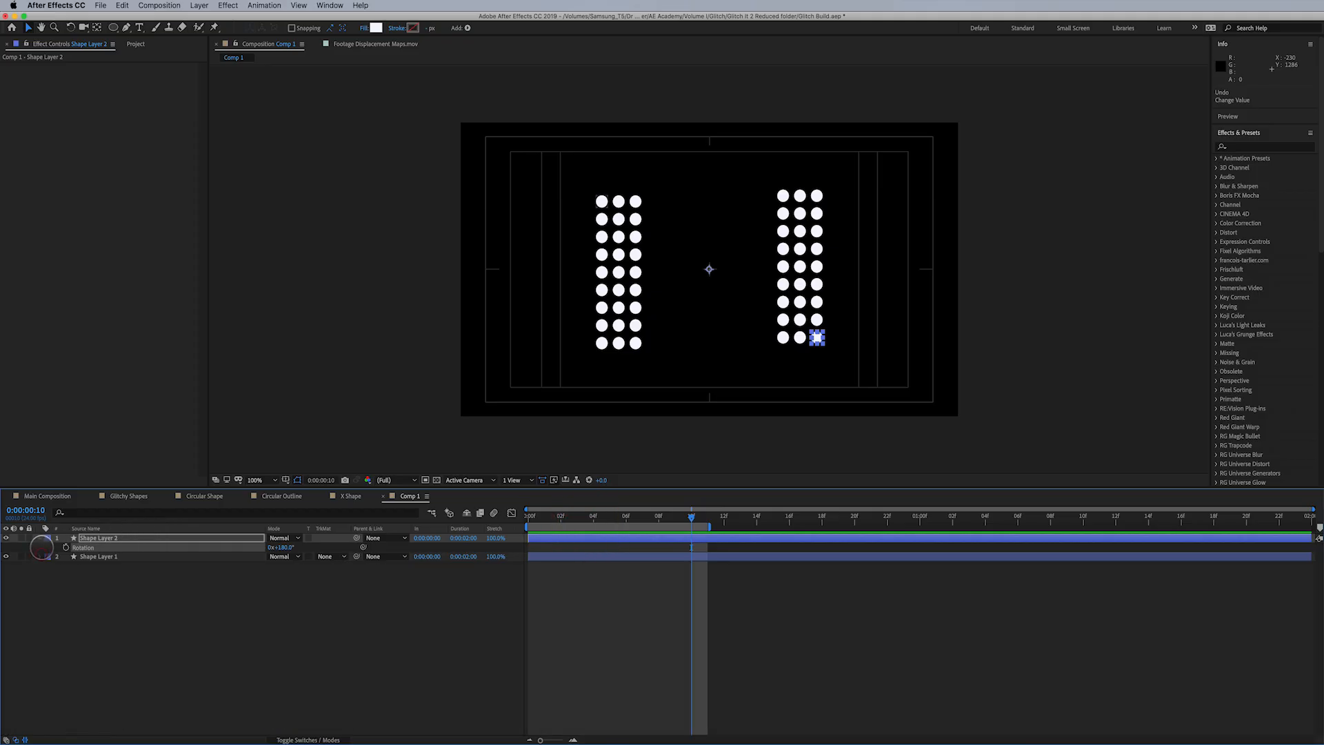
pyautogui.click(39, 537)
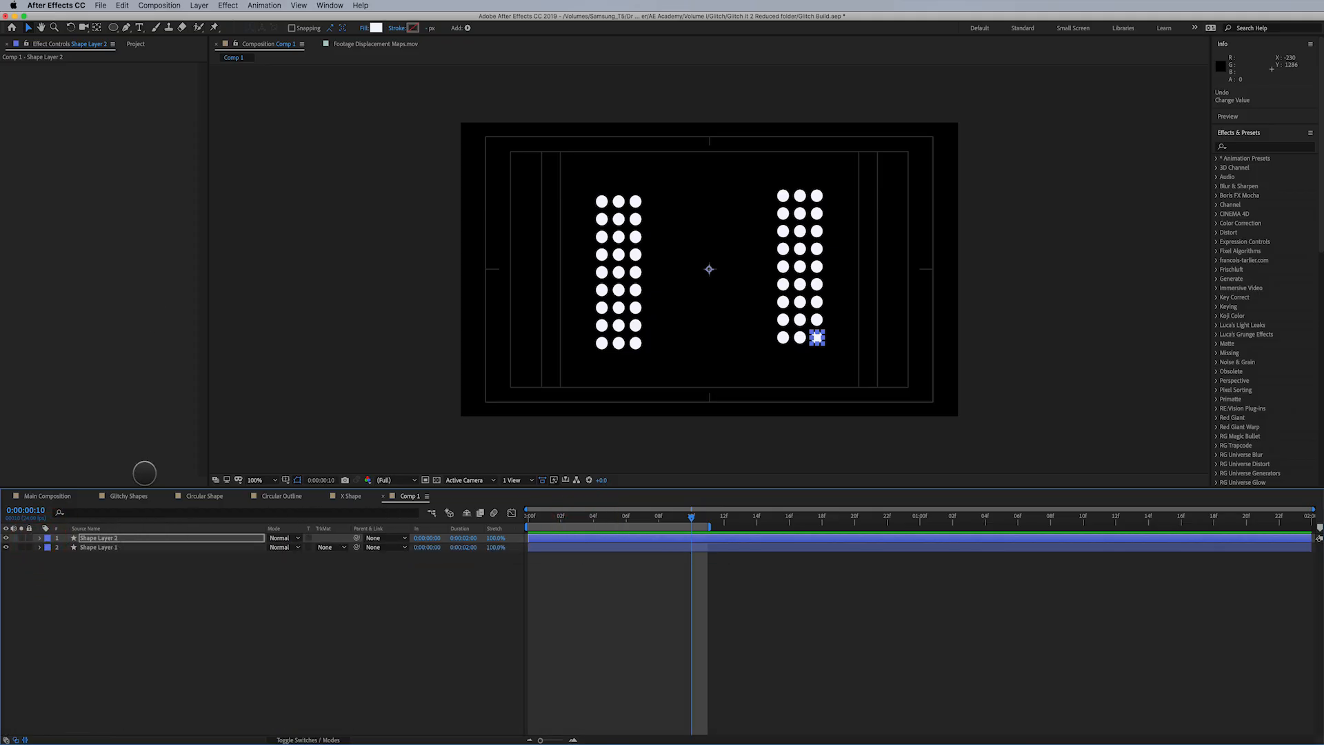
# - Add a new shape layer and fill it with a composition-sized ellipse
pyautogui.click(202, 7)
pyautogui.moveTo(239, 18)
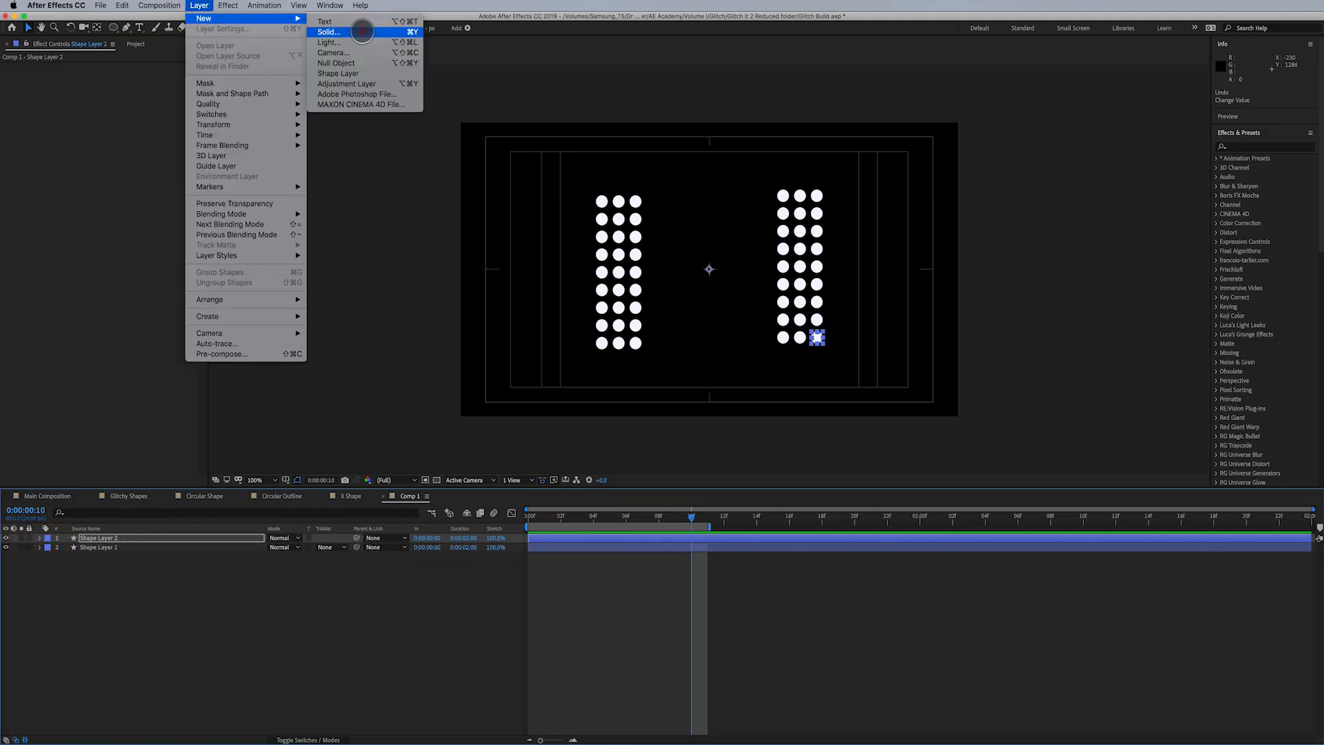
pyautogui.click(371, 75)
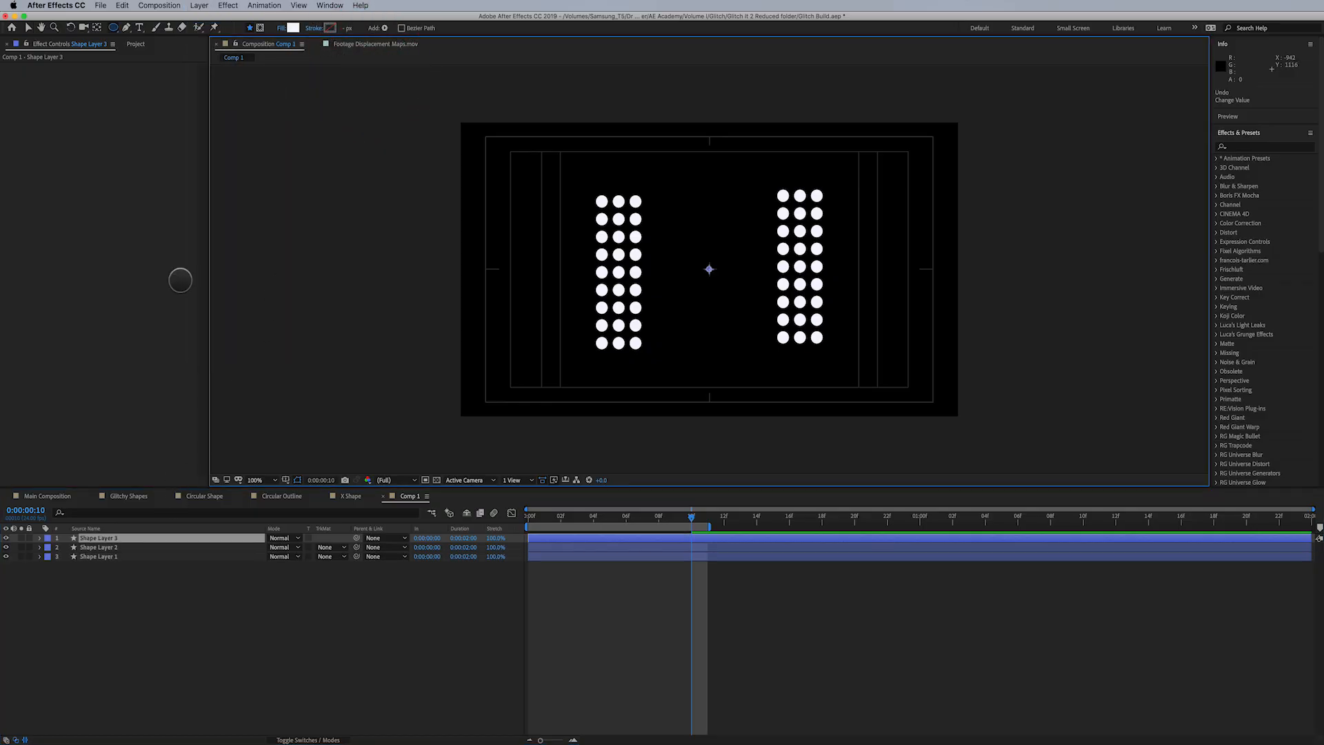
pyautogui.doubleClick(115, 28)
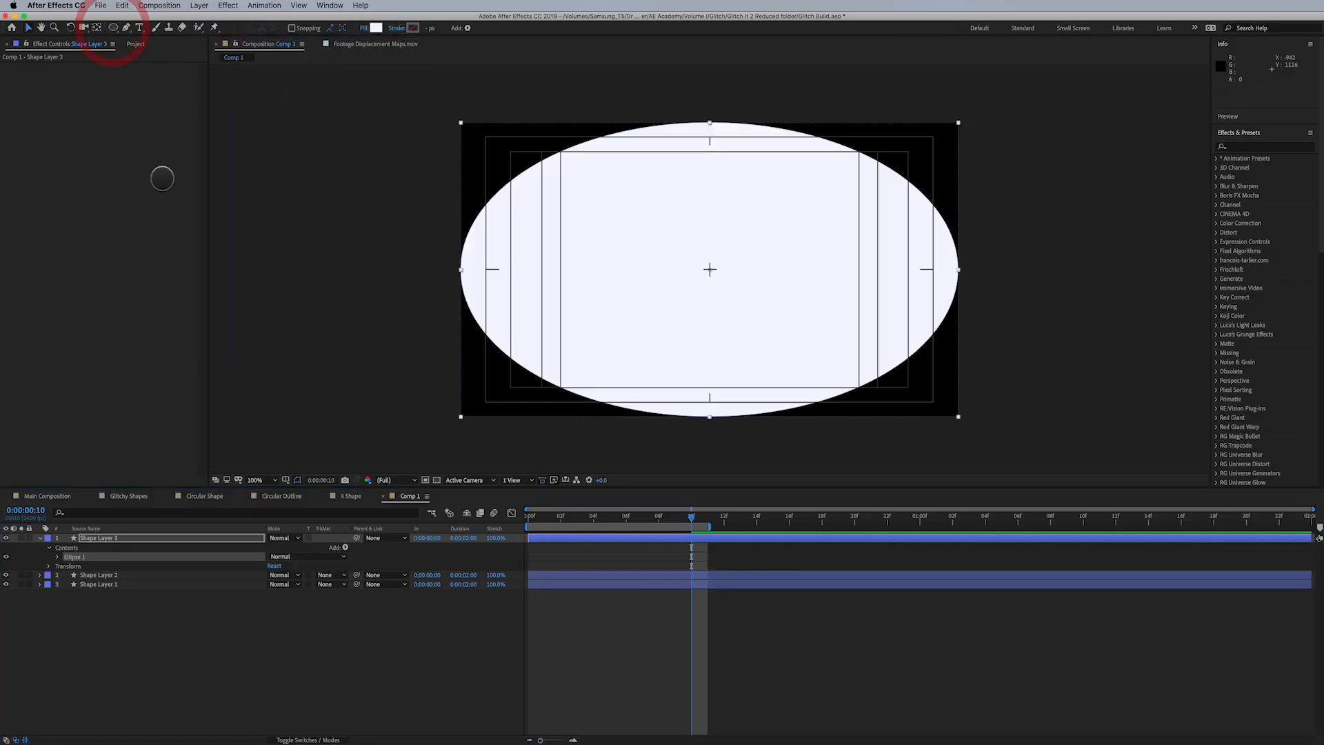
# - Set the new ellipse path's size to 250 by 250 to make a centred circle
pyautogui.click(53, 557)
pyautogui.click(58, 557)
pyautogui.click(66, 566)
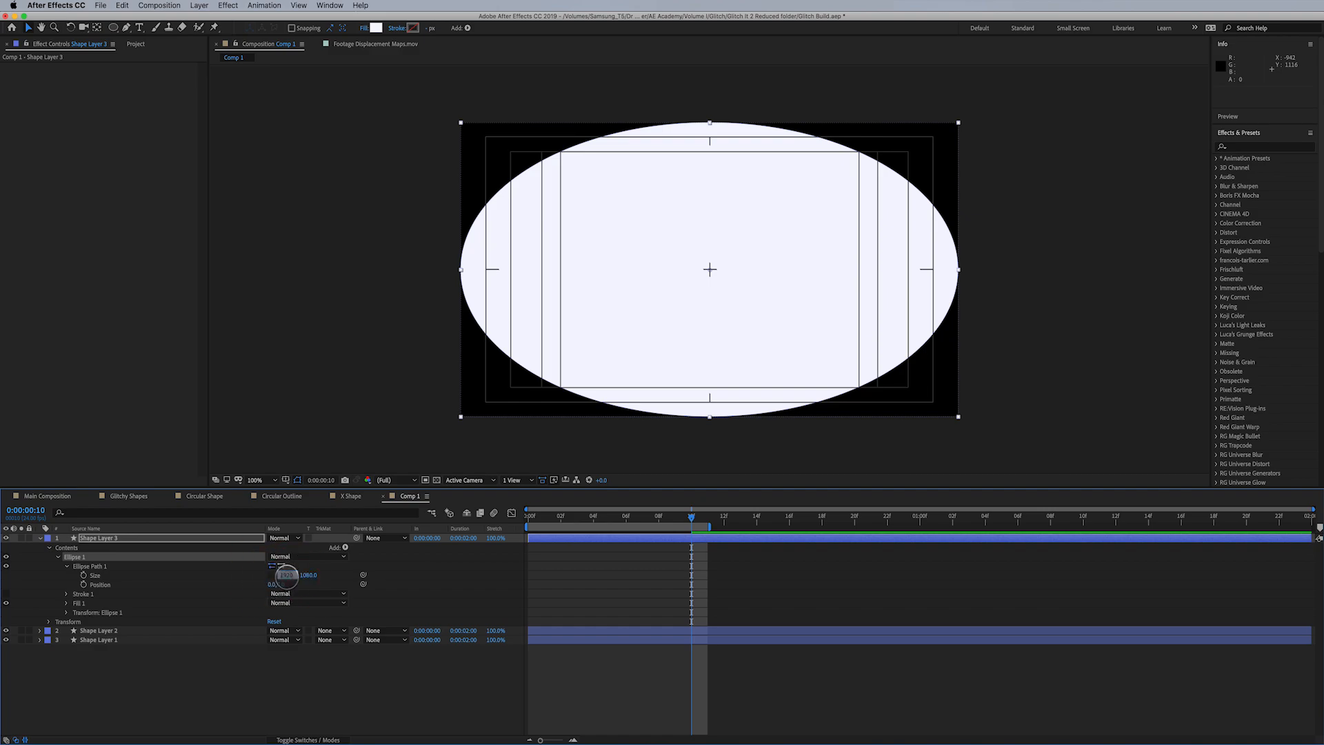
pyautogui.write('0')
pyautogui.press('Tab')
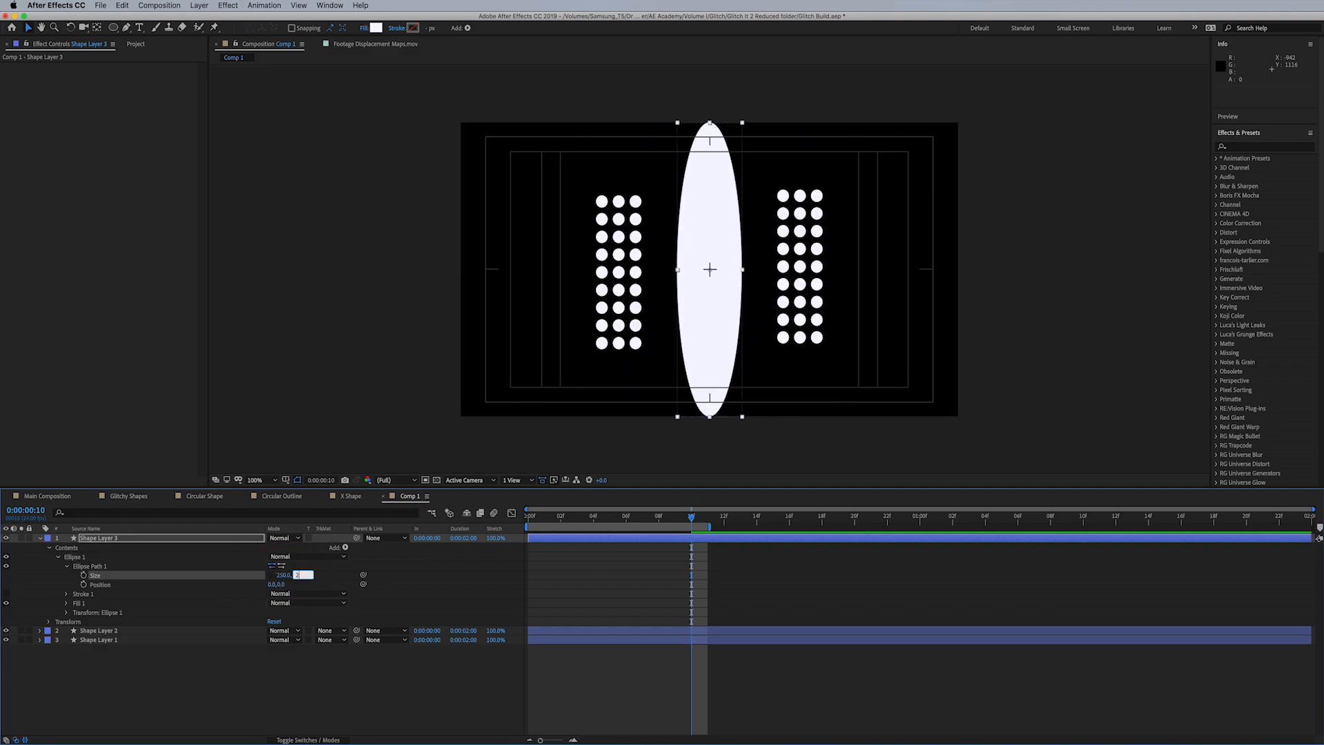
pyautogui.write('250')
pyautogui.press('Return')
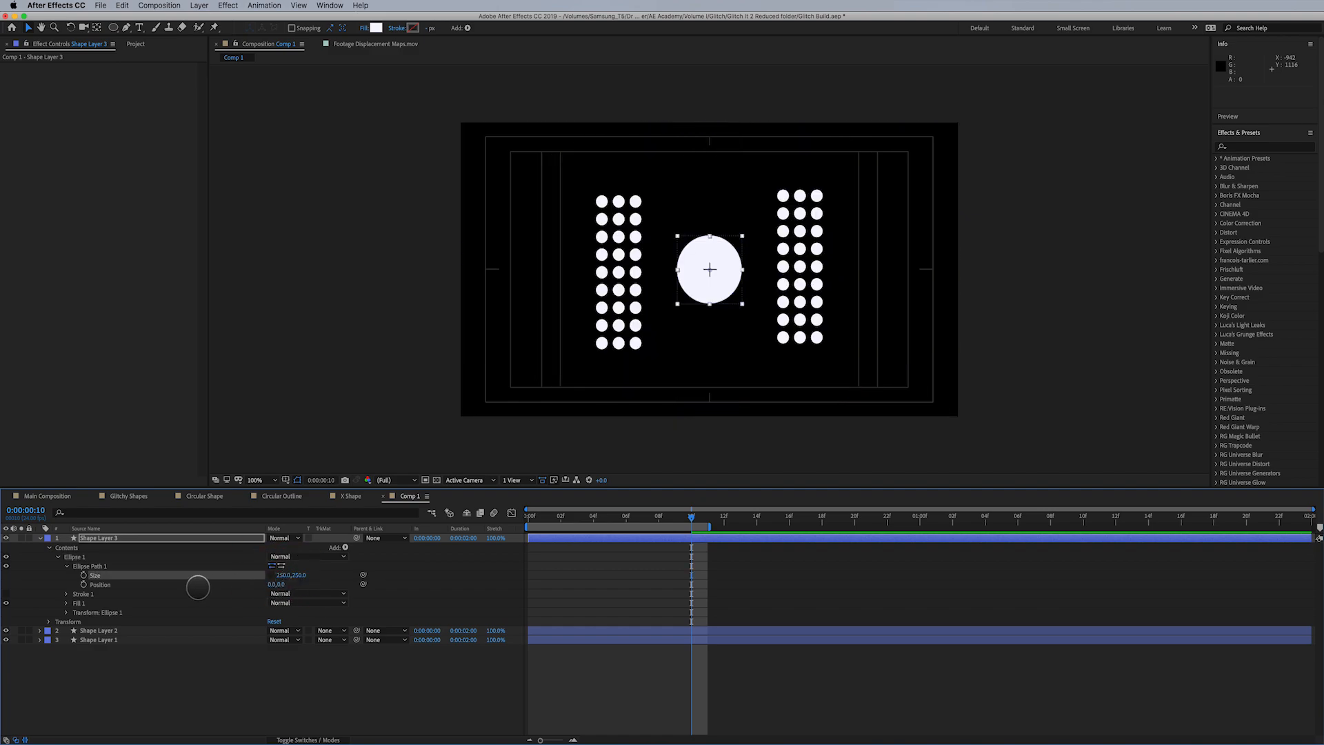
# - Apply the Venetian Blinds effect to the circle layer with a direction of 45° and a width of 60
pyautogui.click(117, 537)
pyautogui.click(224, 6)
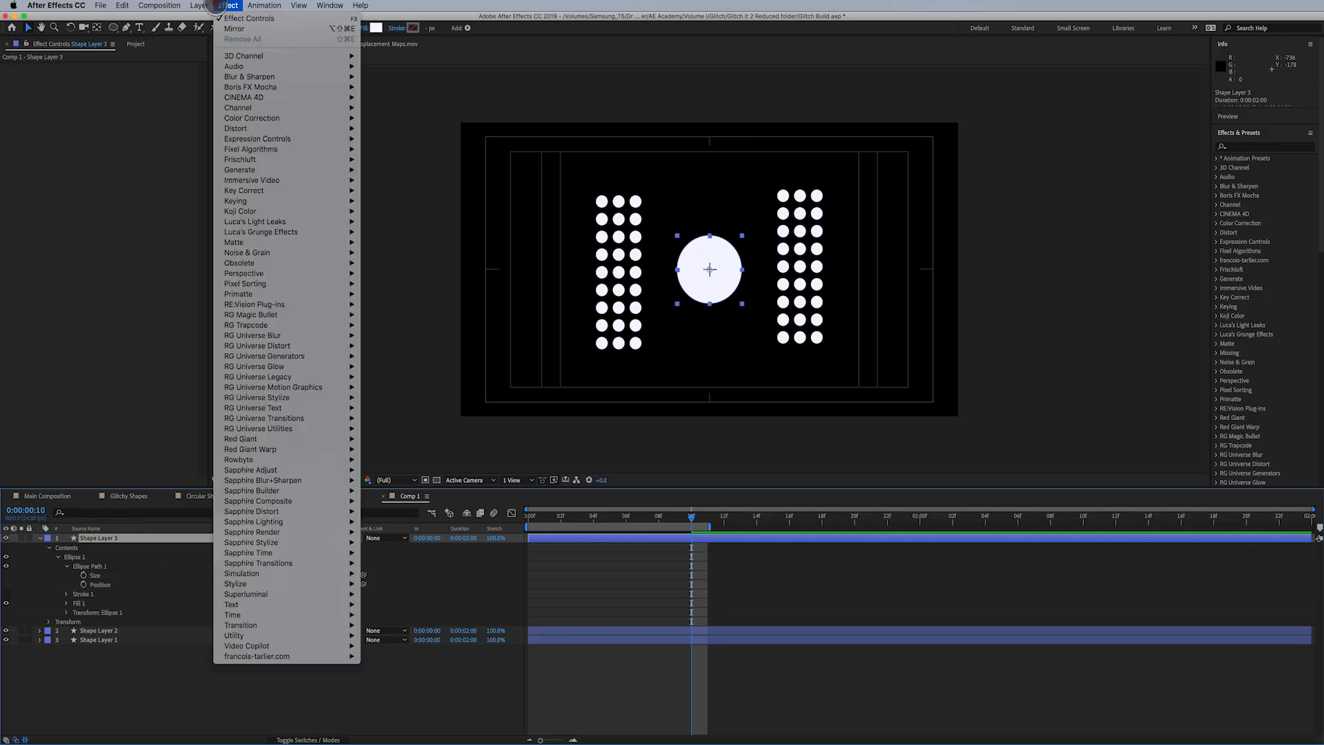
pyautogui.moveTo(311, 625)
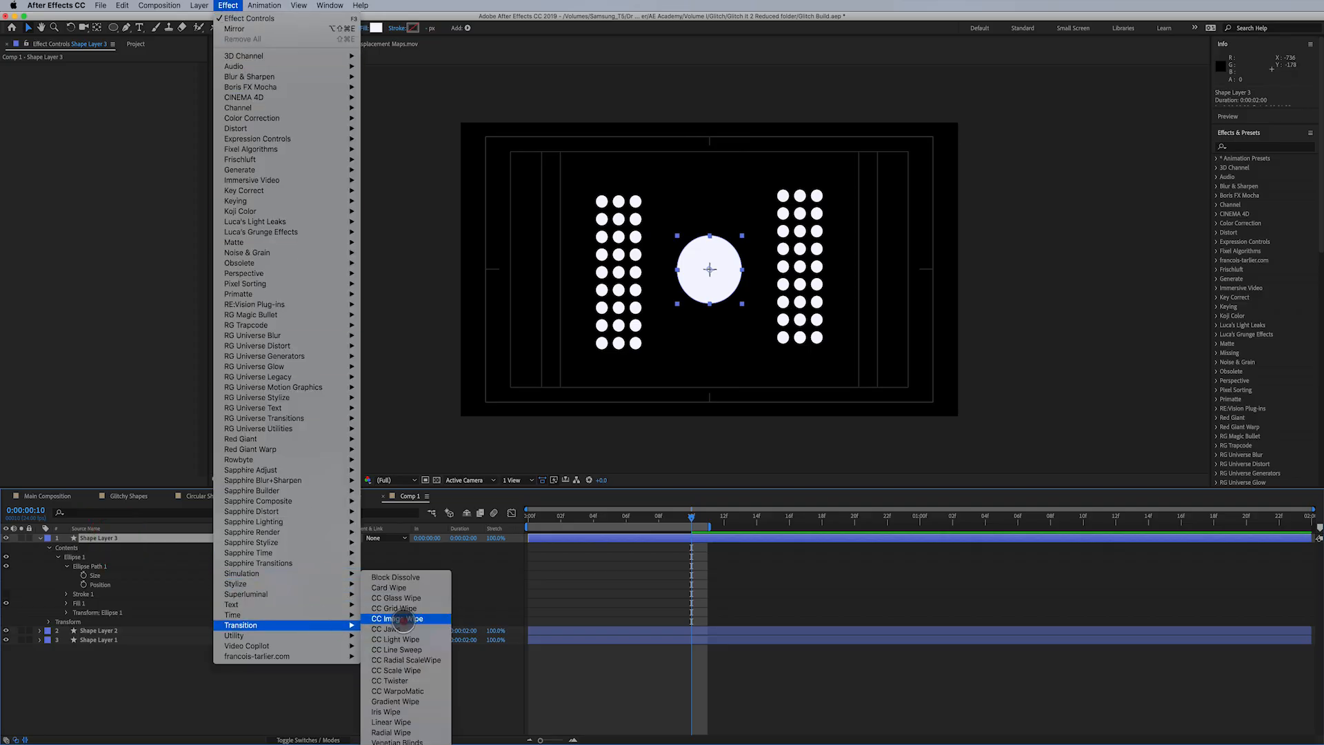
pyautogui.click(397, 741)
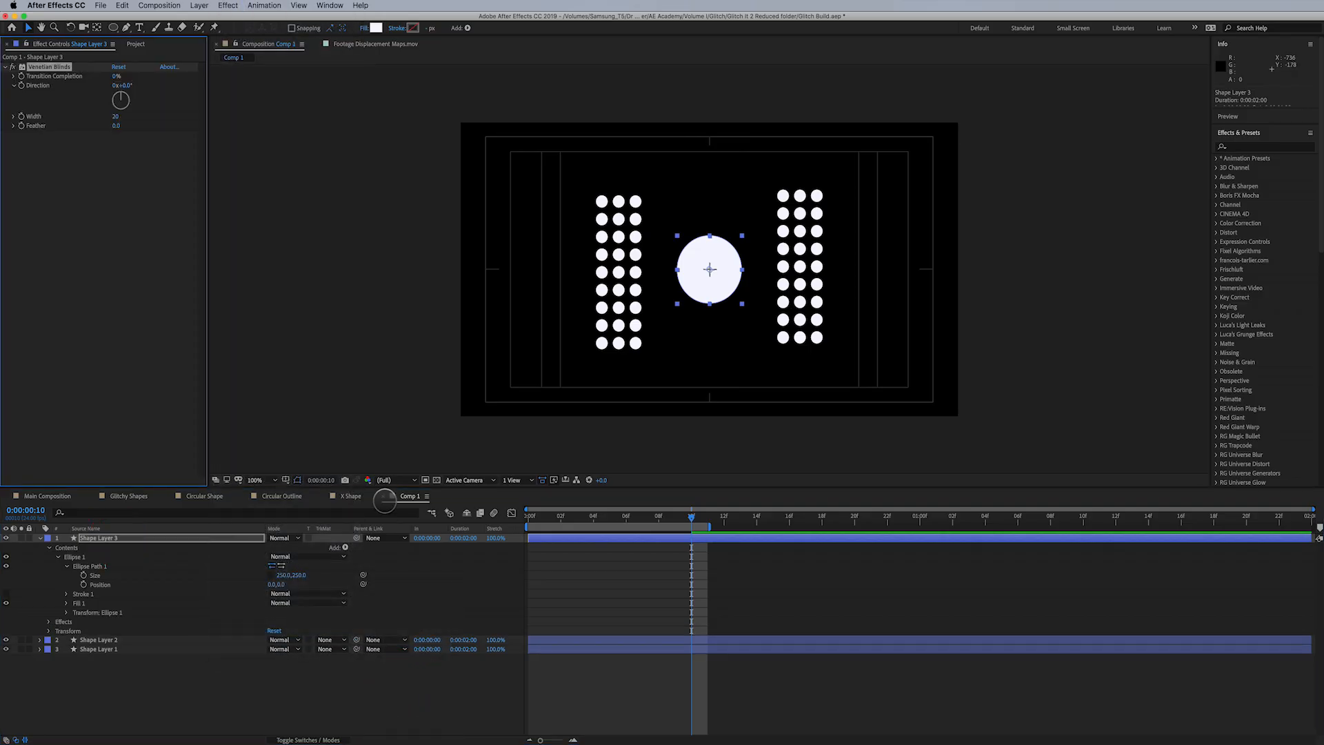
pyautogui.click(128, 84)
pyautogui.click(115, 115)
# - Keyframe Venetian Blinds' Transition Completion from 0% at 0:00:00:00 to 100% at 0:00:00:10, and set its Width to 25
pyautogui.click(21, 76)
pyautogui.press('u')
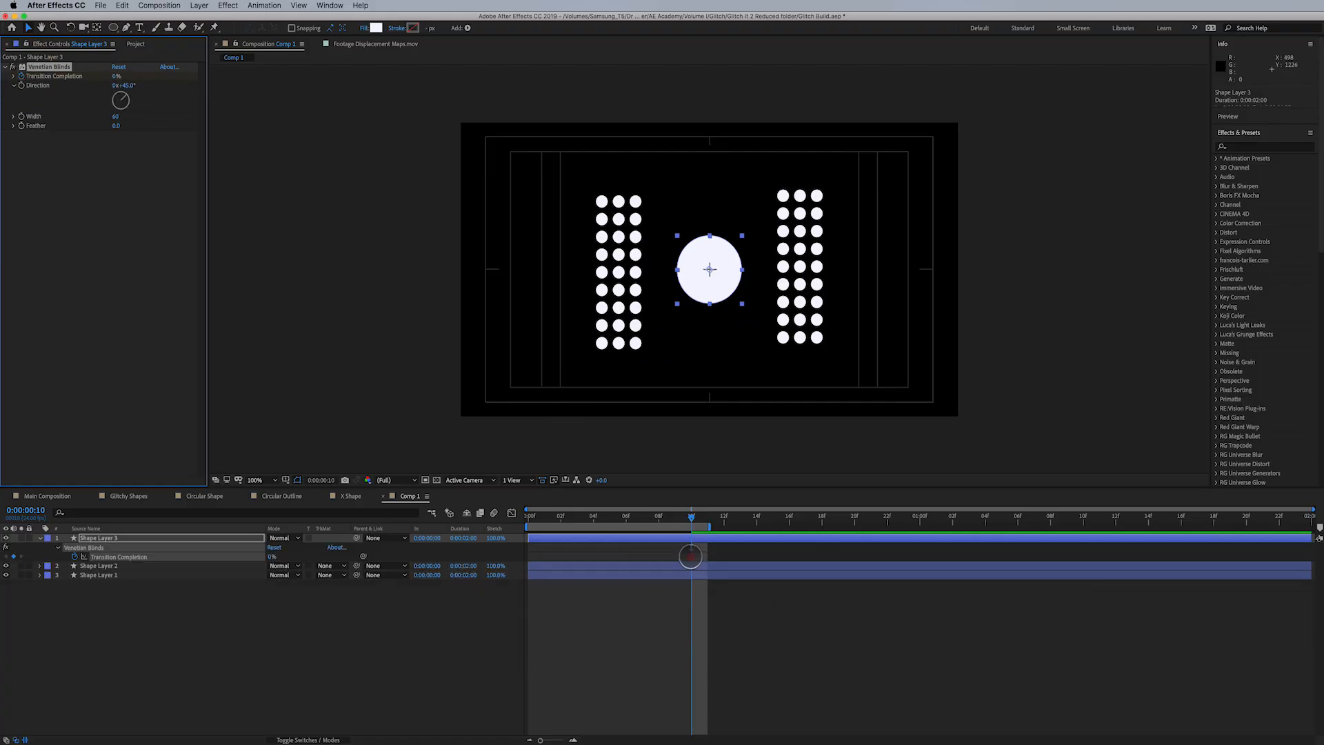
pyautogui.moveTo(690, 557); pyautogui.dragTo(535, 570)
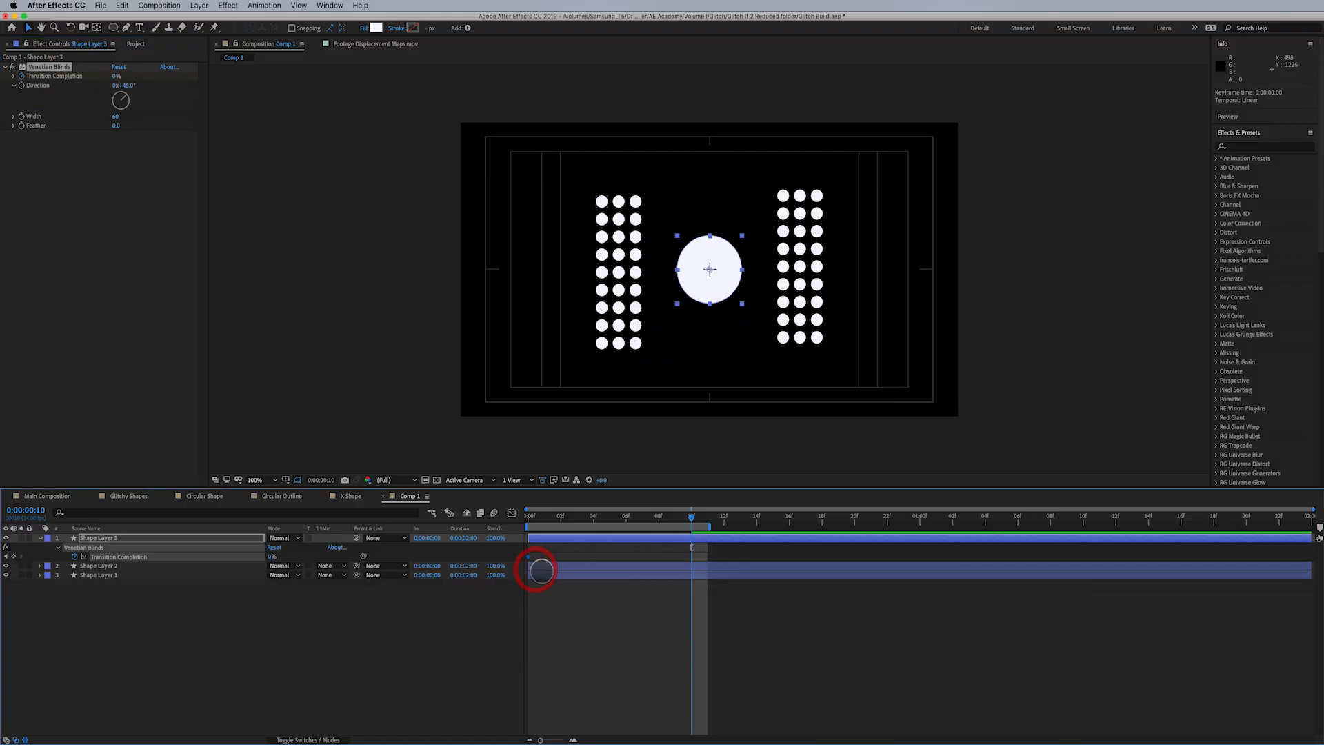
pyautogui.moveTo(117, 76); pyautogui.dragTo(100, 123)
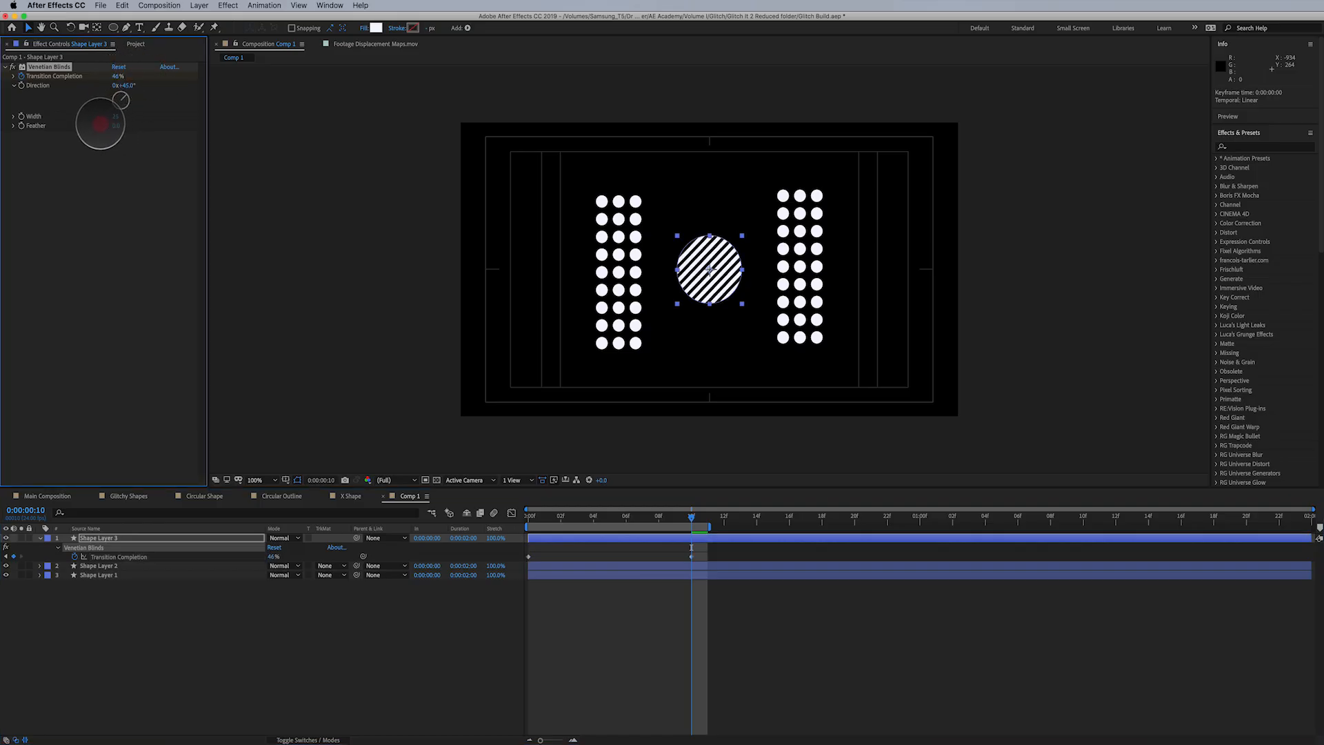
pyautogui.moveTo(119, 76); pyautogui.dragTo(184, 71)
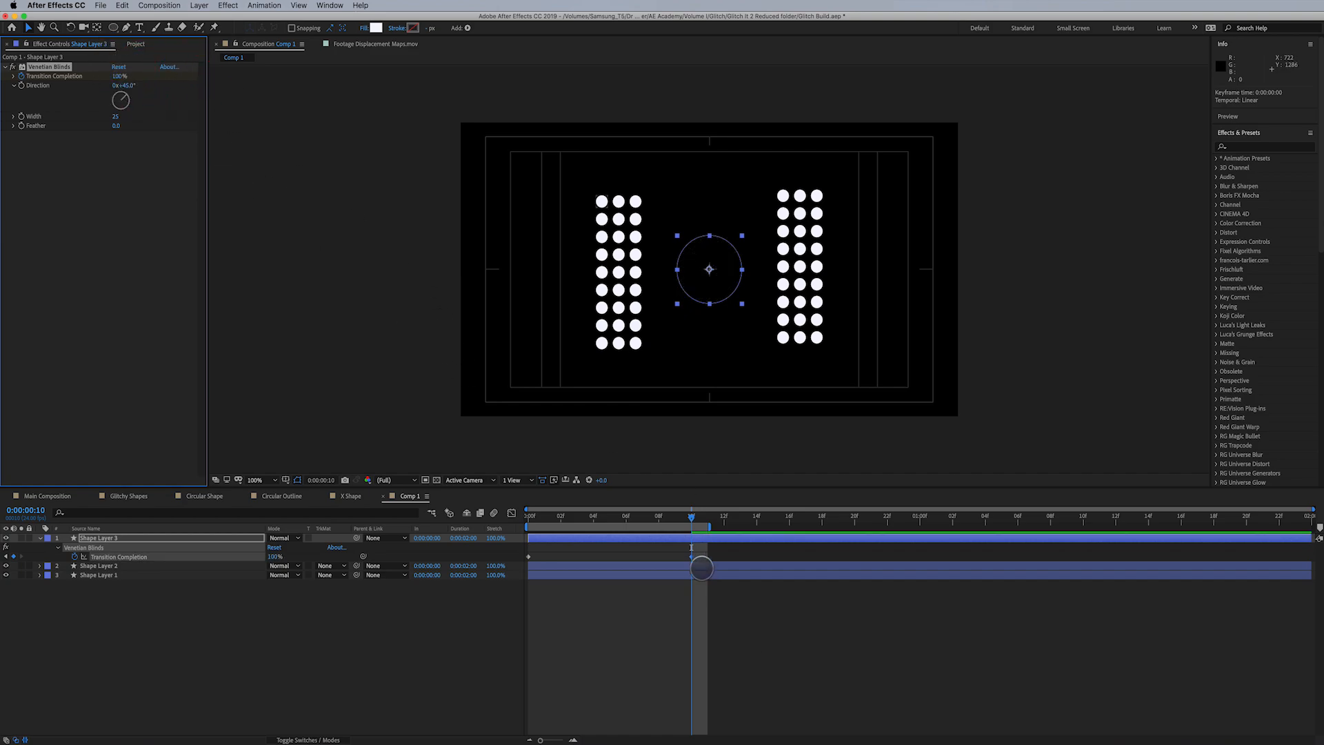
# - Time-reverse the Venetian Blinds Transition Completion keyframes on the central circle layer and preview the animation
pyautogui.moveTo(692, 518); pyautogui.dragTo(577, 524)
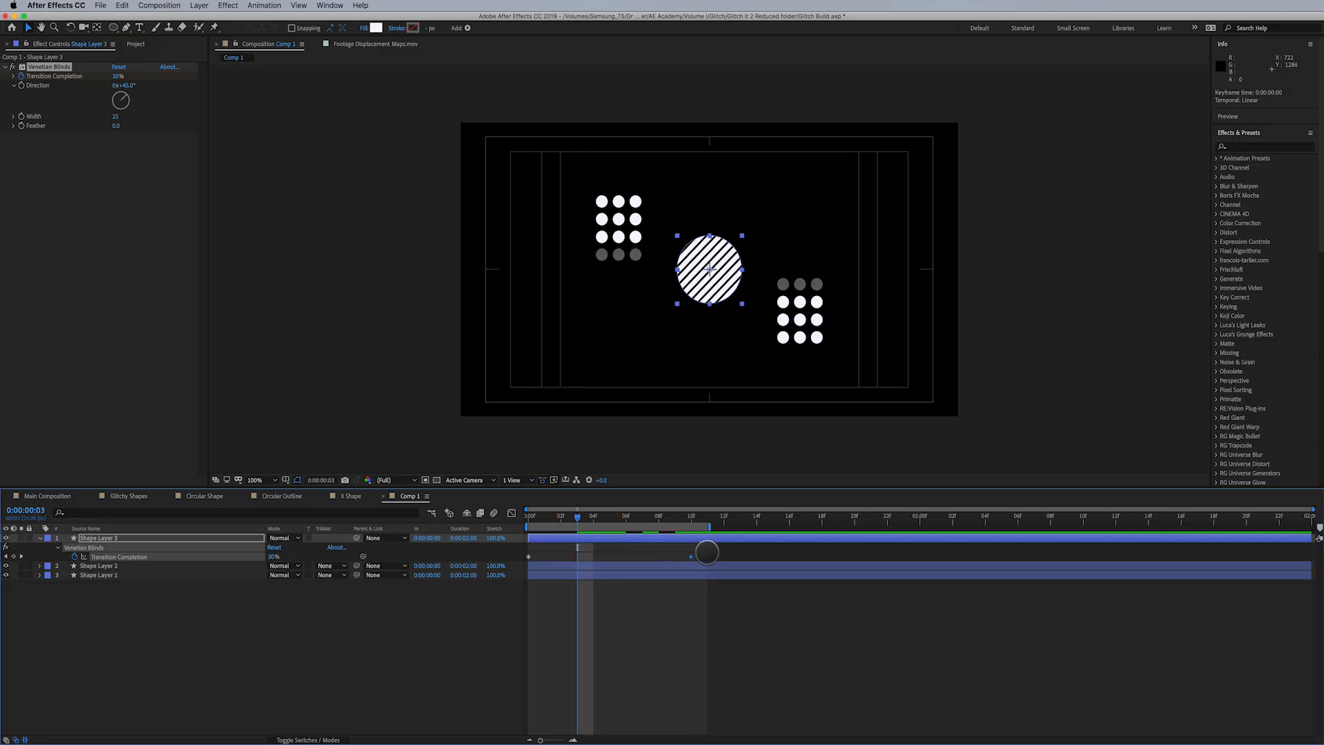
pyautogui.moveTo(710, 543); pyautogui.dragTo(526, 564)
pyautogui.rightClick(528, 556)
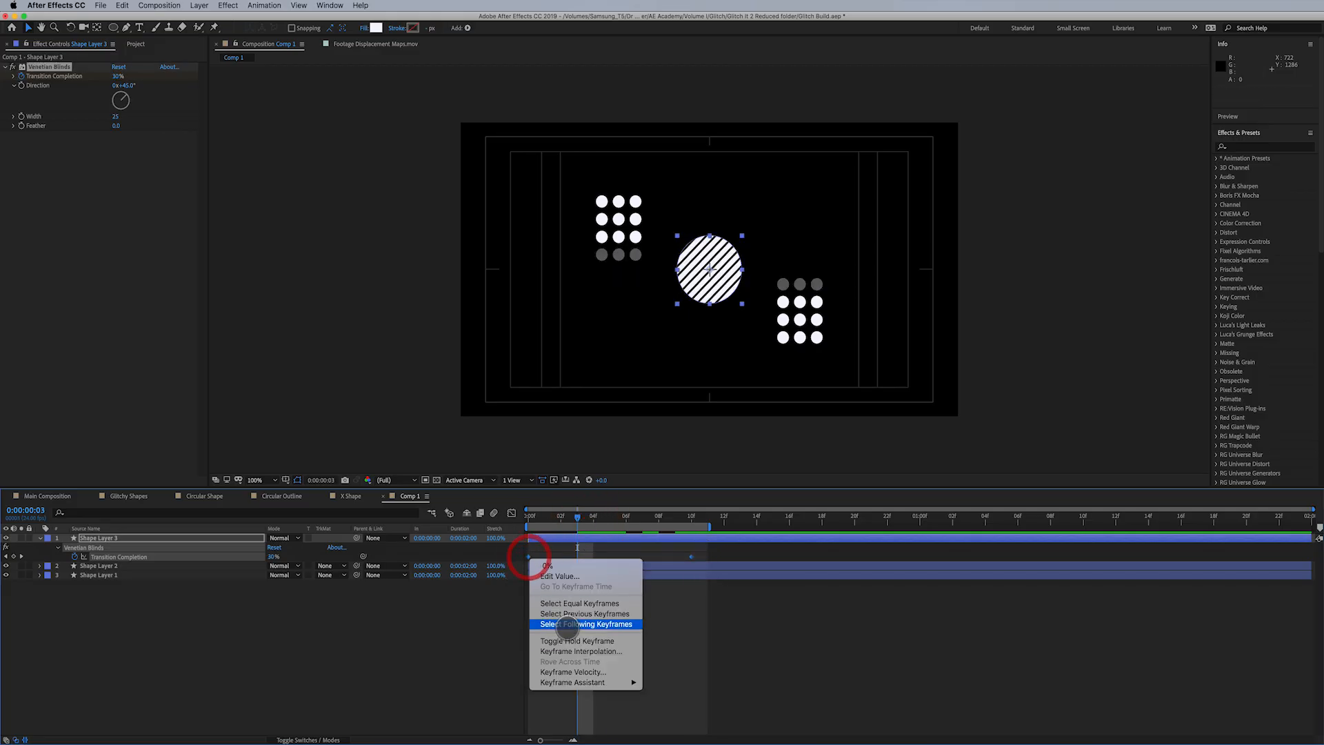
pyautogui.moveTo(594, 681)
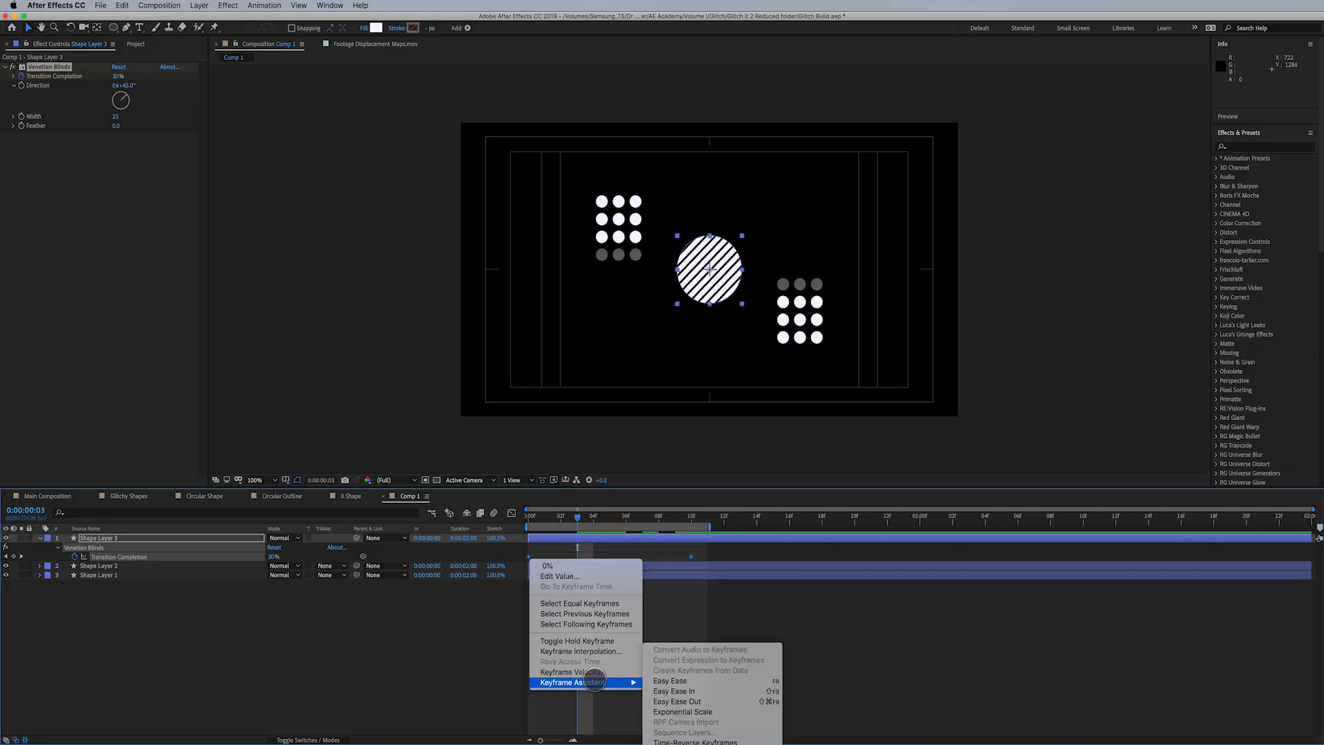
pyautogui.click(724, 741)
pyautogui.click(701, 549)
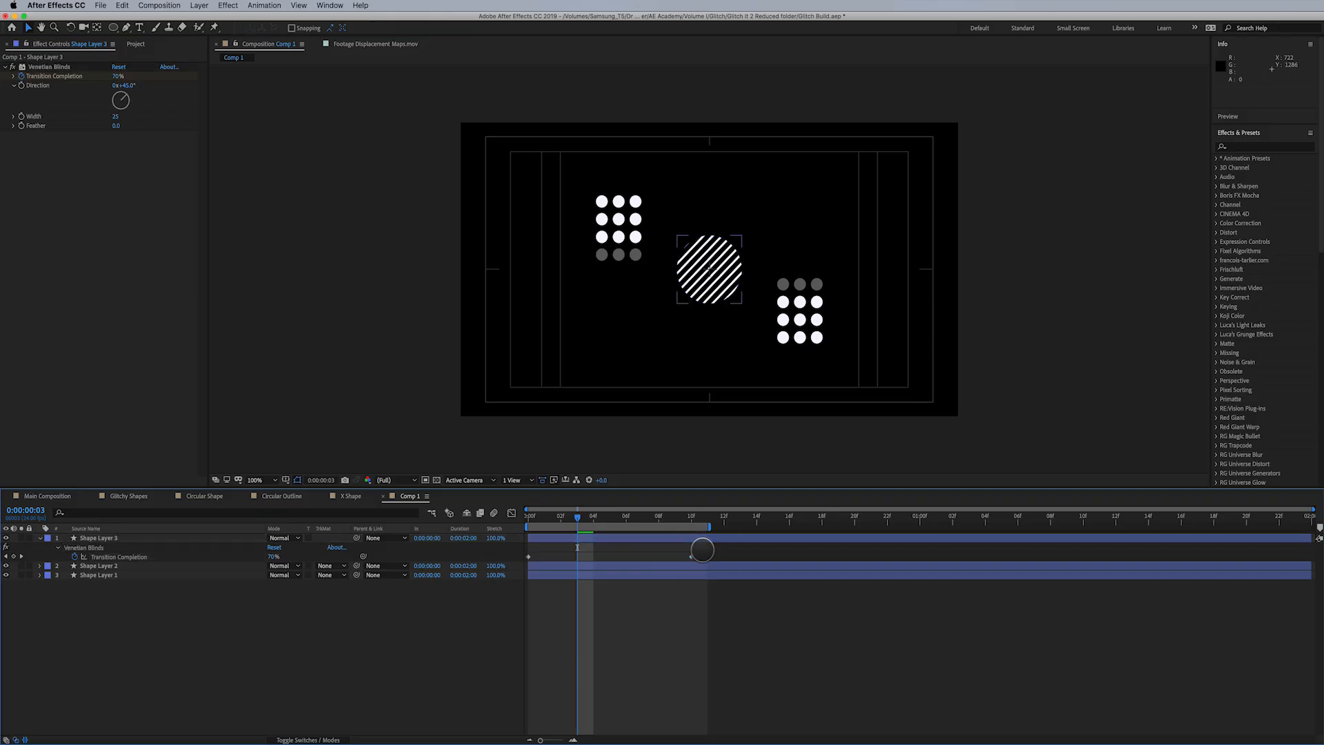
pyautogui.press('space')
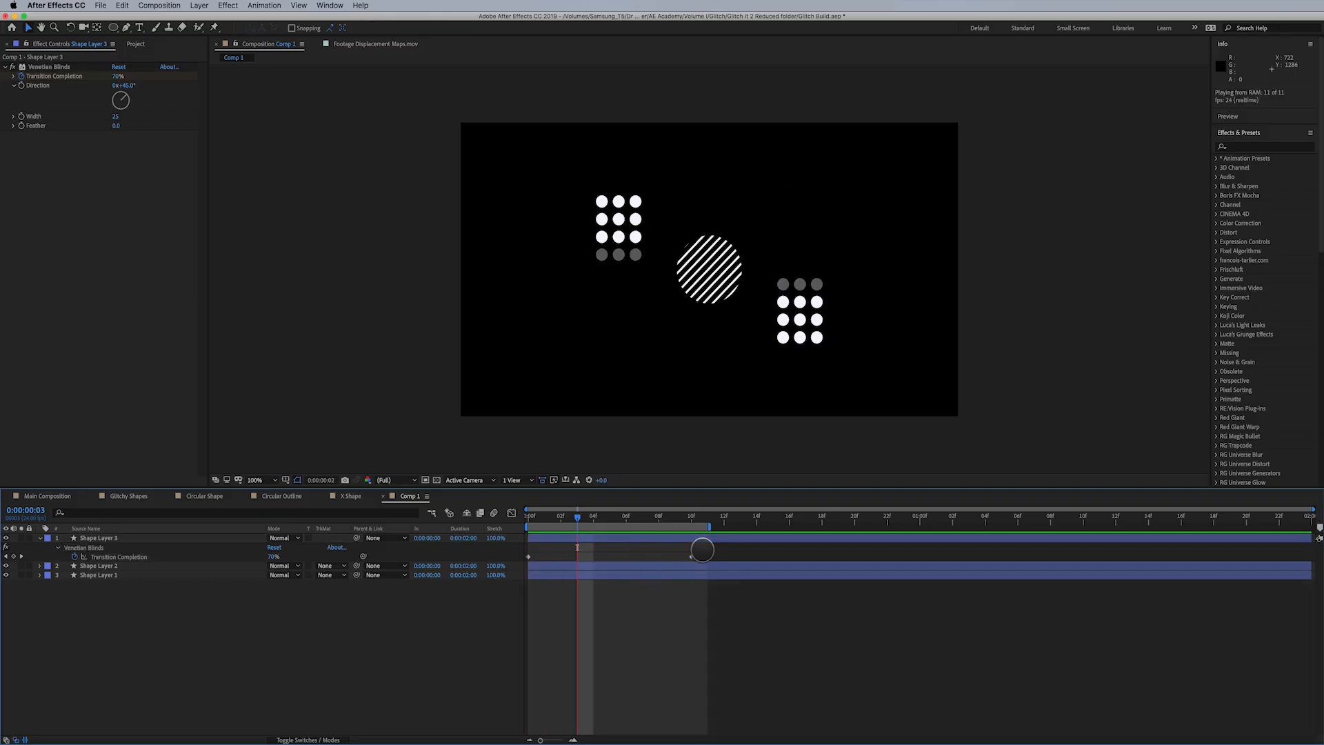
pyautogui.press('space')
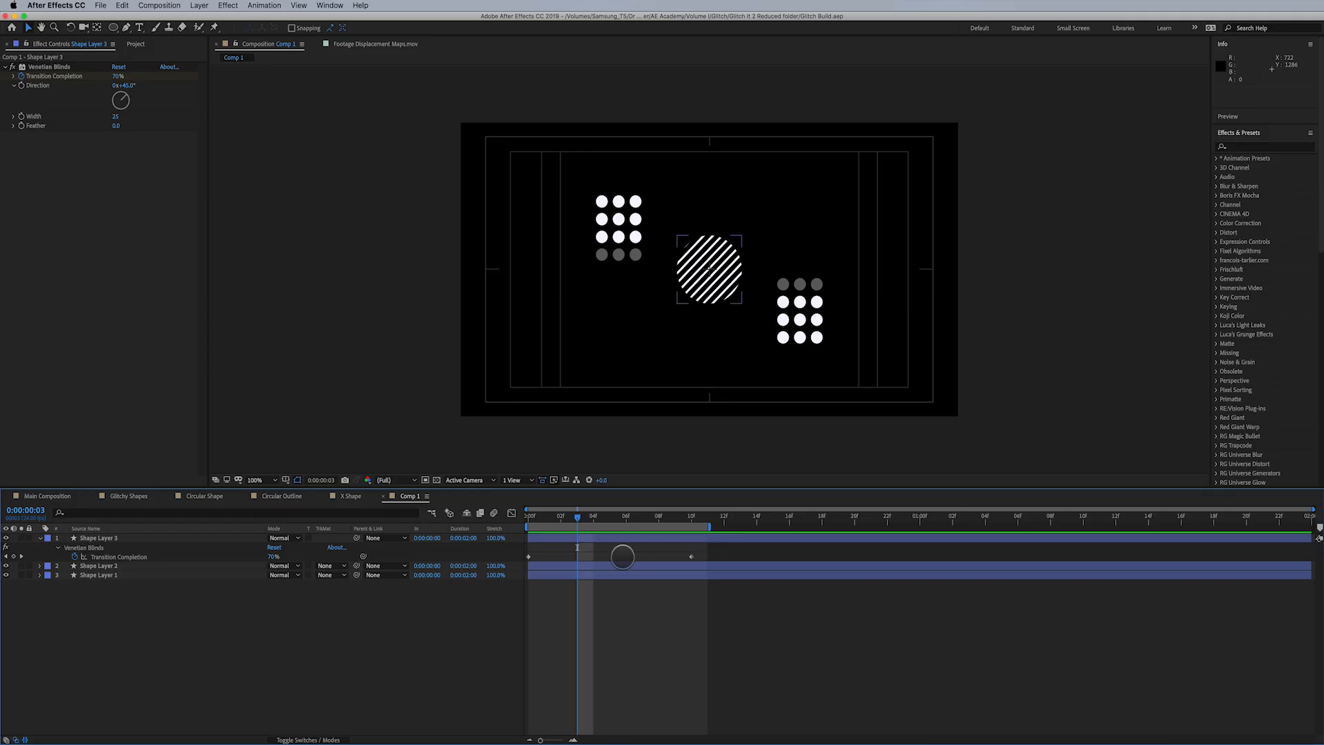
# - Rename the dot-grid and circle composition to "Interesting Pattern"
pyautogui.click(75, 497)
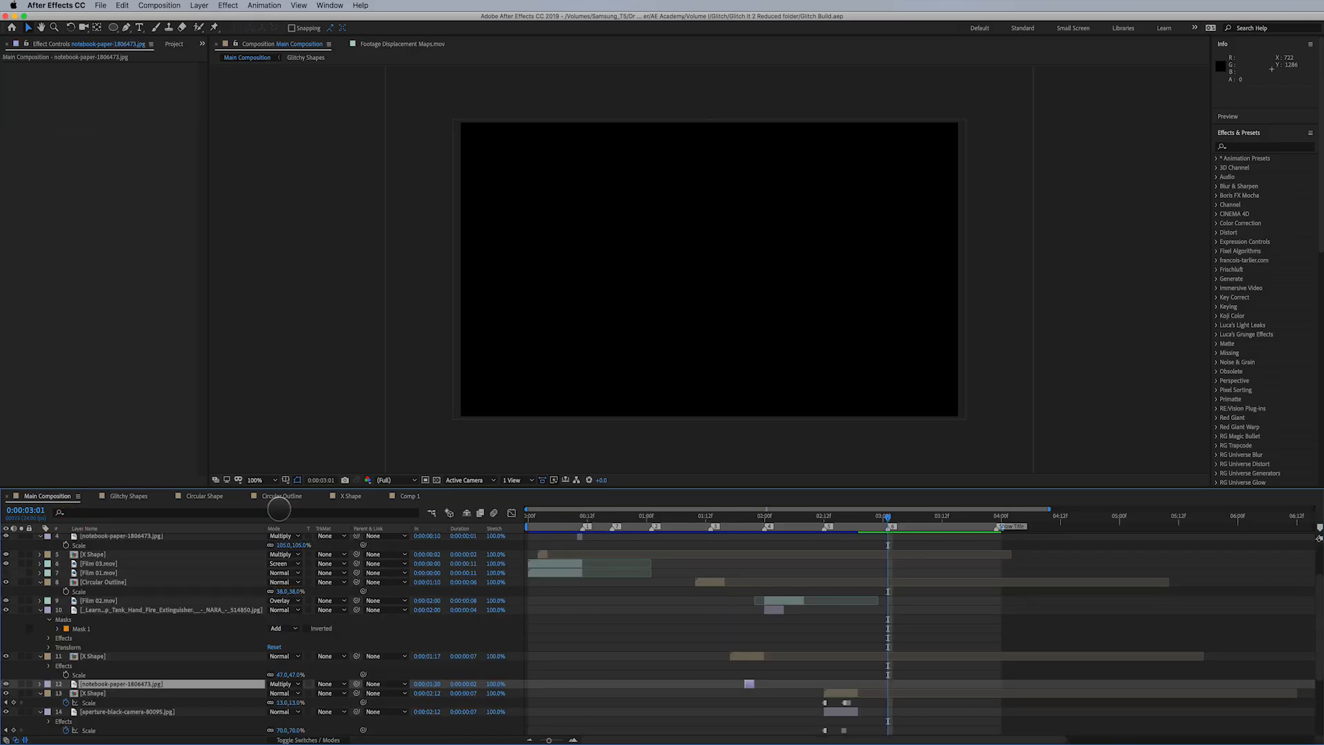
pyautogui.click(403, 496)
pyautogui.press('super+k')
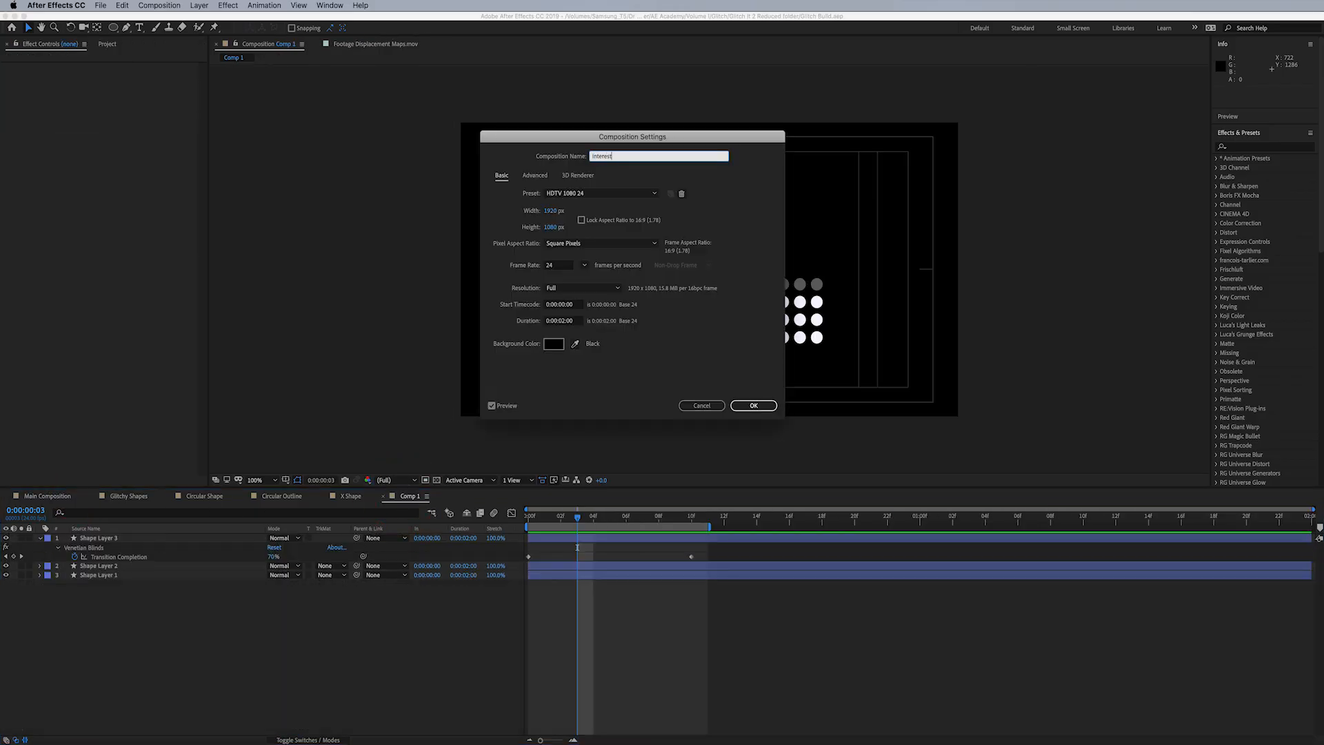
pyautogui.write('Interesting Pattern')
pyautogui.press('Return')
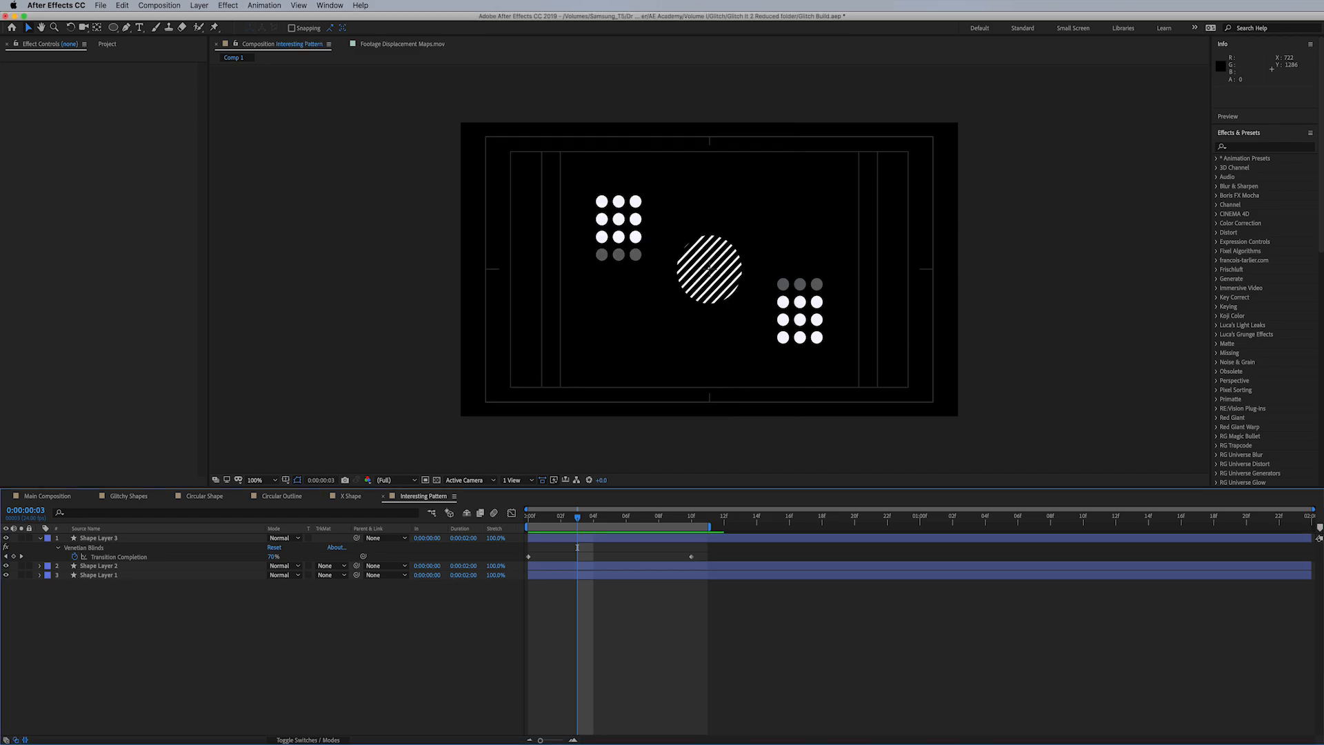
# - Return to Main Composition and move the Interesting Pattern composition from the Stock folder into the Comps folder
pyautogui.click(52, 496)
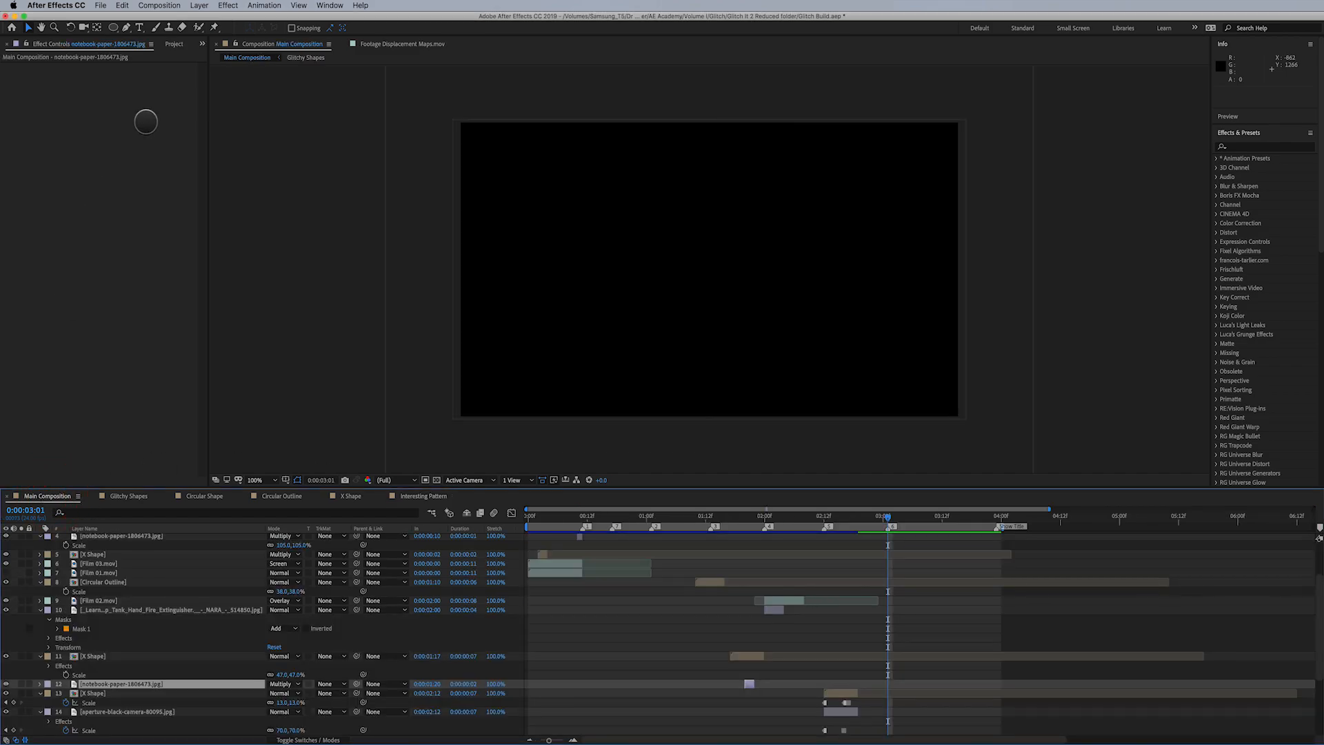
pyautogui.click(177, 46)
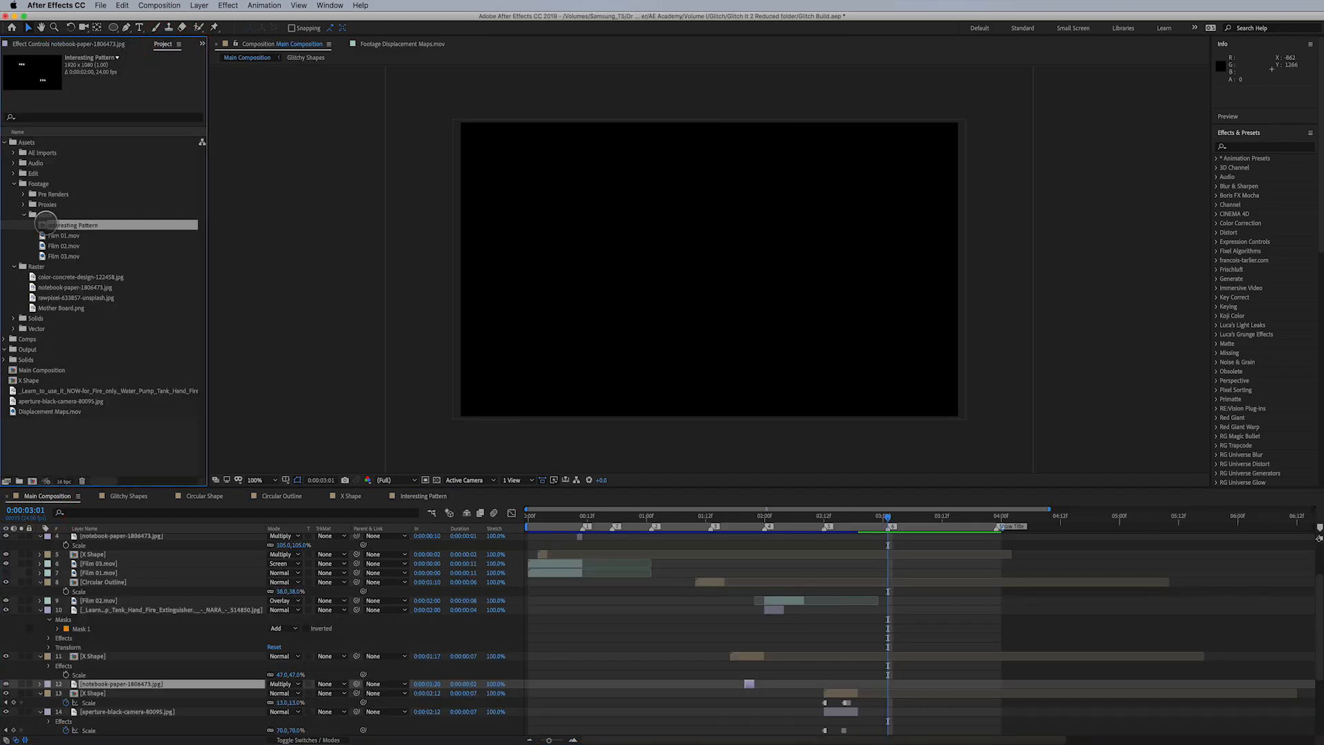
pyautogui.moveTo(42, 225); pyautogui.dragTo(51, 227)
pyautogui.click(45, 215)
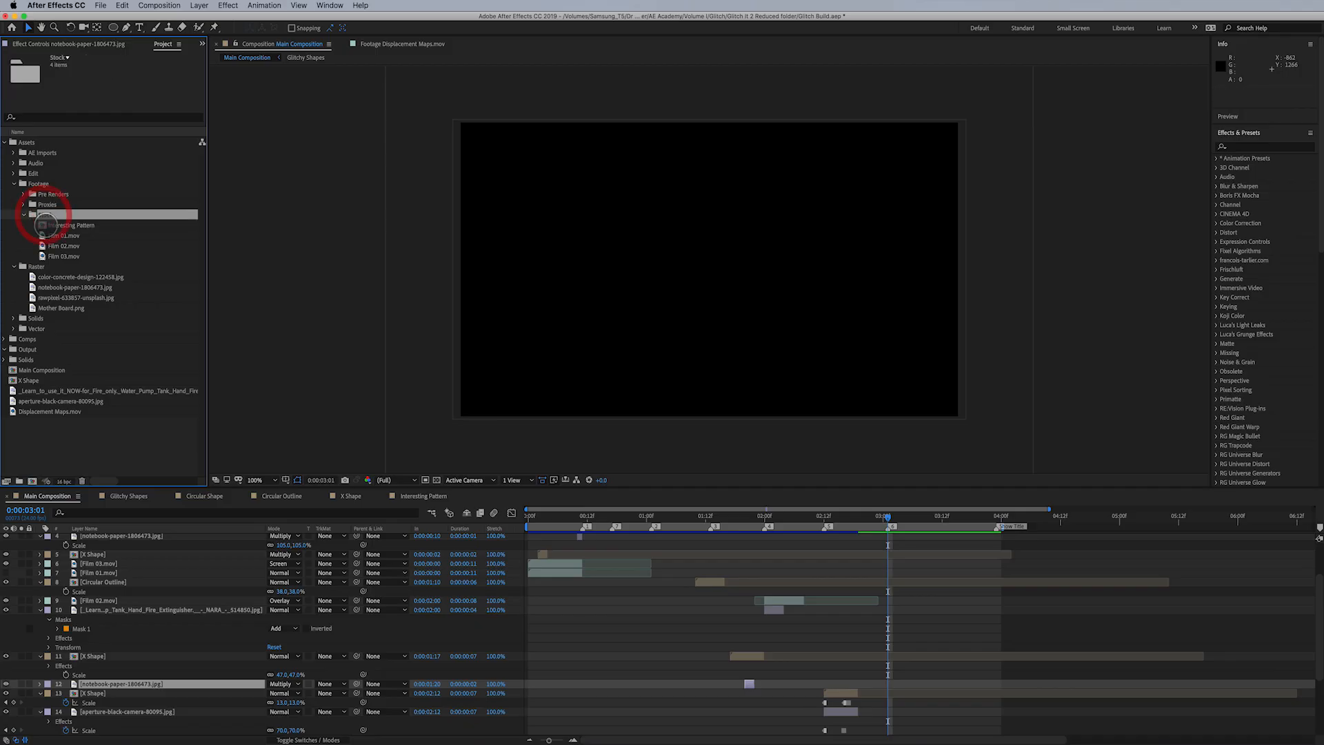
pyautogui.click(46, 225)
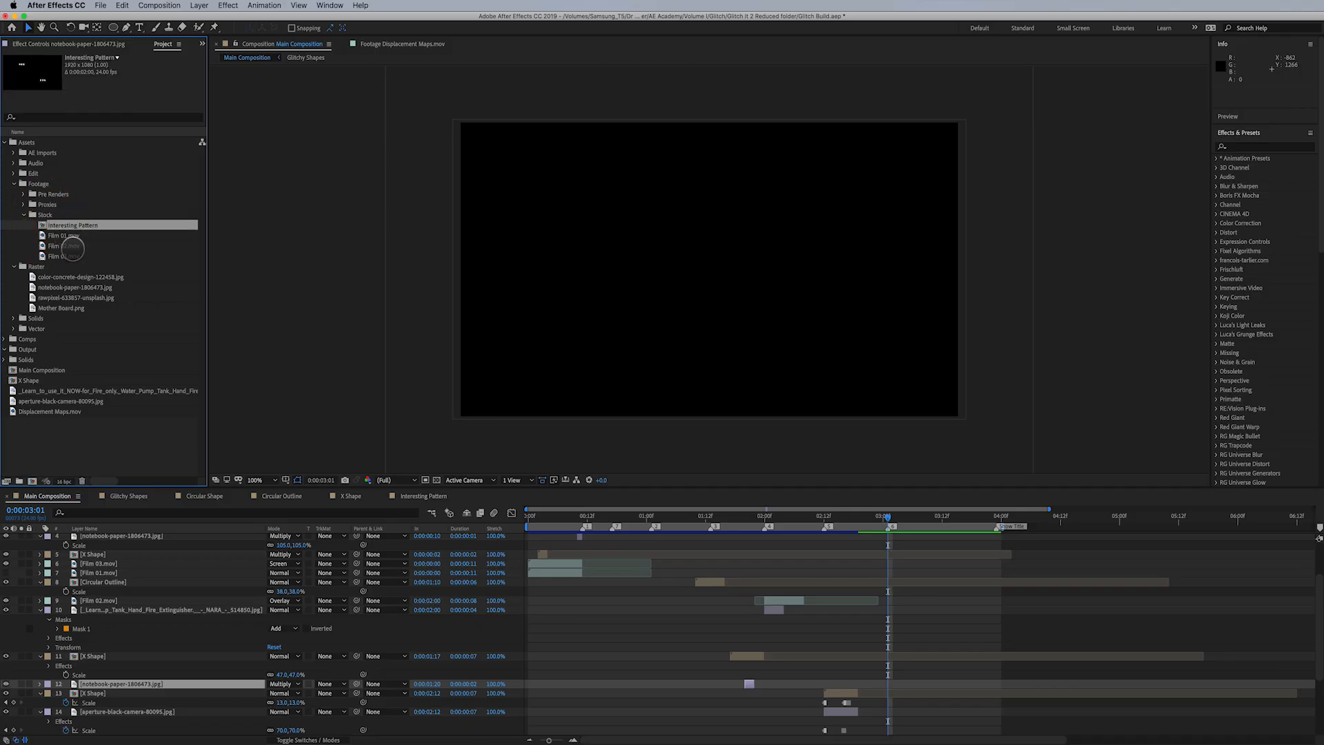
pyautogui.click(67, 235)
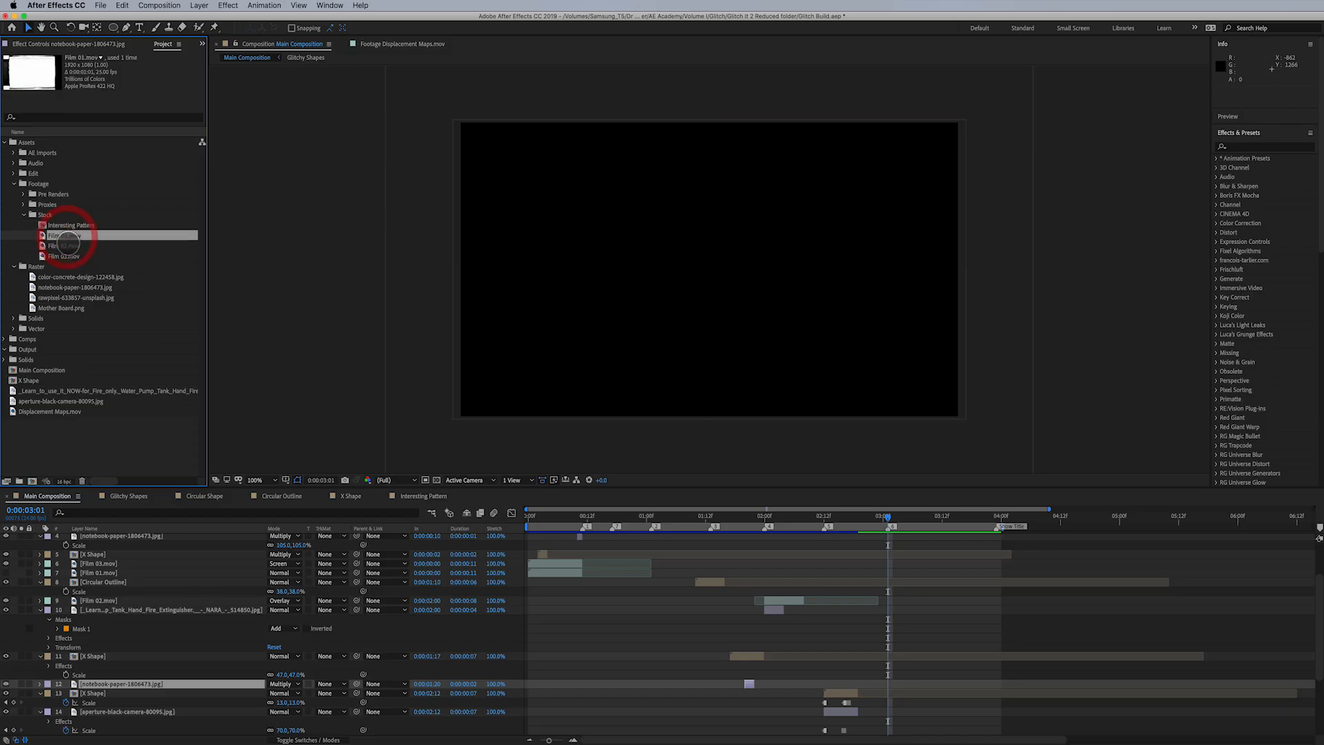
pyautogui.click(65, 245)
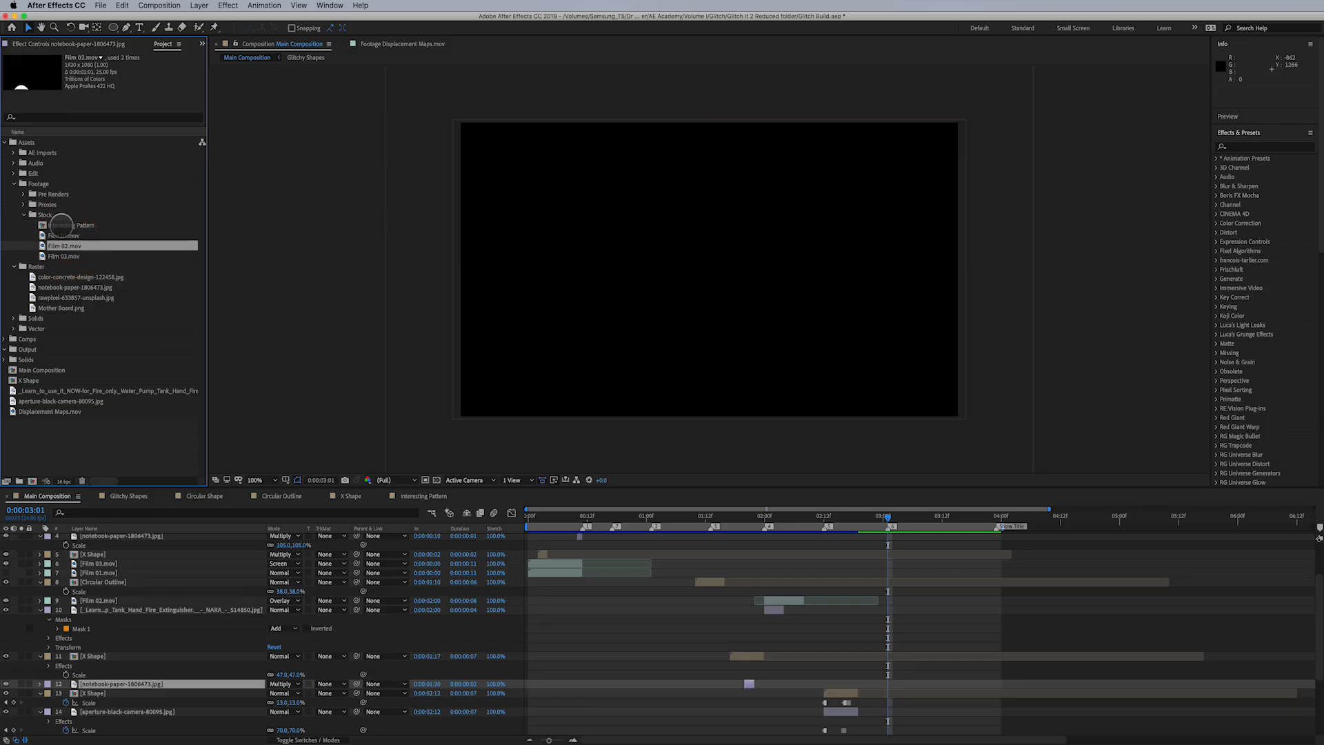
pyautogui.click(61, 225)
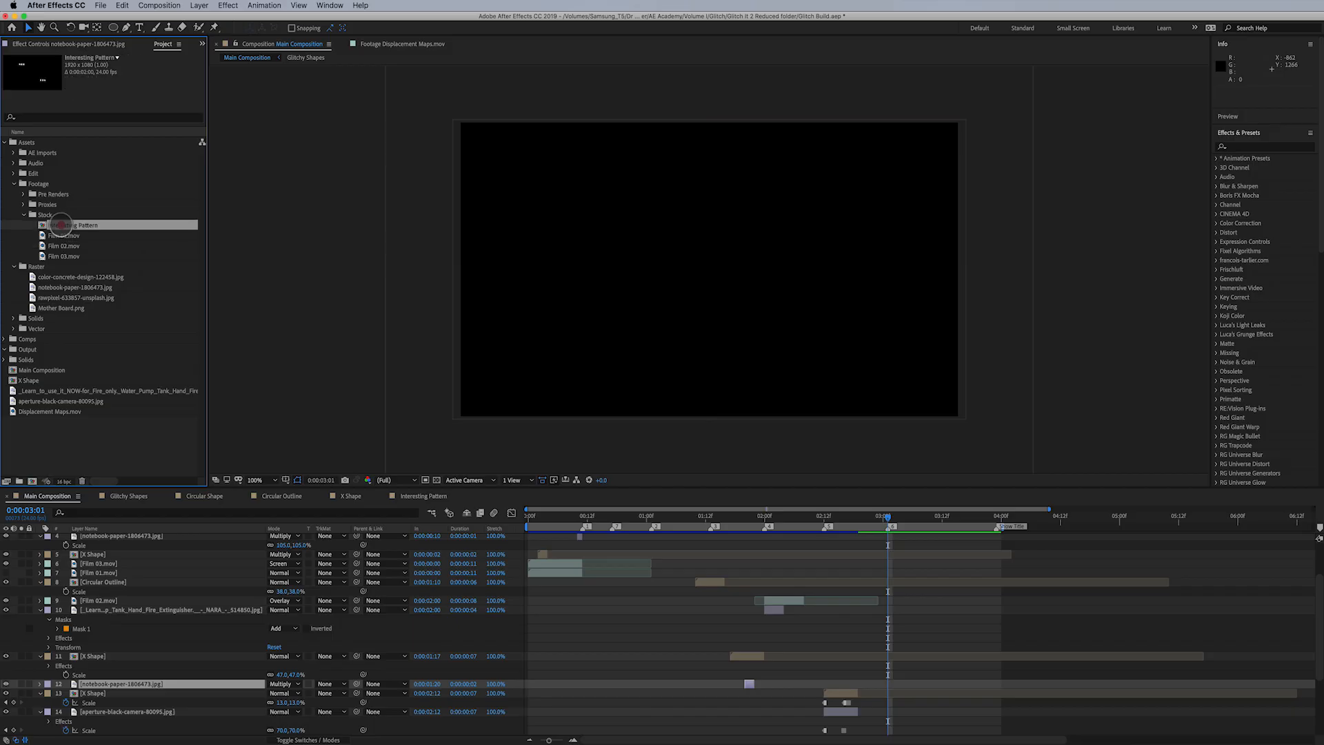
pyautogui.moveTo(59, 234); pyautogui.dragTo(12, 330)
pyautogui.click(5, 328)
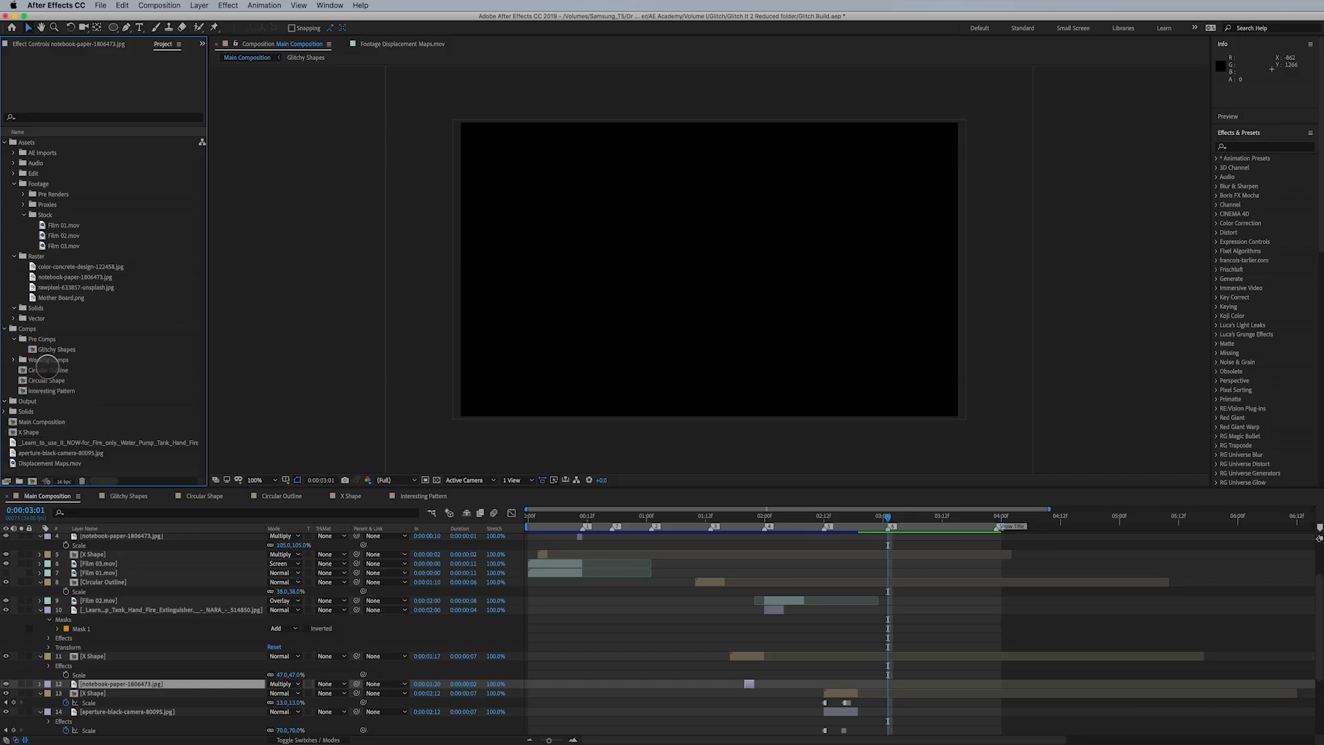
# - Move the Circular Outline, Circular Shape and Interesting Pattern compositions into the Pre Comps folder
pyautogui.click(46, 370)
pyautogui.keyDown('shift'); pyautogui.click(45, 390); pyautogui.keyUp('shift')
pyautogui.moveTo(44, 387); pyautogui.dragTo(47, 340)
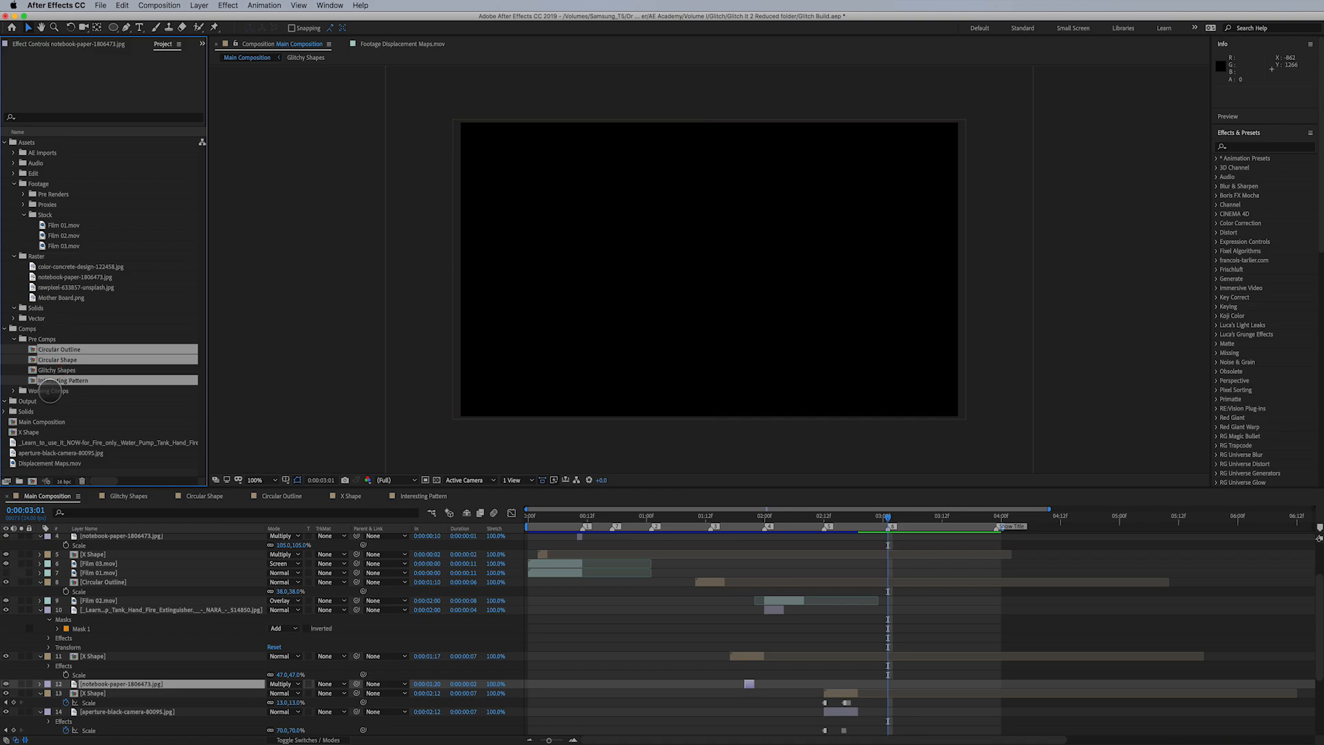
pyautogui.click(49, 391)
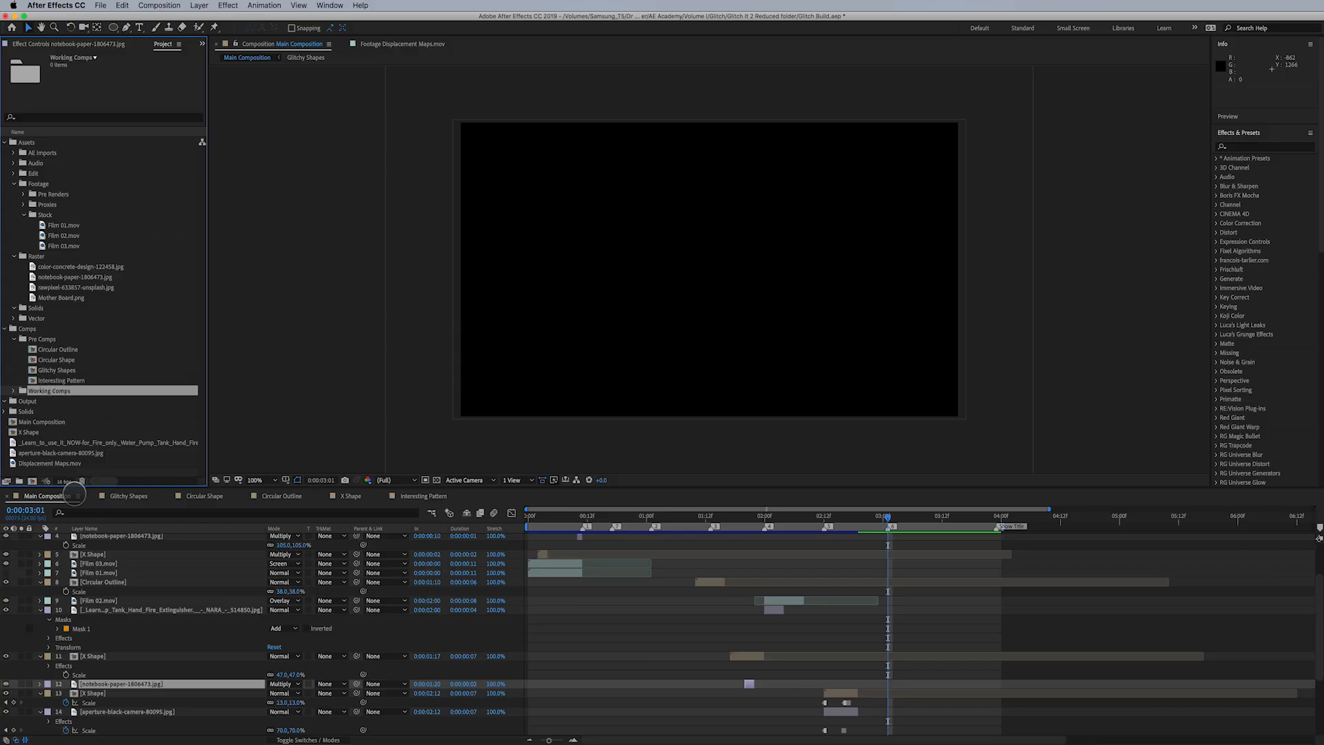
# - Add Interesting Pattern to Main Composition above Film 02.mov, starting at 0:00:03:01 and trimmed to 8 frames, and check it at 0:00:03:05
pyautogui.click(46, 495)
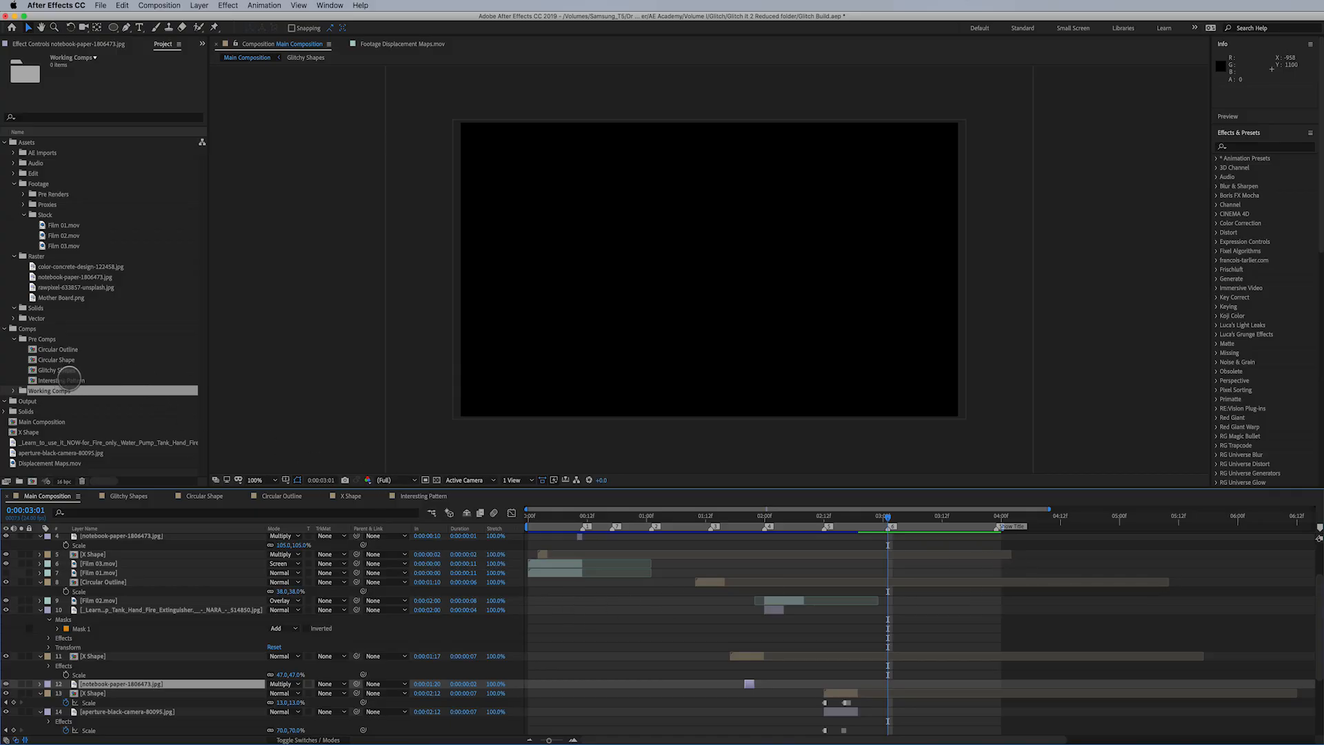
pyautogui.moveTo(69, 379); pyautogui.dragTo(927, 601)
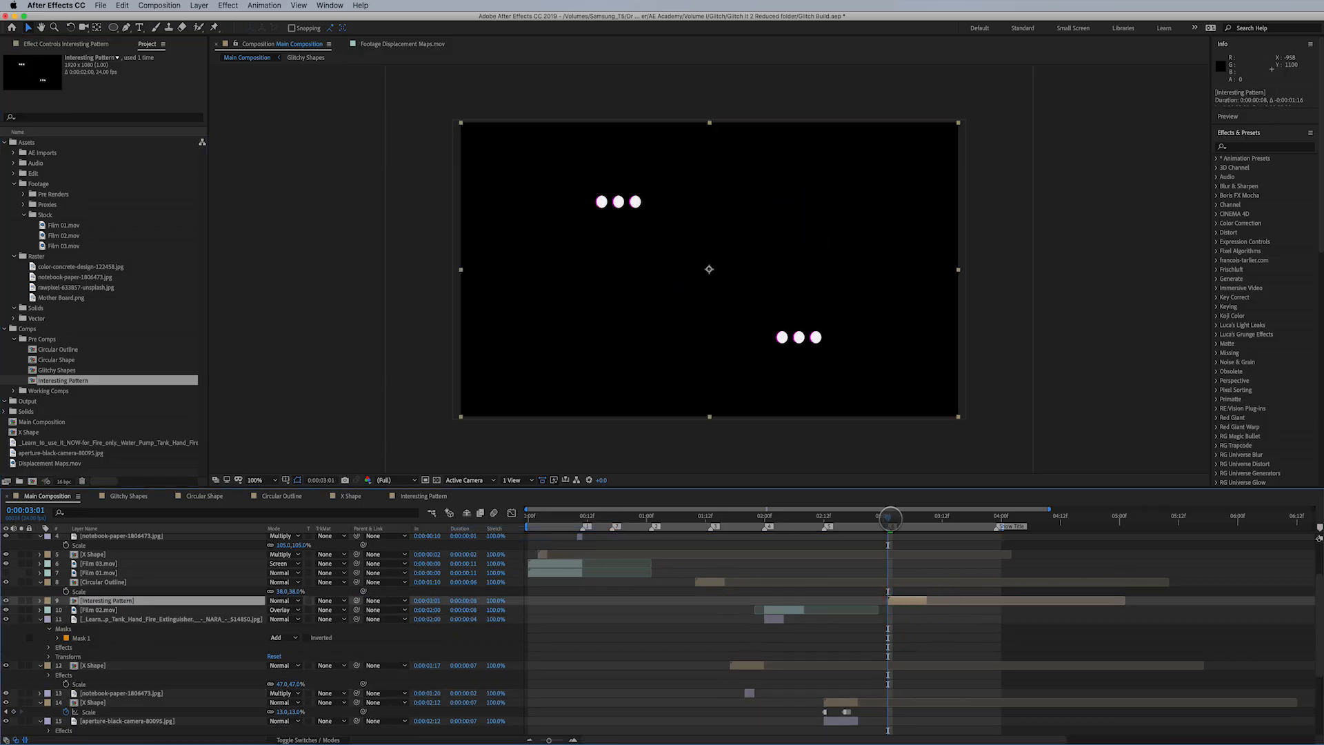
pyautogui.moveTo(895, 518); pyautogui.dragTo(907, 517)
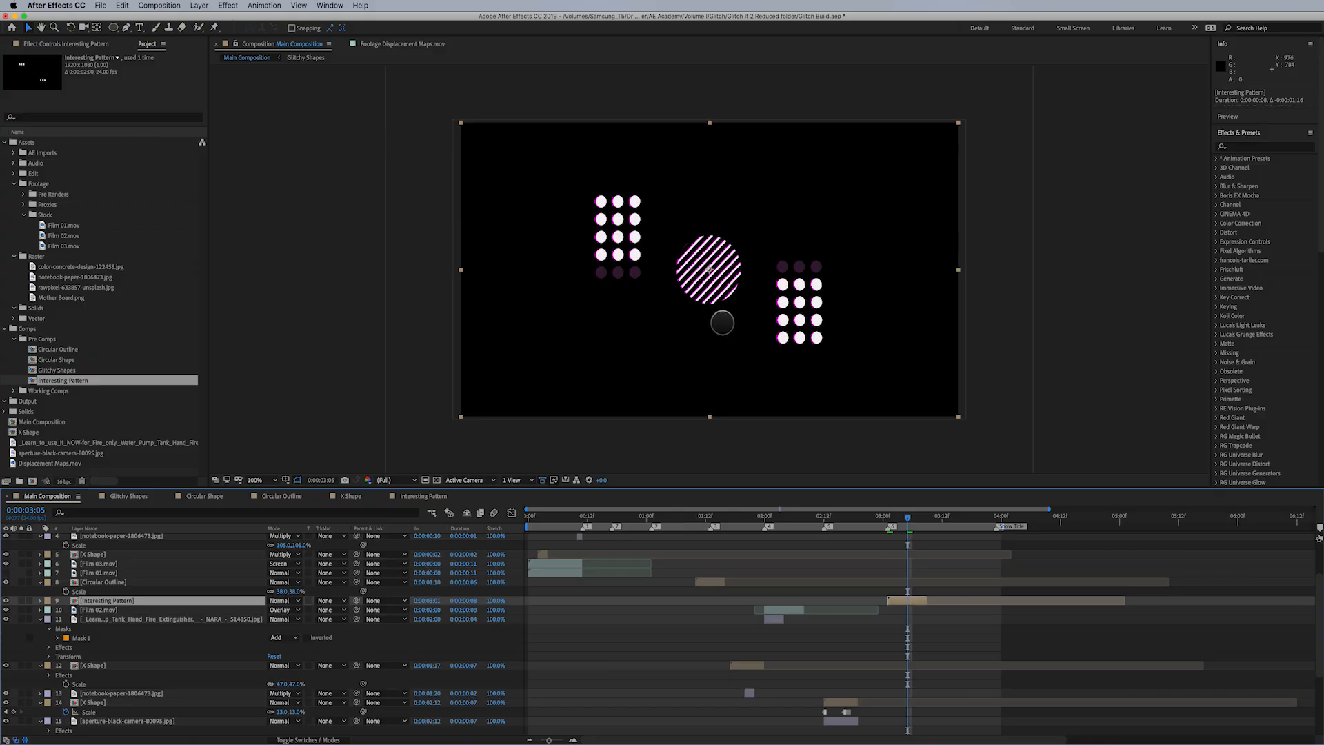
pyautogui.moveTo(909, 521)
pyautogui.mouseDown()
pyautogui.moveTo(890, 521)
pyautogui.moveTo(915, 522)
pyautogui.moveTo(890, 522)
pyautogui.moveTo(907, 532)
pyautogui.mouseUp()
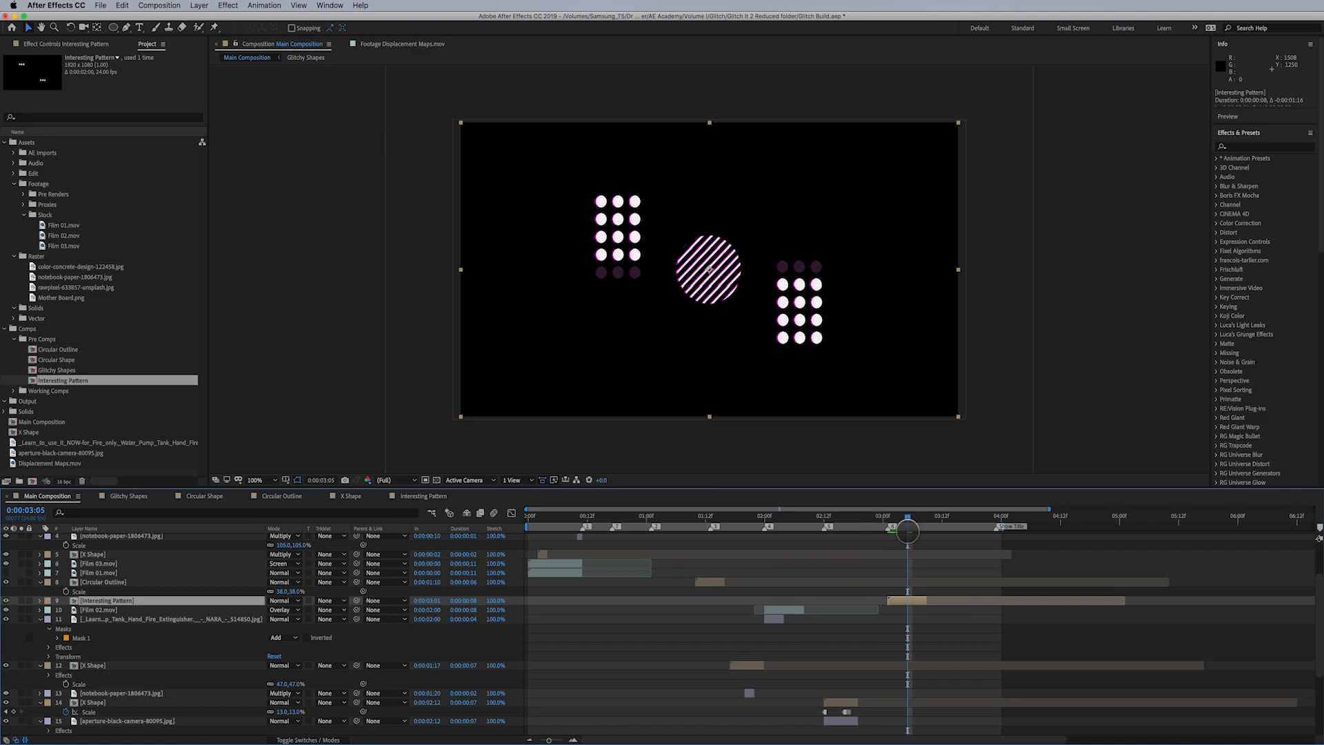
# - Compare Full and Half preview resolution at 0:00:01:01 in Main Composition and leave it set to Half
pyautogui.press('space')
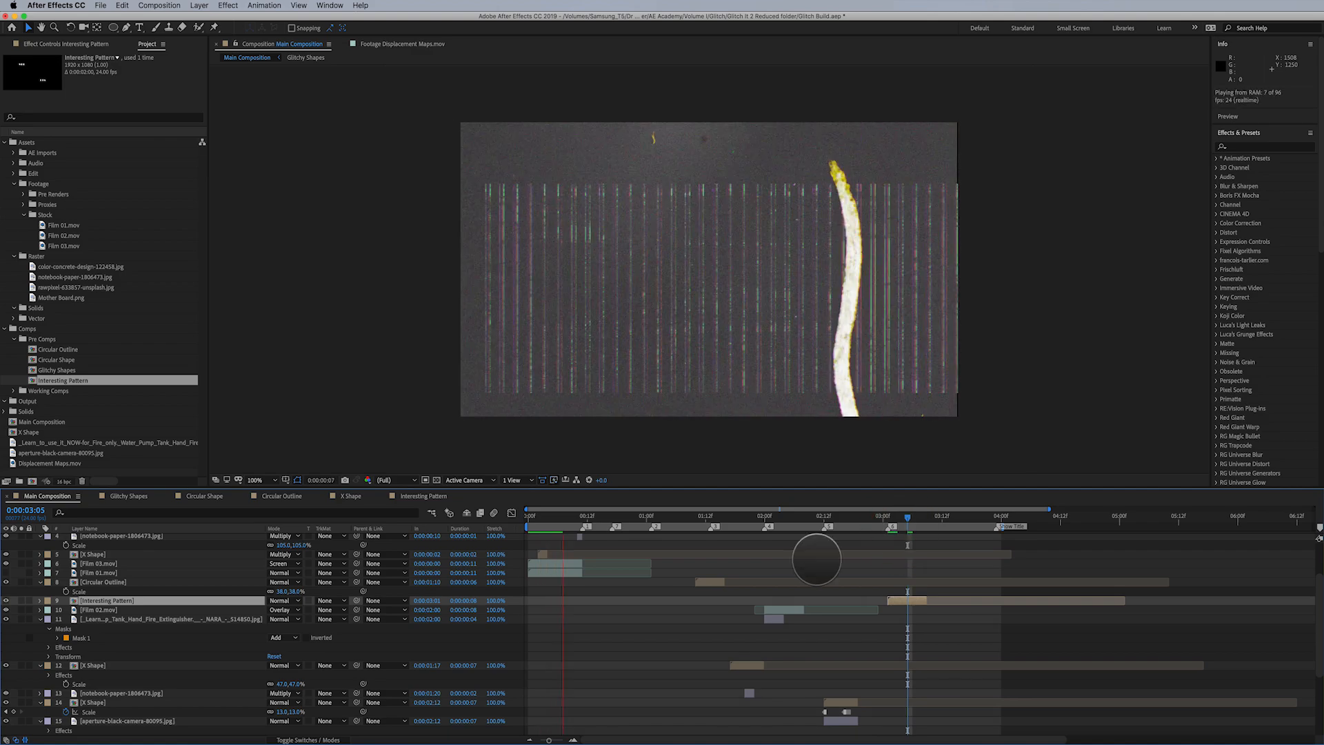
pyautogui.moveTo(595, 521); pyautogui.dragTo(650, 519)
pyautogui.click(396, 480)
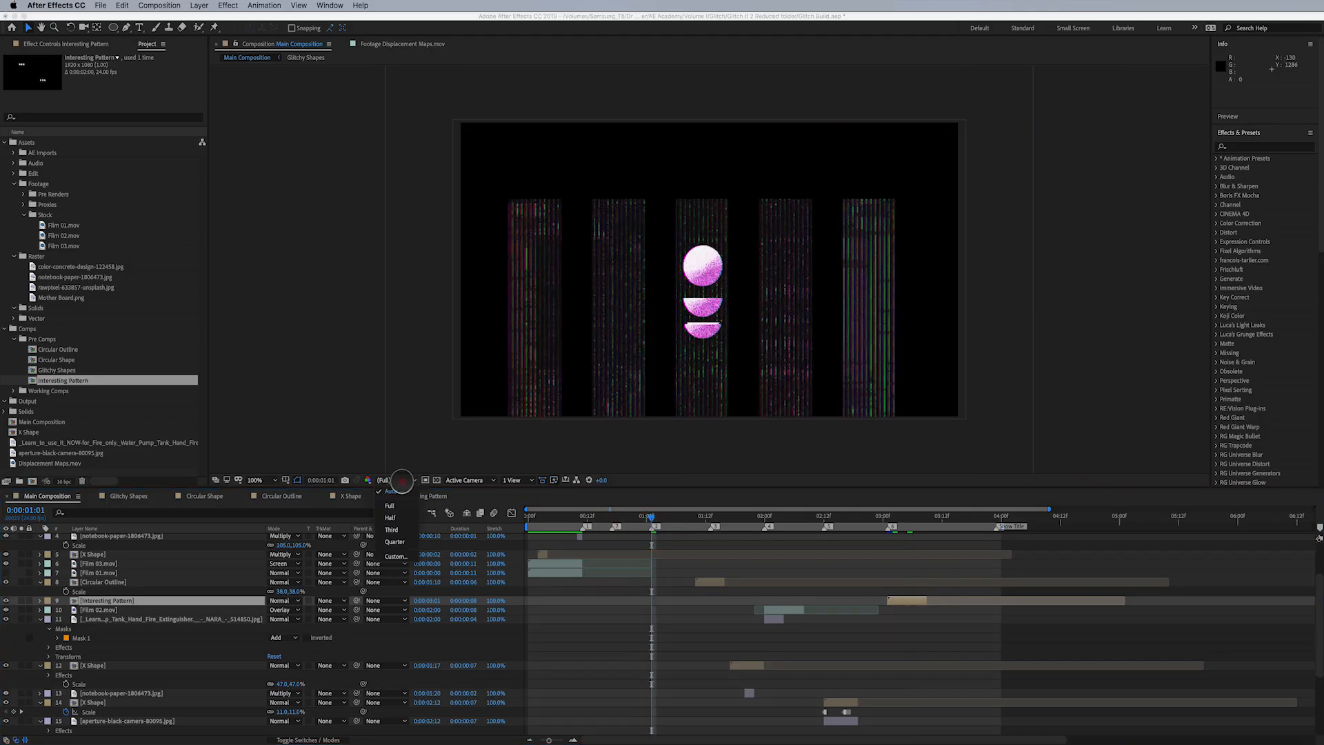
pyautogui.click(405, 514)
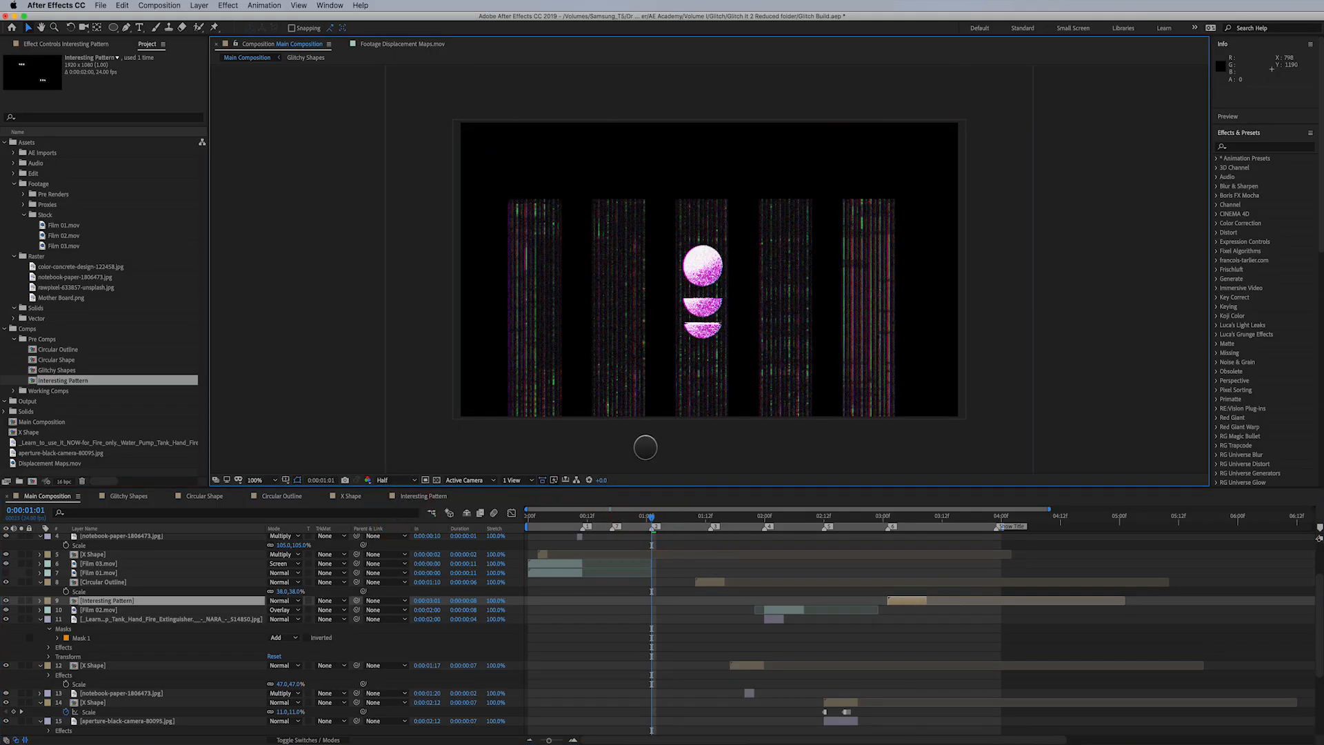
pyautogui.click(386, 480)
pyautogui.click(390, 506)
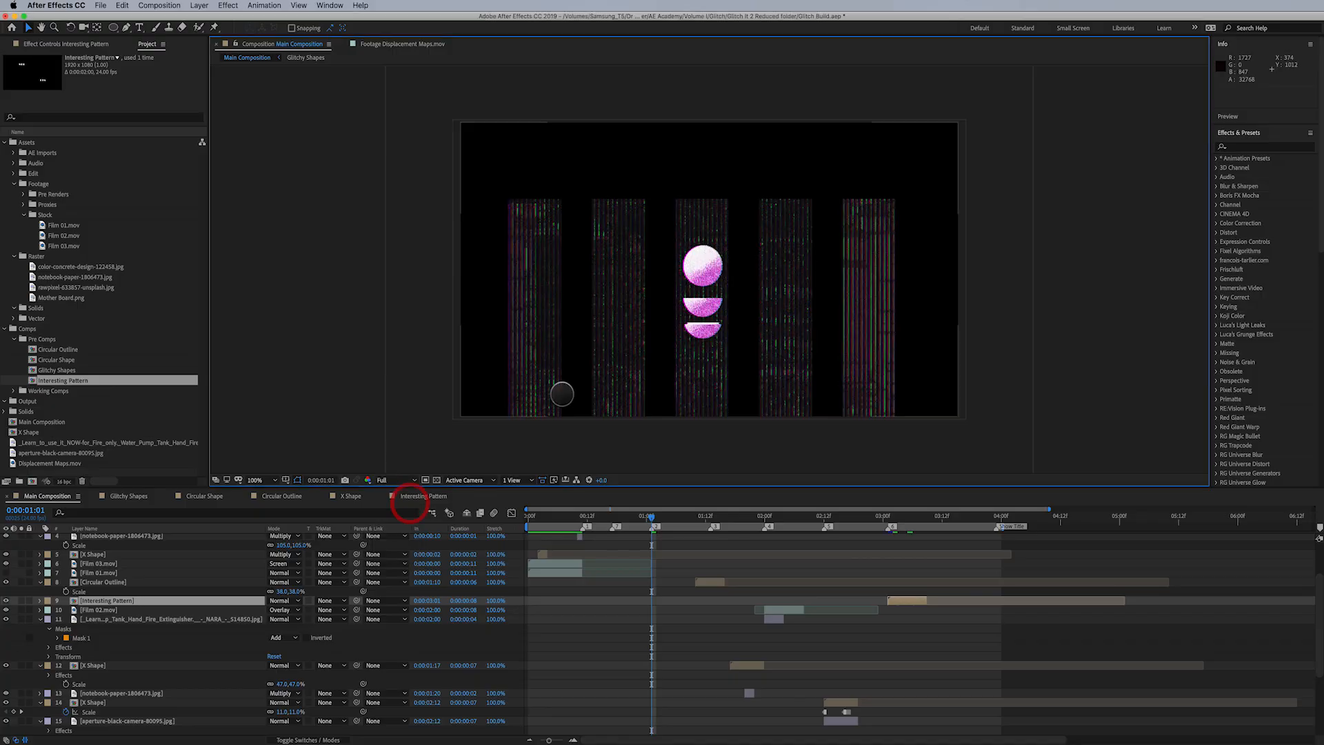
pyautogui.click(396, 480)
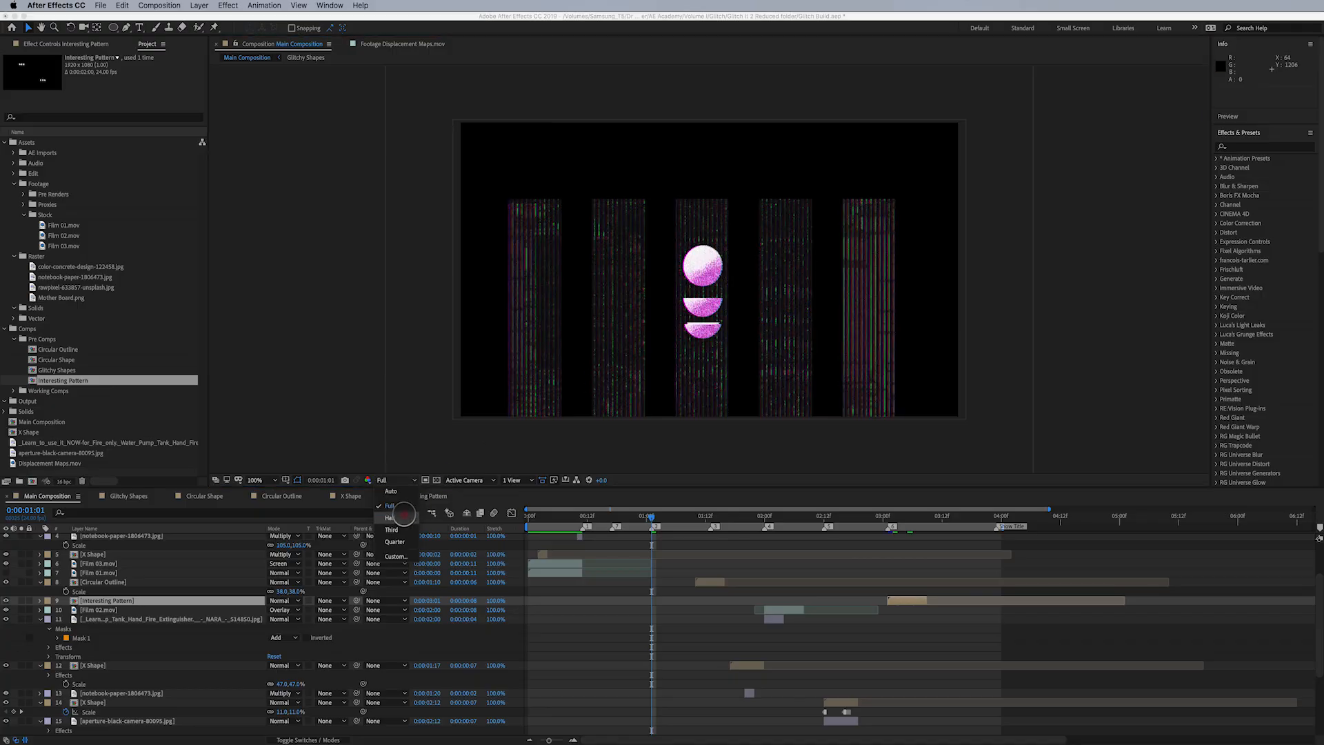
pyautogui.click(403, 514)
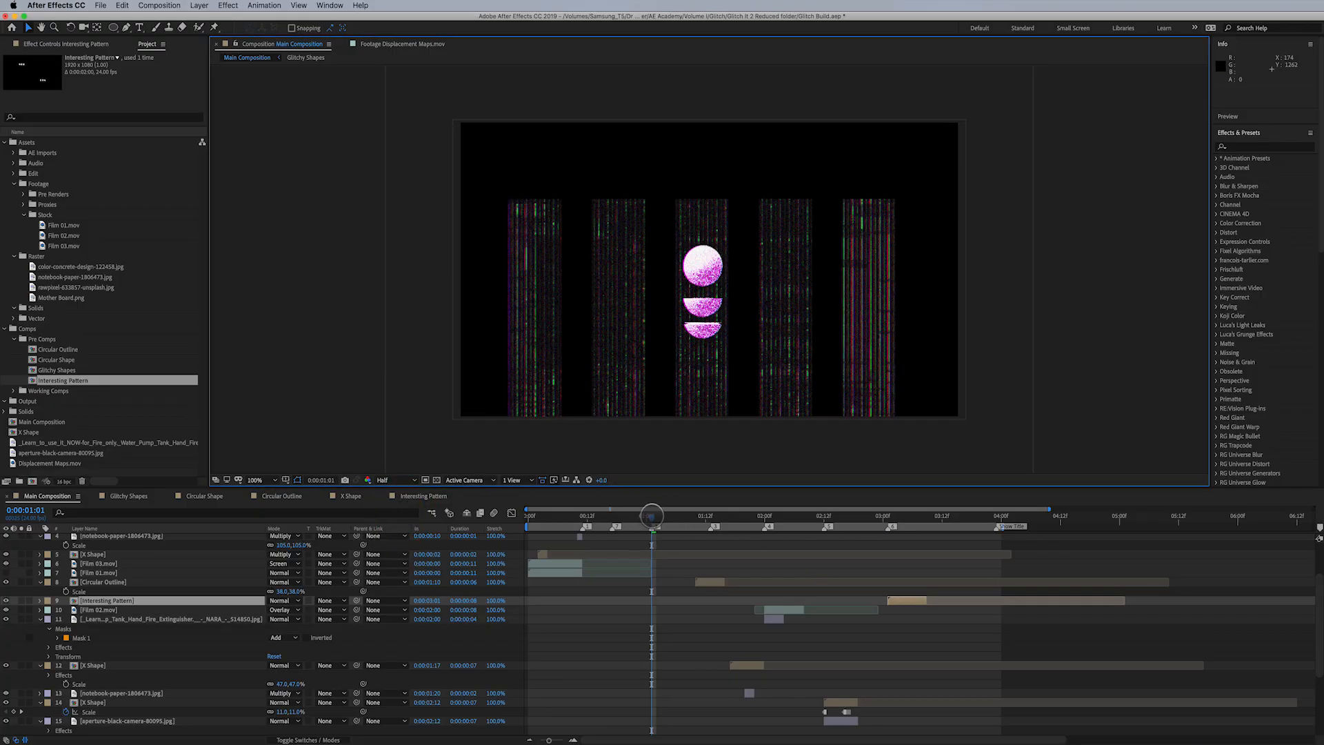
# - Play through Main Composition and review the Interesting Pattern layer at 0:00:03:05
pyautogui.moveTo(650, 517)
pyautogui.mouseDown()
pyautogui.moveTo(681, 519)
pyautogui.moveTo(648, 520)
pyautogui.moveTo(670, 524)
pyautogui.mouseUp()
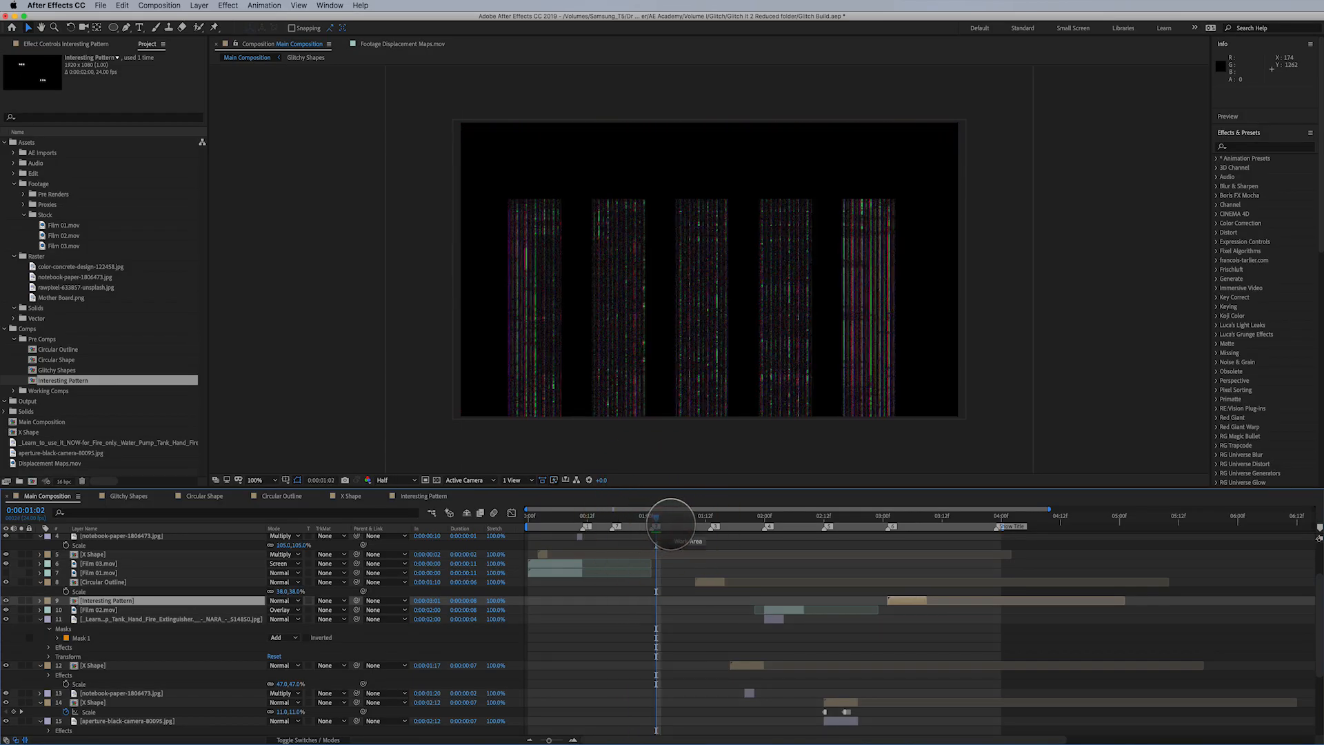
pyautogui.press('space')
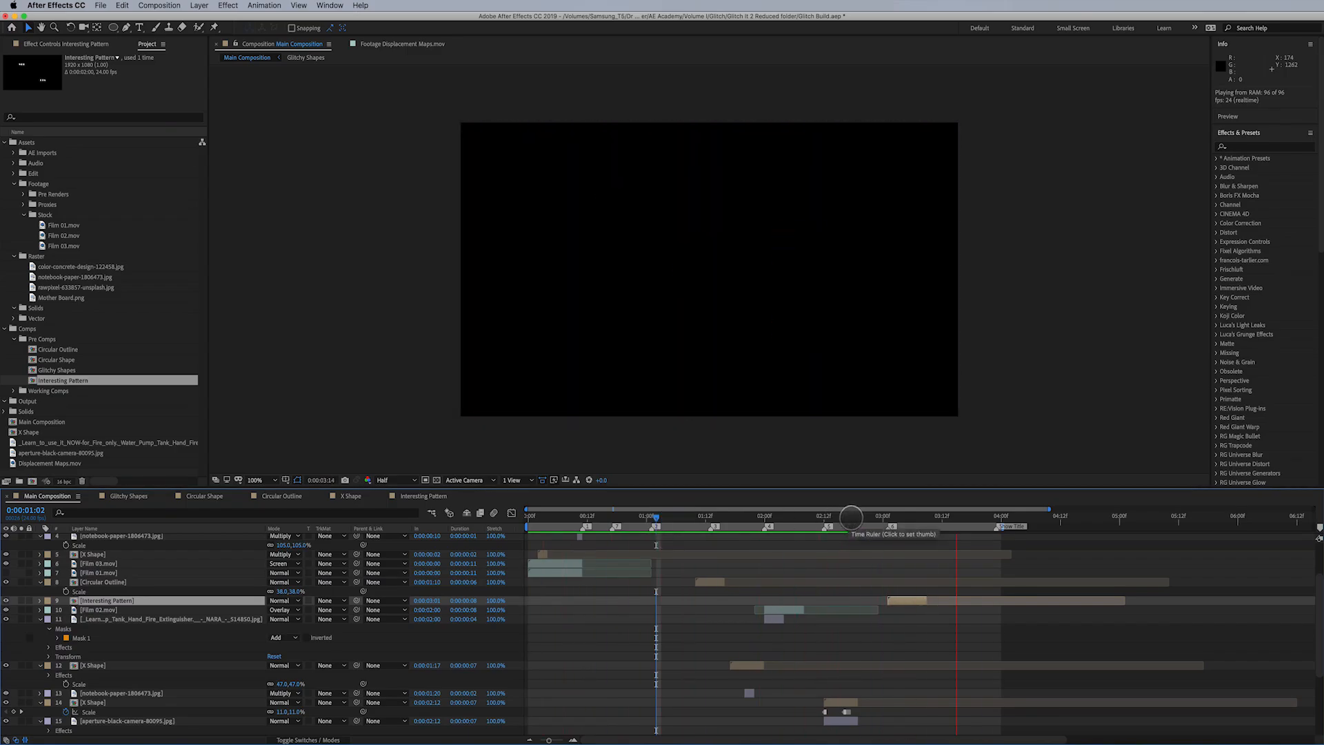
pyautogui.click(856, 526)
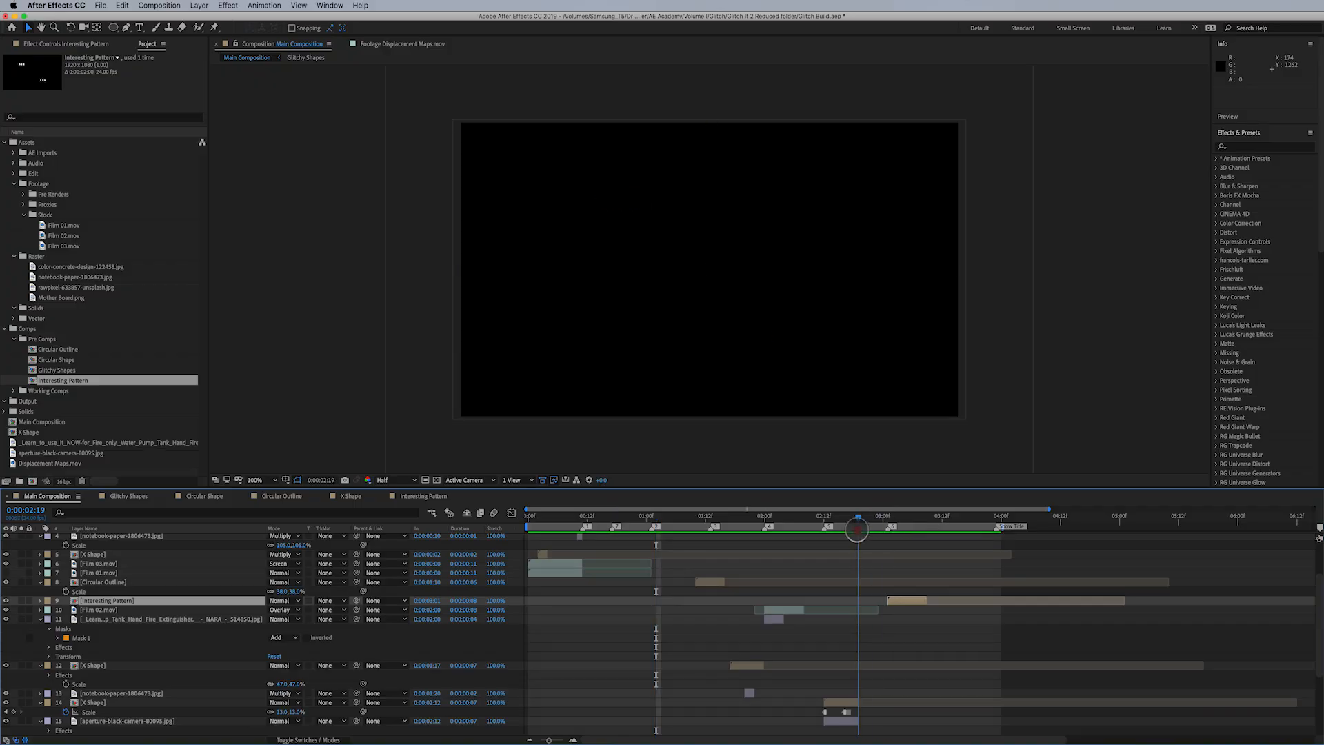
pyautogui.moveTo(857, 529); pyautogui.dragTo(870, 557)
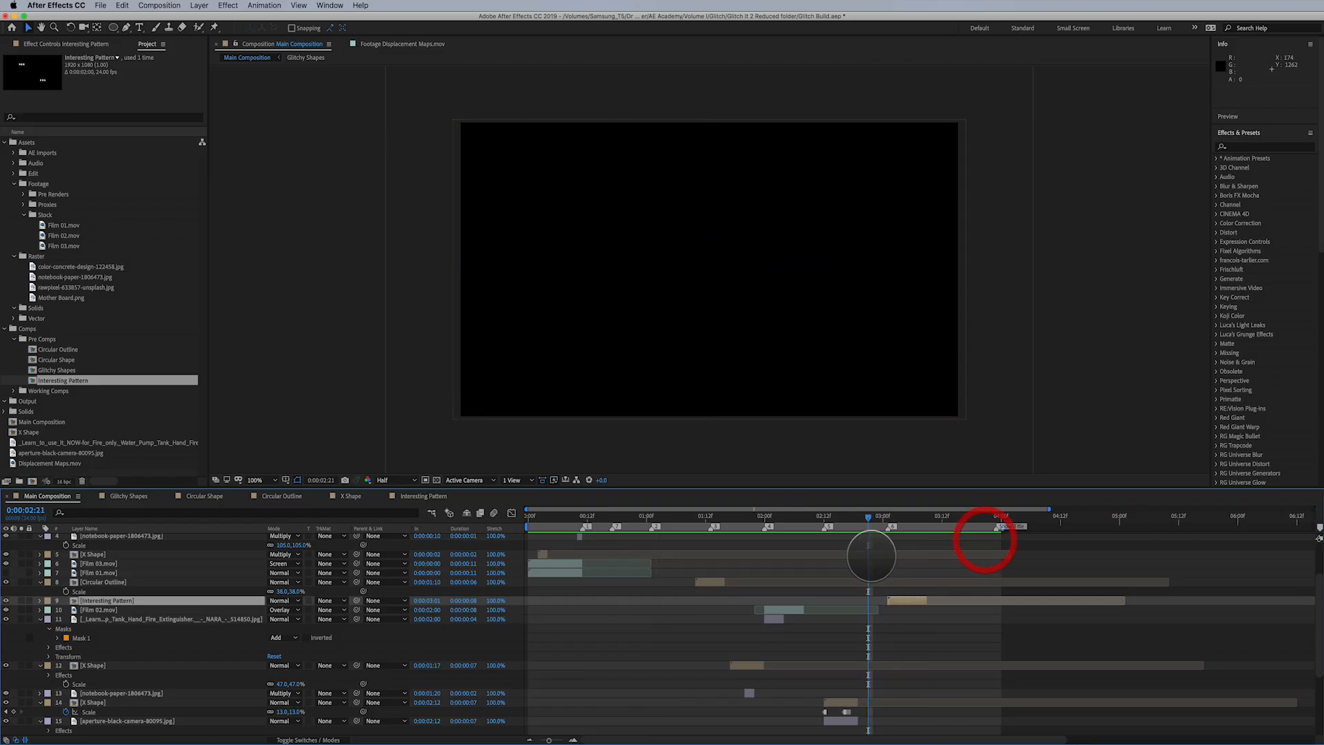
pyautogui.click(907, 518)
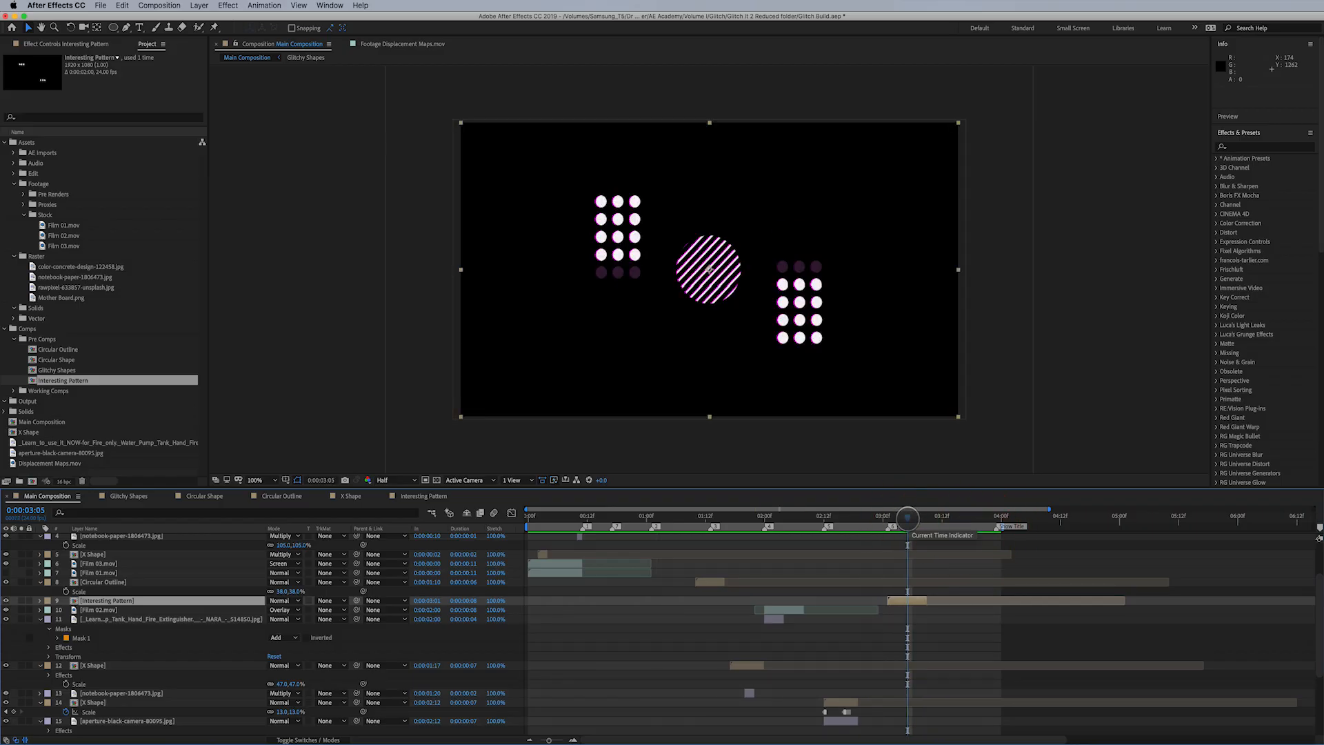